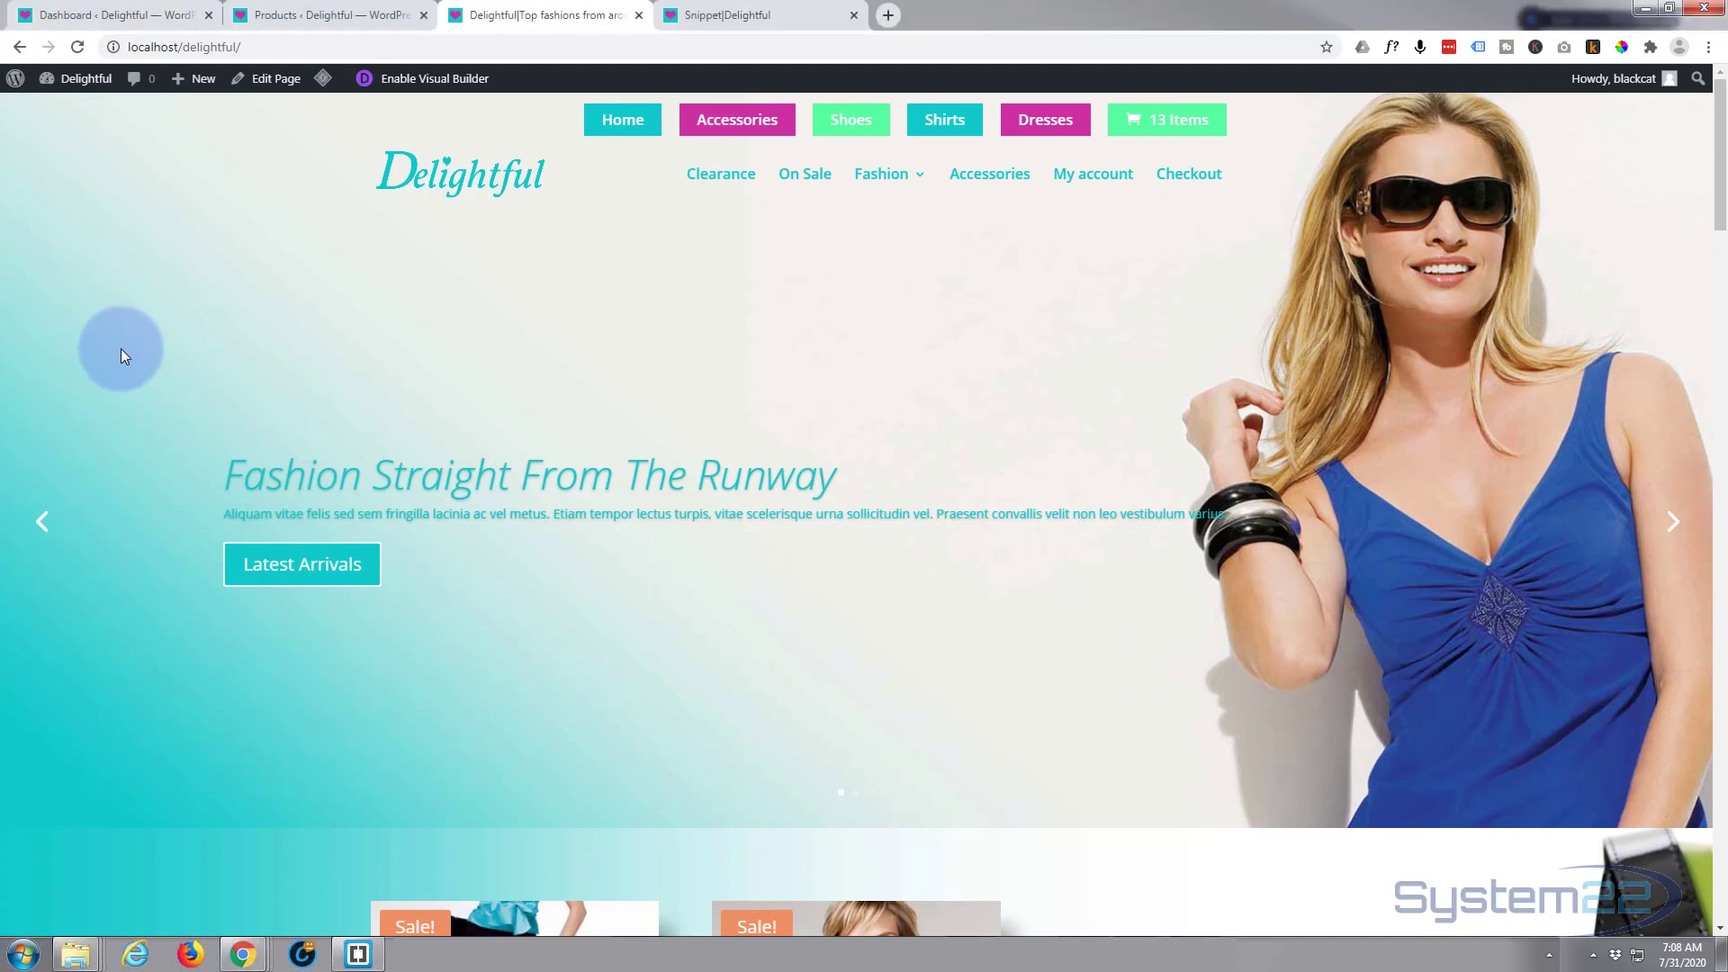
- Review the Delightful home page's sale sections, then bring up the store's WooCommerce Products list
{"action": "scroll", "coordinate": [121, 348], "scroll_direction": "down", "scroll_amount": 6}
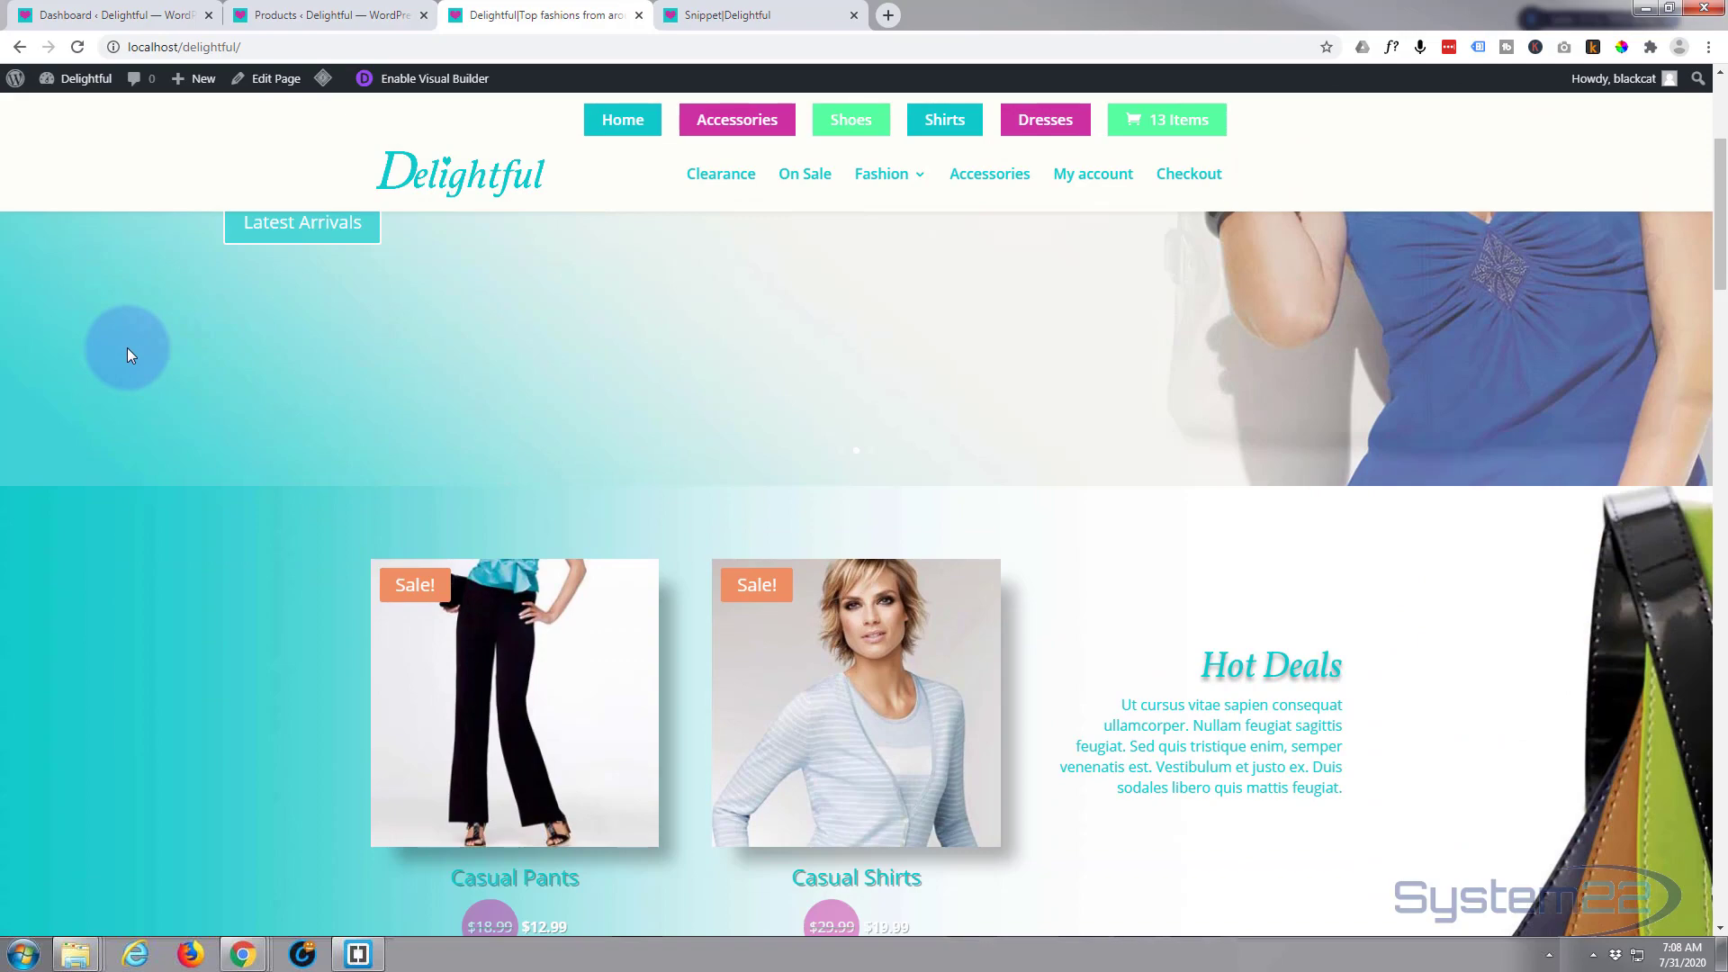
{"action": "scroll", "coordinate": [127, 348], "scroll_direction": "down", "scroll_amount": 12}
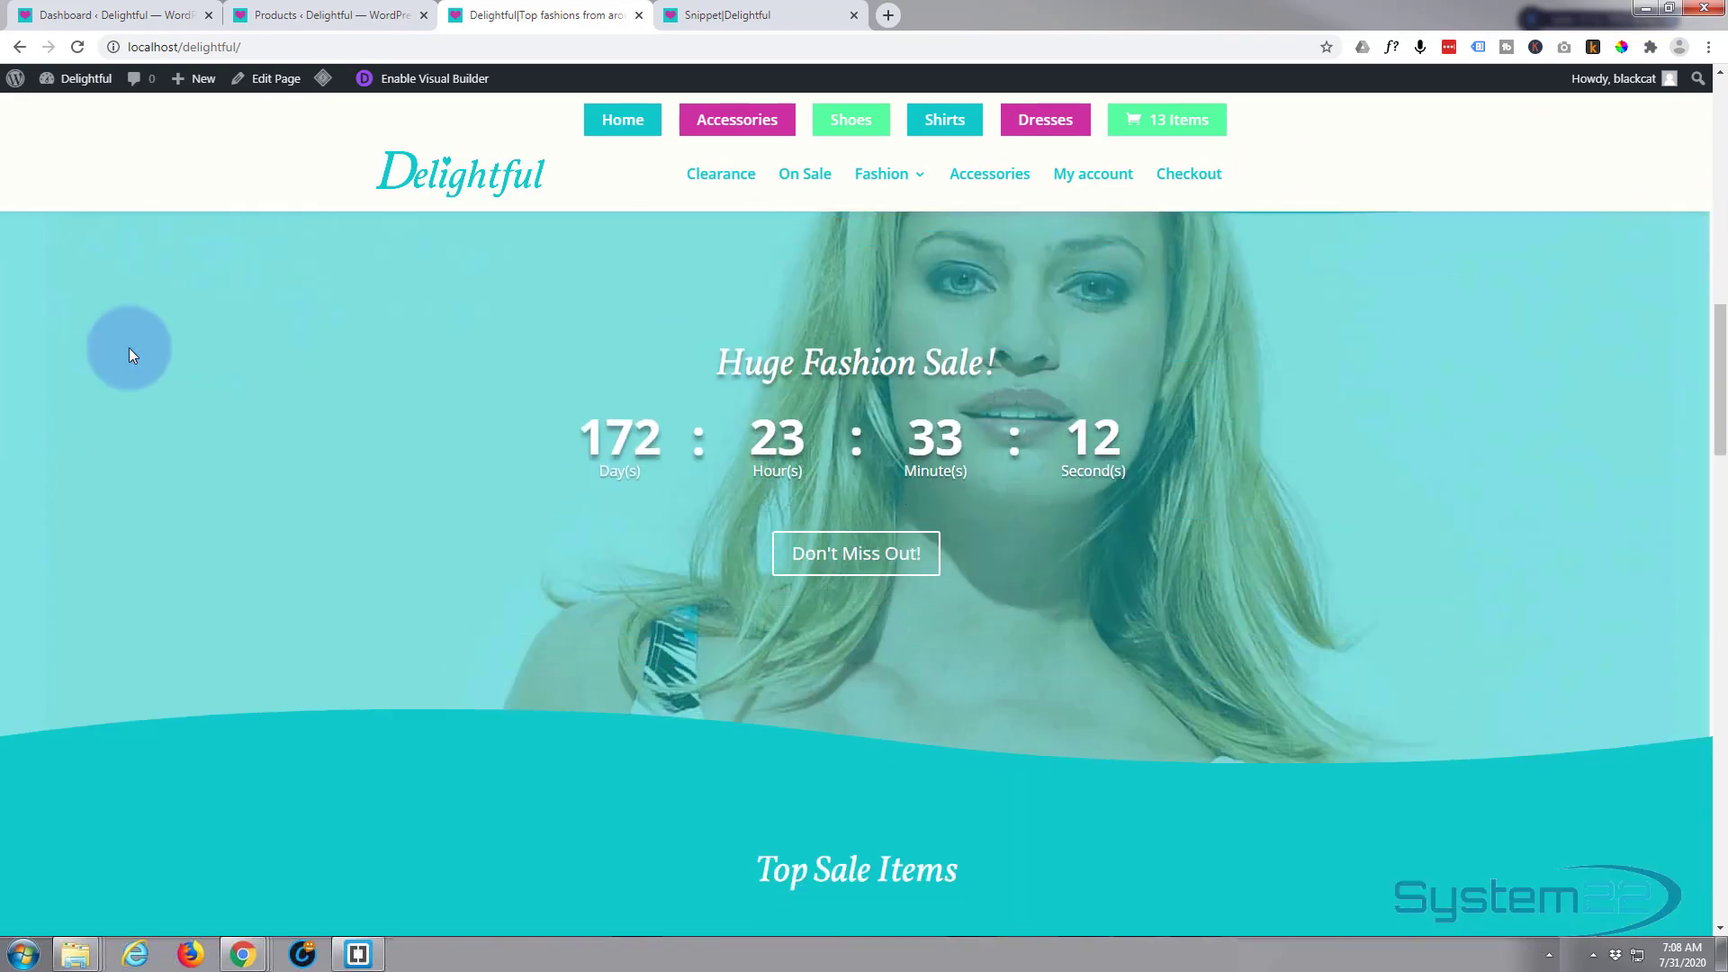
{"action": "scroll", "coordinate": [132, 351], "scroll_direction": "down", "scroll_amount": 13}
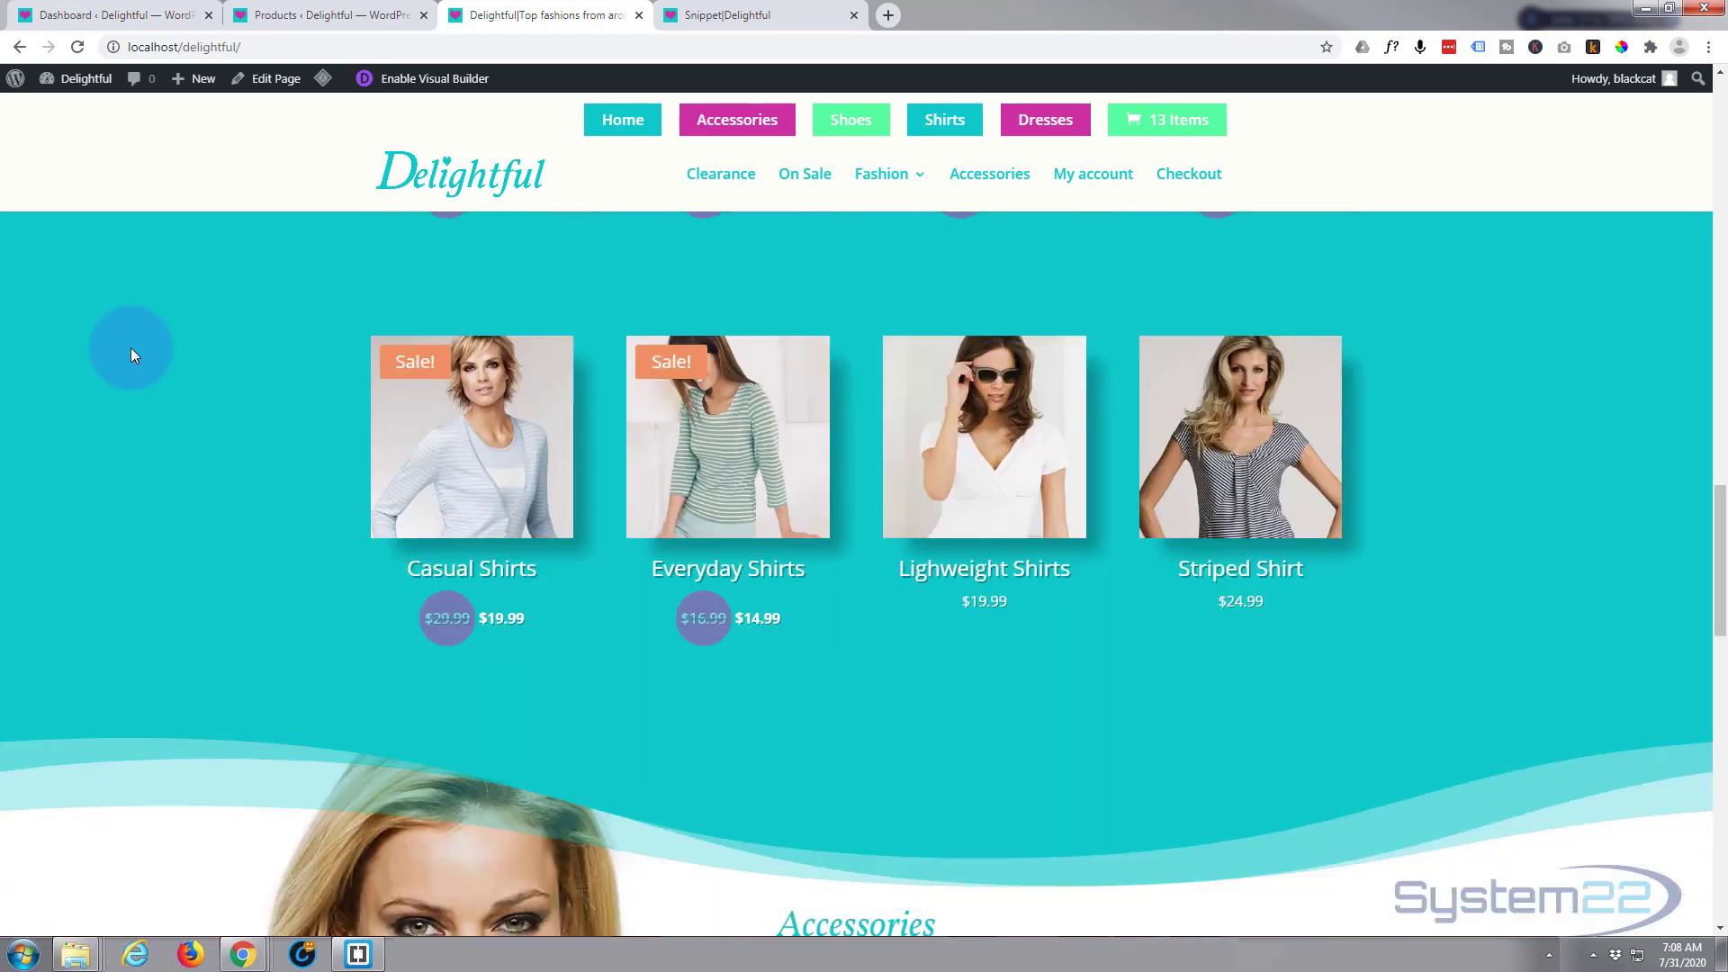
{"action": "scroll", "coordinate": [131, 347], "scroll_direction": "down", "scroll_amount": 15}
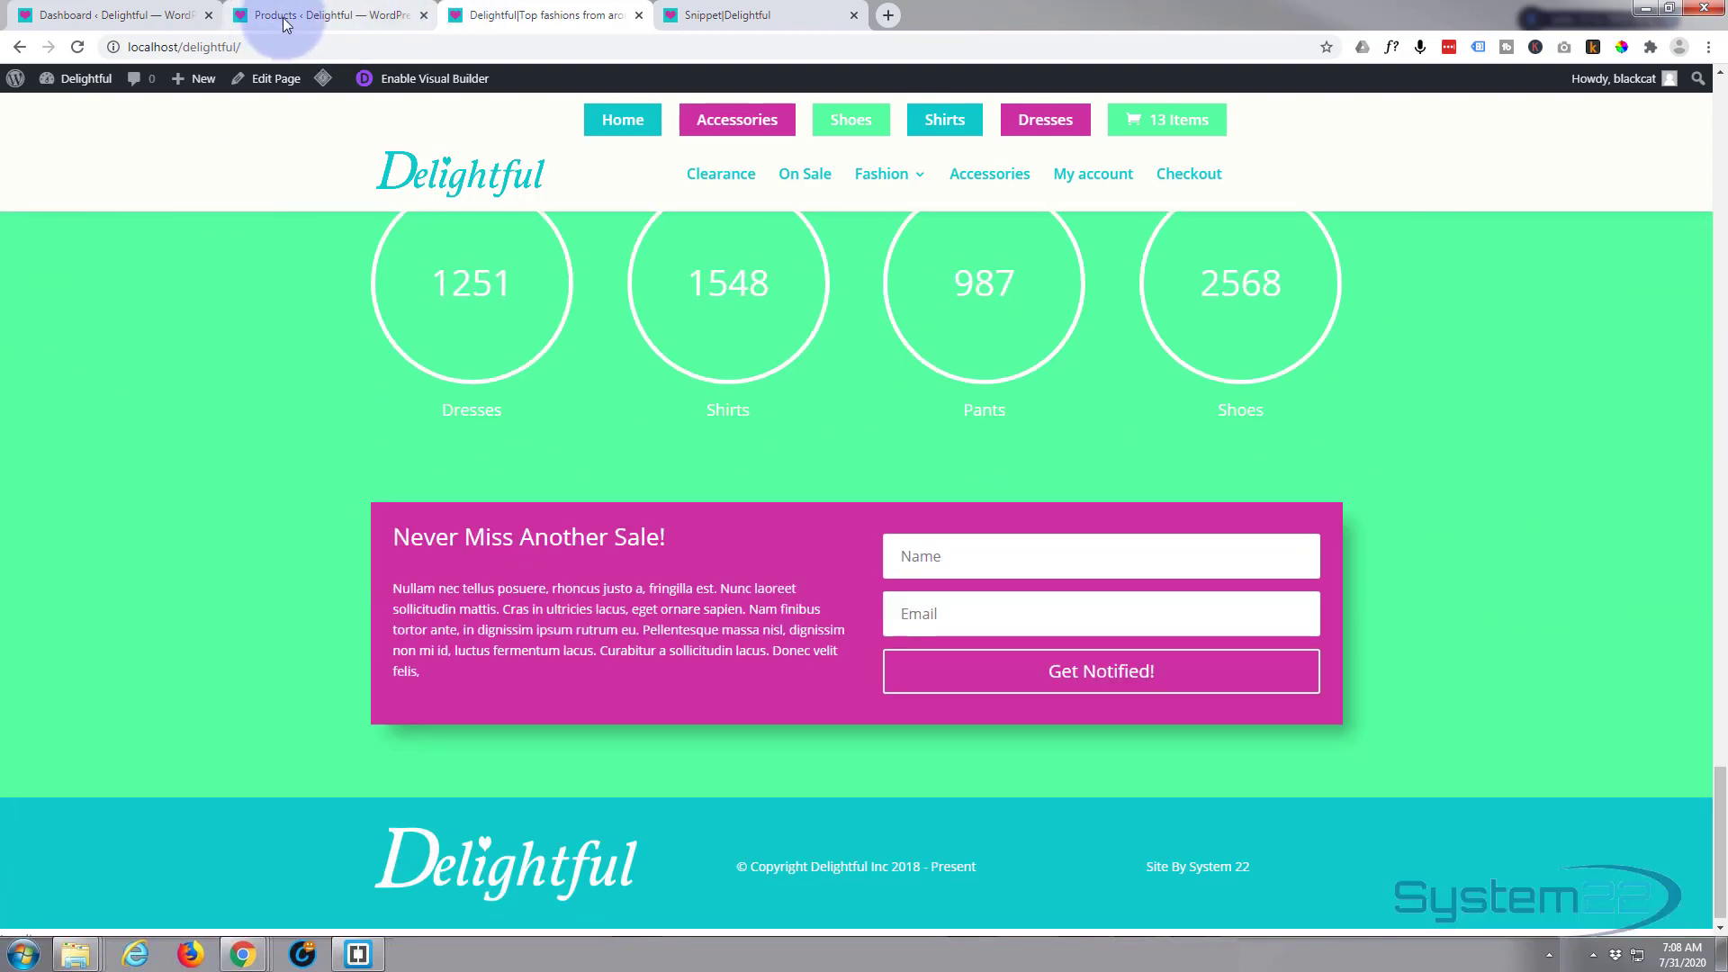
{"action": "left_click", "coordinate": [284, 17]}
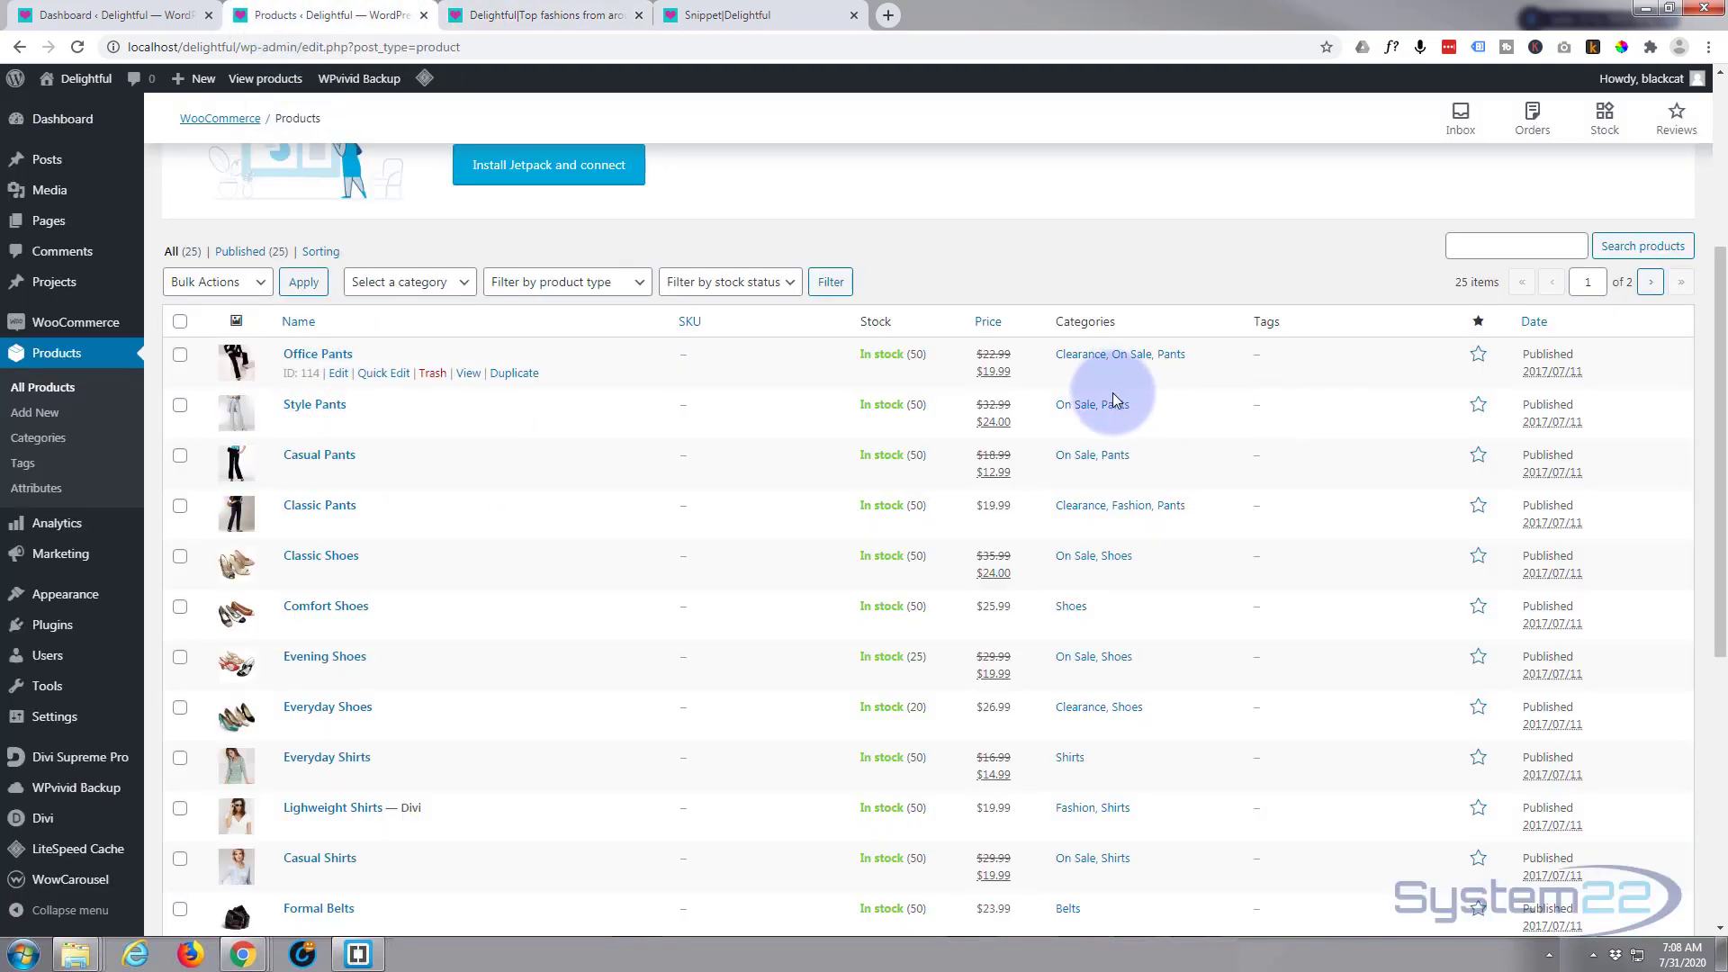
- Check which products are on sale, then return to the Snippet page in Divi Builder
{"action": "scroll", "coordinate": [857, 626], "scroll_direction": "down", "scroll_amount": 5}
{"action": "scroll", "coordinate": [856, 630], "scroll_direction": "up", "scroll_amount": 8}
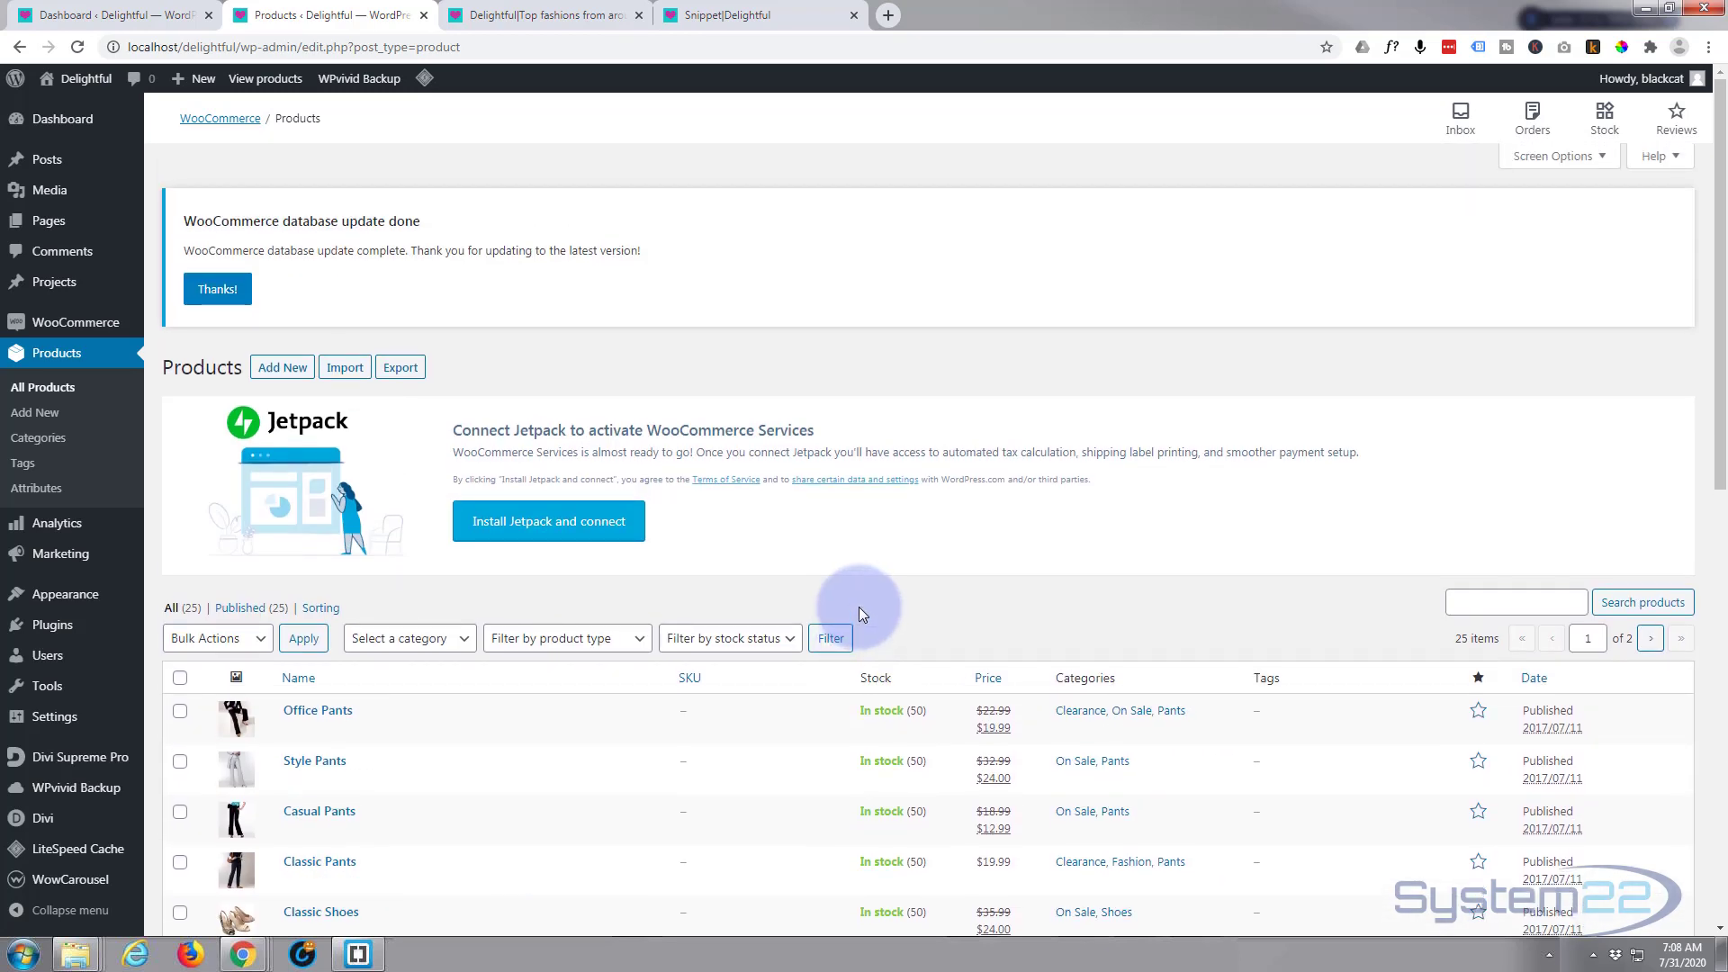
{"action": "left_click", "coordinate": [751, 14]}
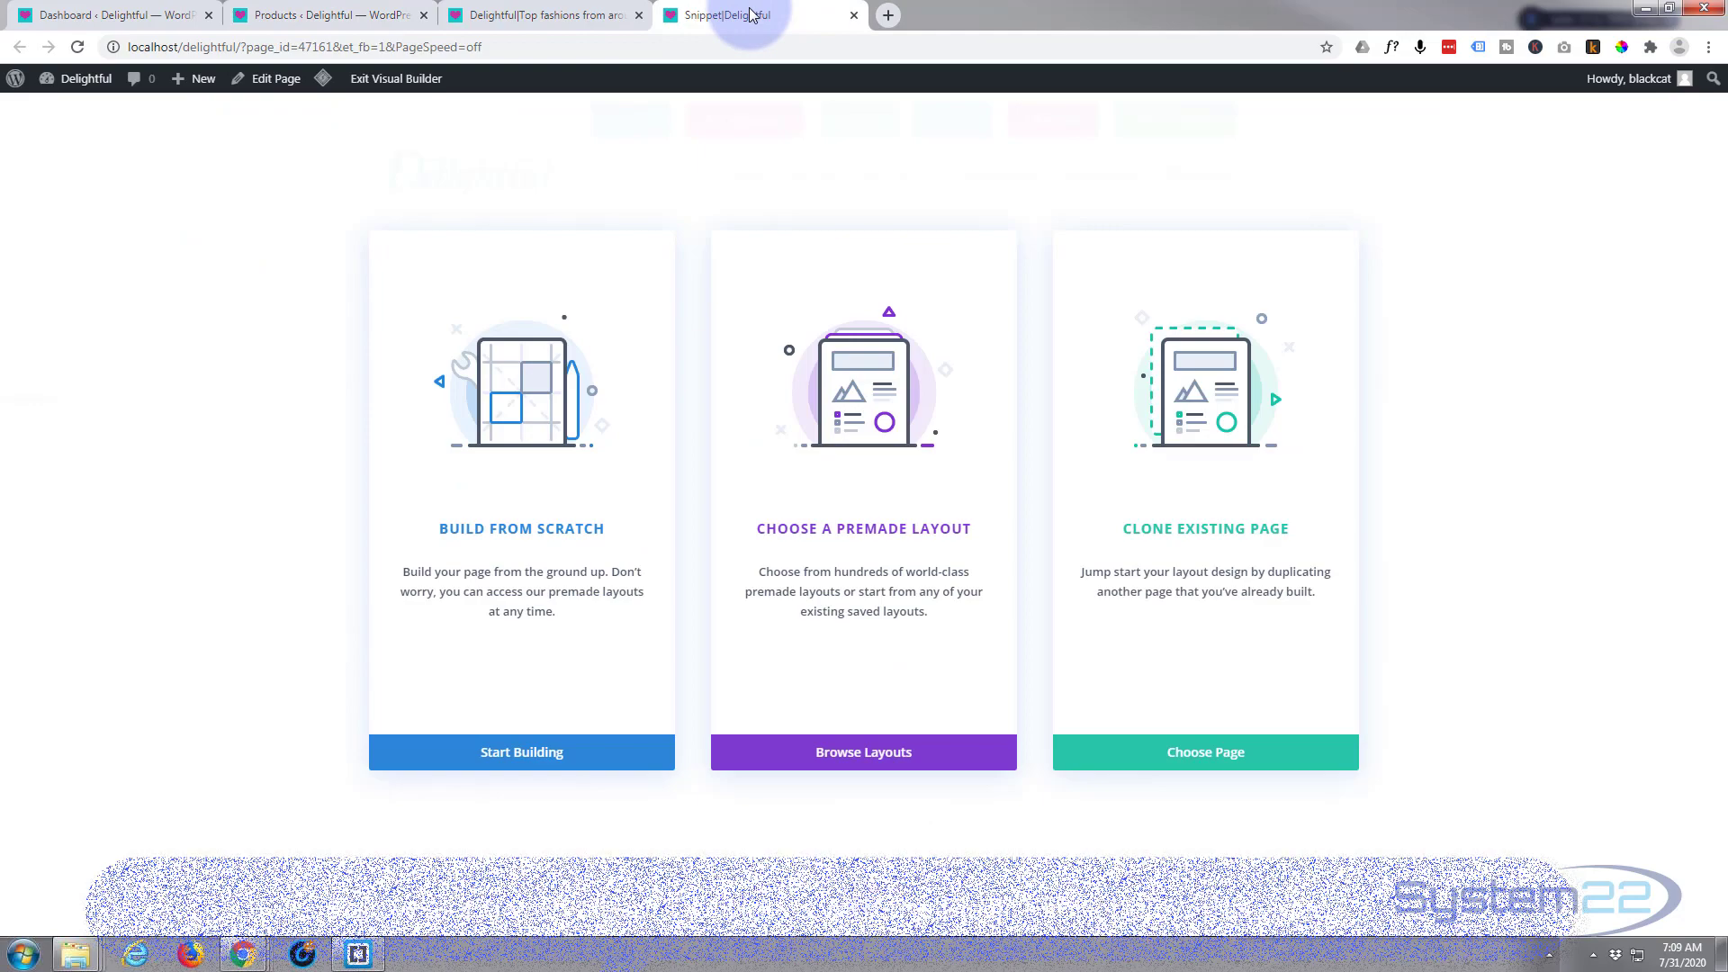
- Build the Snippet page from scratch with a one-column row holding a Shop module
{"action": "left_click", "coordinate": [510, 754]}
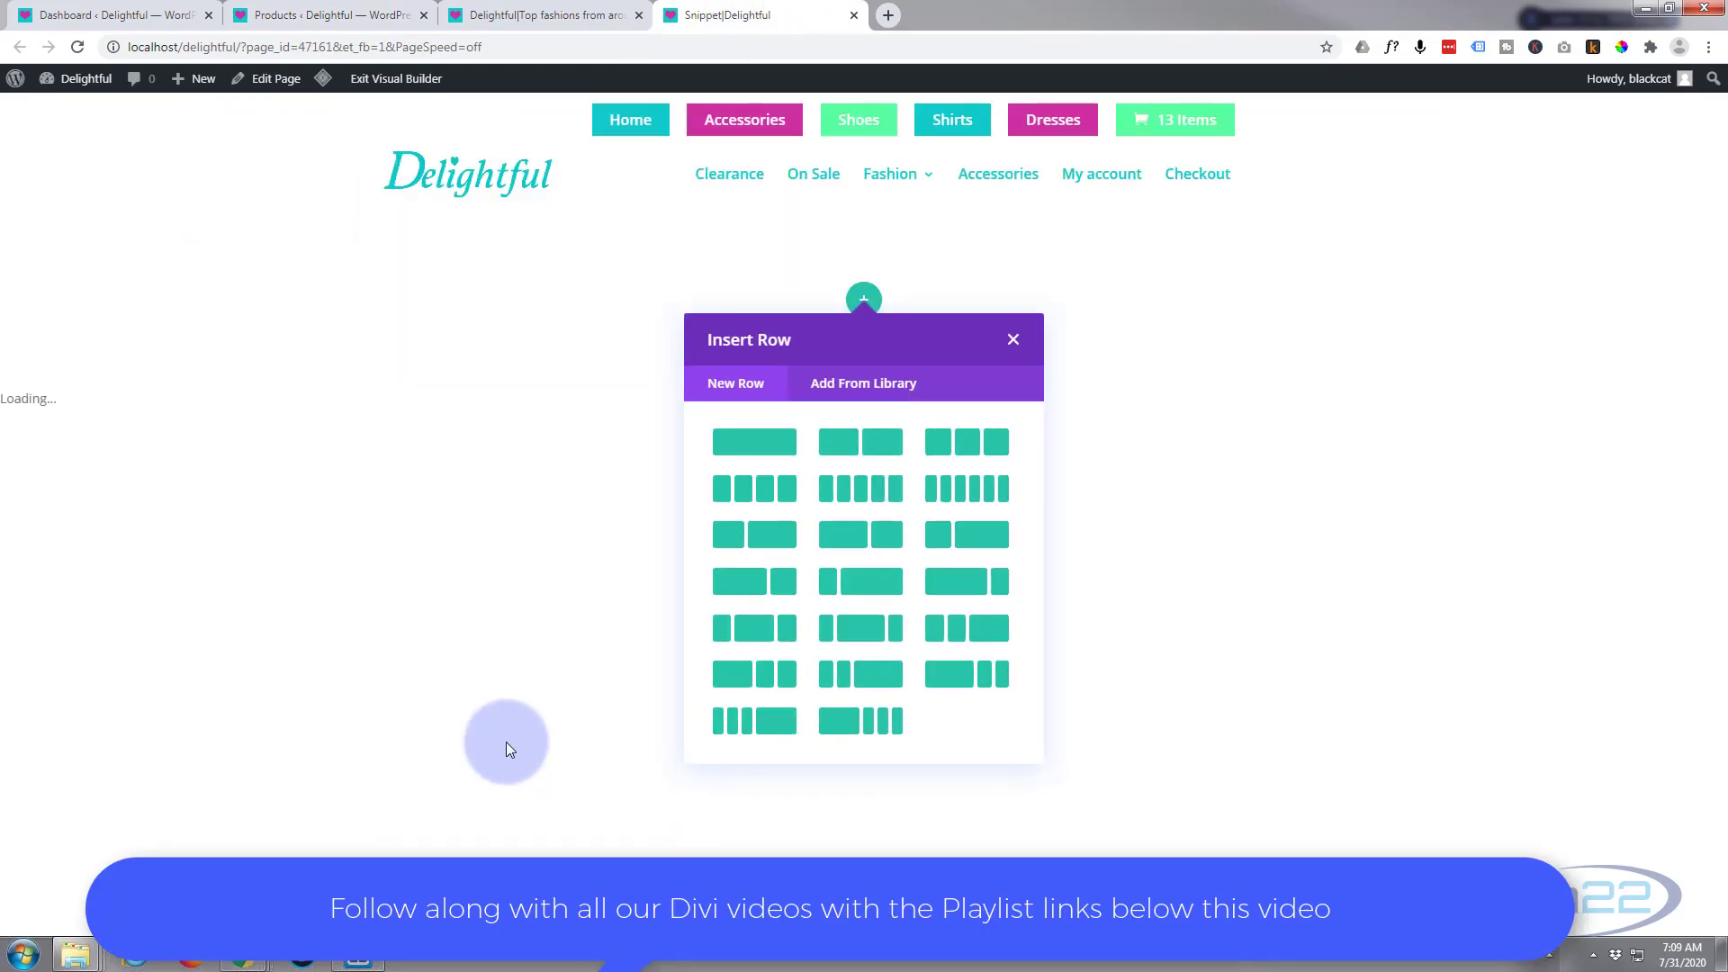
{"action": "left_click", "coordinate": [742, 441]}
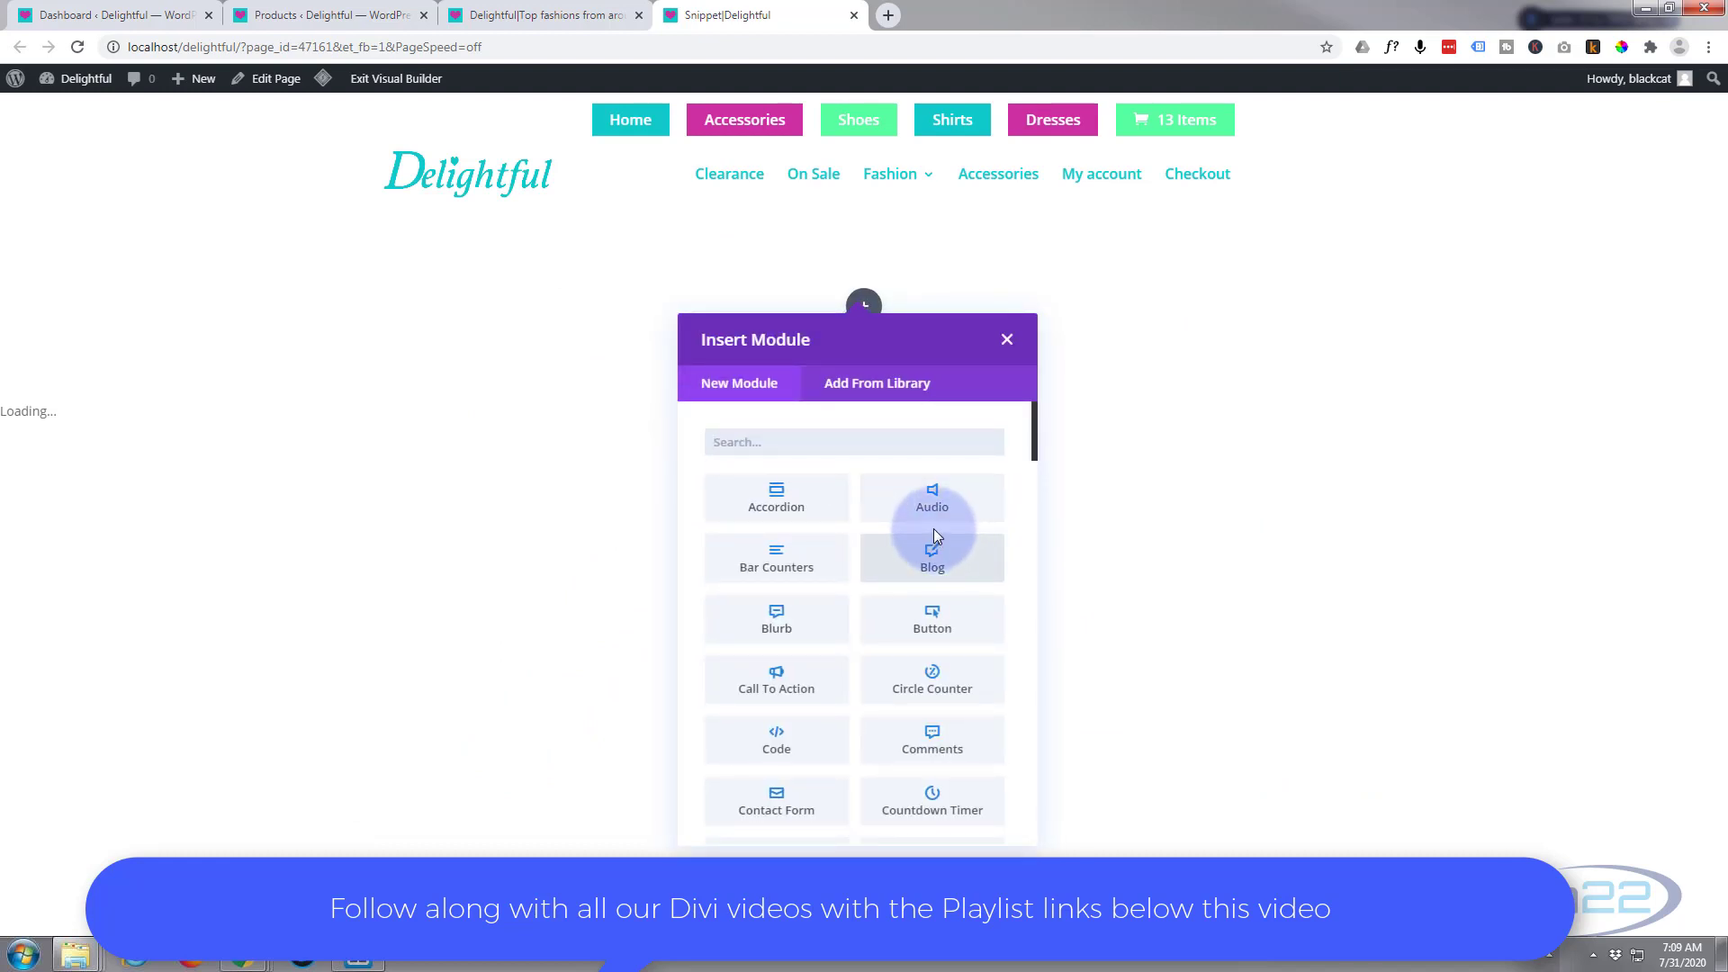
{"action": "scroll", "coordinate": [932, 527], "scroll_direction": "down", "scroll_amount": 4}
{"action": "scroll", "coordinate": [933, 528], "scroll_direction": "down", "scroll_amount": 4}
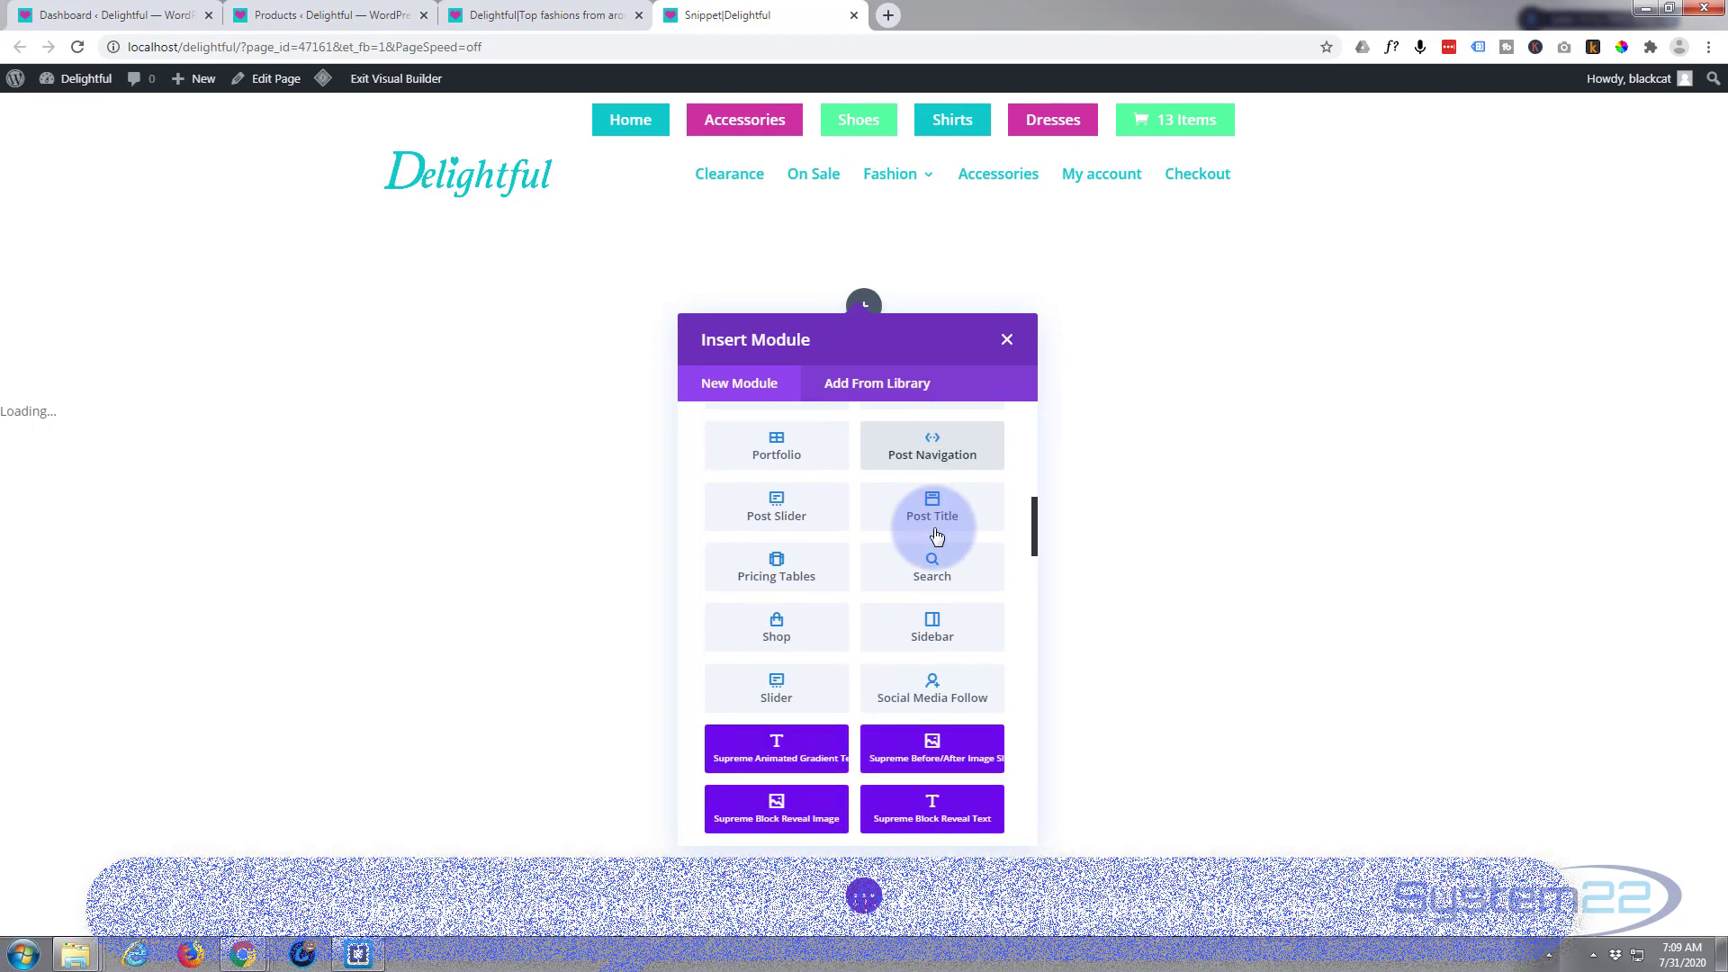
{"action": "left_click", "coordinate": [778, 630]}
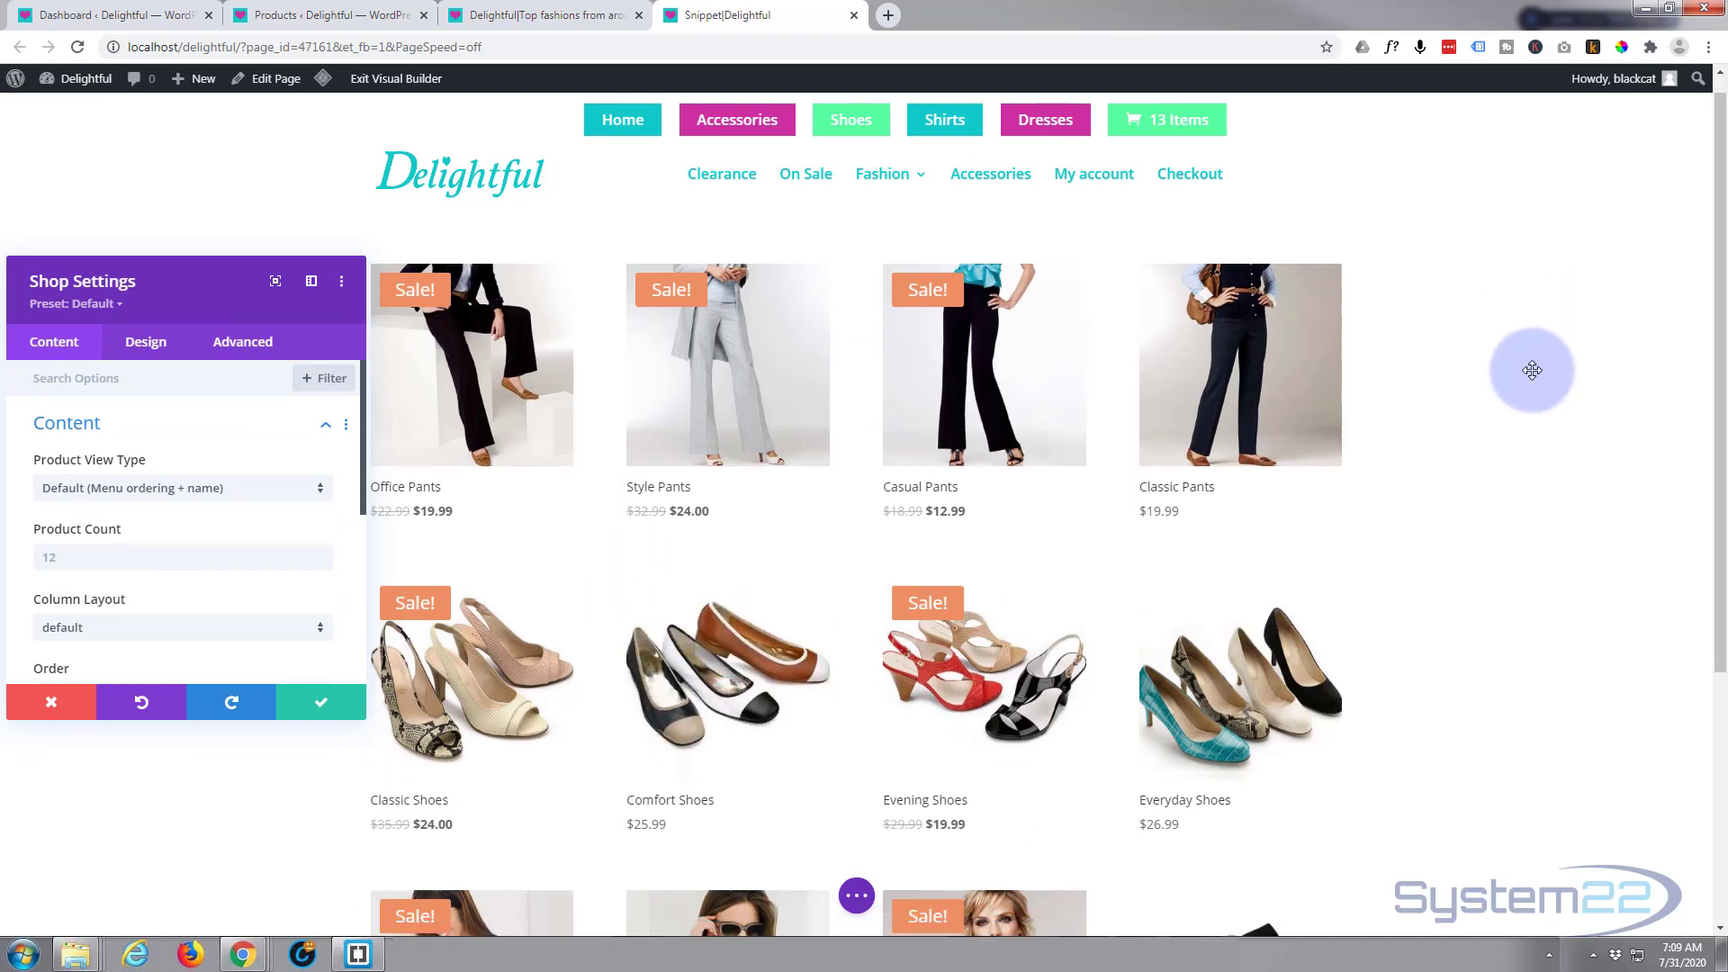
- Set the Shop module's Product View Type to Sale Products
{"action": "scroll", "coordinate": [1532, 370], "scroll_direction": "down", "scroll_amount": 4}
{"action": "scroll", "coordinate": [1529, 401], "scroll_direction": "up", "scroll_amount": 3}
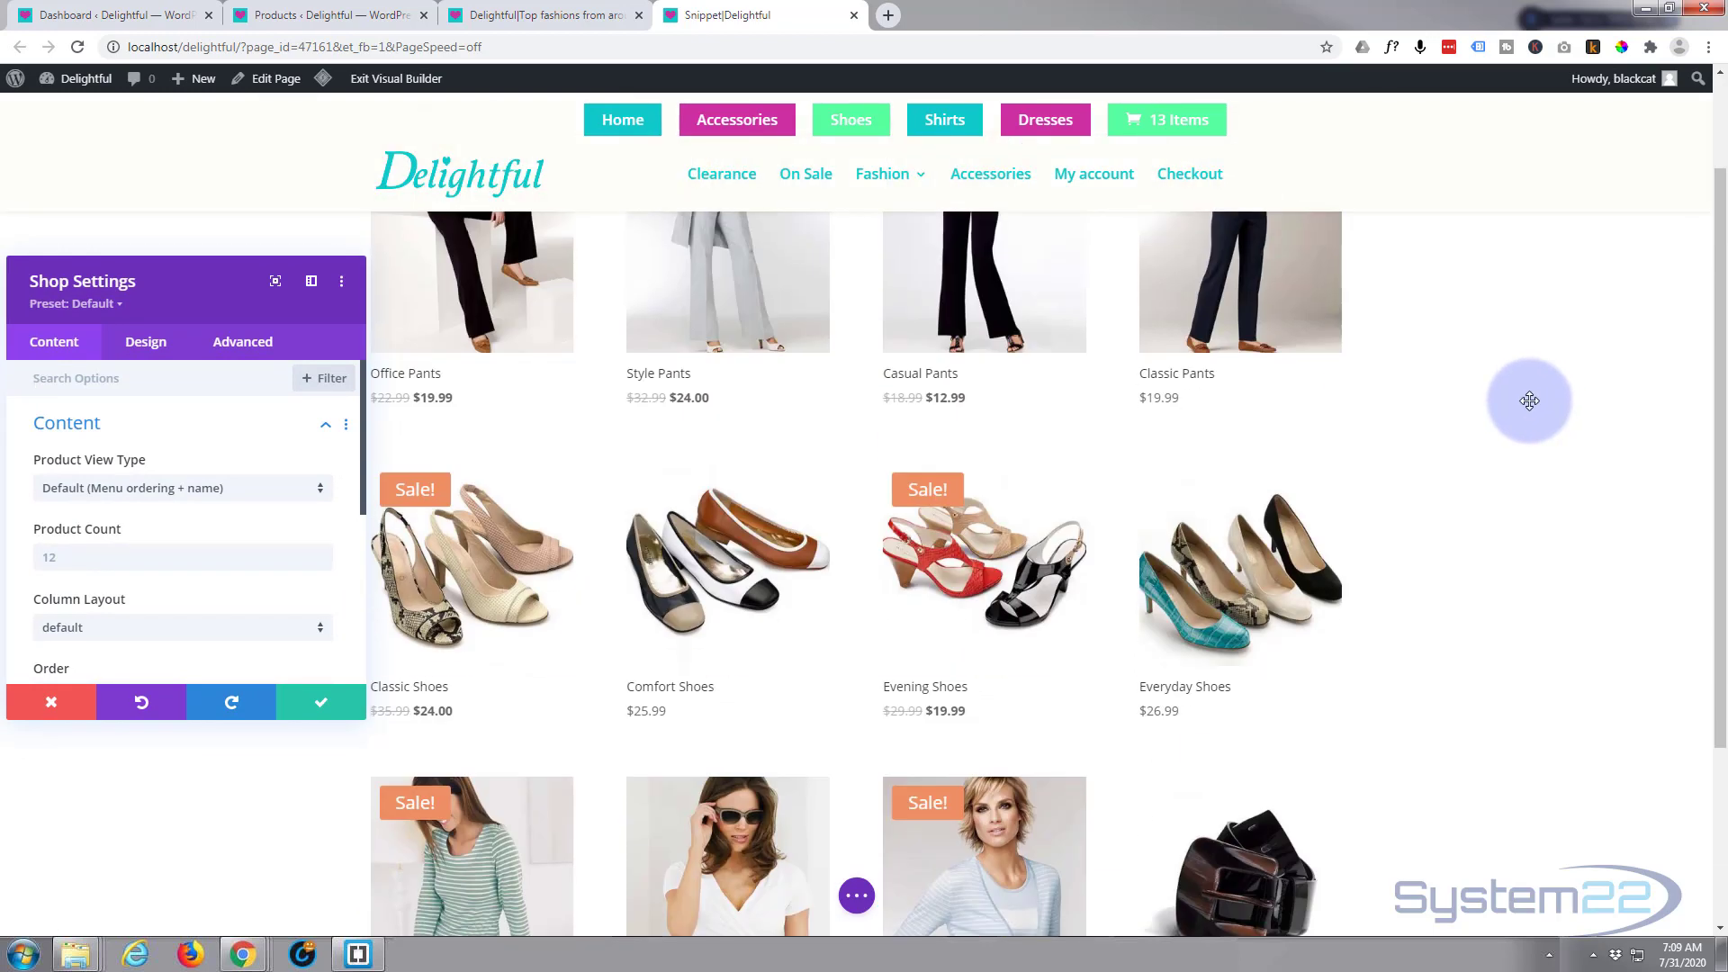
{"action": "scroll", "coordinate": [1529, 401], "scroll_direction": "up", "scroll_amount": 2}
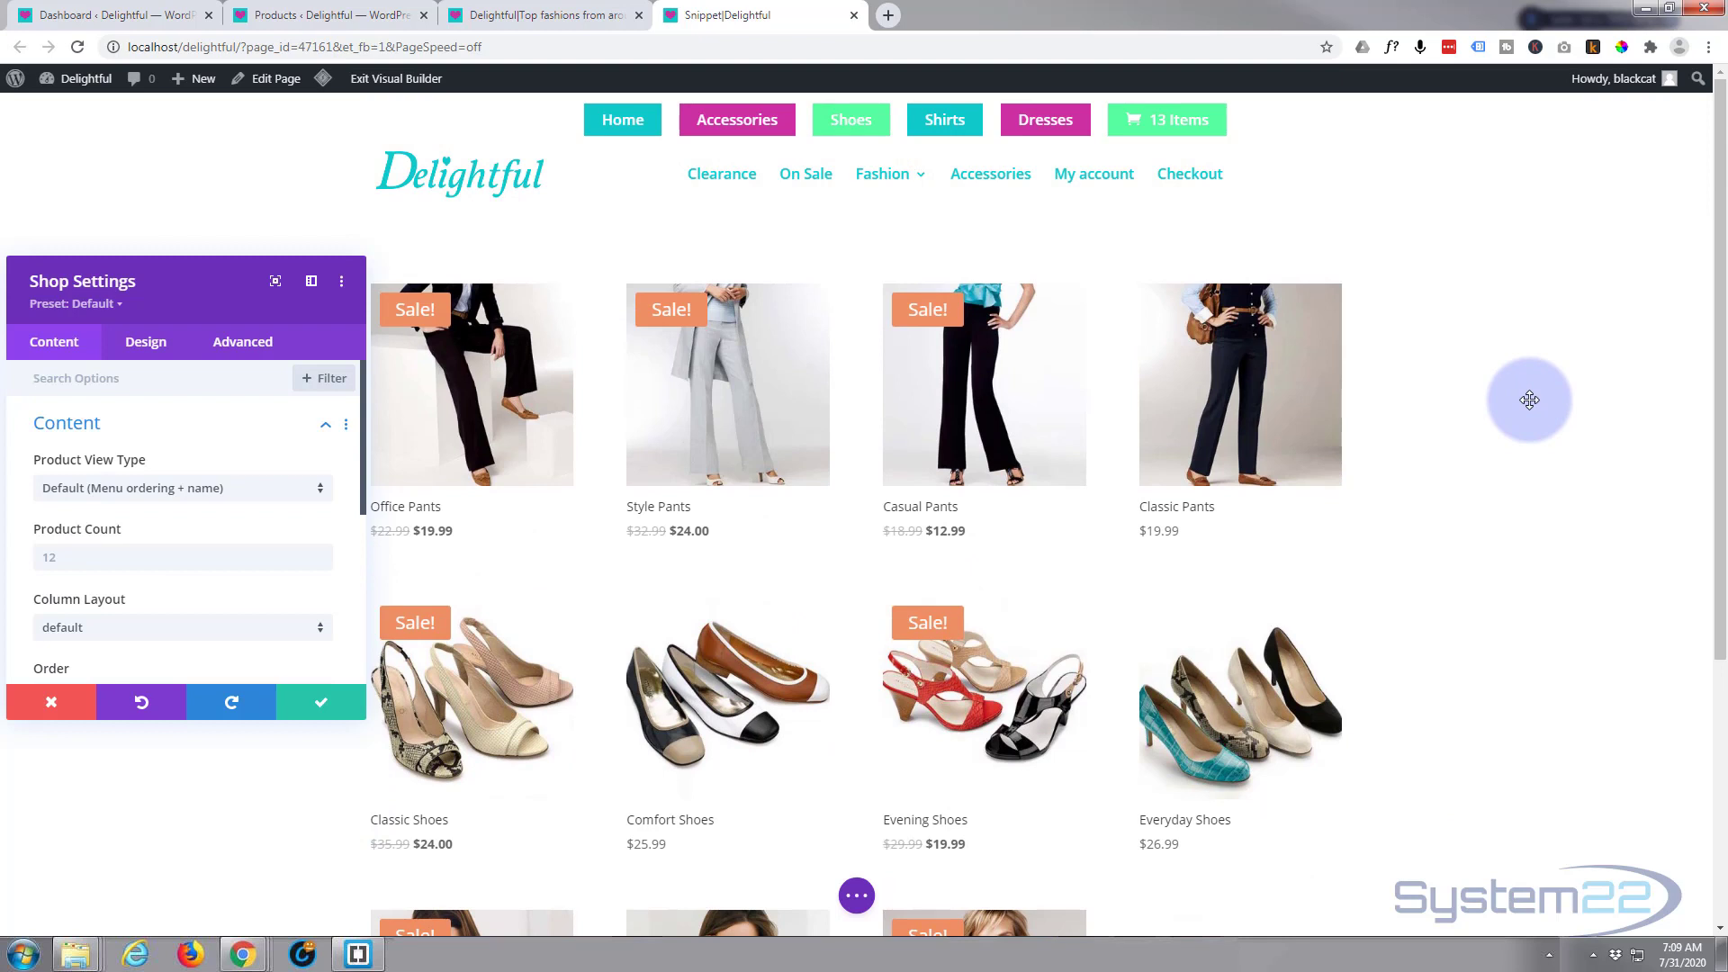
{"action": "left_click", "coordinate": [293, 496]}
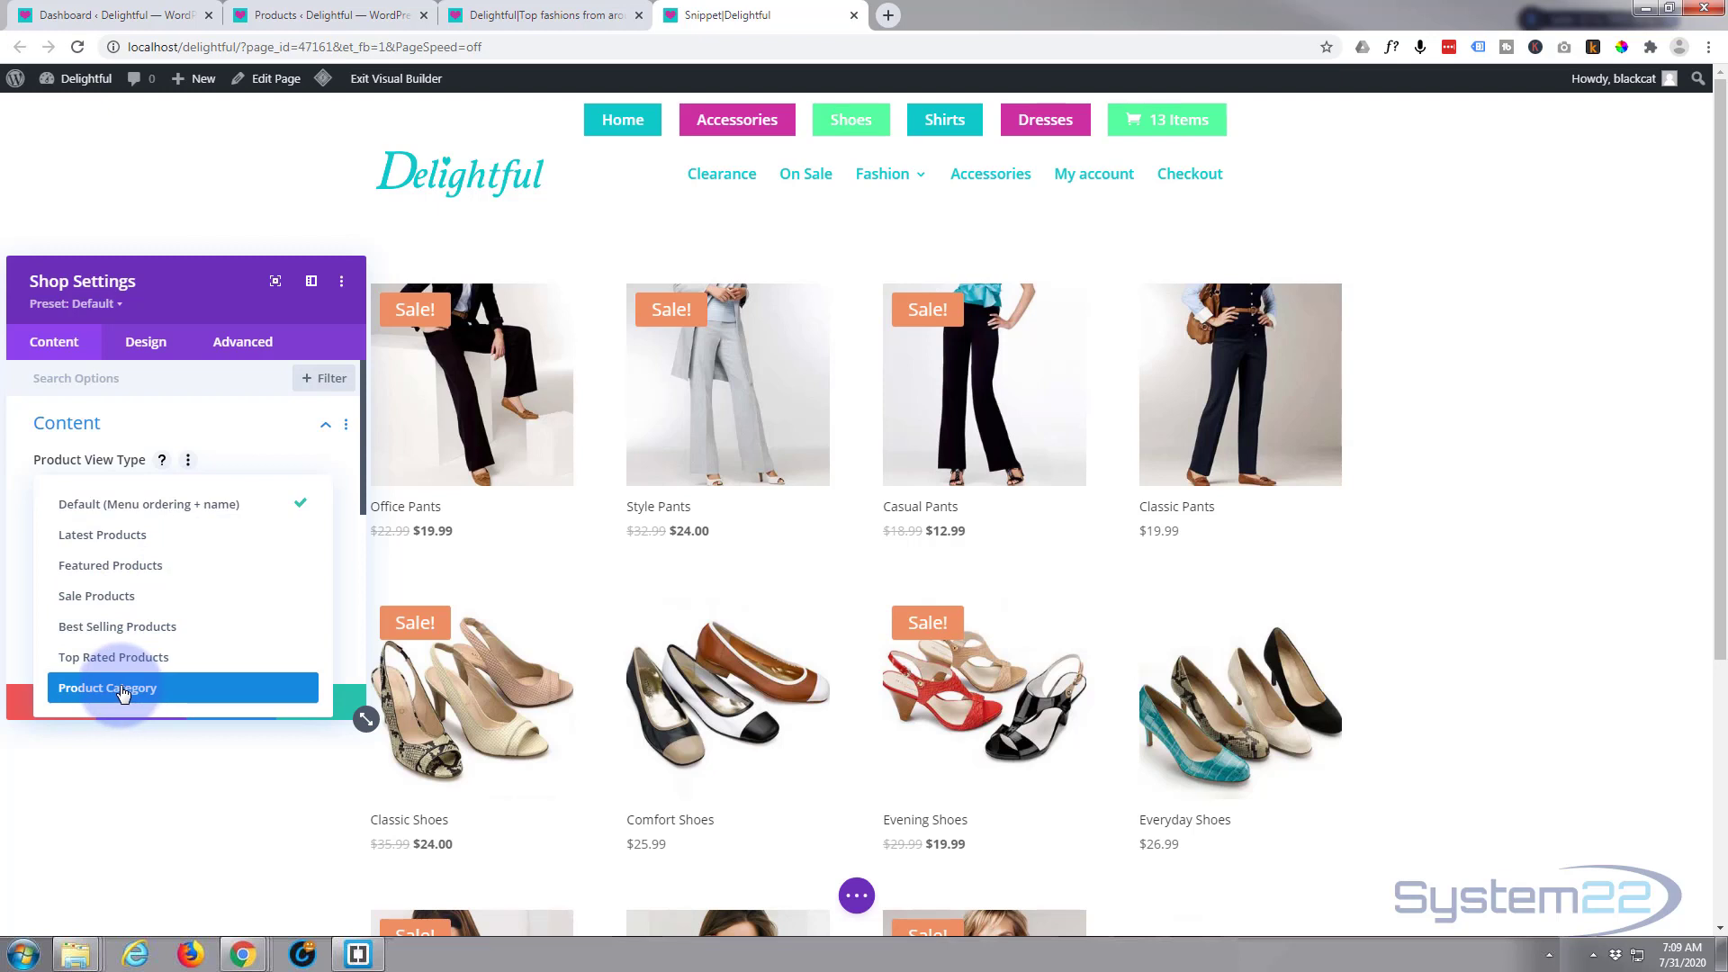
{"action": "left_click", "coordinate": [112, 598]}
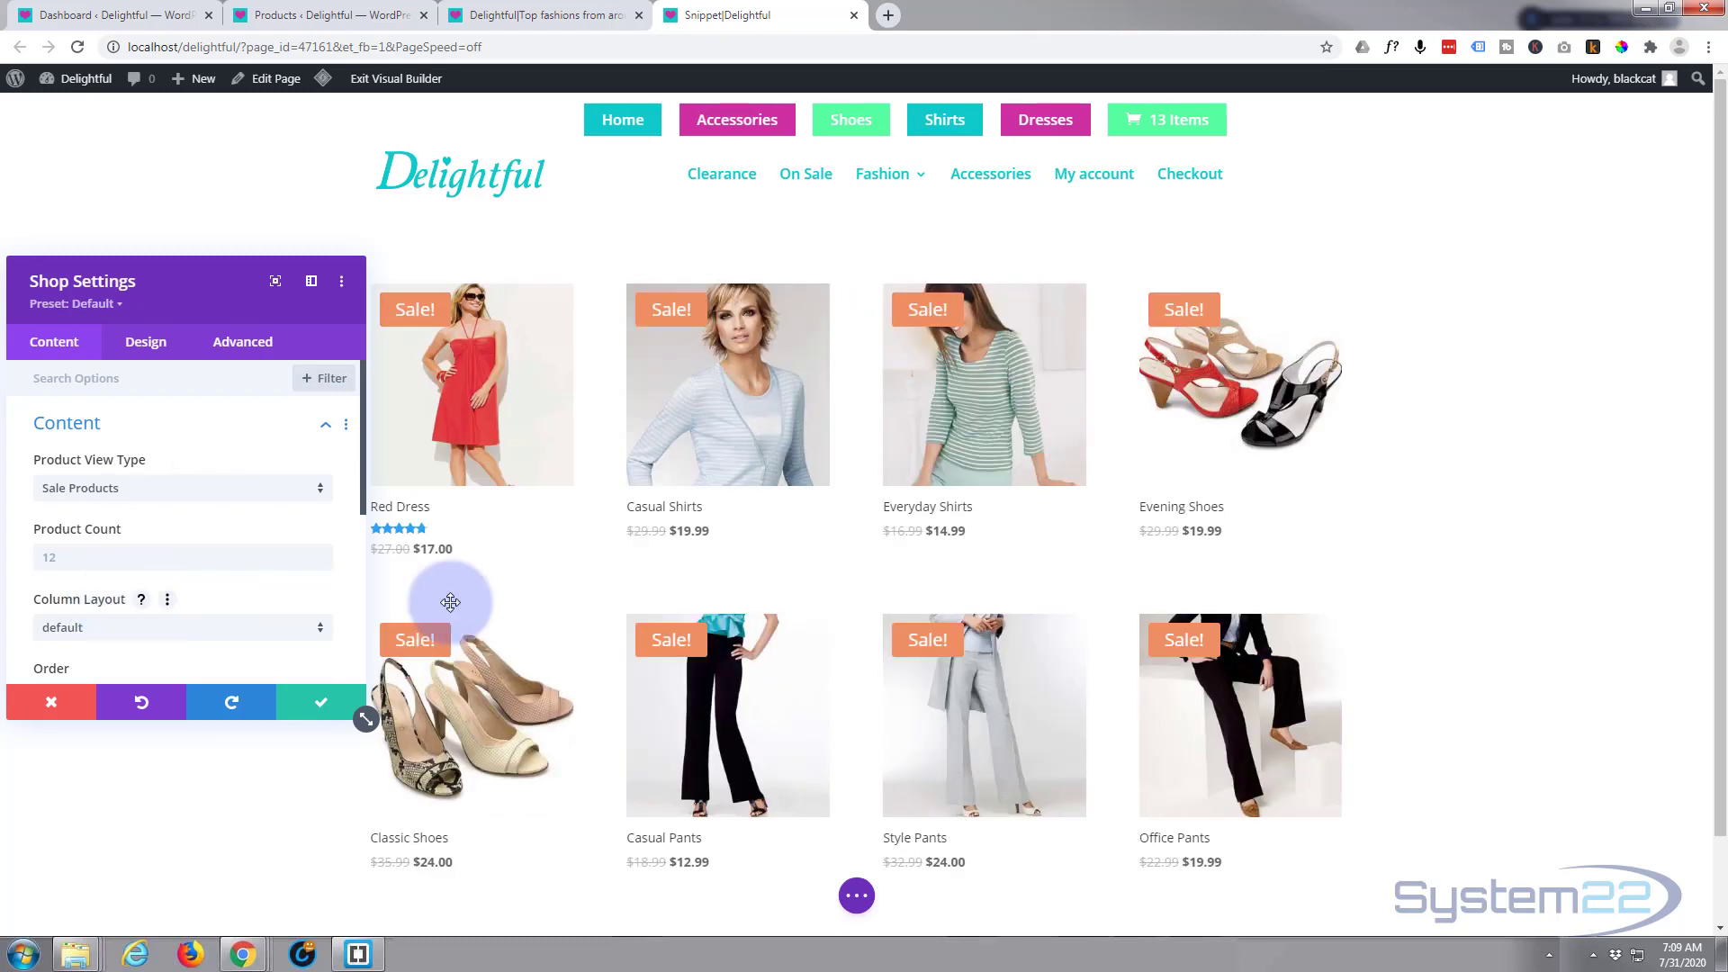
- Set the Shop module's Product Count to 8
{"action": "scroll", "coordinate": [1409, 482], "scroll_direction": "down", "scroll_amount": 1}
{"action": "scroll", "coordinate": [1409, 481], "scroll_direction": "up", "scroll_amount": 1}
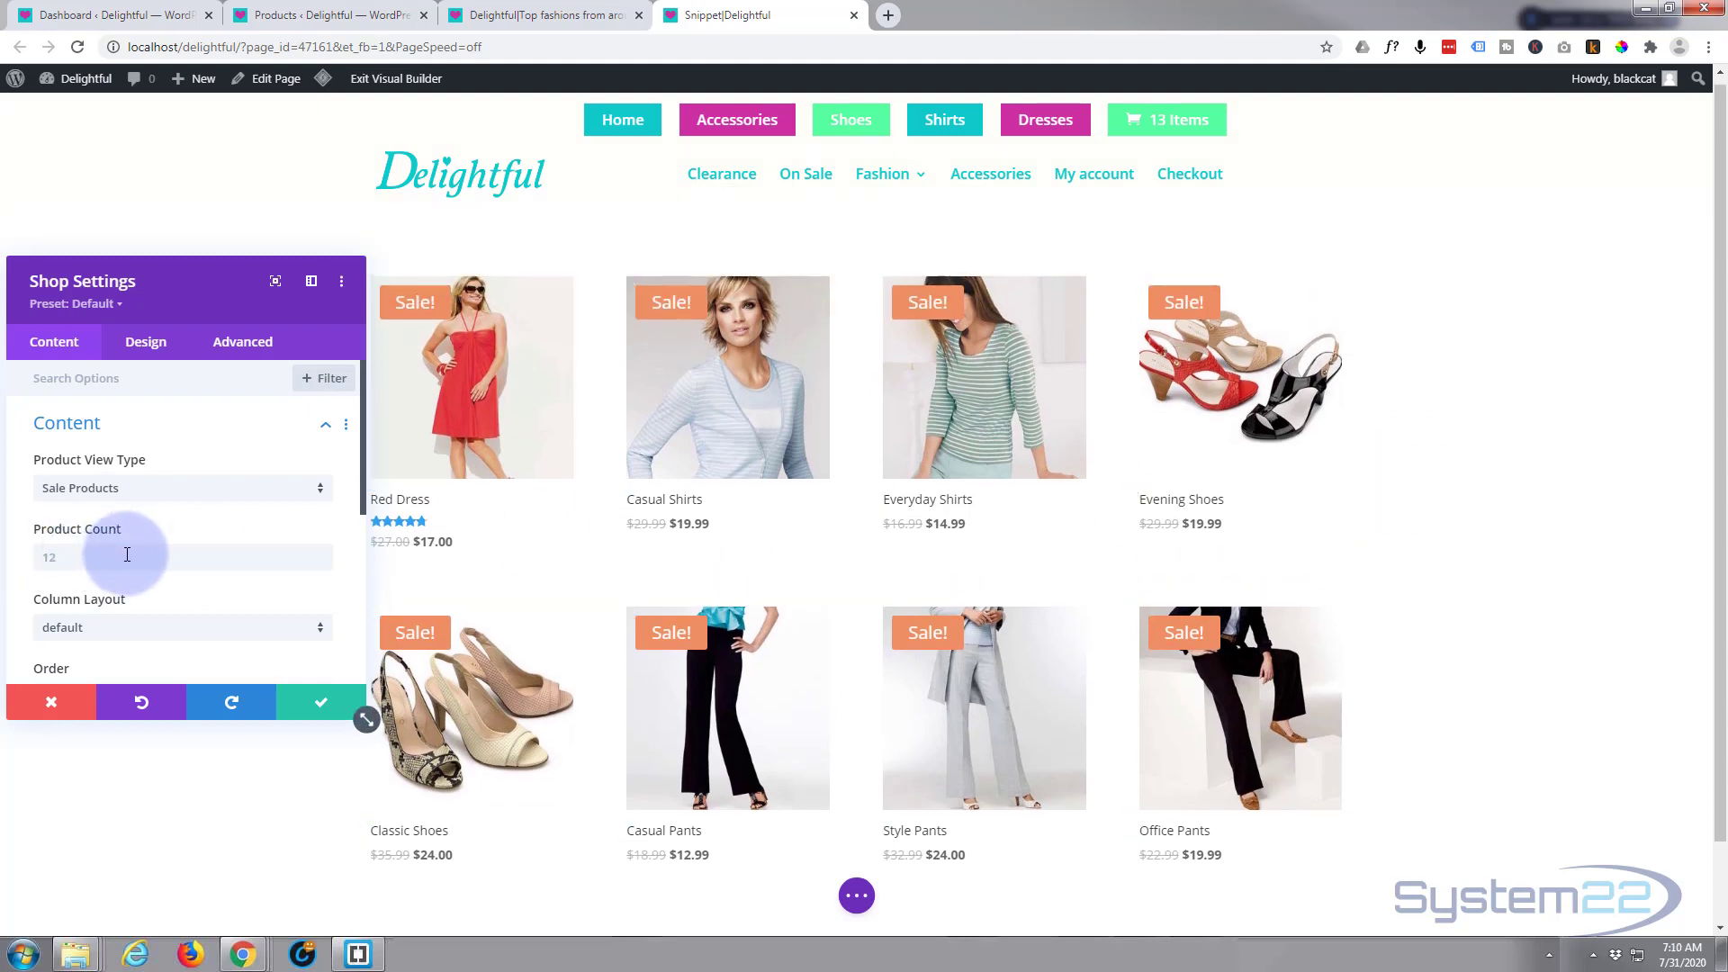
{"action": "scroll", "coordinate": [930, 564], "scroll_direction": "down", "scroll_amount": 1}
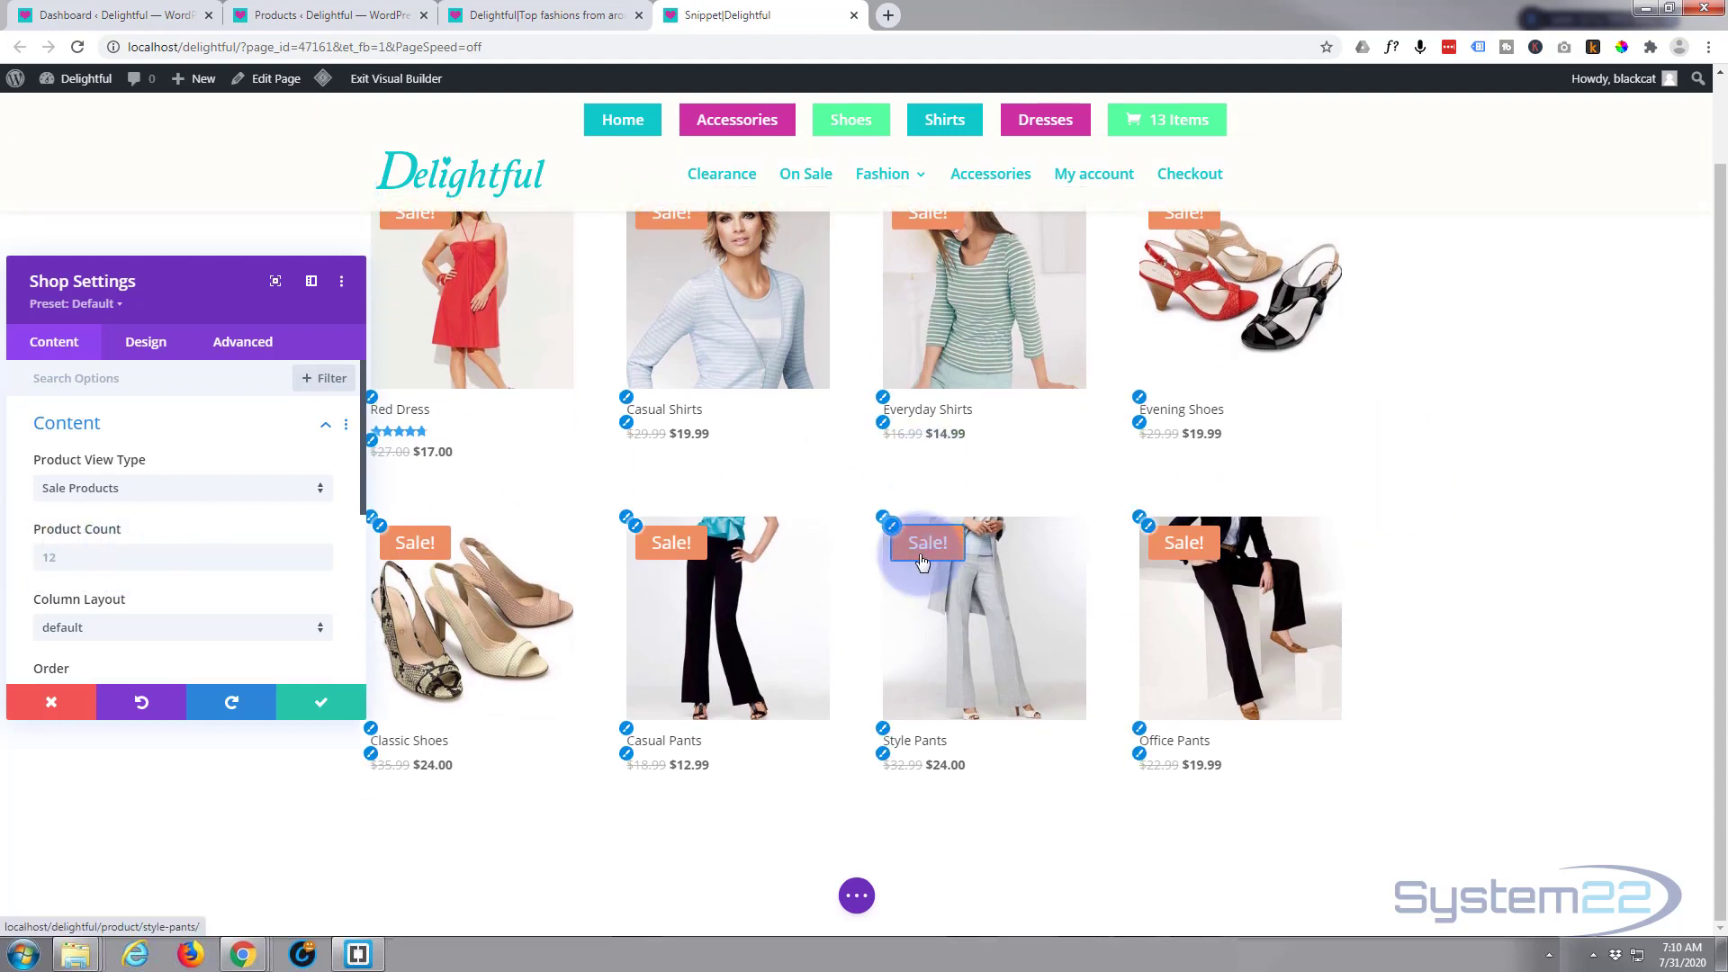
{"action": "scroll", "coordinate": [922, 563], "scroll_direction": "up", "scroll_amount": 1}
{"action": "left_click", "coordinate": [36, 563]}
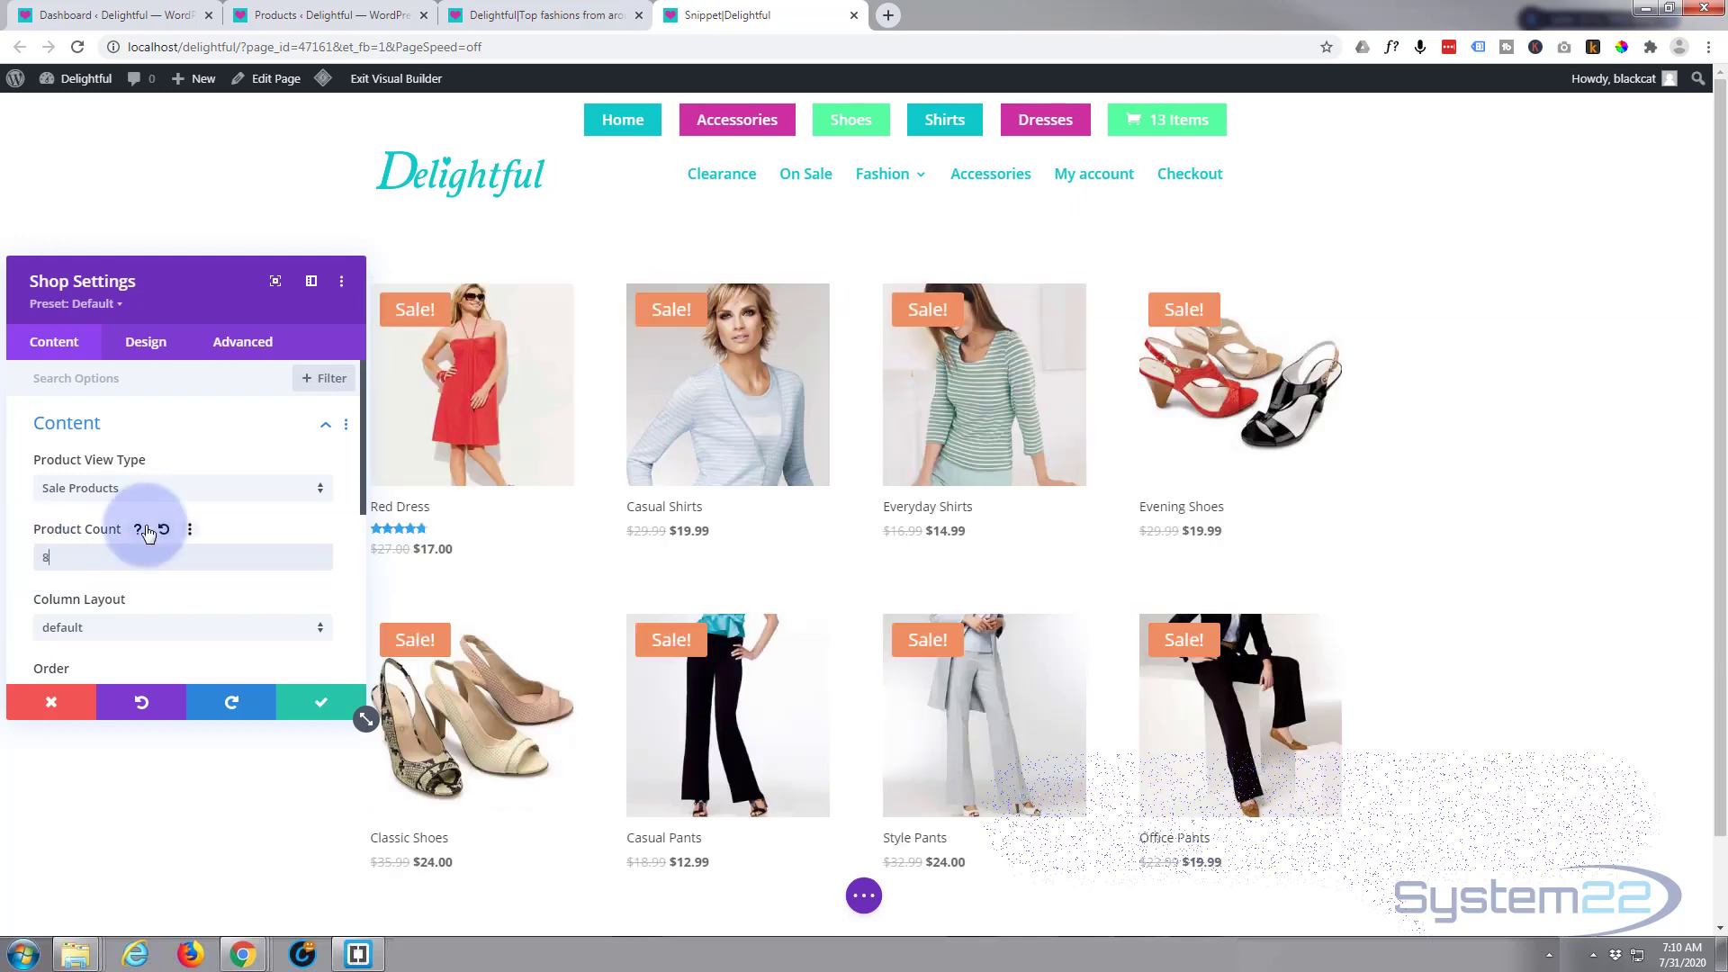
- Try a 6 Columns layout for the shop grid, then settle on 3 Columns
{"action": "scroll", "coordinate": [144, 531], "scroll_direction": "down", "scroll_amount": 1}
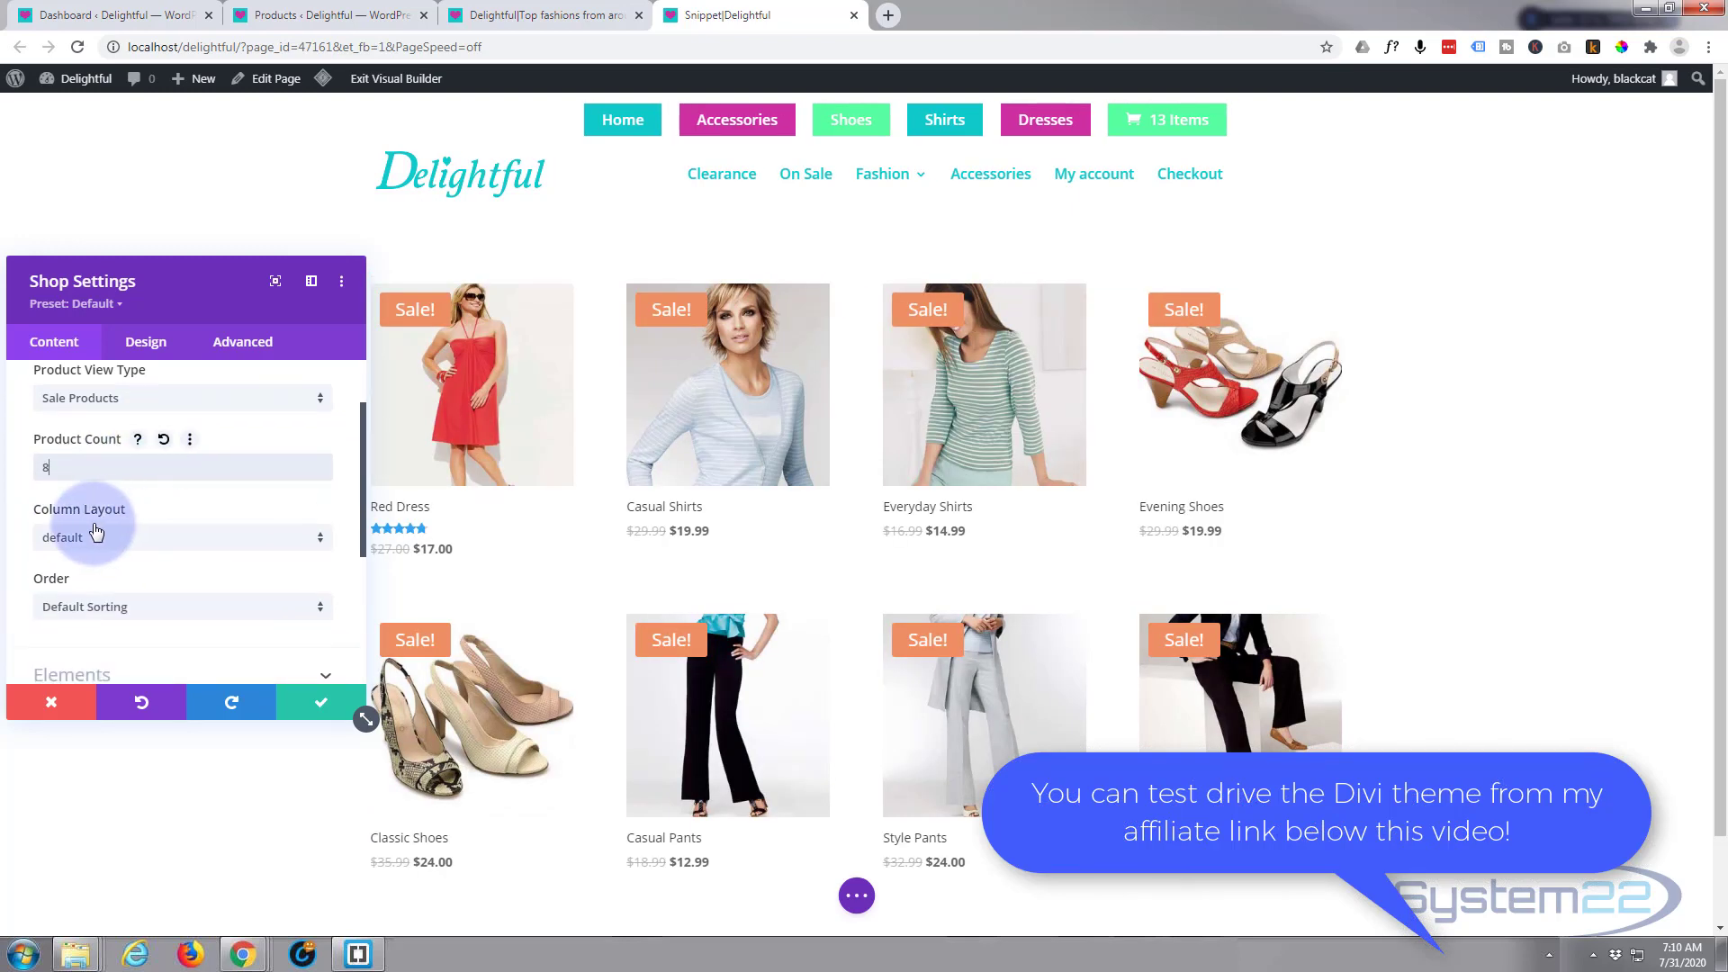
{"action": "left_click", "coordinate": [142, 538]}
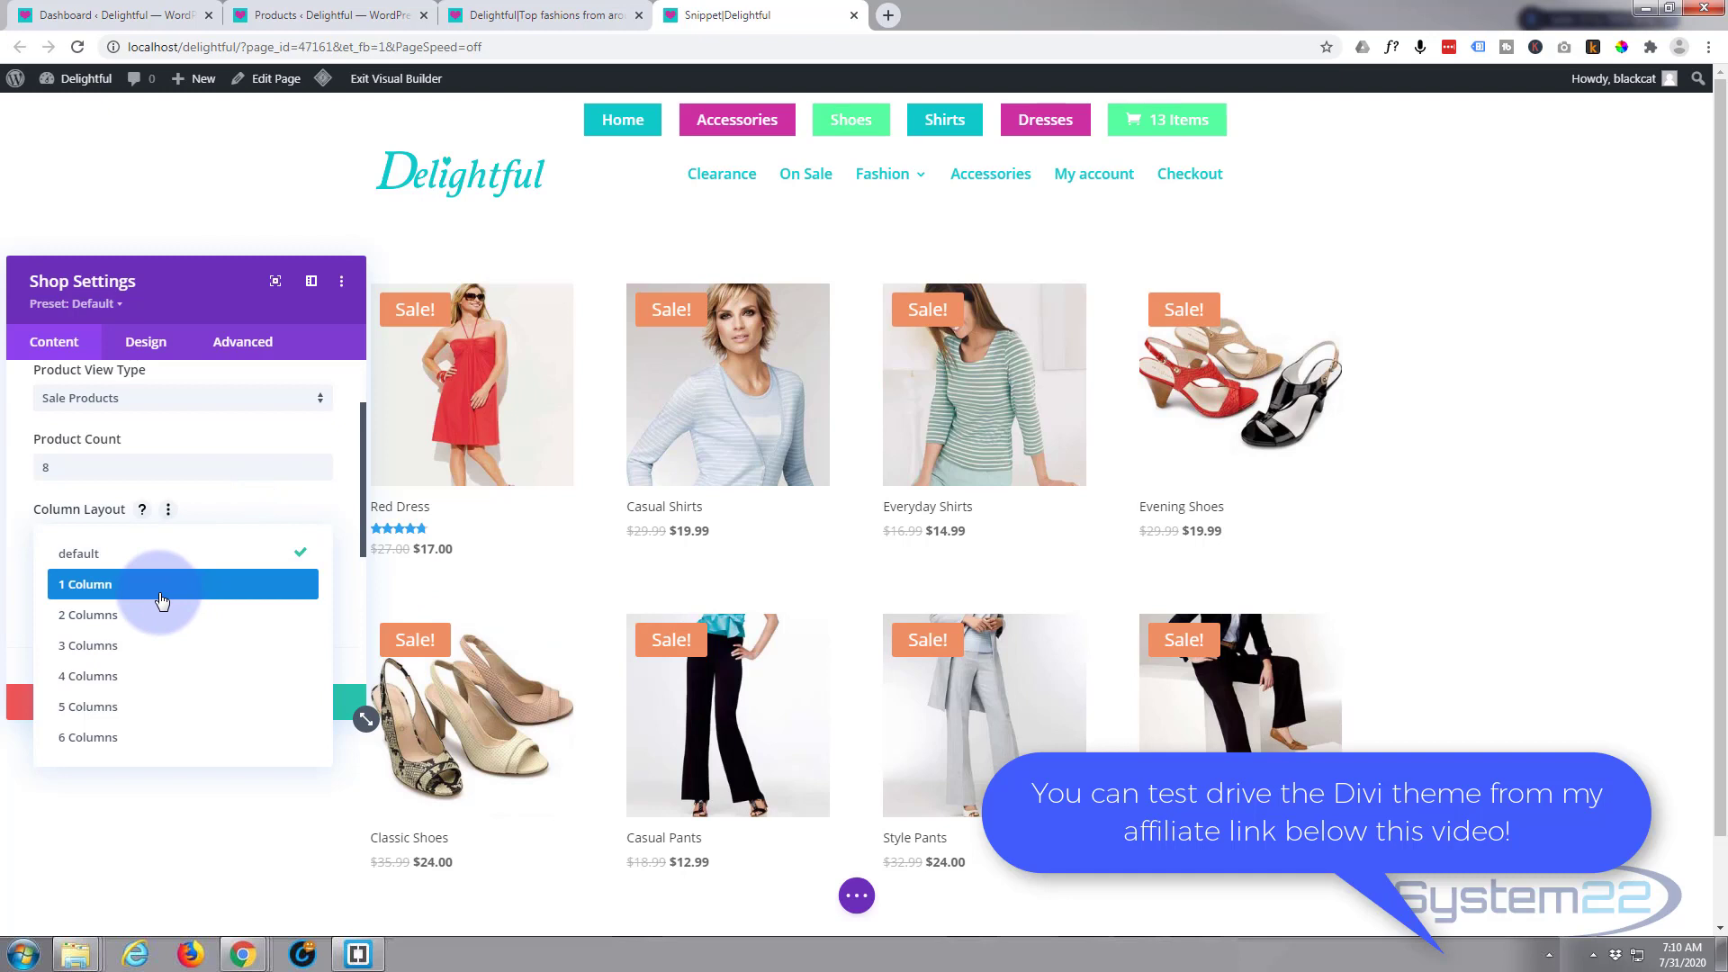
{"action": "left_click", "coordinate": [108, 738]}
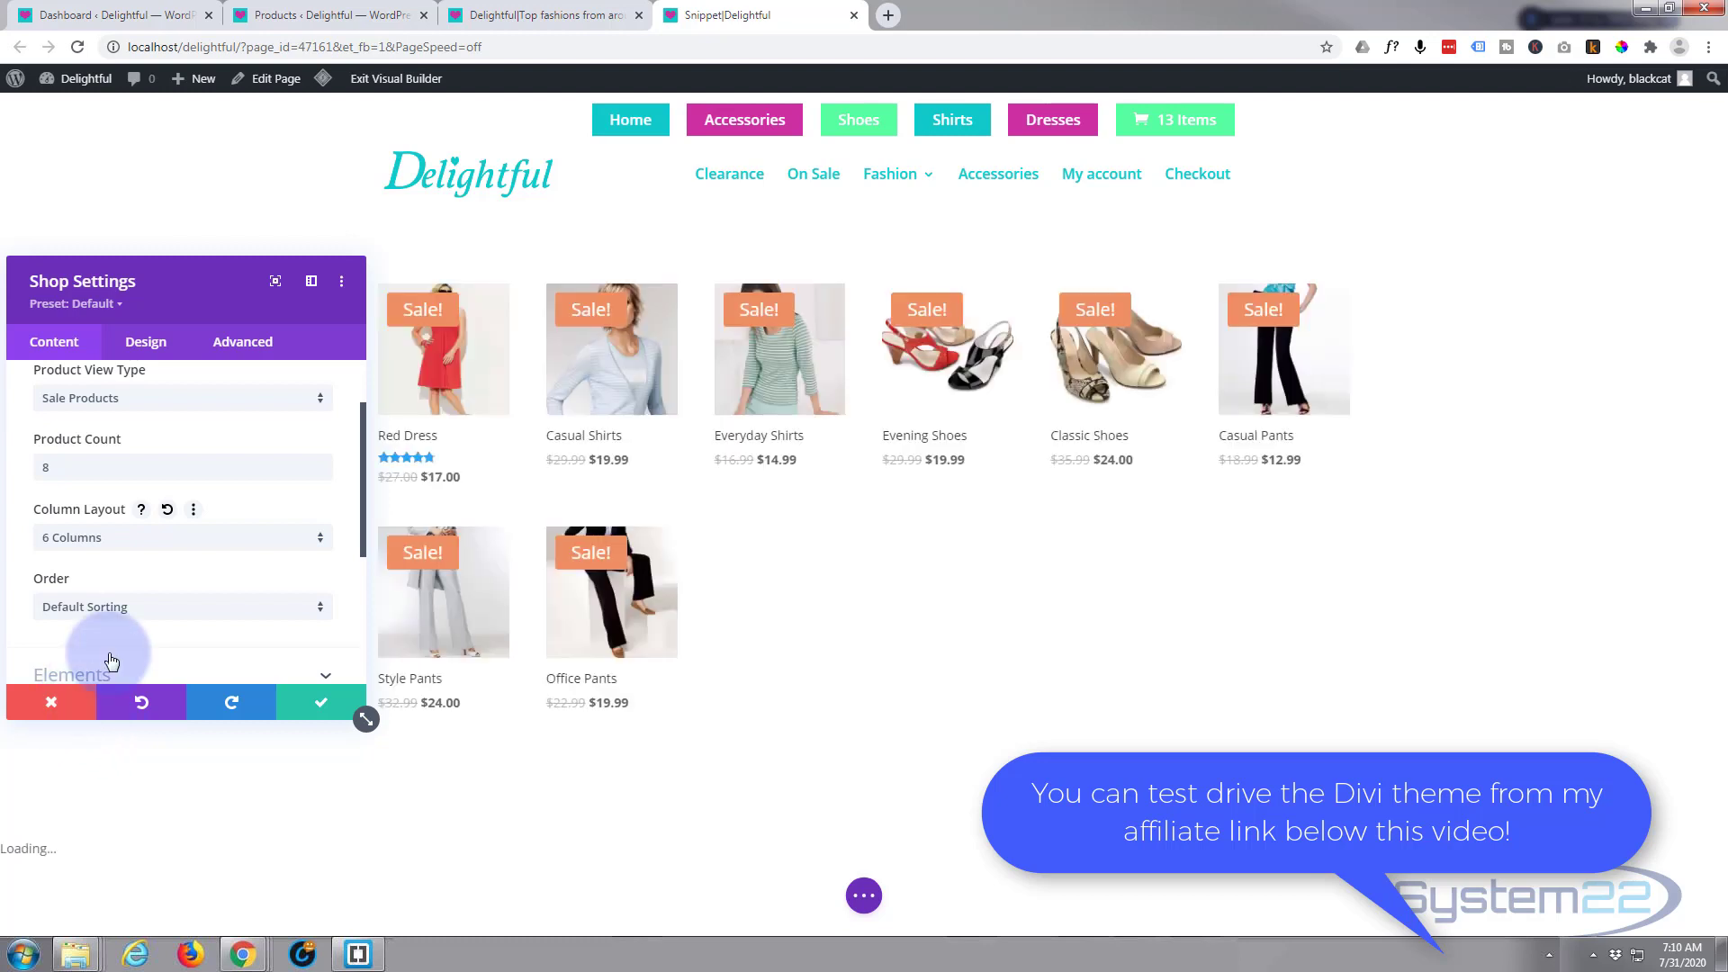
{"action": "left_click", "coordinate": [136, 539]}
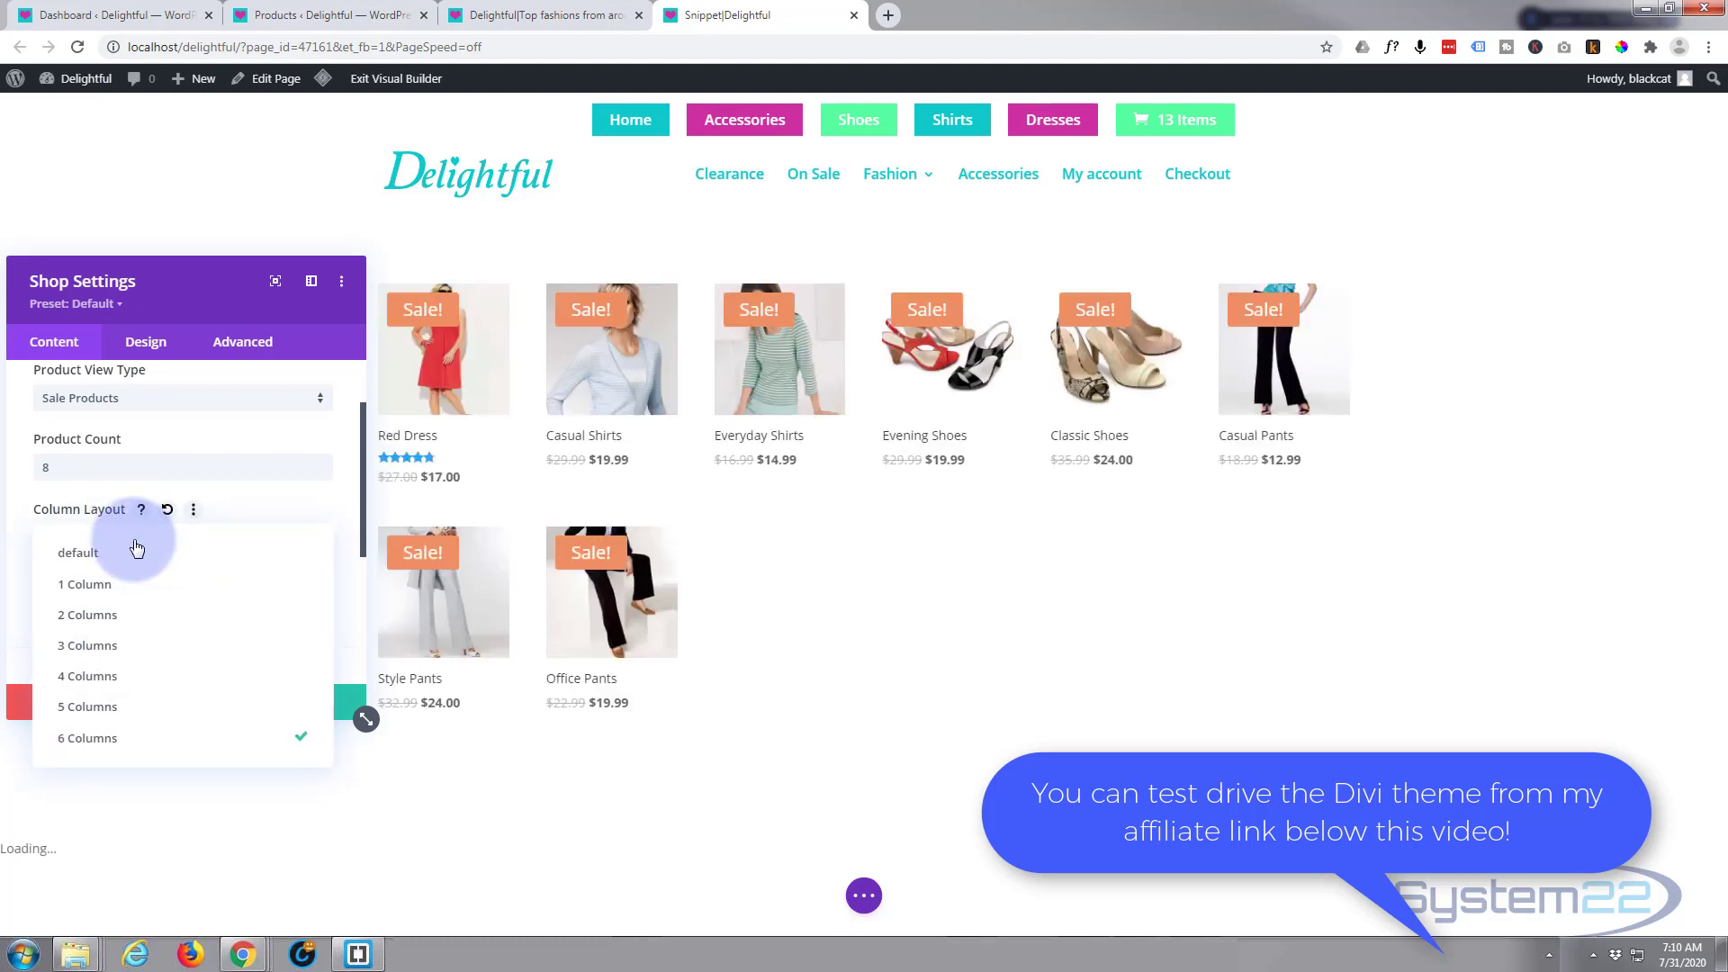
{"action": "left_click", "coordinate": [108, 646]}
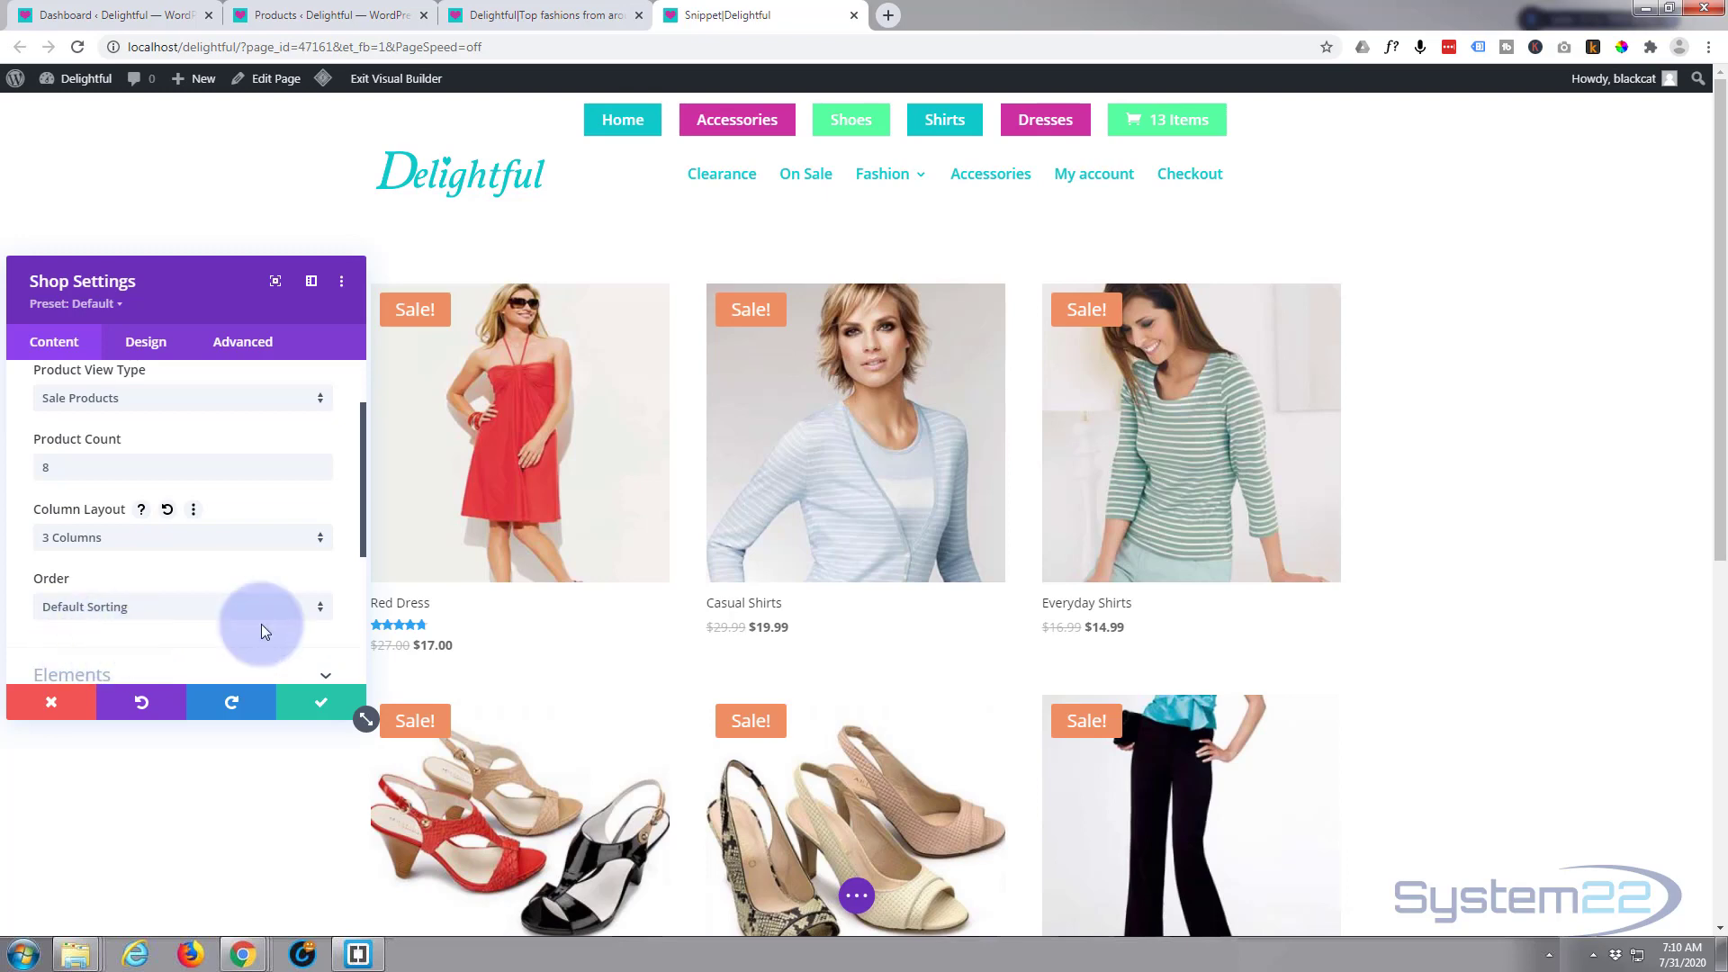
- Lower the Product Count to 6, leaving product sorting unchanged
{"action": "scroll", "coordinate": [759, 634], "scroll_direction": "down", "scroll_amount": 5}
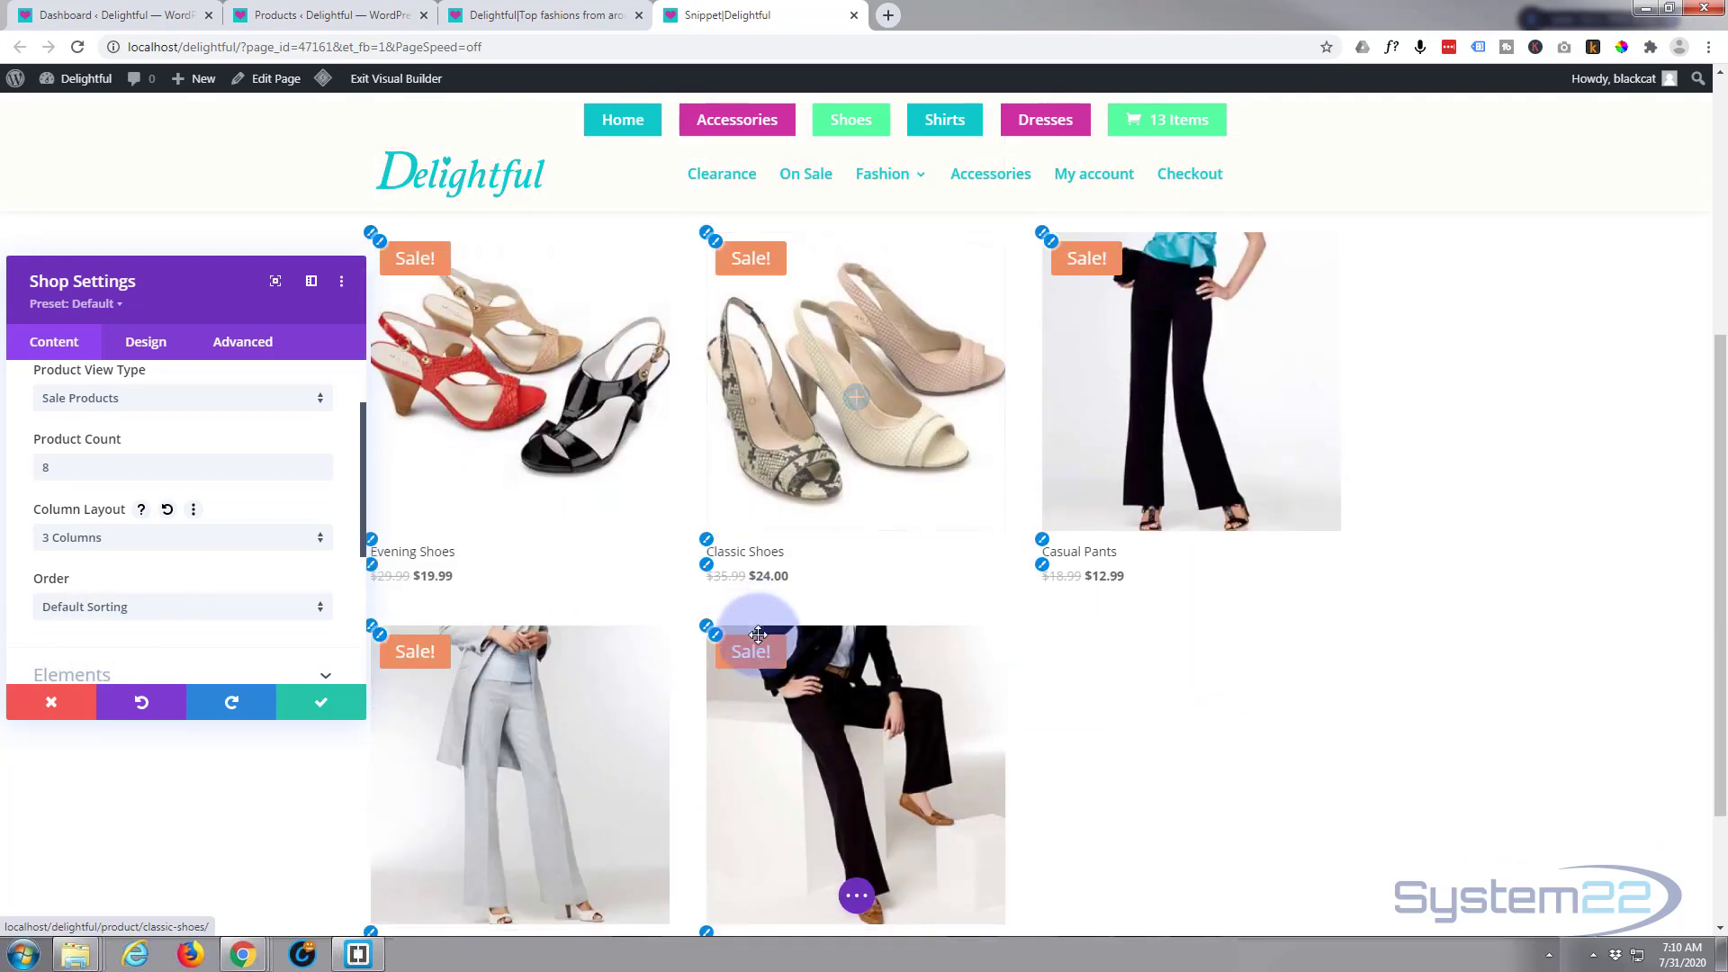
{"action": "scroll", "coordinate": [759, 634], "scroll_direction": "down", "scroll_amount": 2}
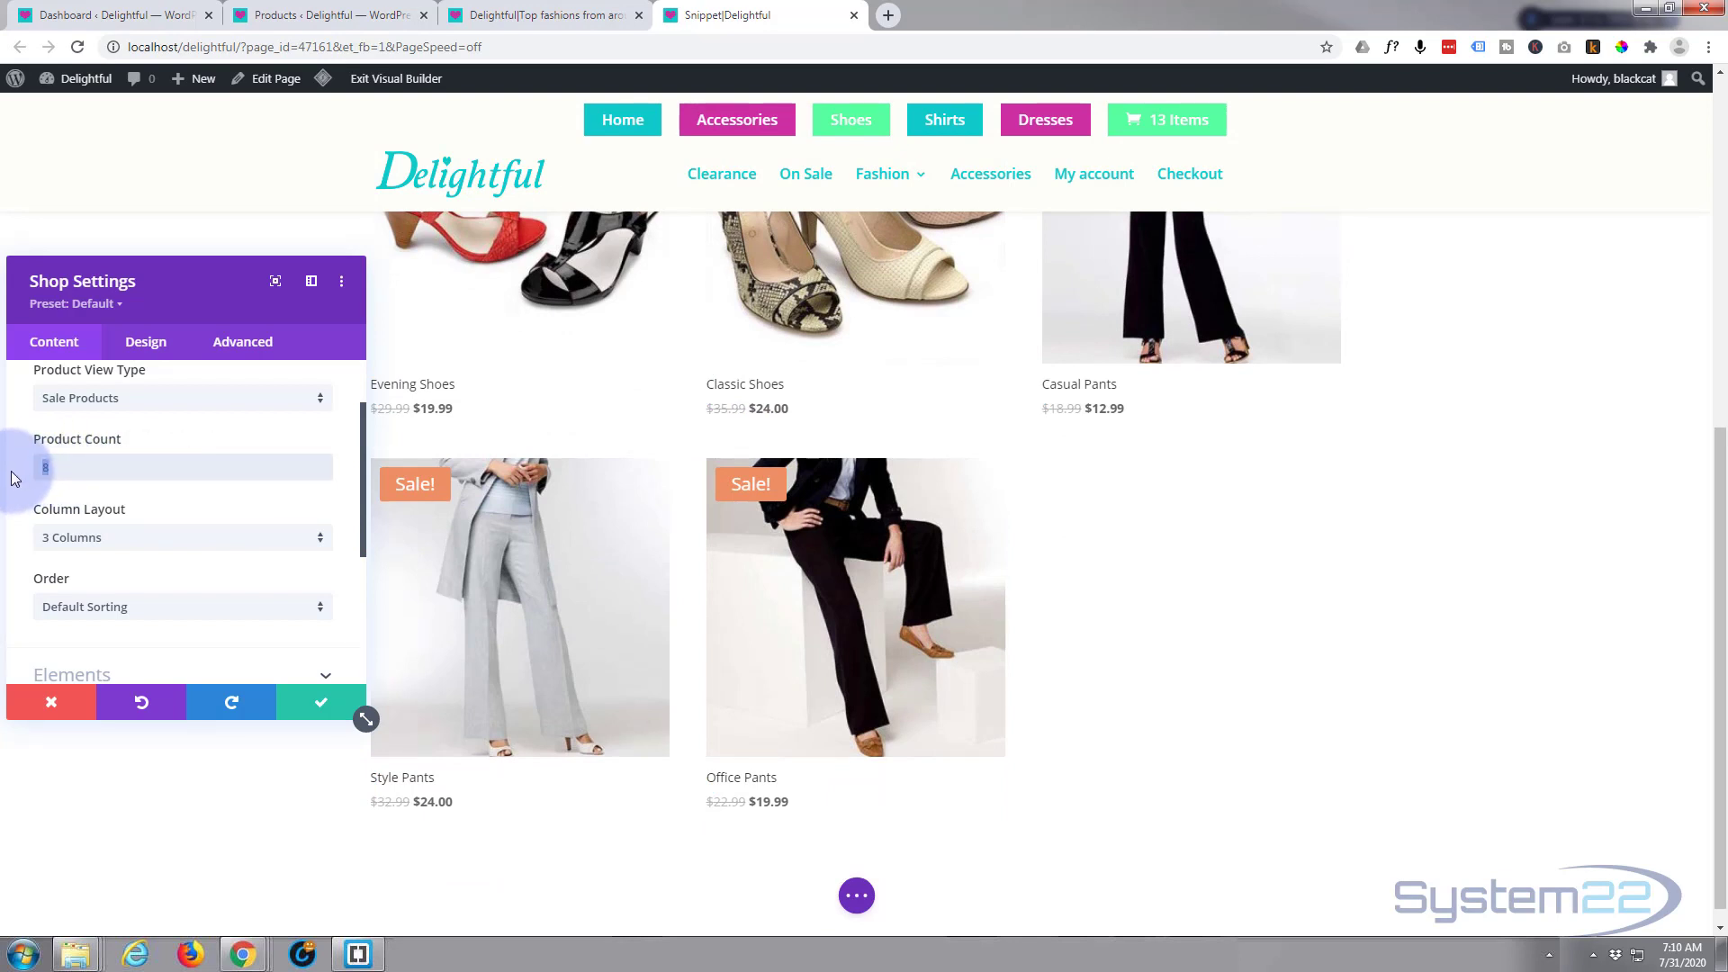
{"action": "type", "text": "6"}
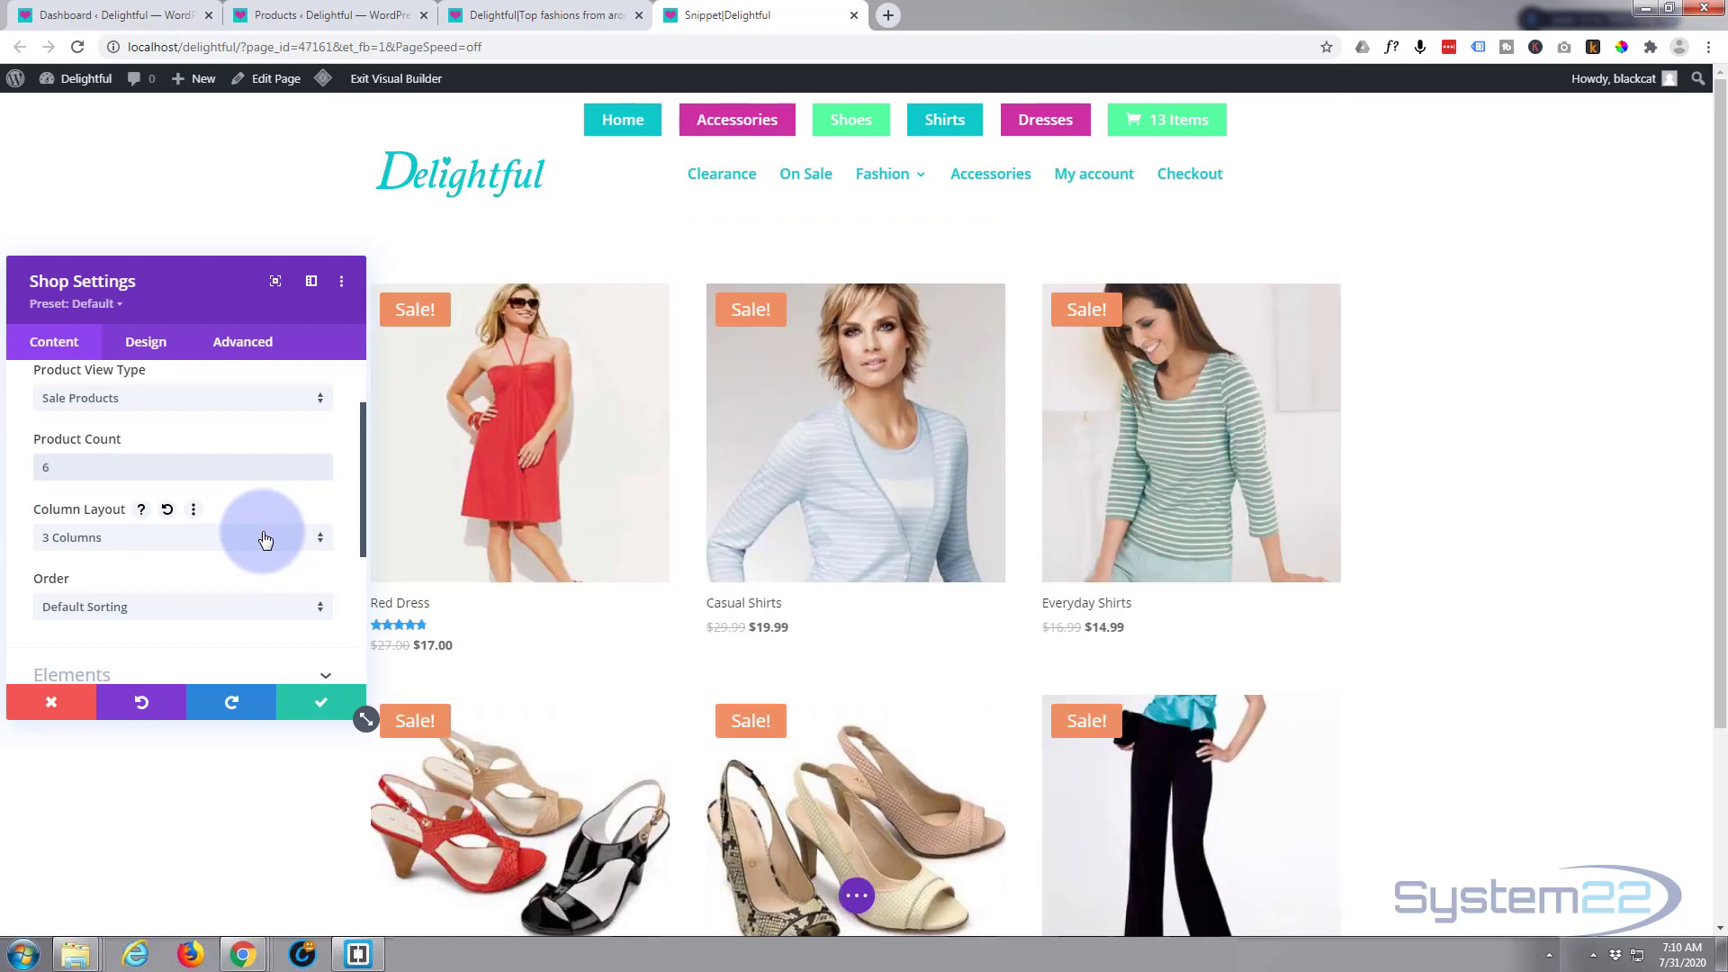
{"action": "scroll", "coordinate": [900, 521], "scroll_direction": "down", "scroll_amount": 2}
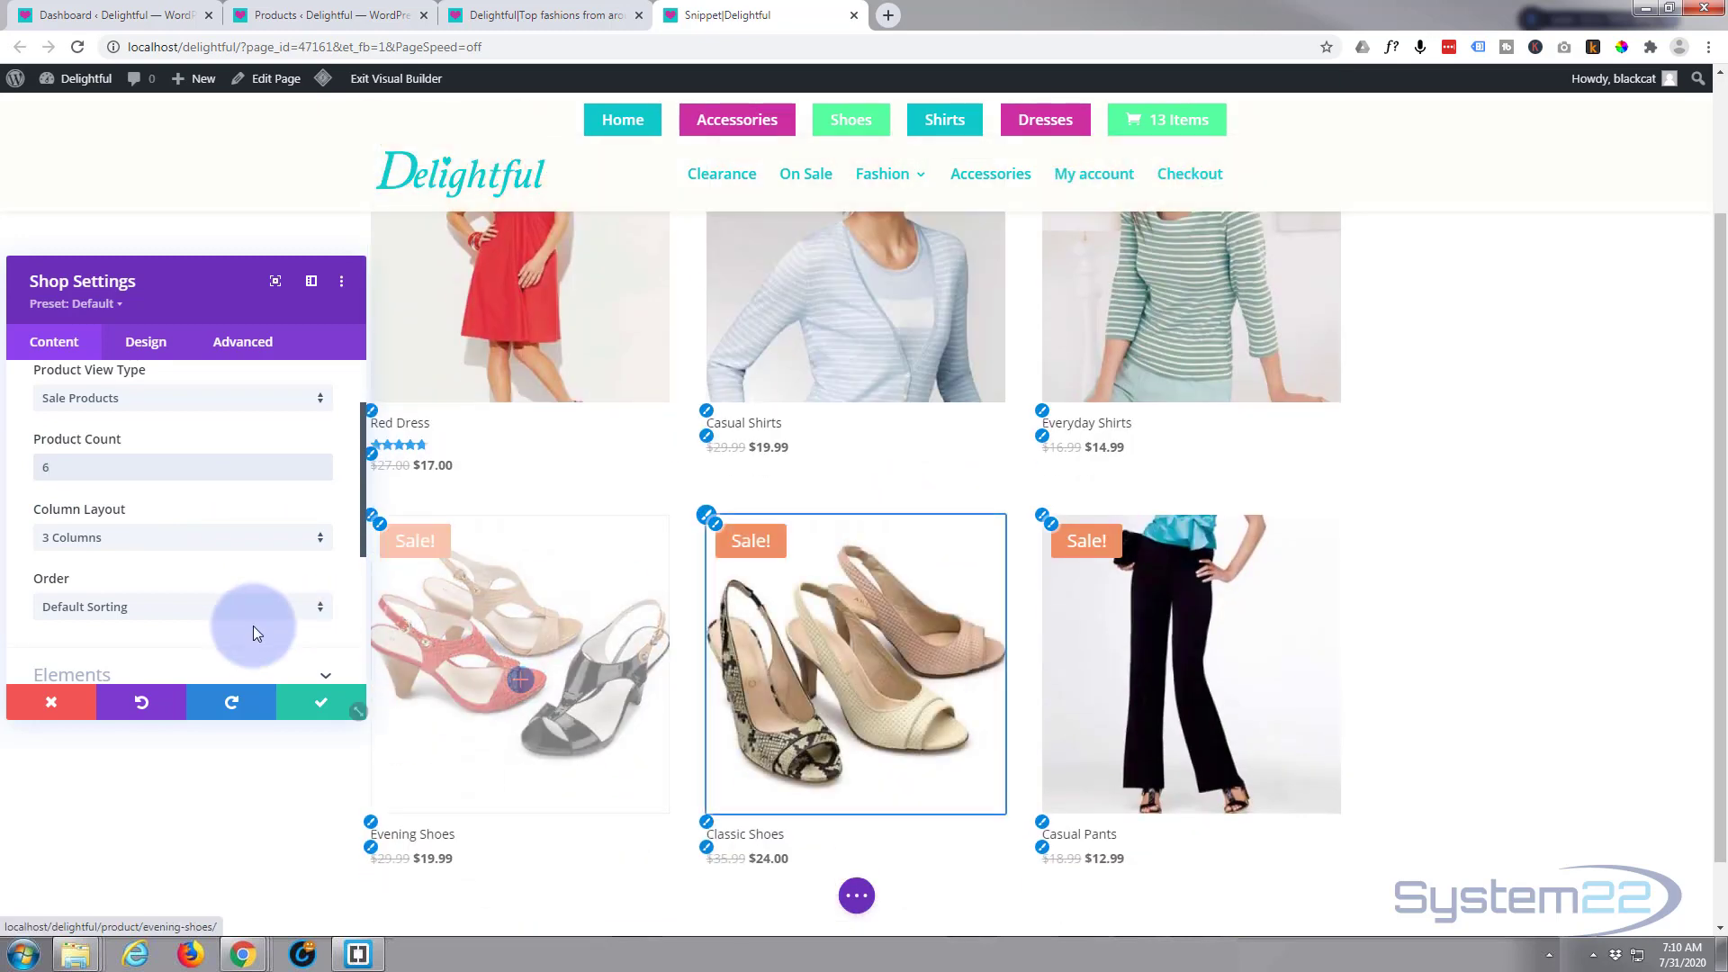
{"action": "left_click", "coordinate": [175, 609]}
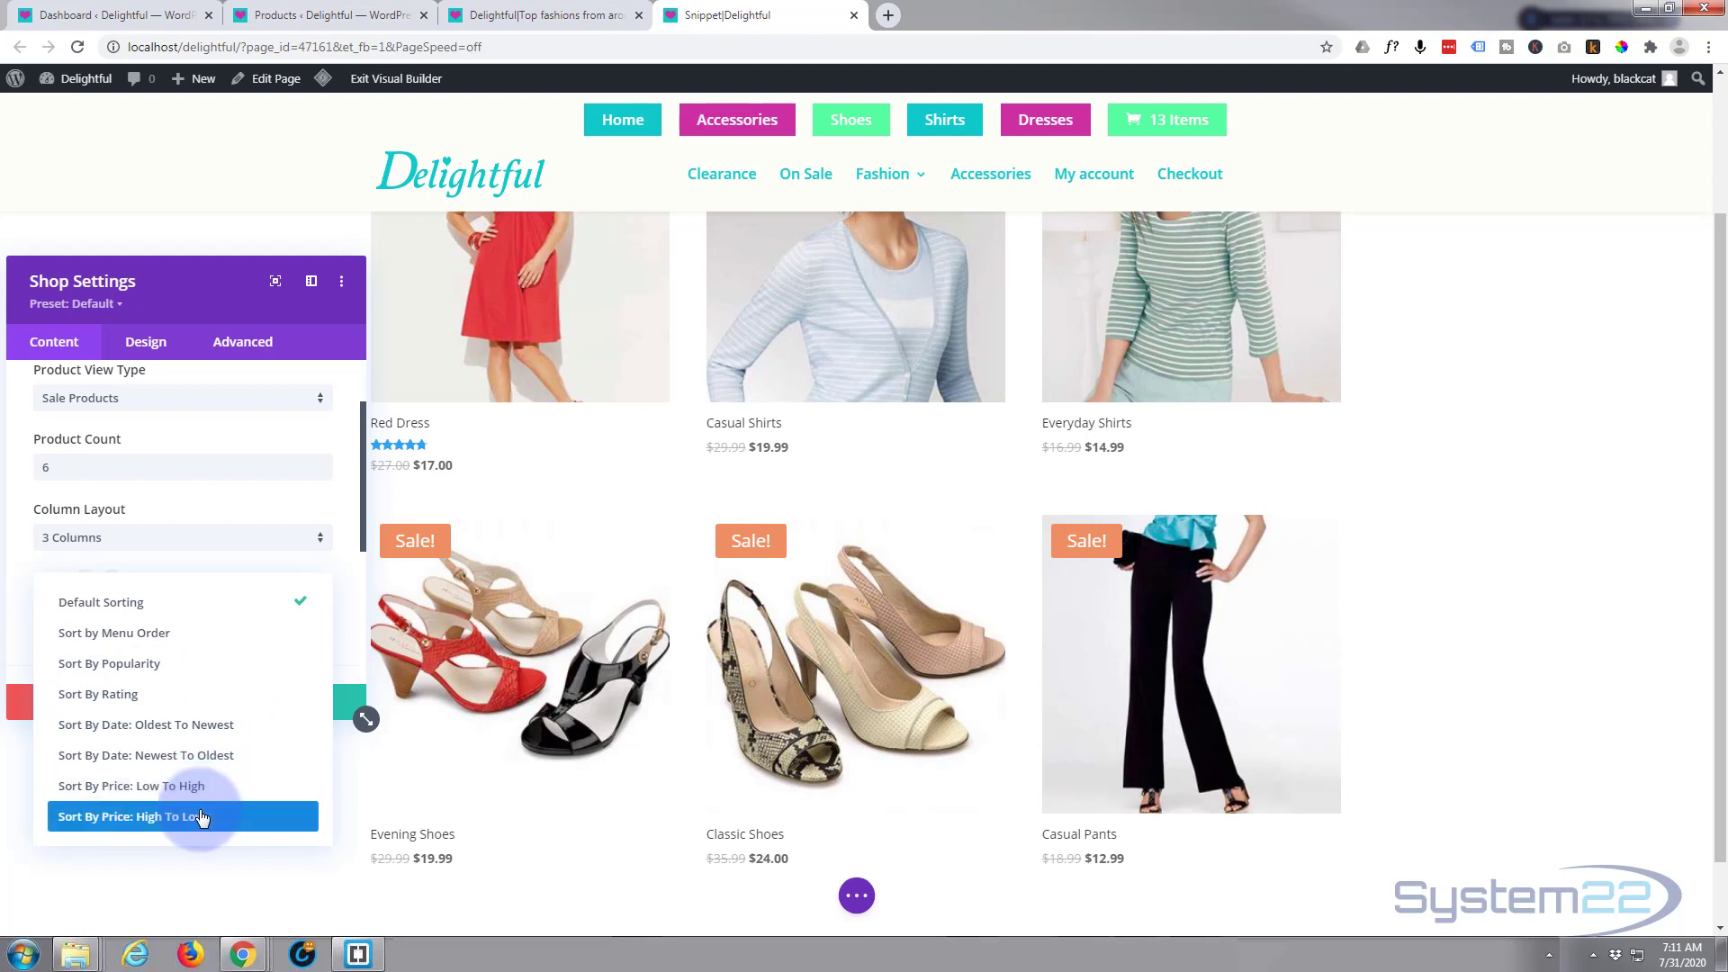
{"action": "left_click", "coordinate": [212, 561]}
- Reposition the Shop Settings panel and scroll back up to the content settings
{"action": "scroll", "coordinate": [213, 562], "scroll_direction": "down", "scroll_amount": 3}
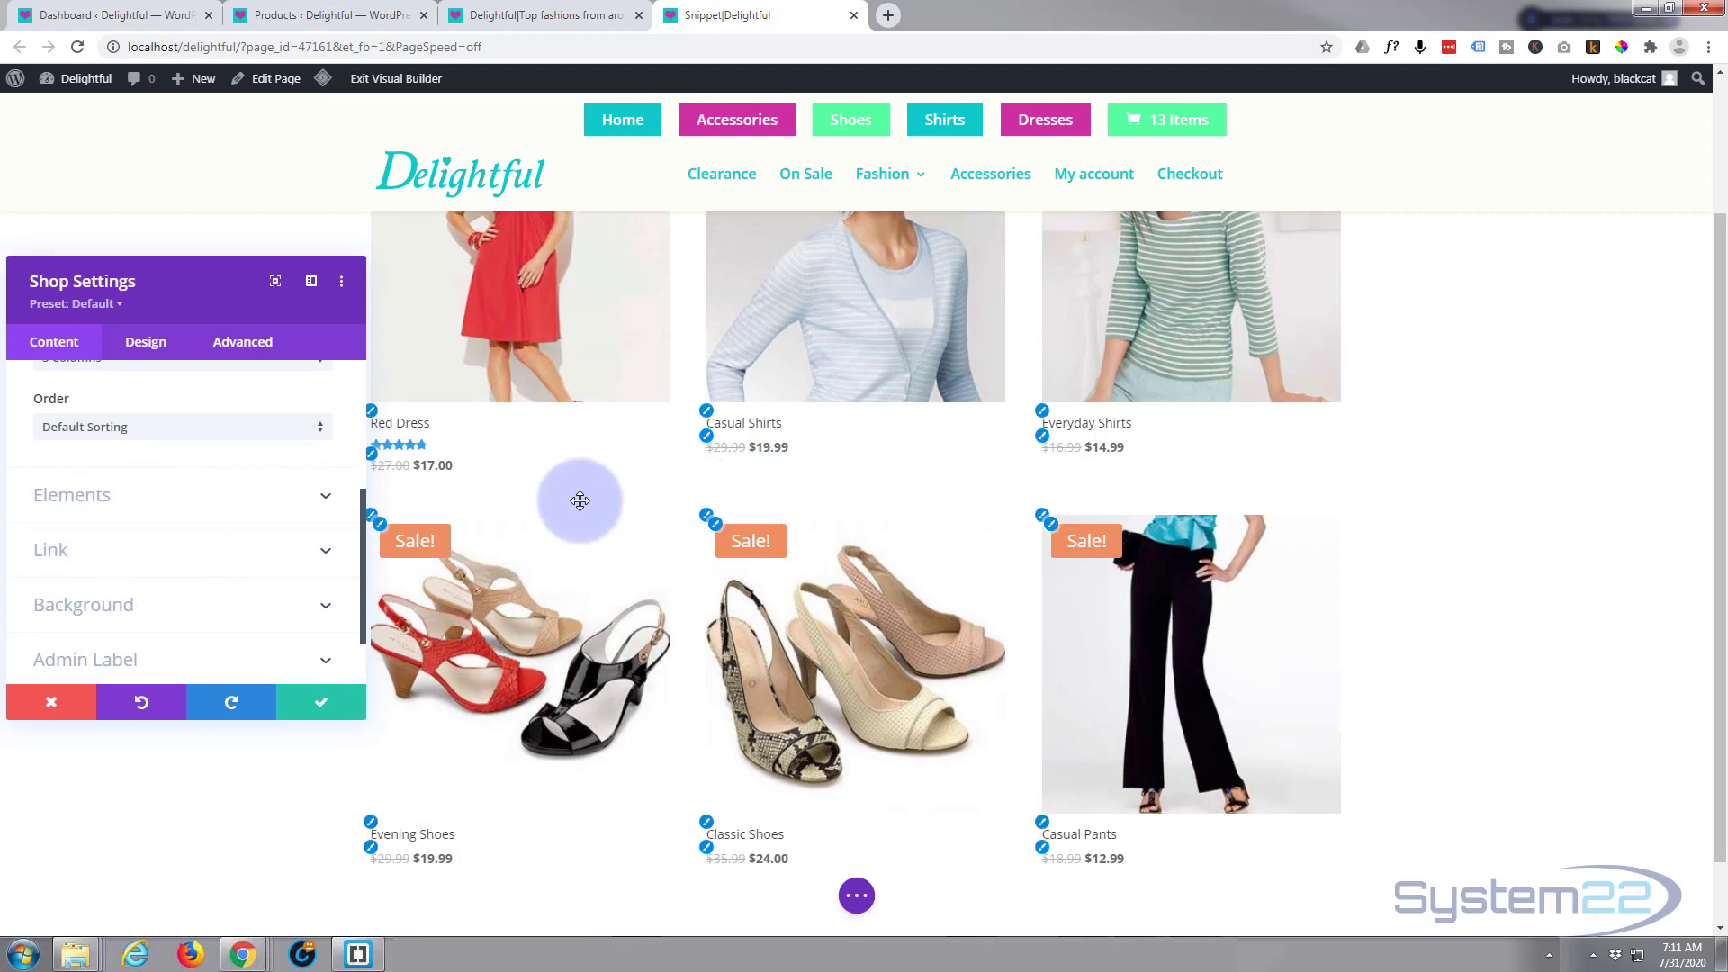
{"action": "left_click_drag", "start_coordinate": [211, 293], "coordinate": [173, 244]}
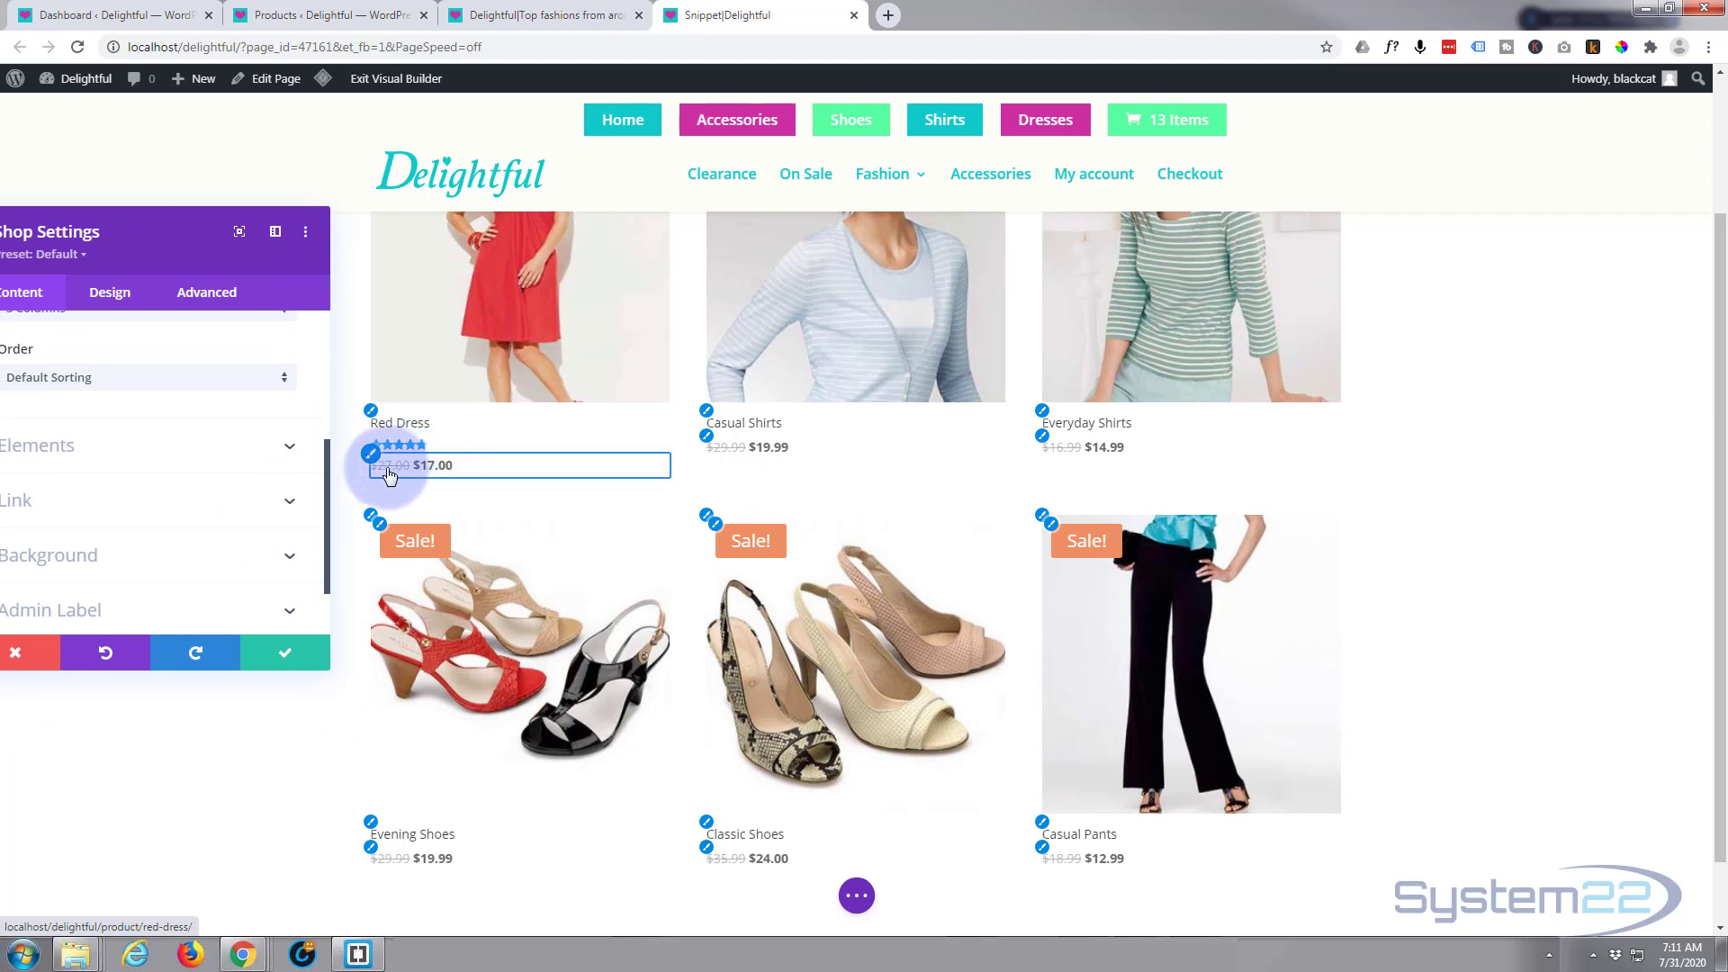
{"action": "left_click_drag", "start_coordinate": [174, 245], "coordinate": [220, 204]}
{"action": "scroll", "coordinate": [145, 445], "scroll_direction": "up", "scroll_amount": 2}
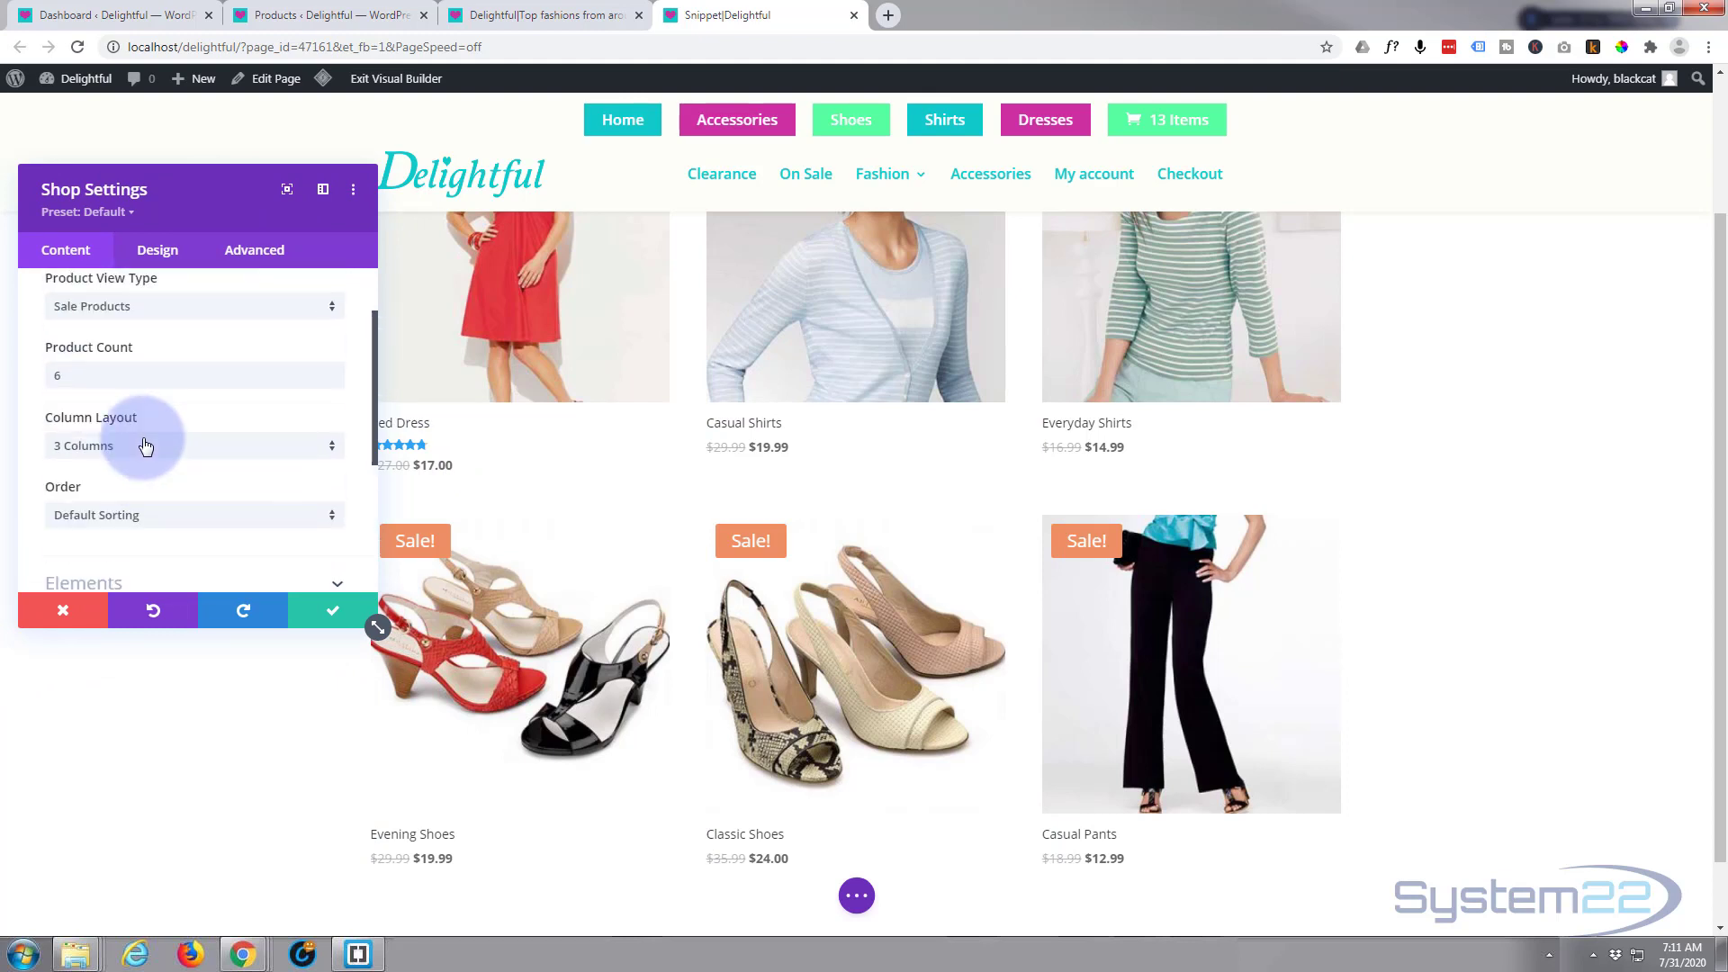
{"action": "scroll", "coordinate": [144, 445], "scroll_direction": "up", "scroll_amount": 2}
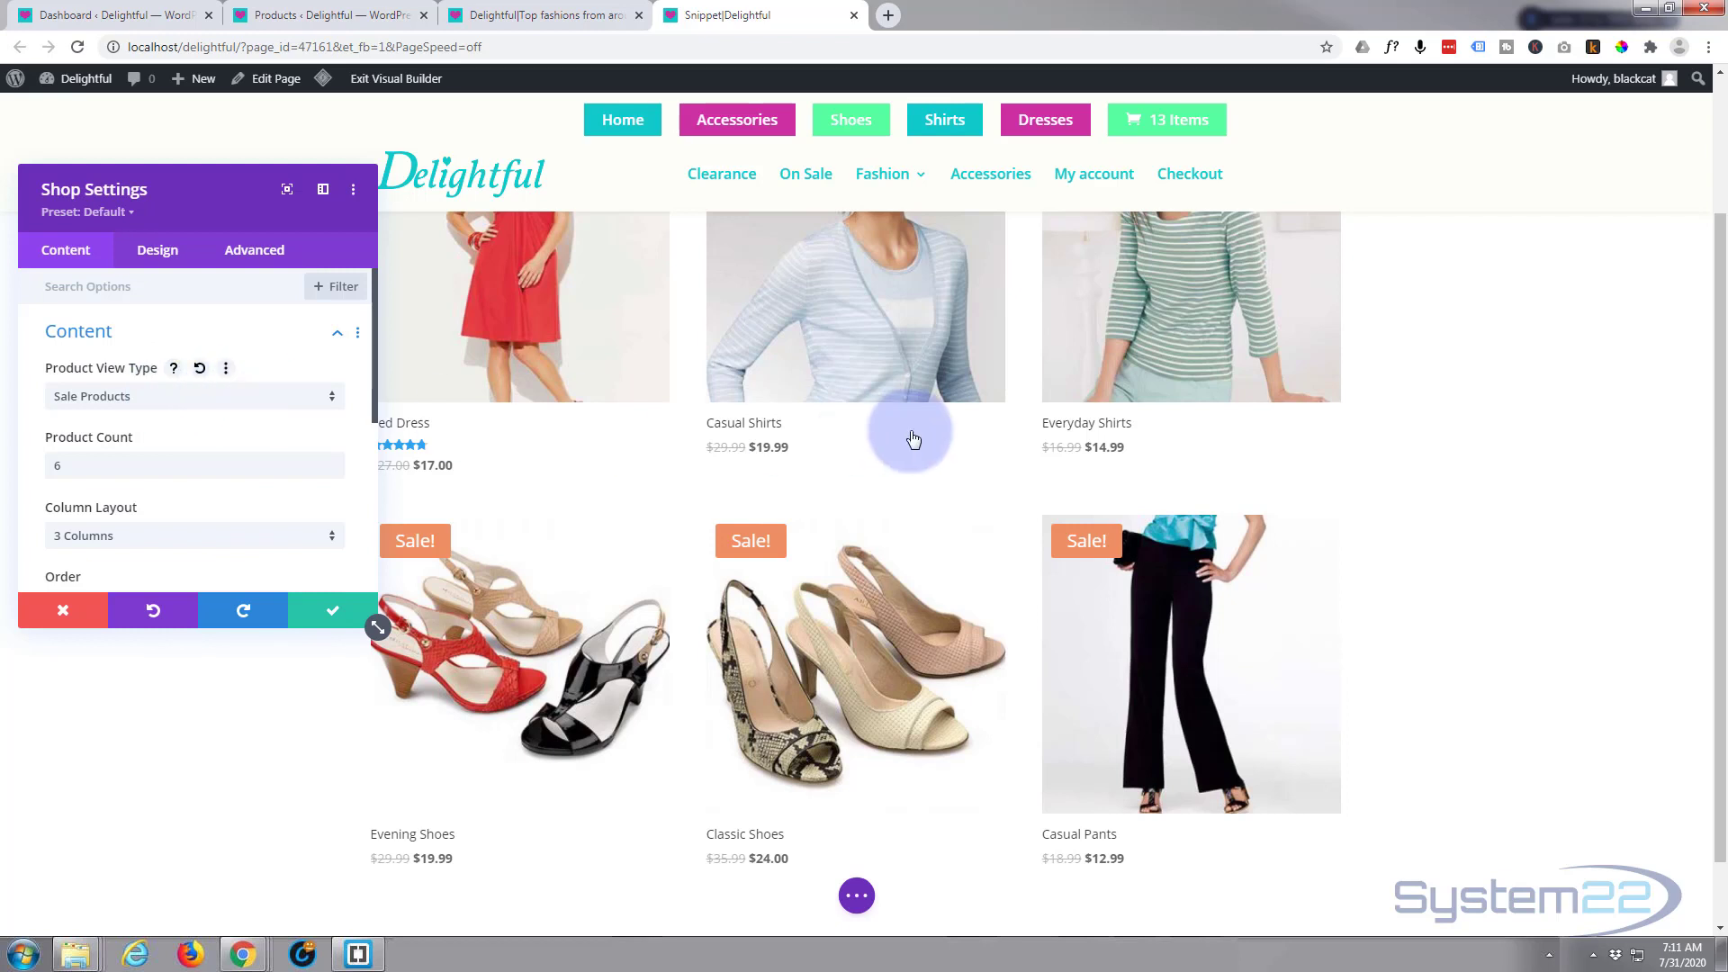
{"action": "left_click", "coordinate": [222, 404]}
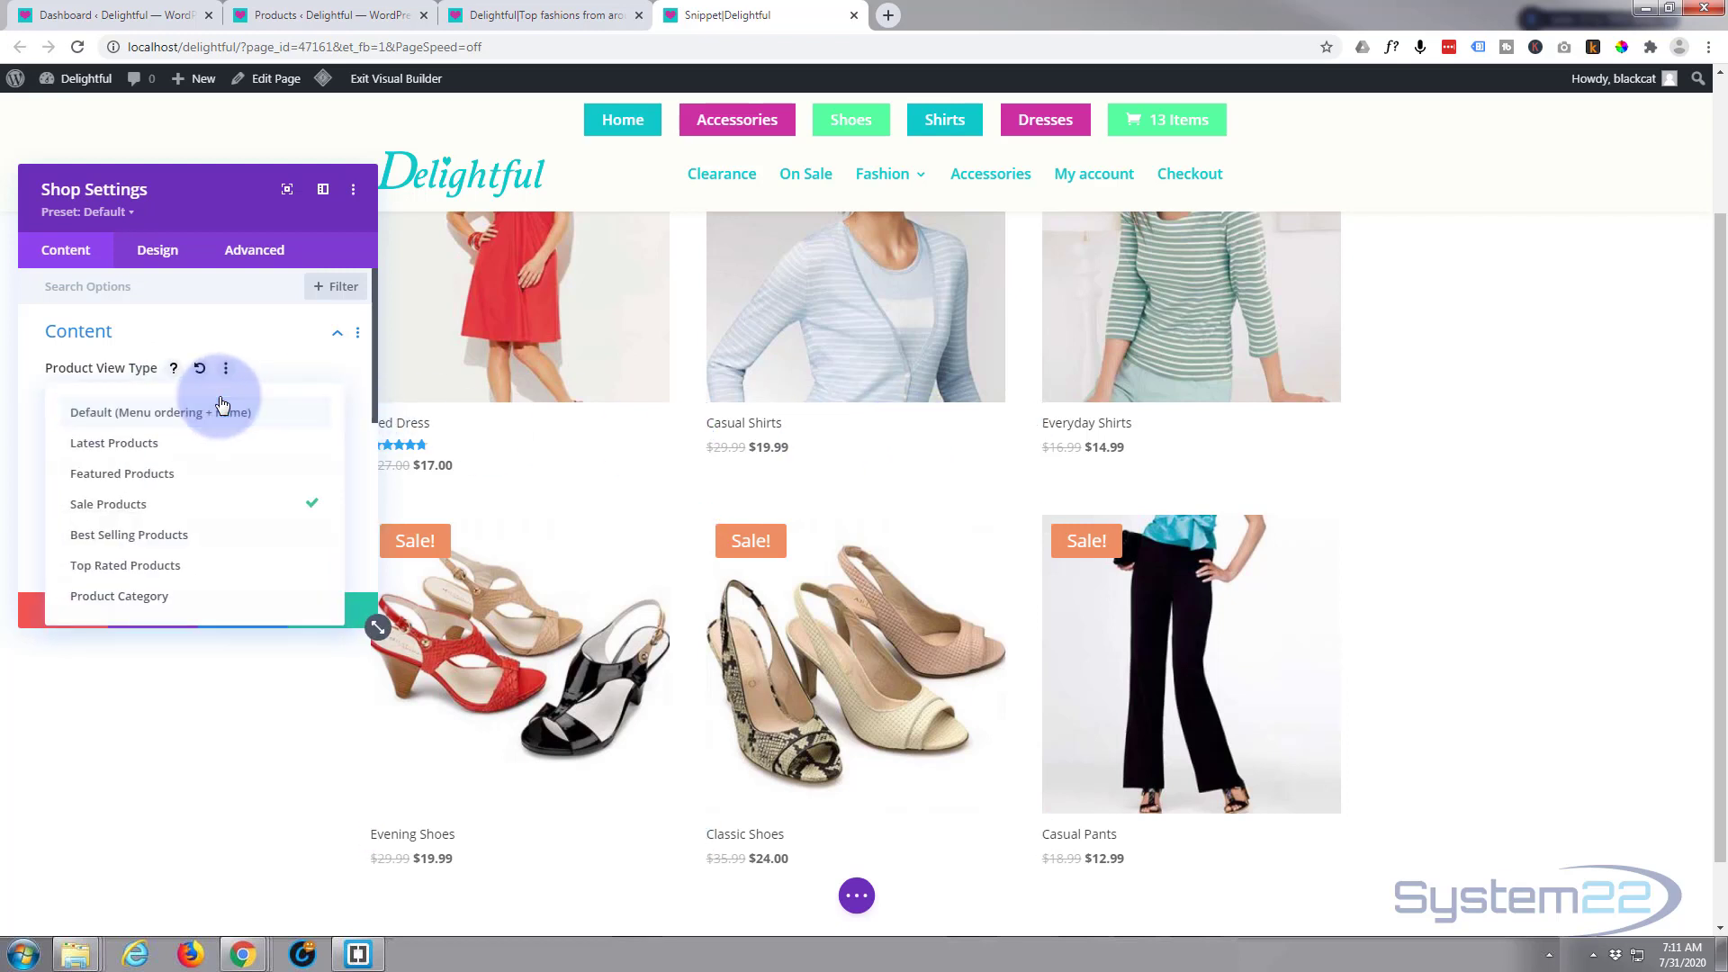
{"action": "left_click", "coordinate": [178, 596]}
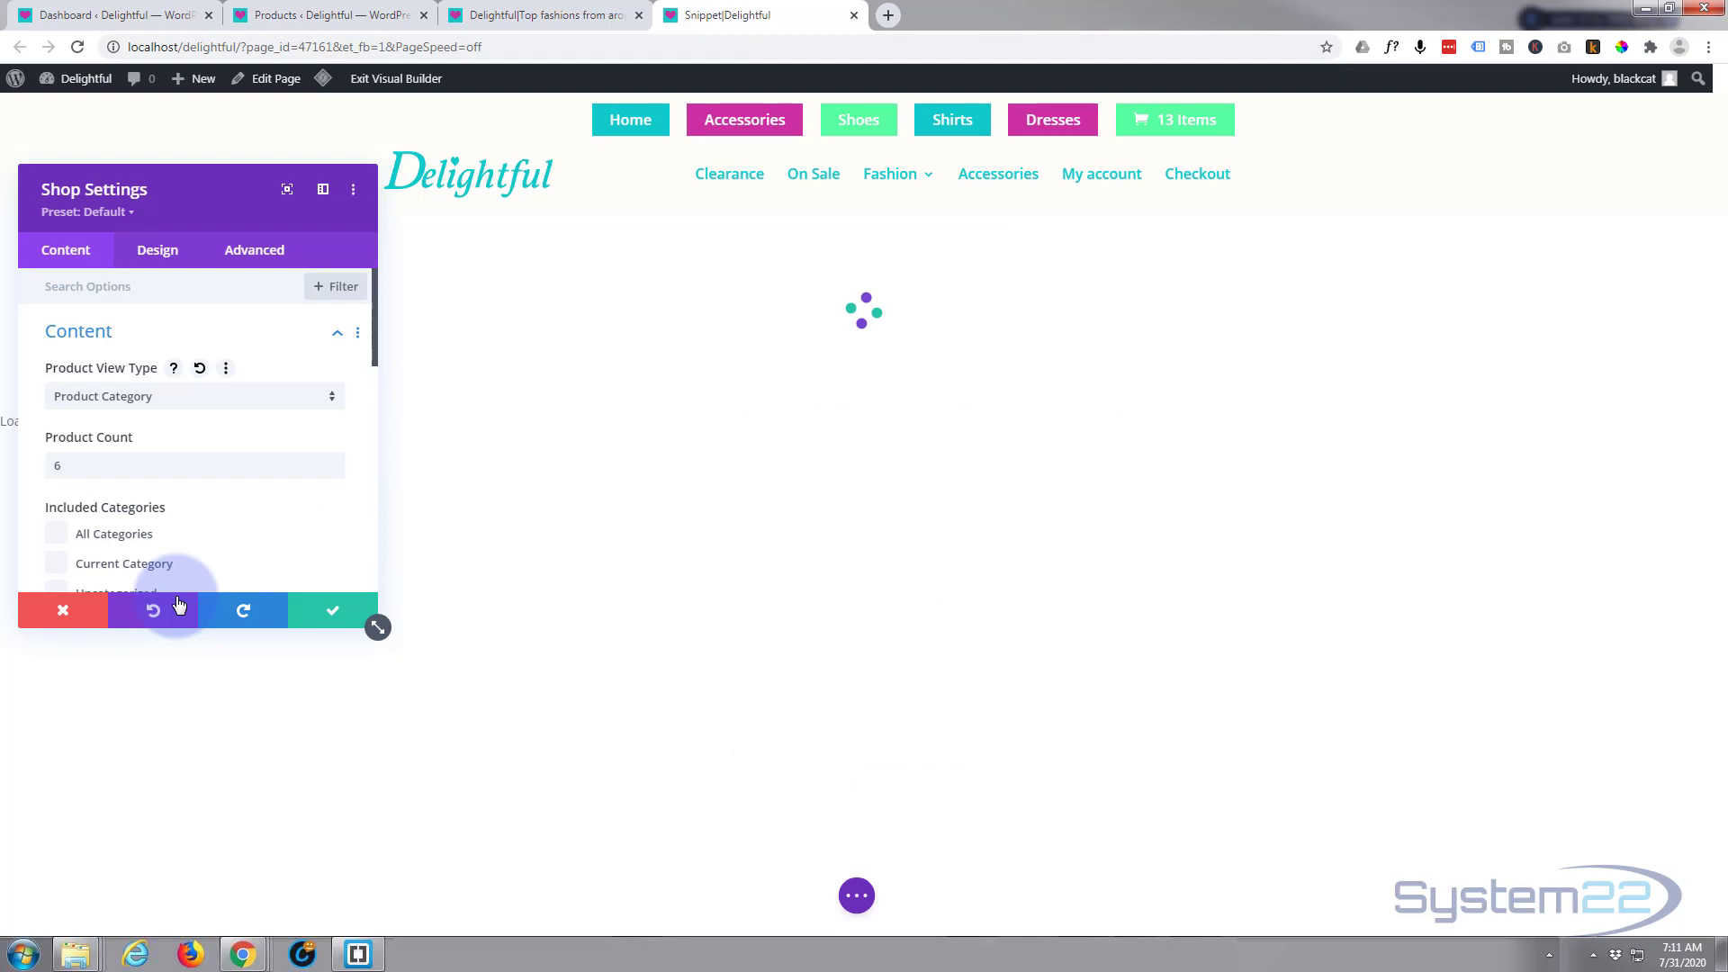
{"action": "scroll", "coordinate": [226, 547], "scroll_direction": "down", "scroll_amount": 3}
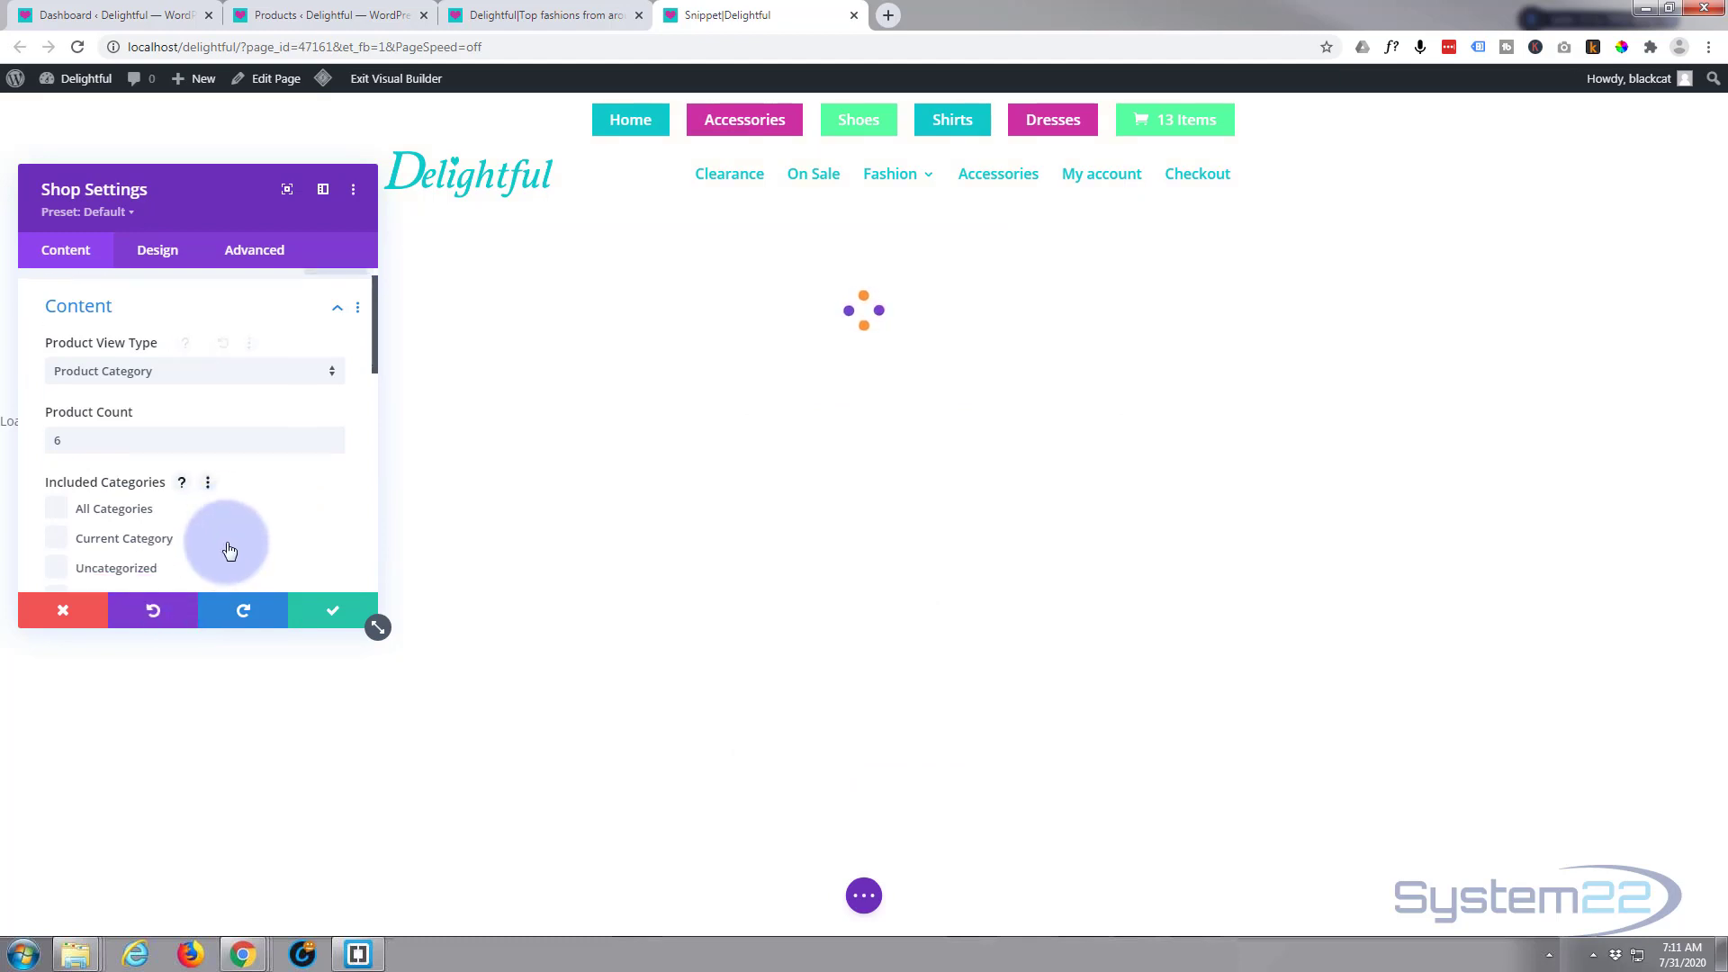
{"action": "scroll", "coordinate": [229, 547], "scroll_direction": "down", "scroll_amount": 1}
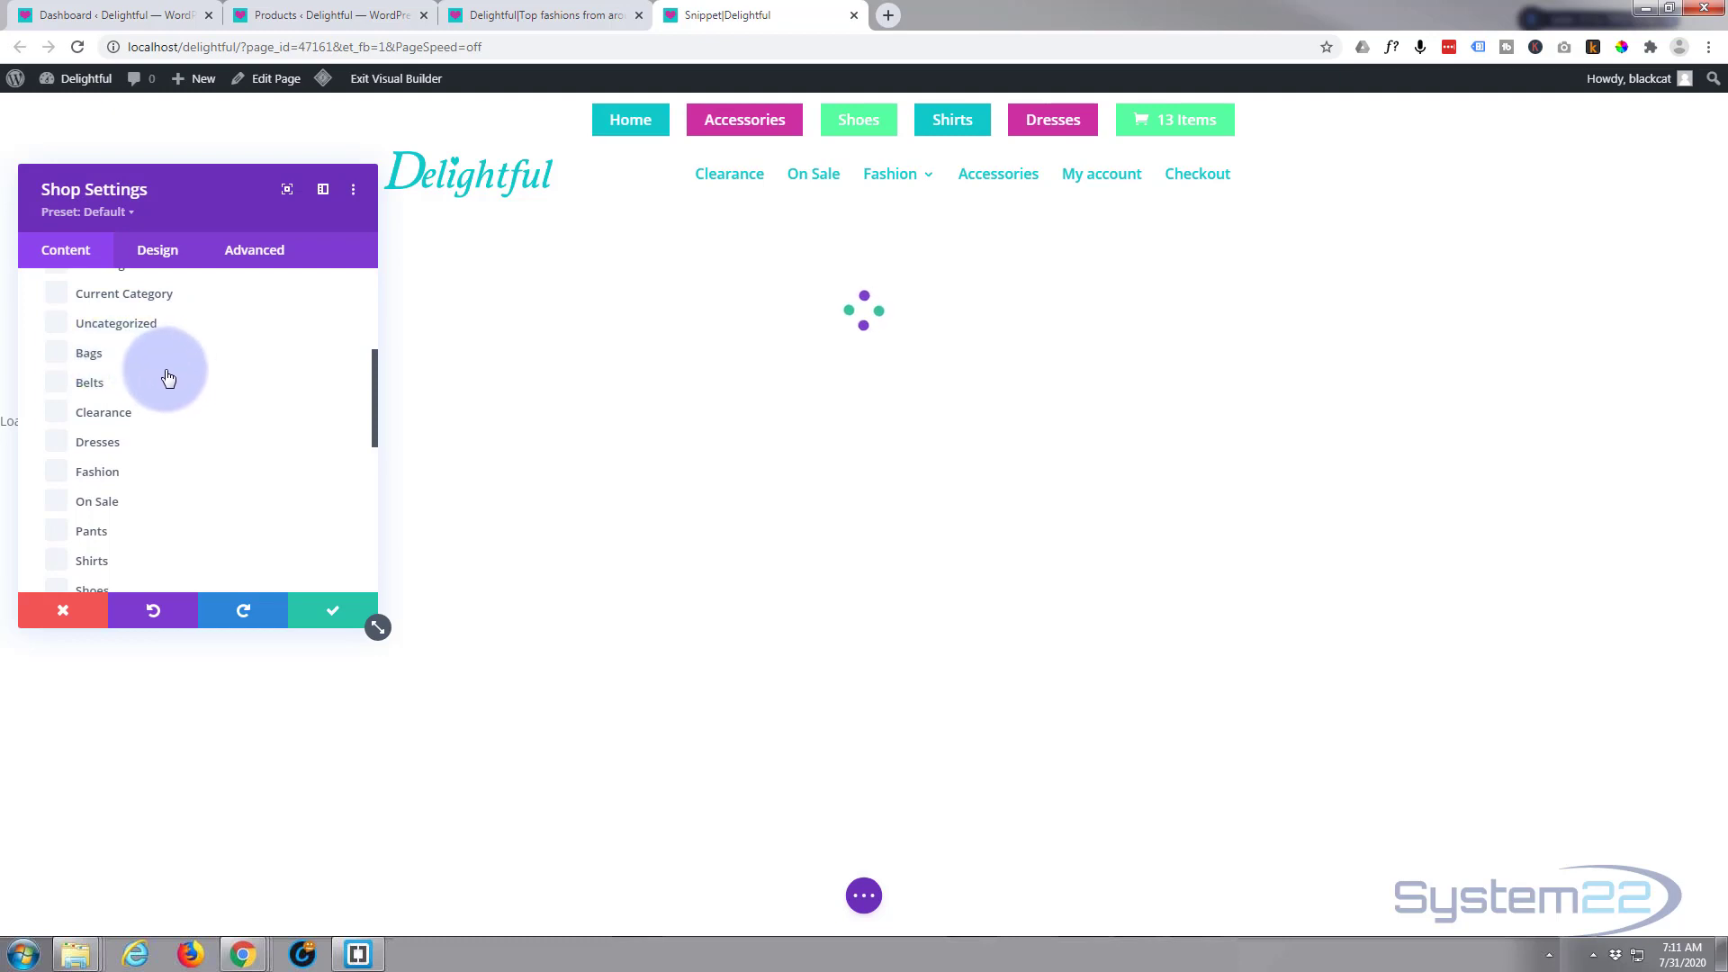
{"action": "left_click", "coordinate": [56, 355]}
{"action": "left_click", "coordinate": [57, 384]}
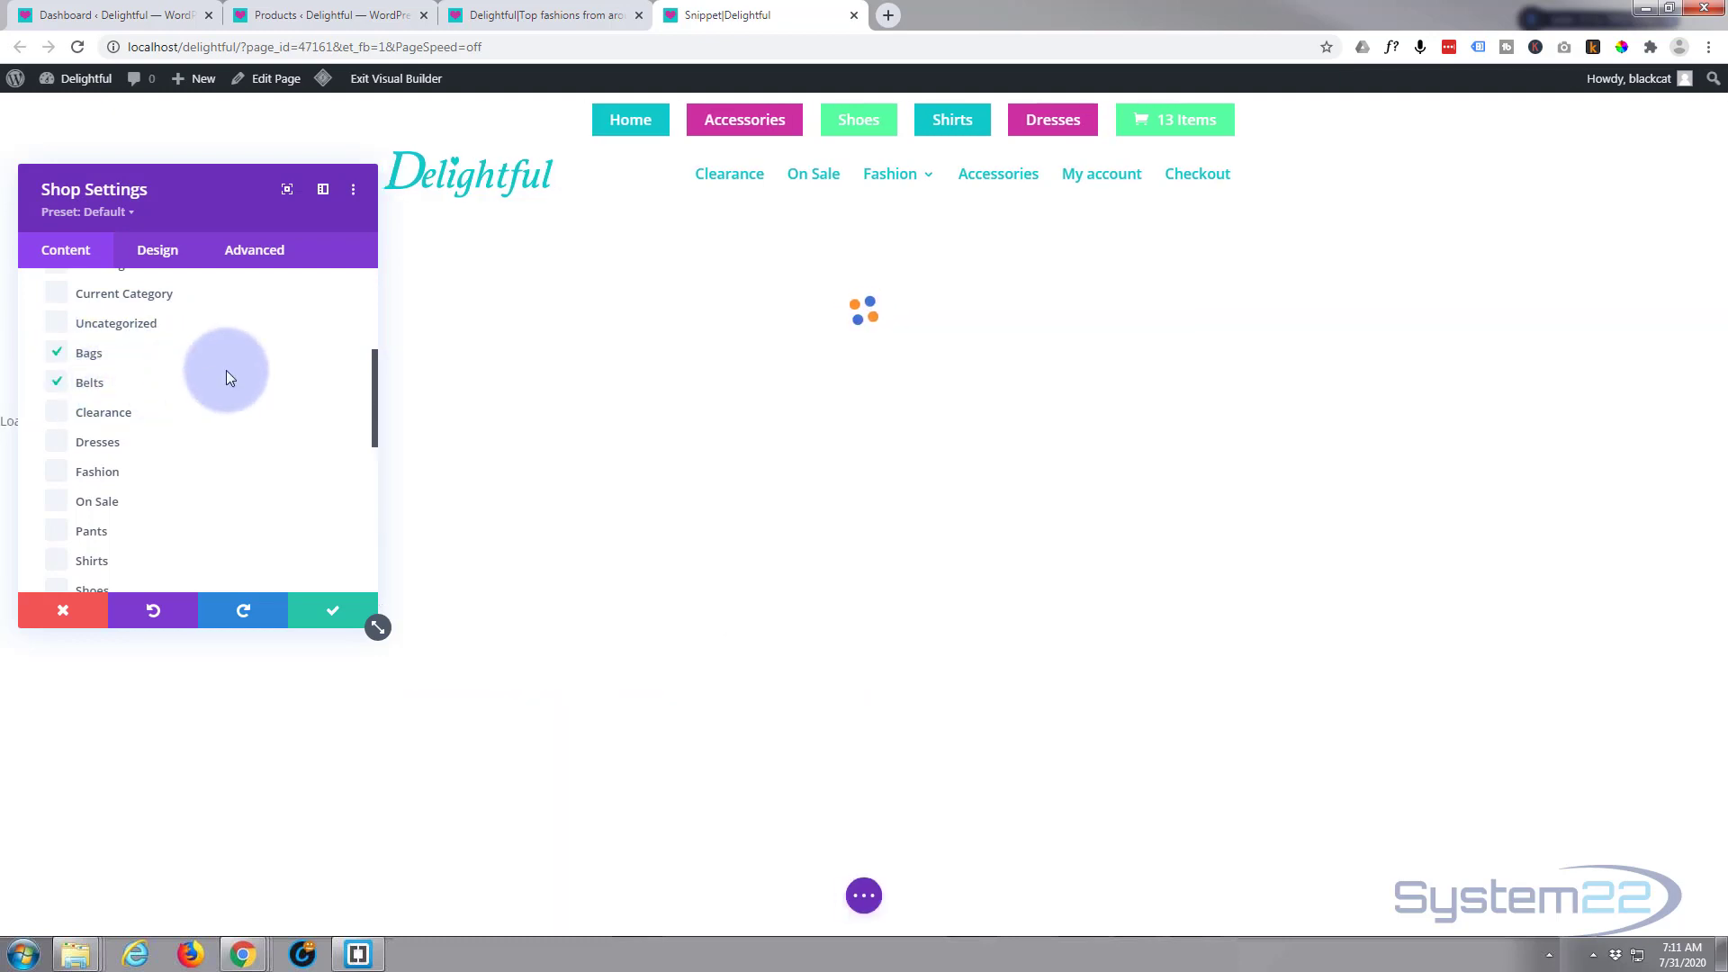
{"action": "left_click", "coordinate": [197, 468]}
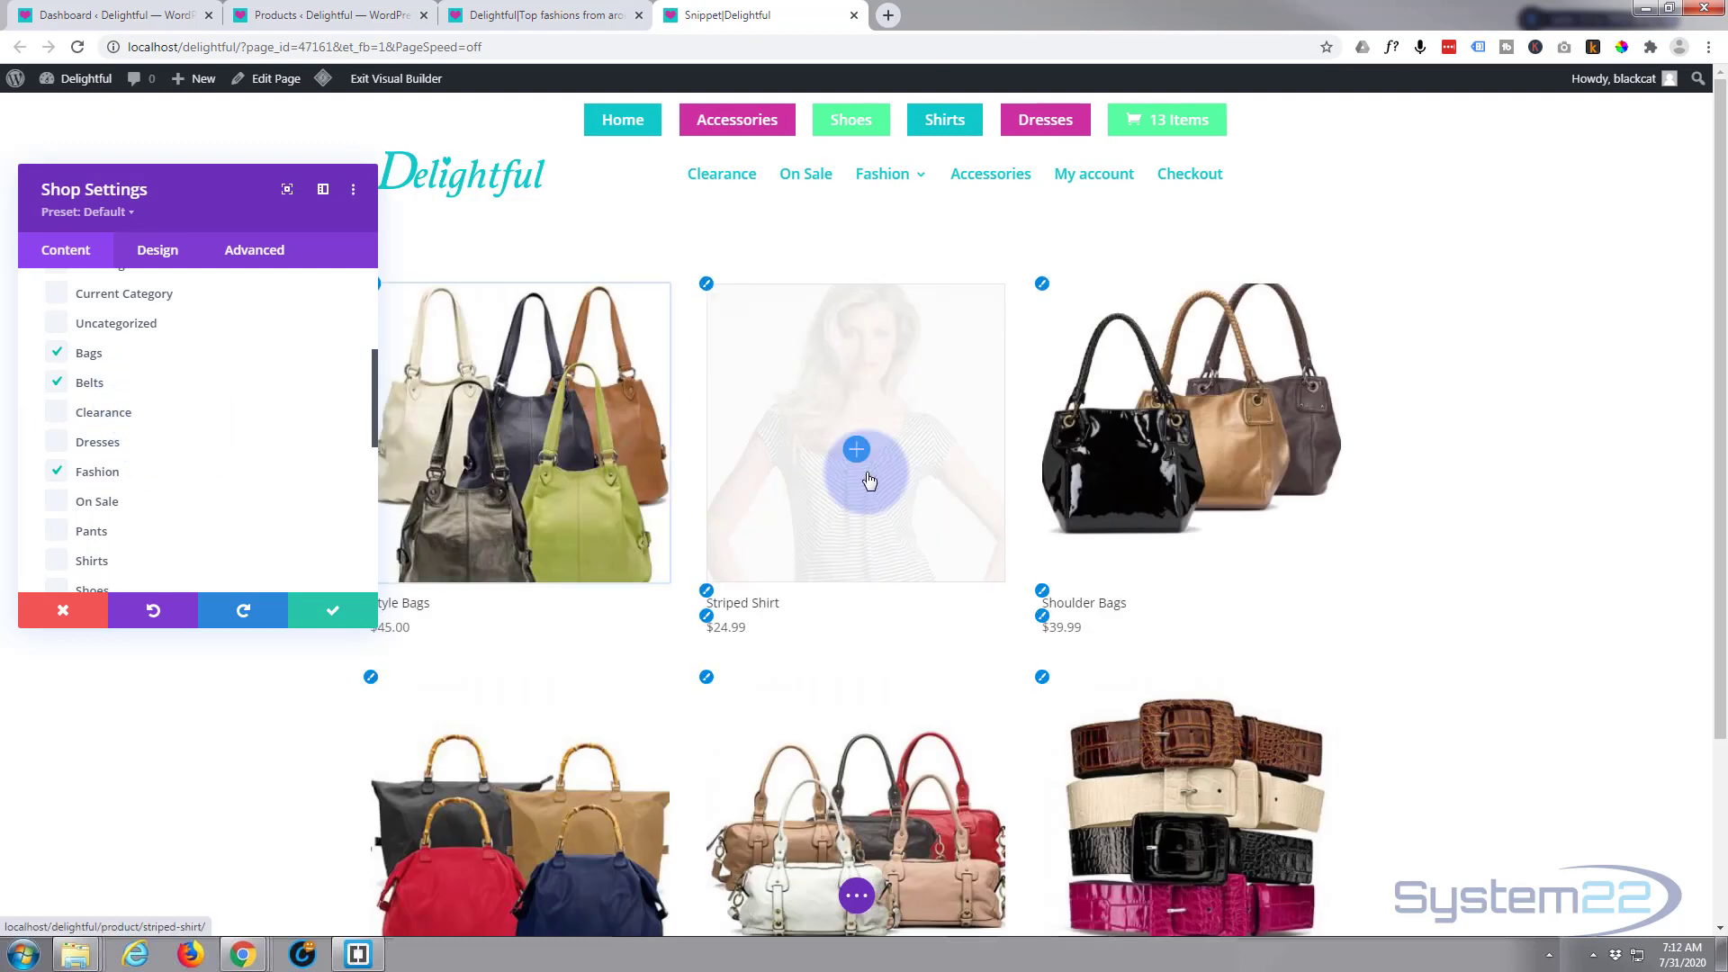
{"action": "scroll", "coordinate": [1041, 531], "scroll_direction": "down", "scroll_amount": 3}
{"action": "scroll", "coordinate": [553, 522], "scroll_direction": "up", "scroll_amount": 2}
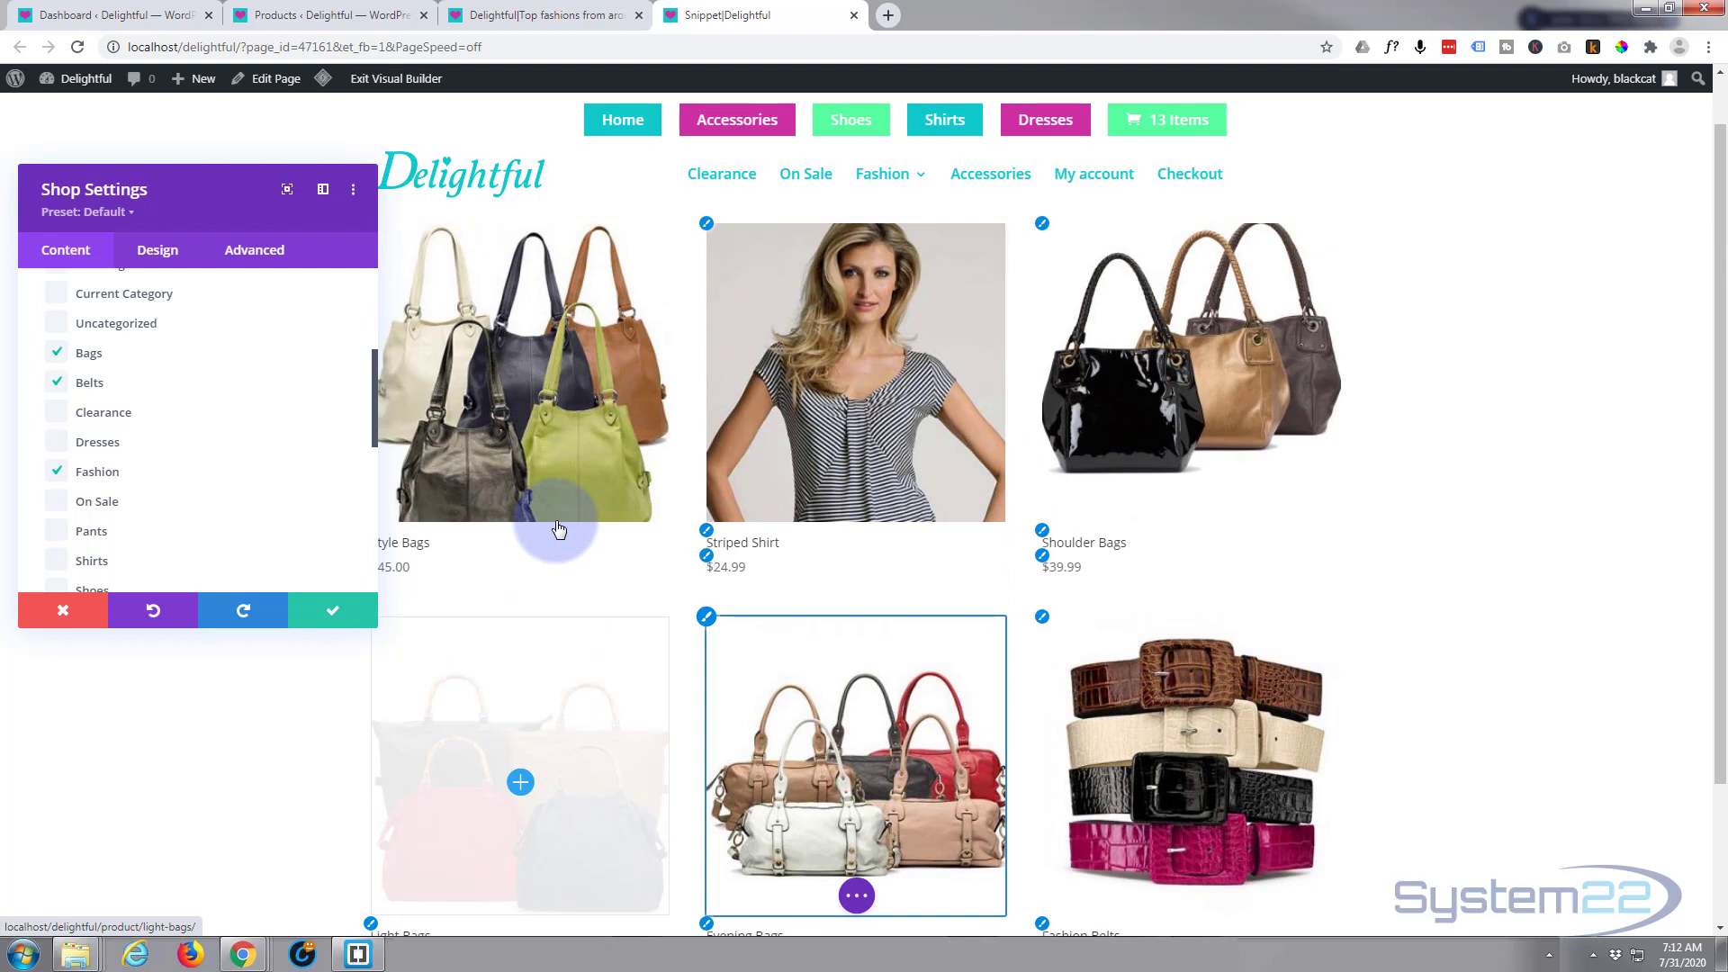
{"action": "scroll", "coordinate": [209, 486], "scroll_direction": "up", "scroll_amount": 2}
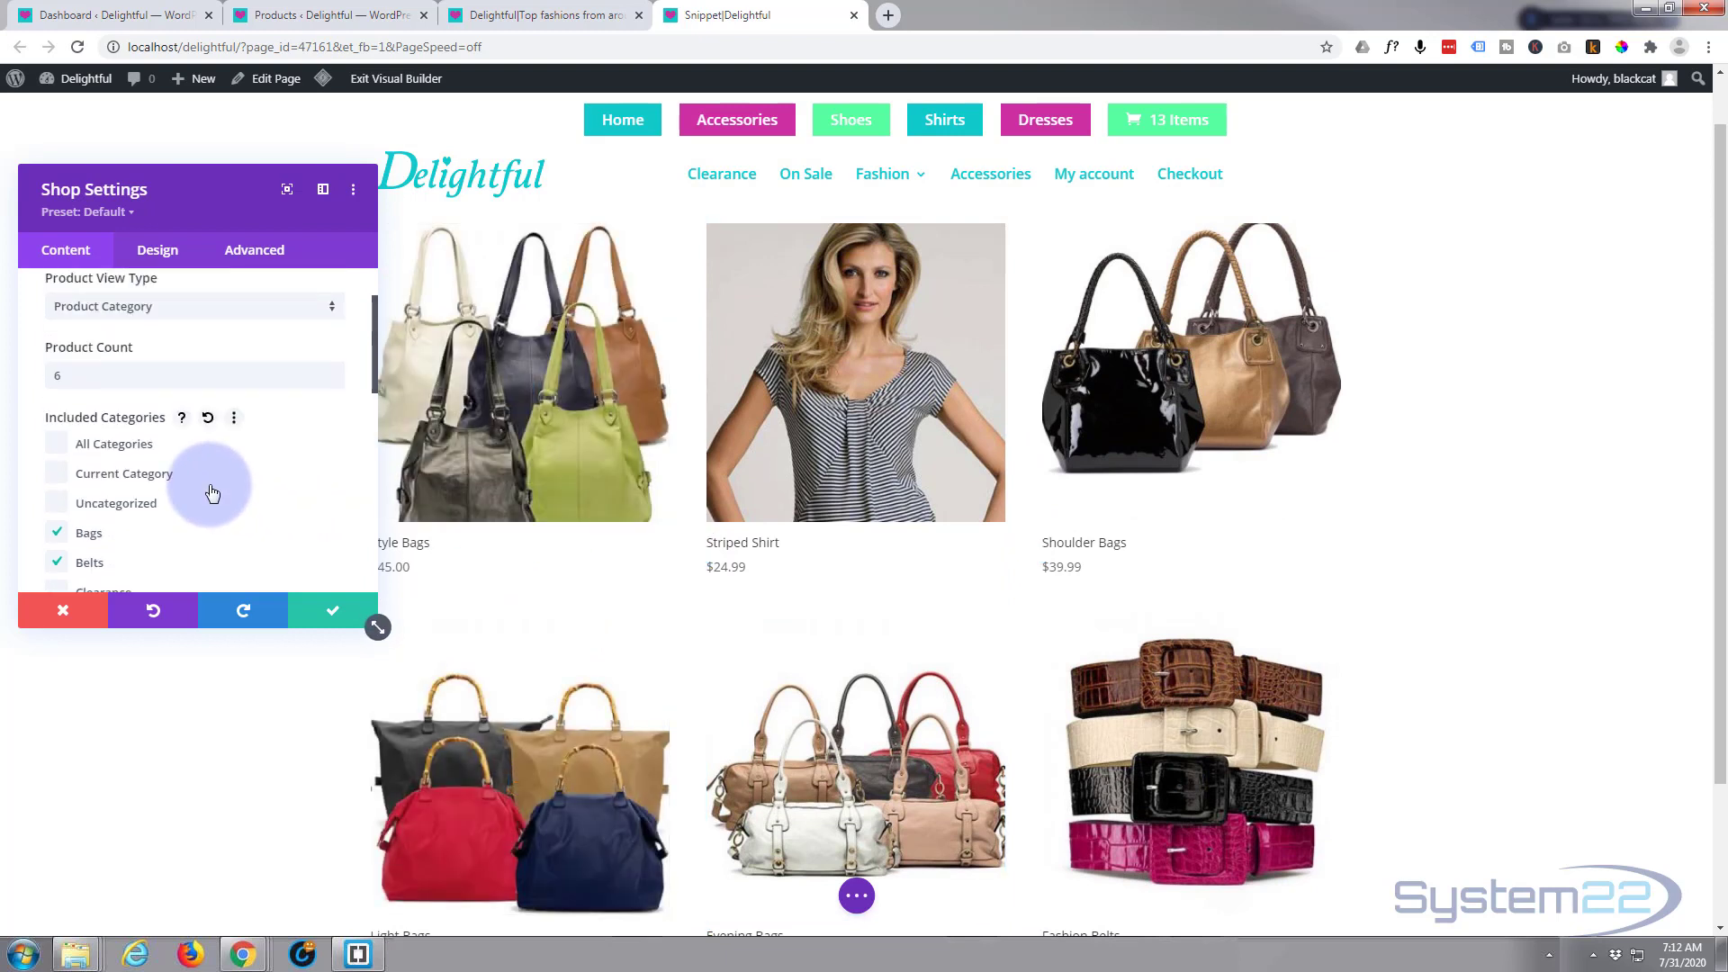
{"action": "scroll", "coordinate": [212, 492], "scroll_direction": "up", "scroll_amount": 1}
{"action": "left_click", "coordinate": [220, 395]}
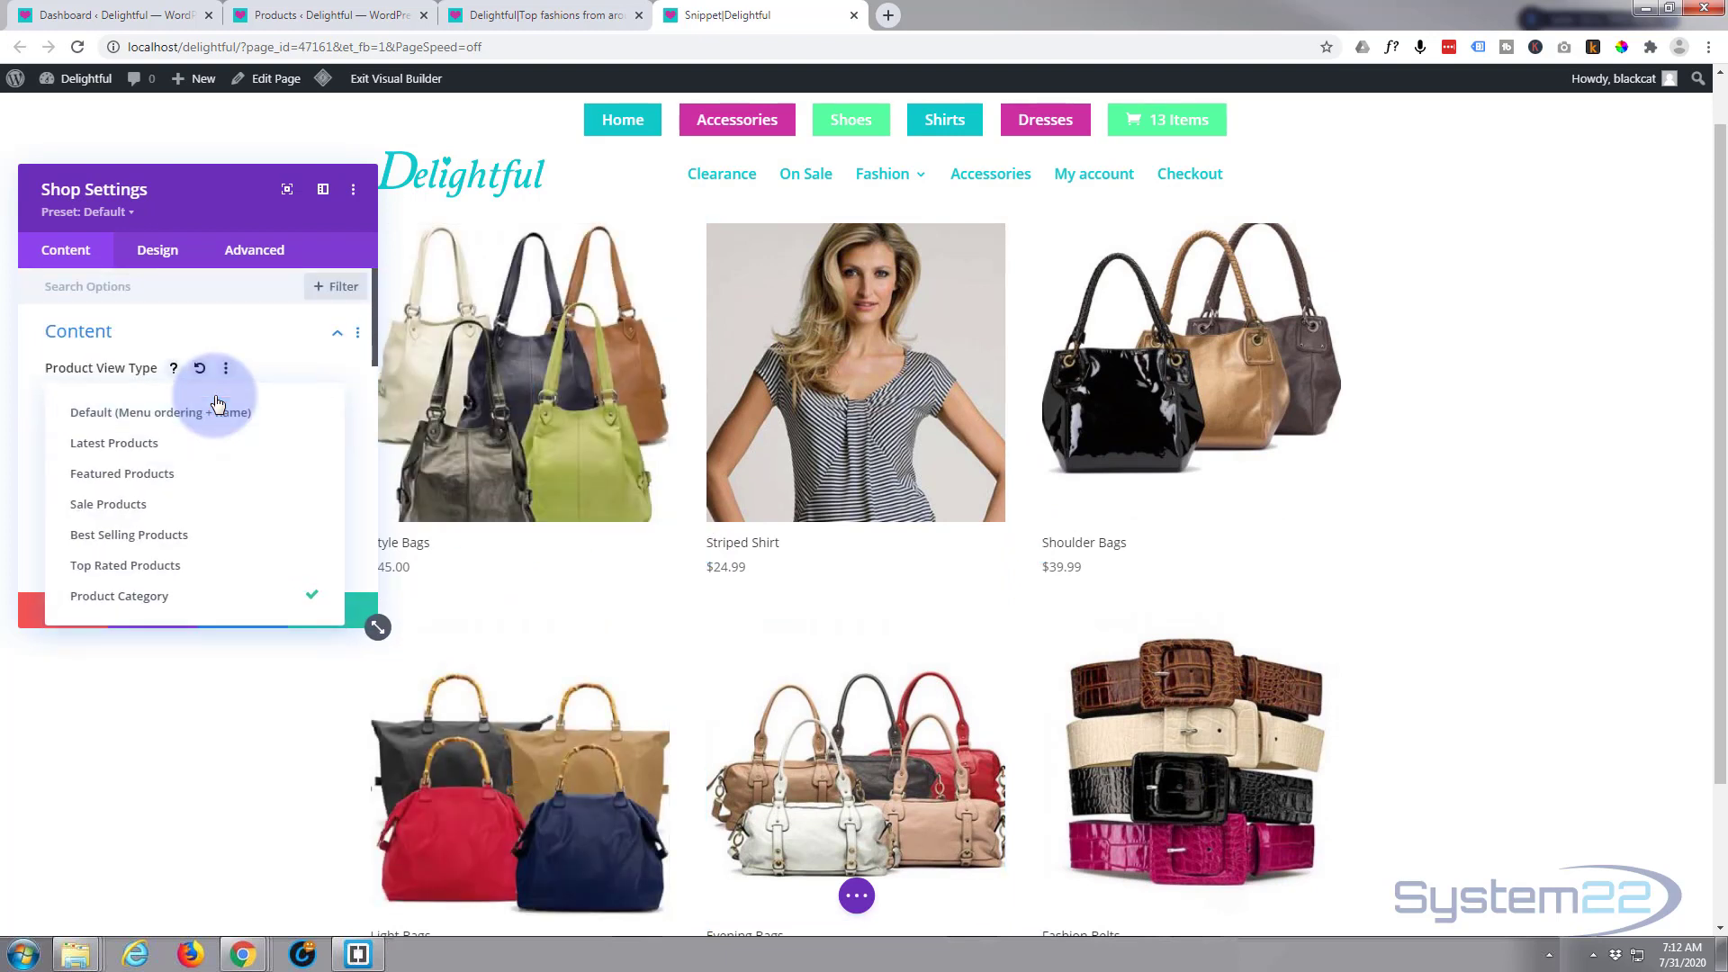
{"action": "left_click", "coordinate": [155, 513]}
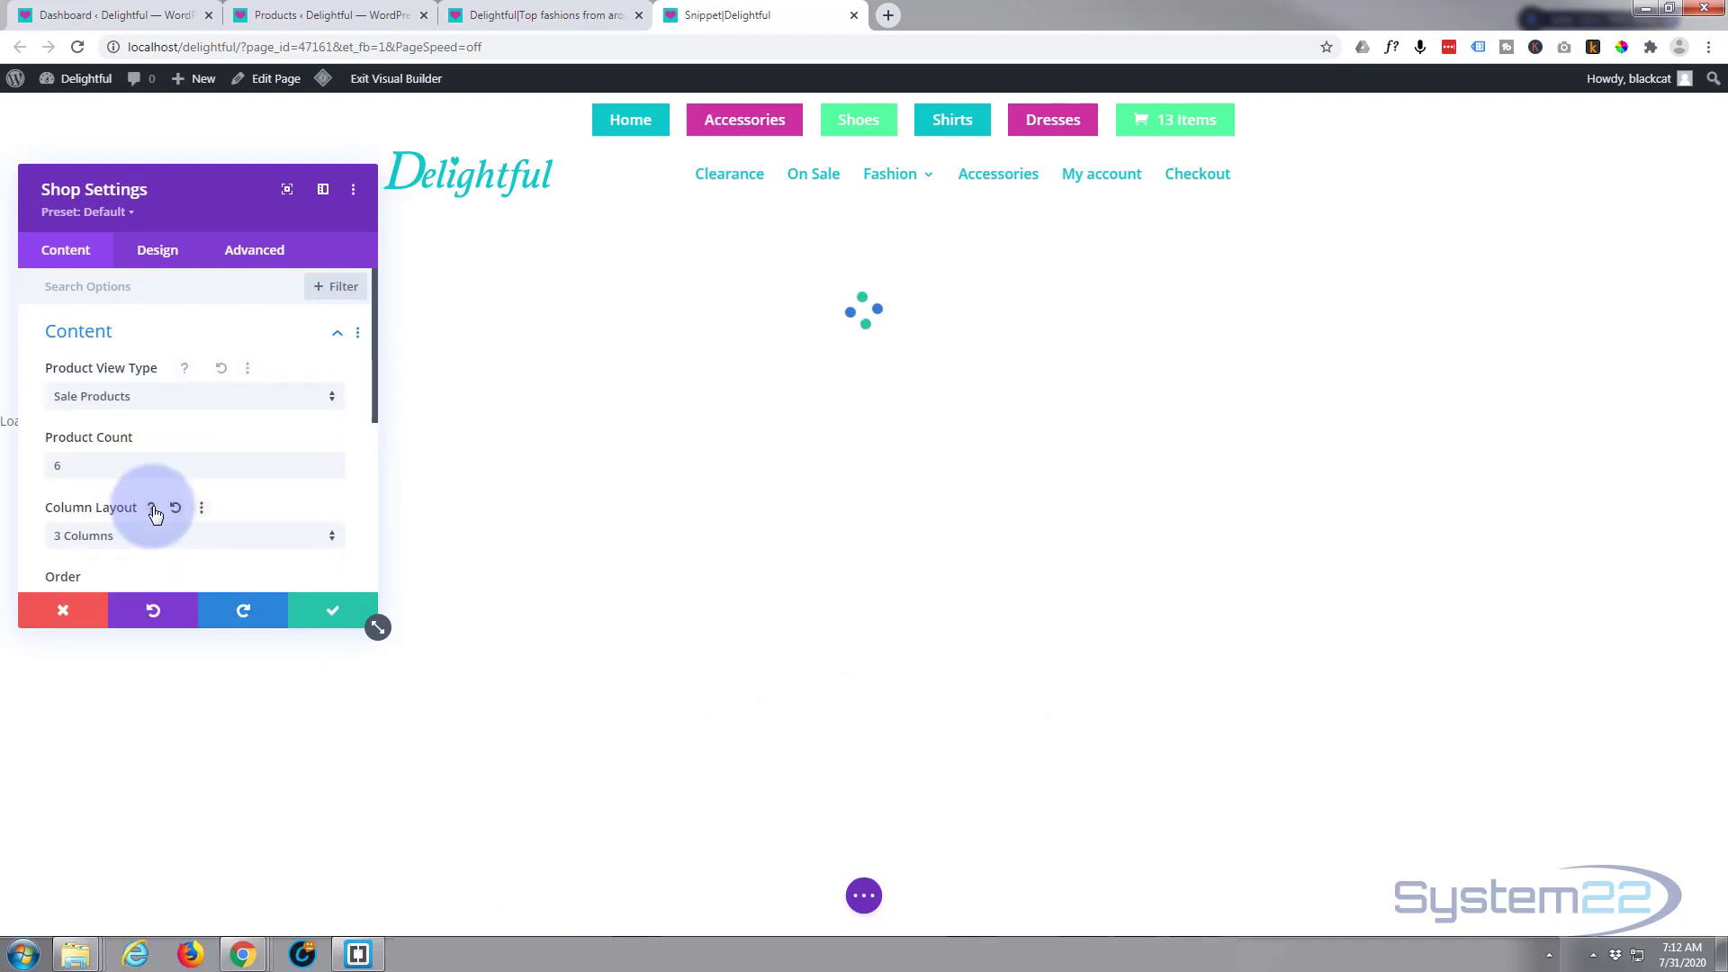
- Move the settings panel aside and expand the Shop module's Elements section
{"action": "left_click_drag", "start_coordinate": [229, 198], "coordinate": [216, 180]}
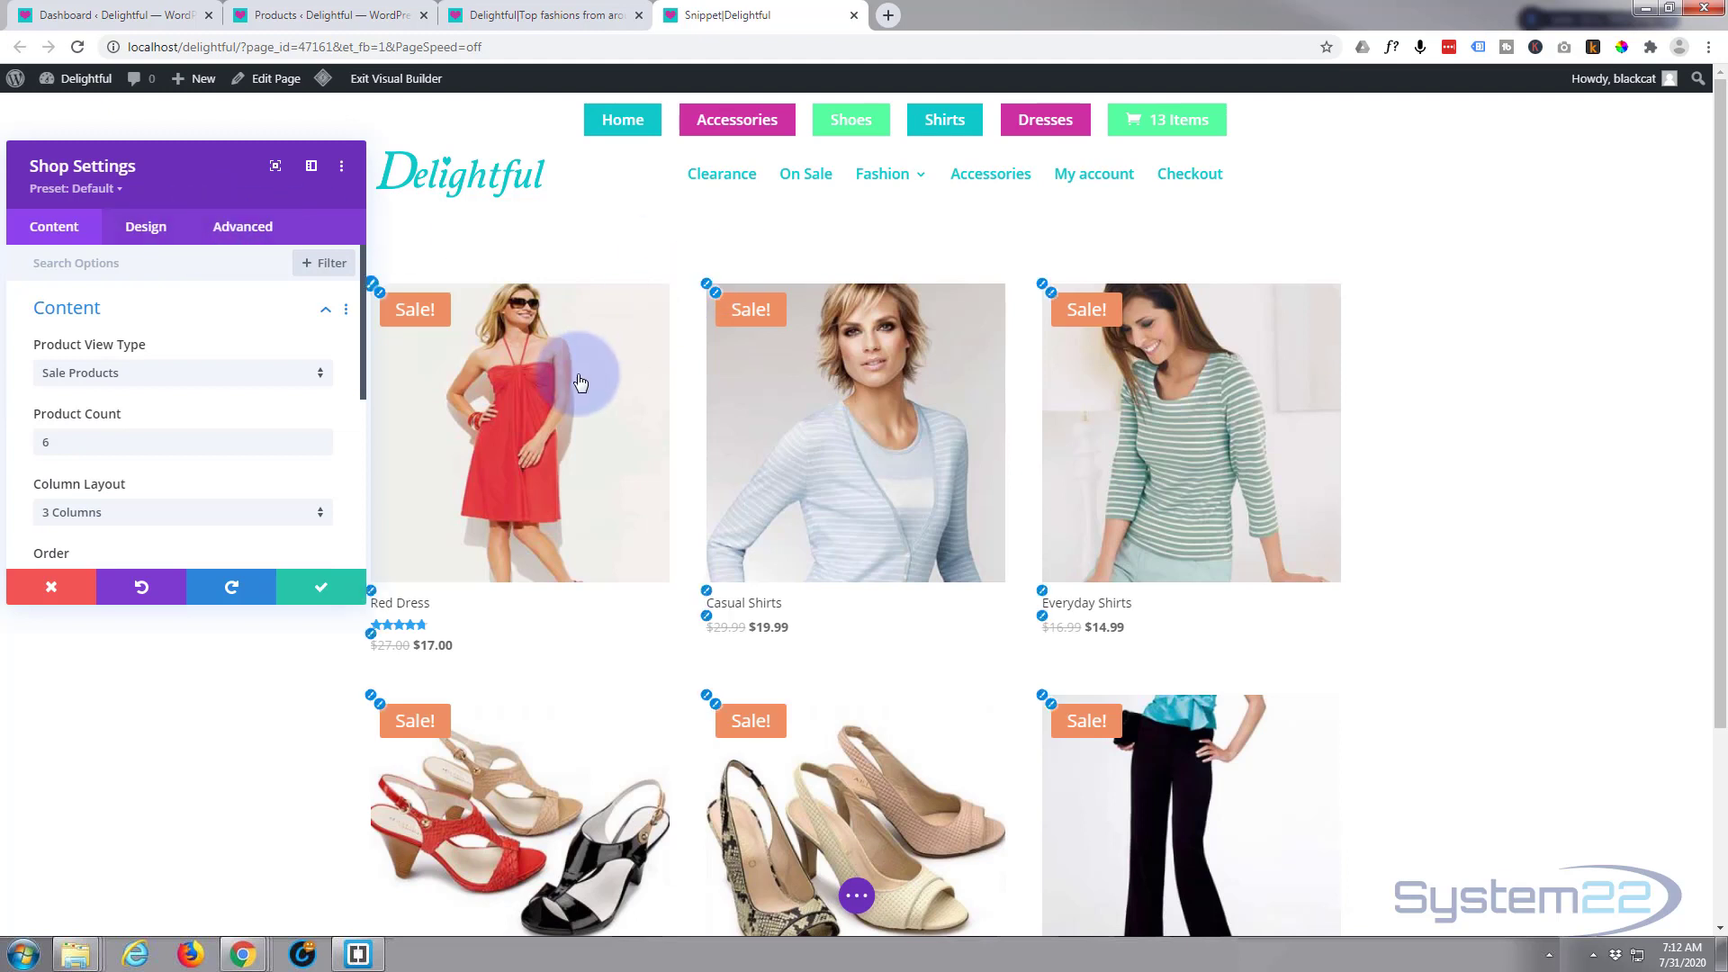
{"action": "scroll", "coordinate": [225, 392], "scroll_direction": "down", "scroll_amount": 2}
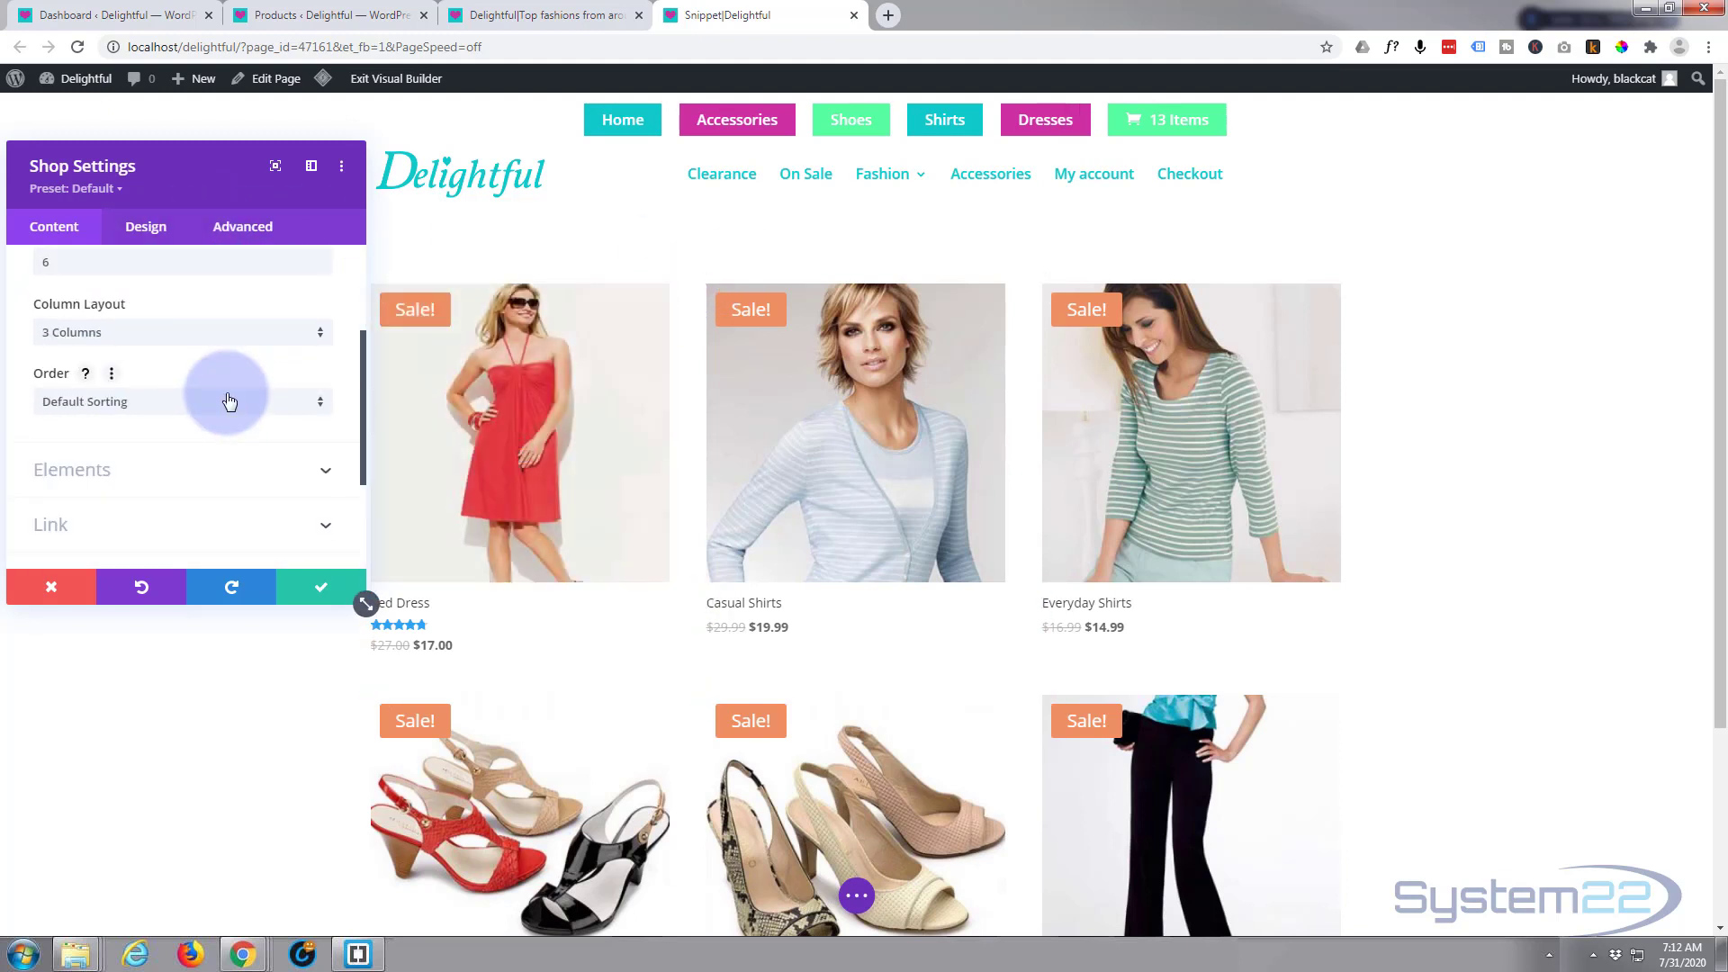
{"action": "scroll", "coordinate": [225, 393], "scroll_direction": "down", "scroll_amount": 1}
{"action": "left_click", "coordinate": [204, 380]}
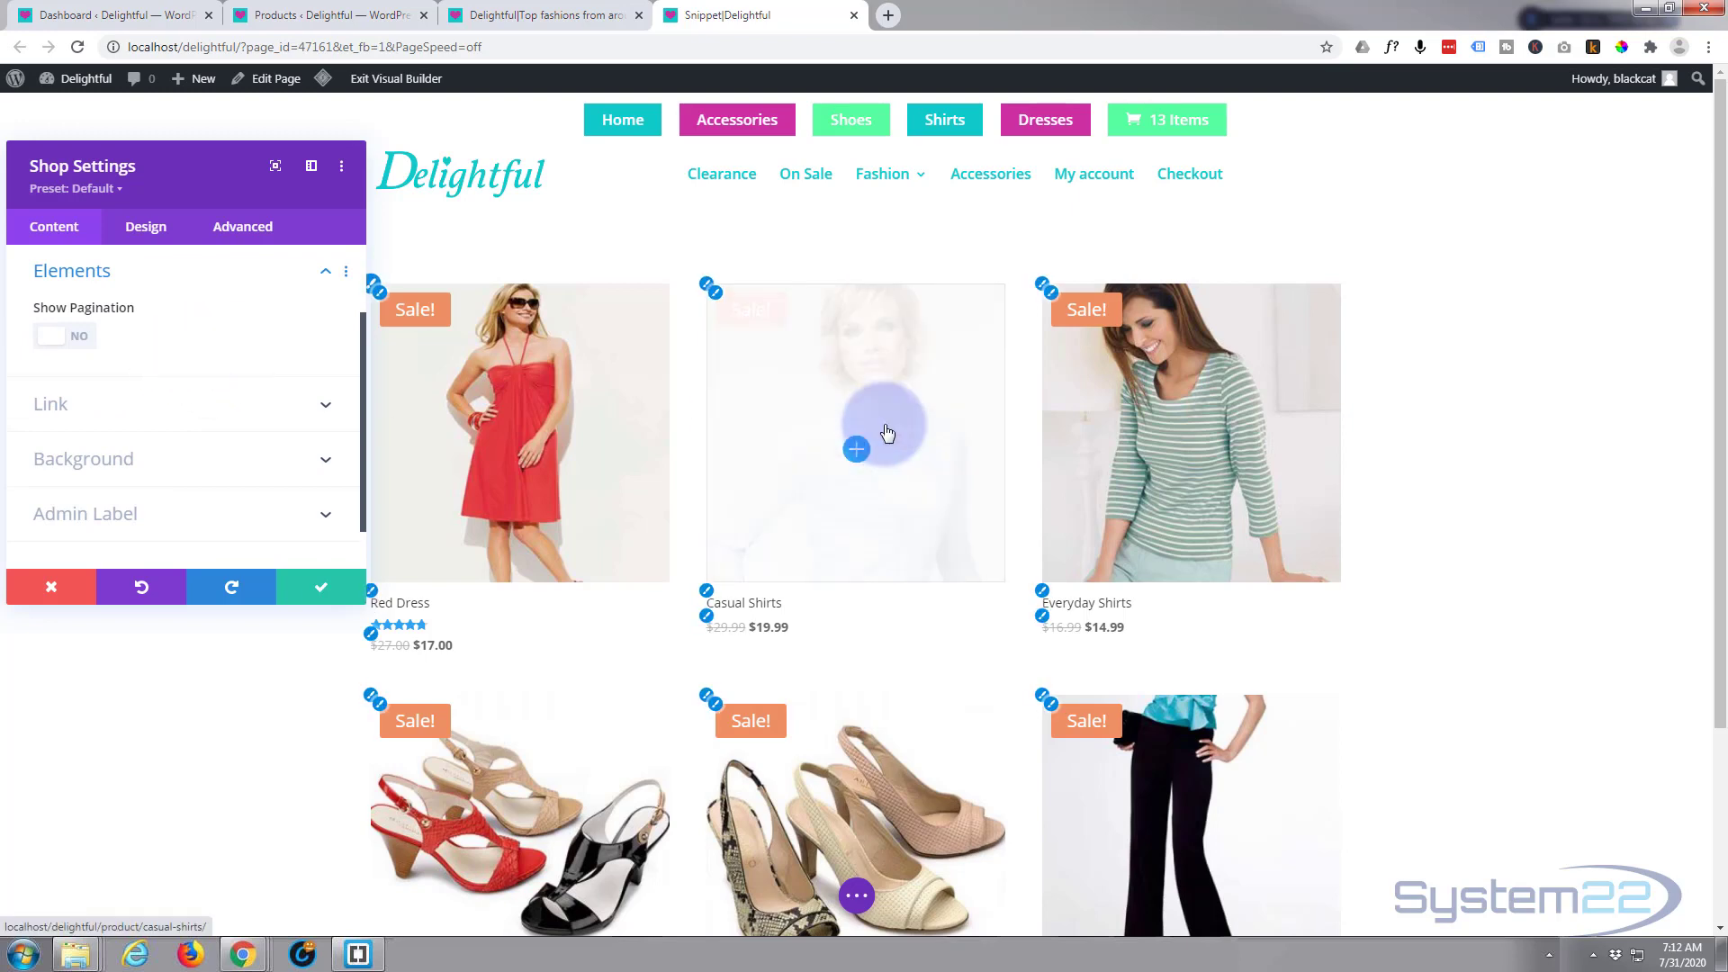
- Switch Show Pagination to YES for the shop grid
{"action": "scroll", "coordinate": [881, 432], "scroll_direction": "down", "scroll_amount": 3}
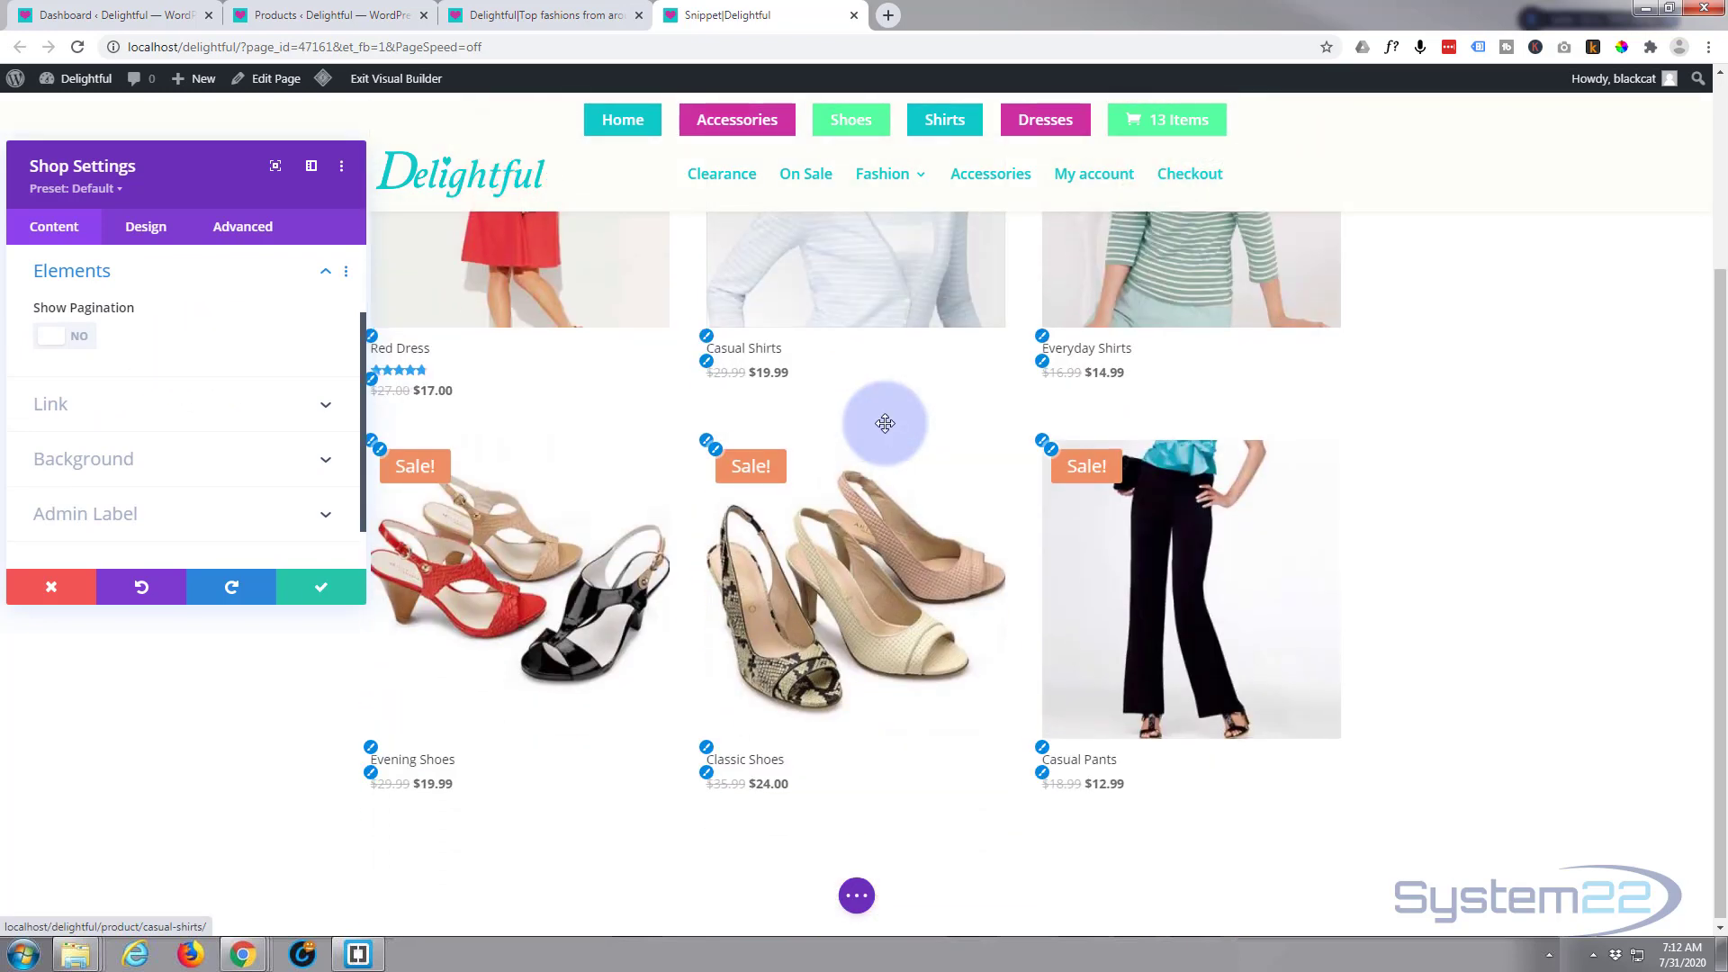
{"action": "scroll", "coordinate": [887, 432], "scroll_direction": "up", "scroll_amount": 3}
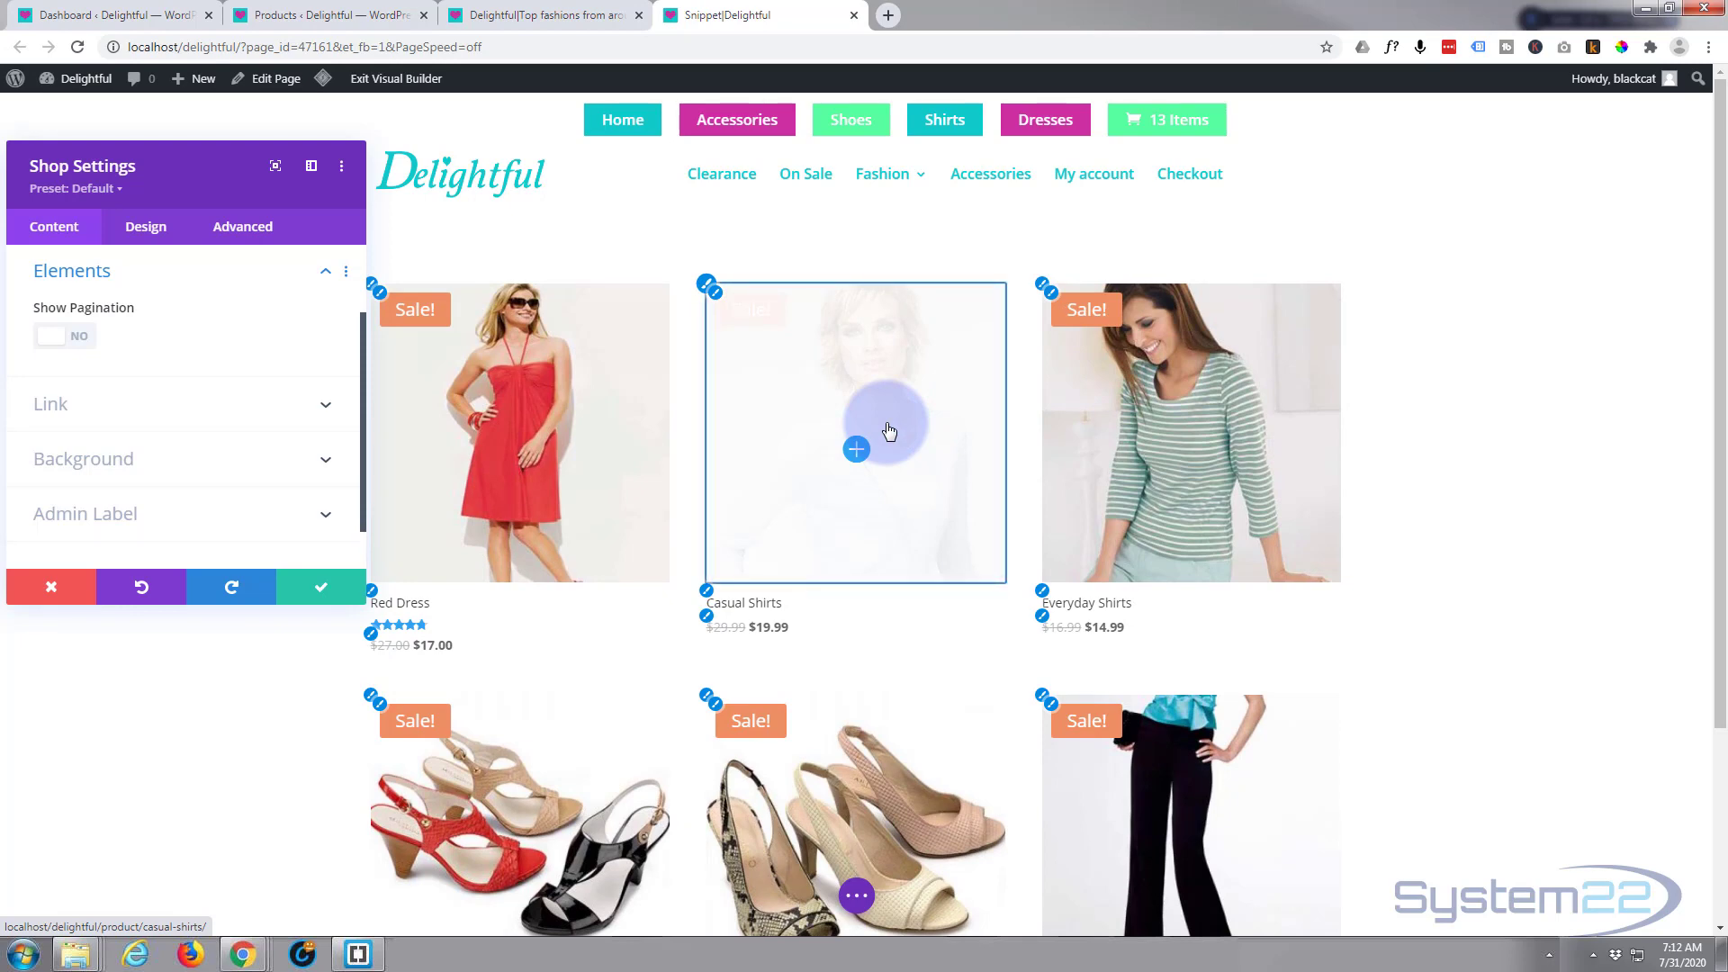
{"action": "scroll", "coordinate": [1486, 474], "scroll_direction": "down", "scroll_amount": 3}
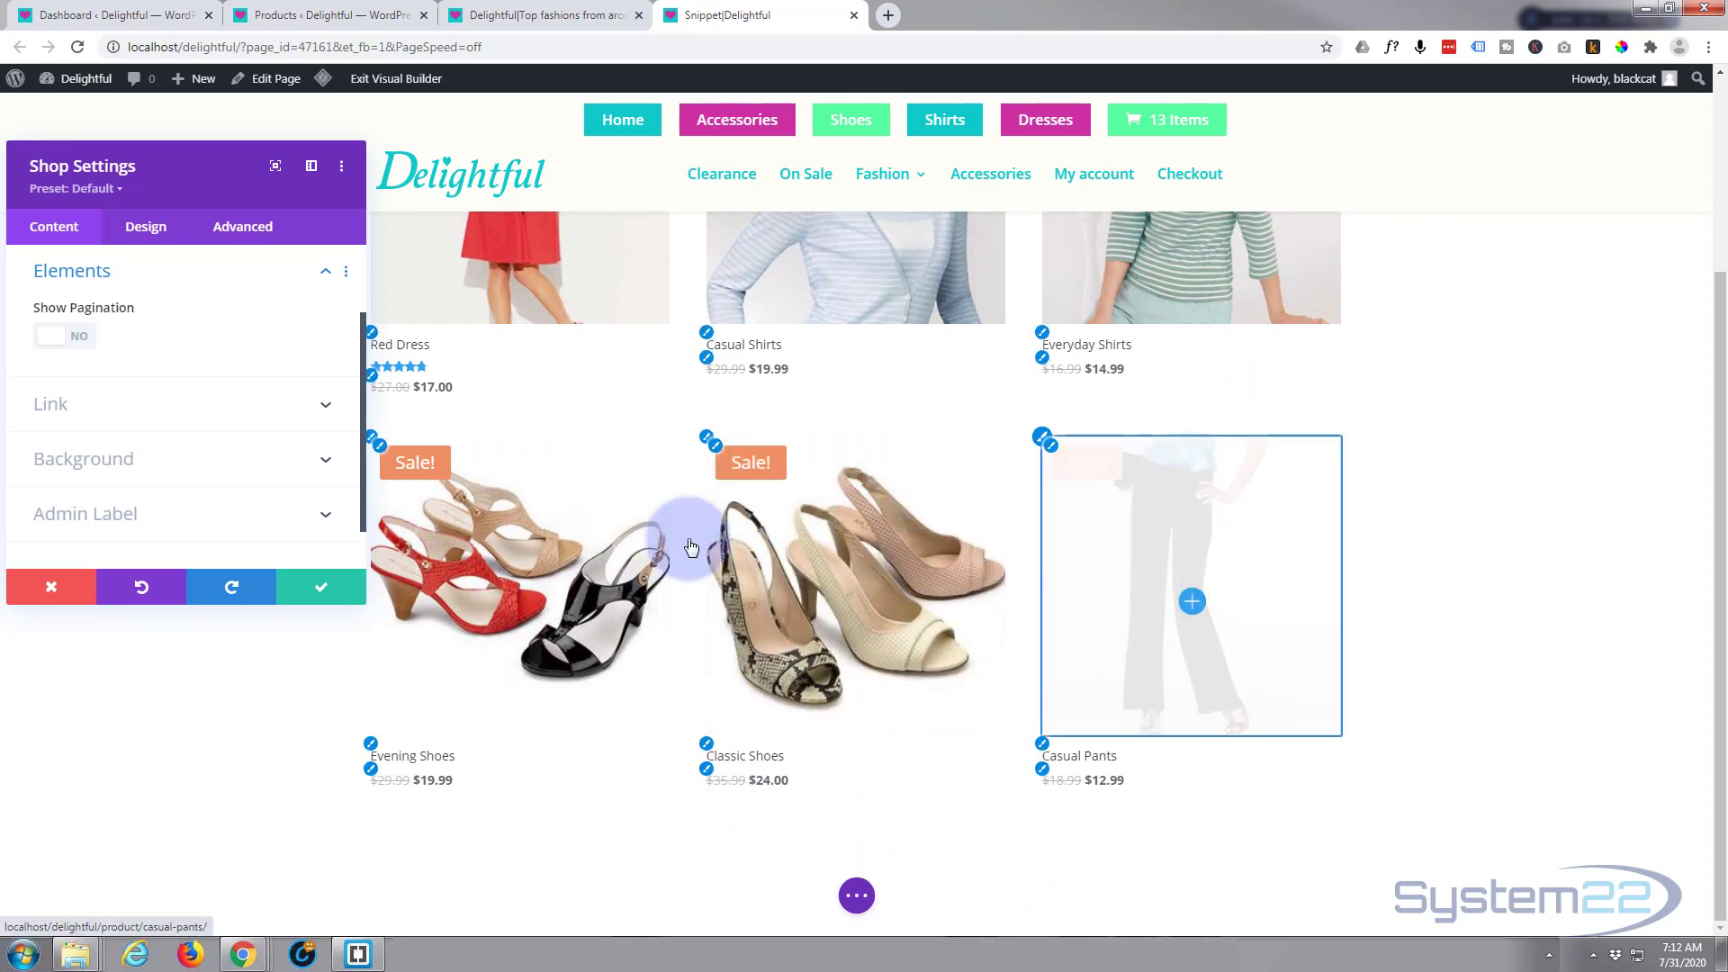
{"action": "left_click", "coordinate": [80, 339]}
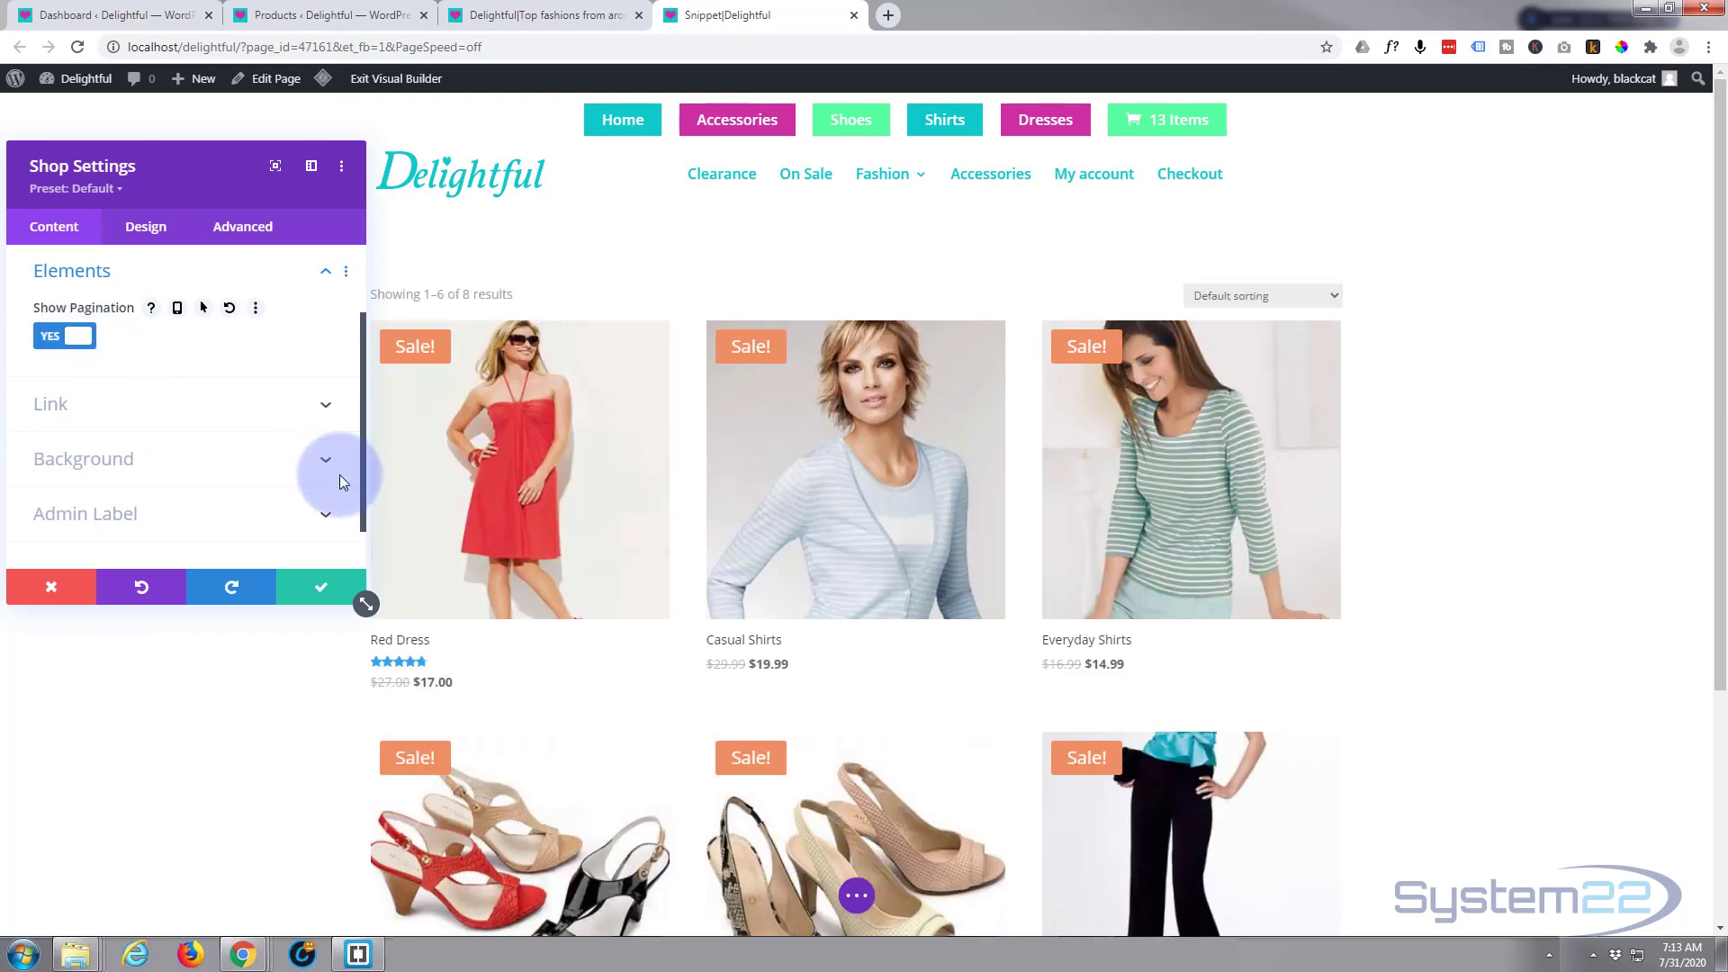
- Test the pagination links 1 and 2 below the grid, then expand the Link options
{"action": "scroll", "coordinate": [514, 504], "scroll_direction": "down", "scroll_amount": 4}
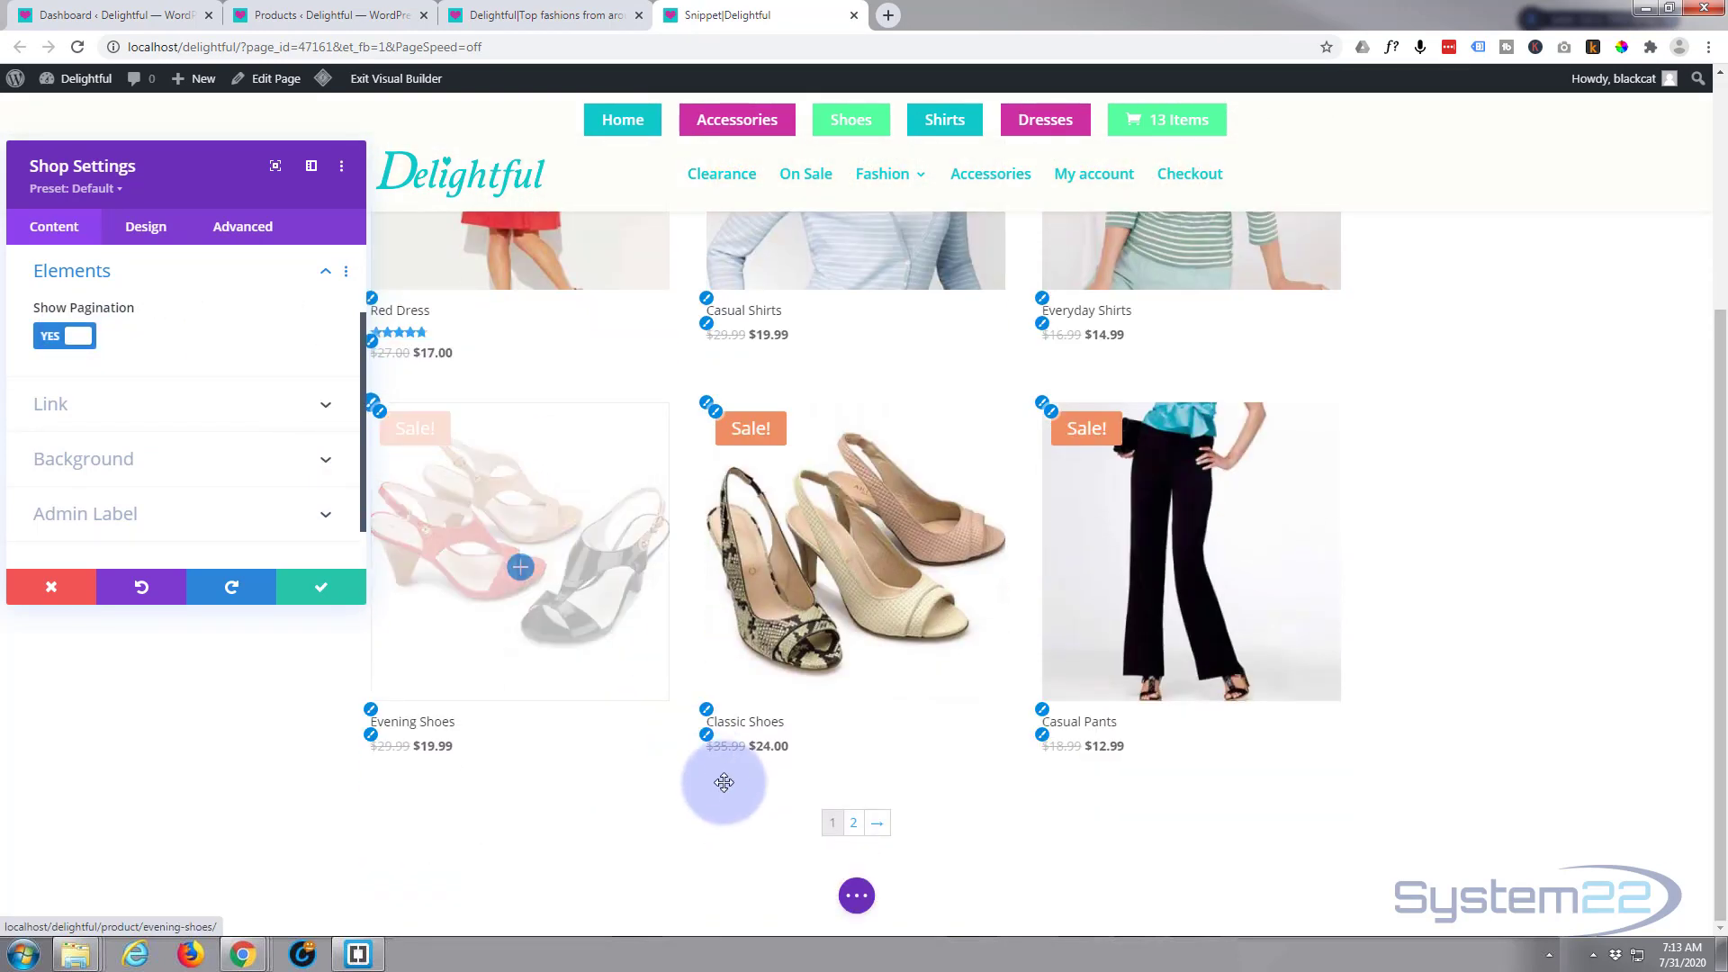
{"action": "left_click", "coordinate": [835, 828]}
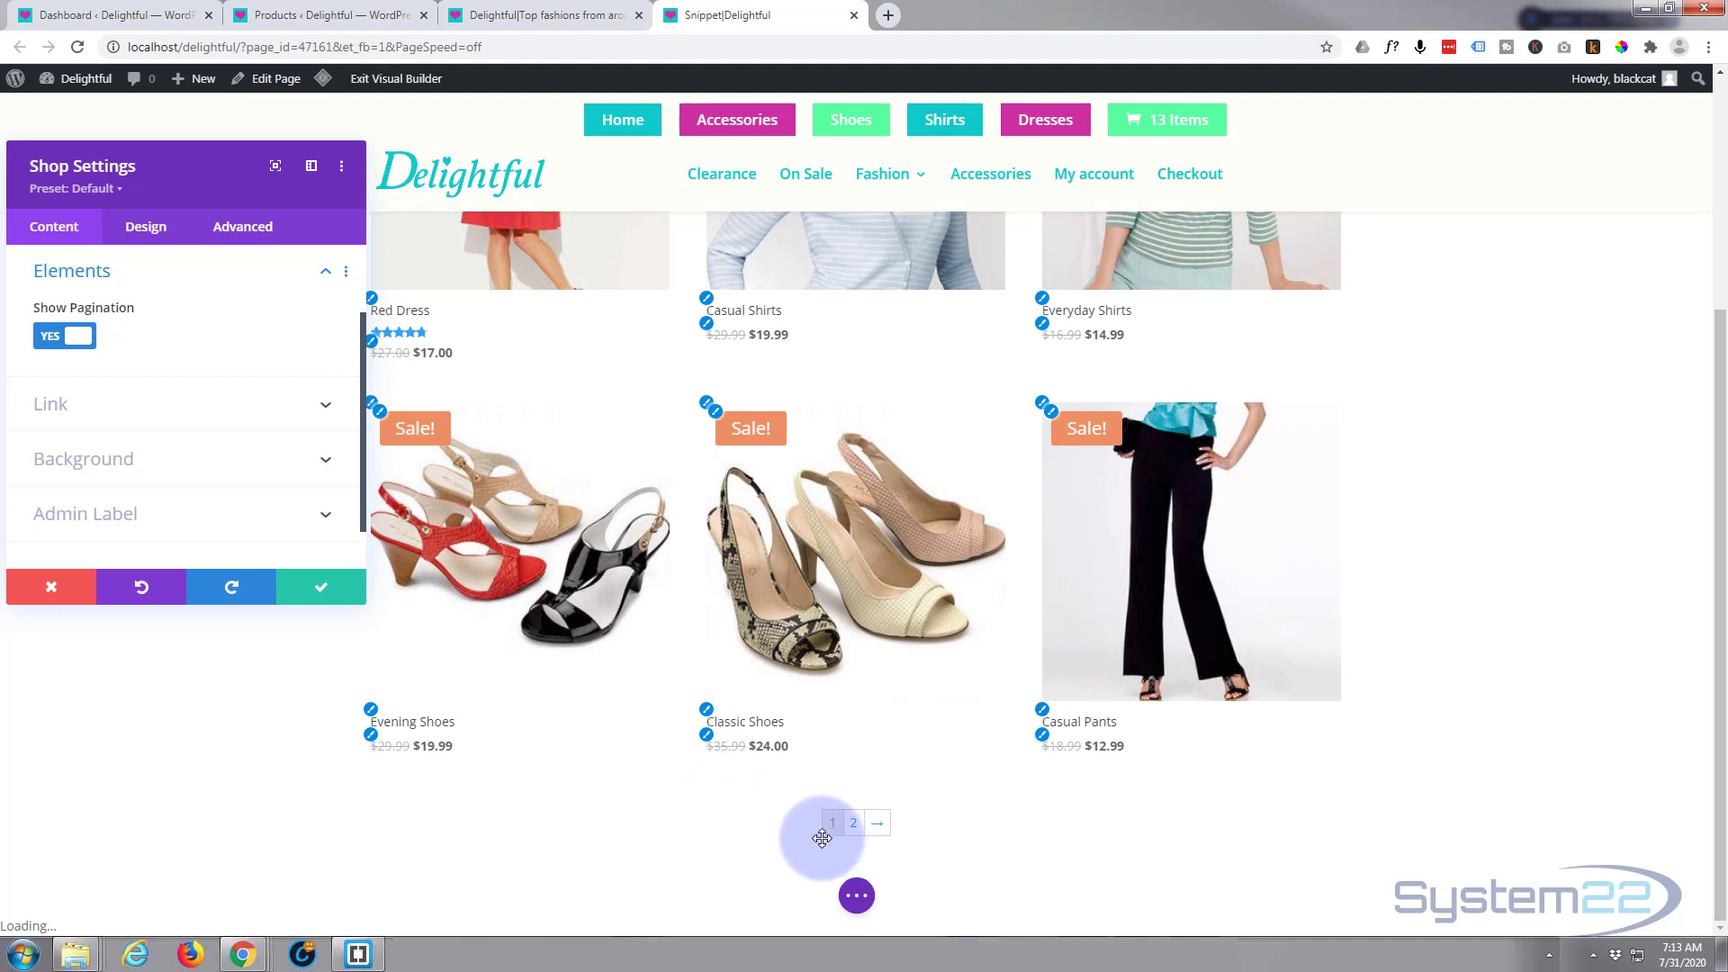
{"action": "left_click", "coordinate": [855, 833]}
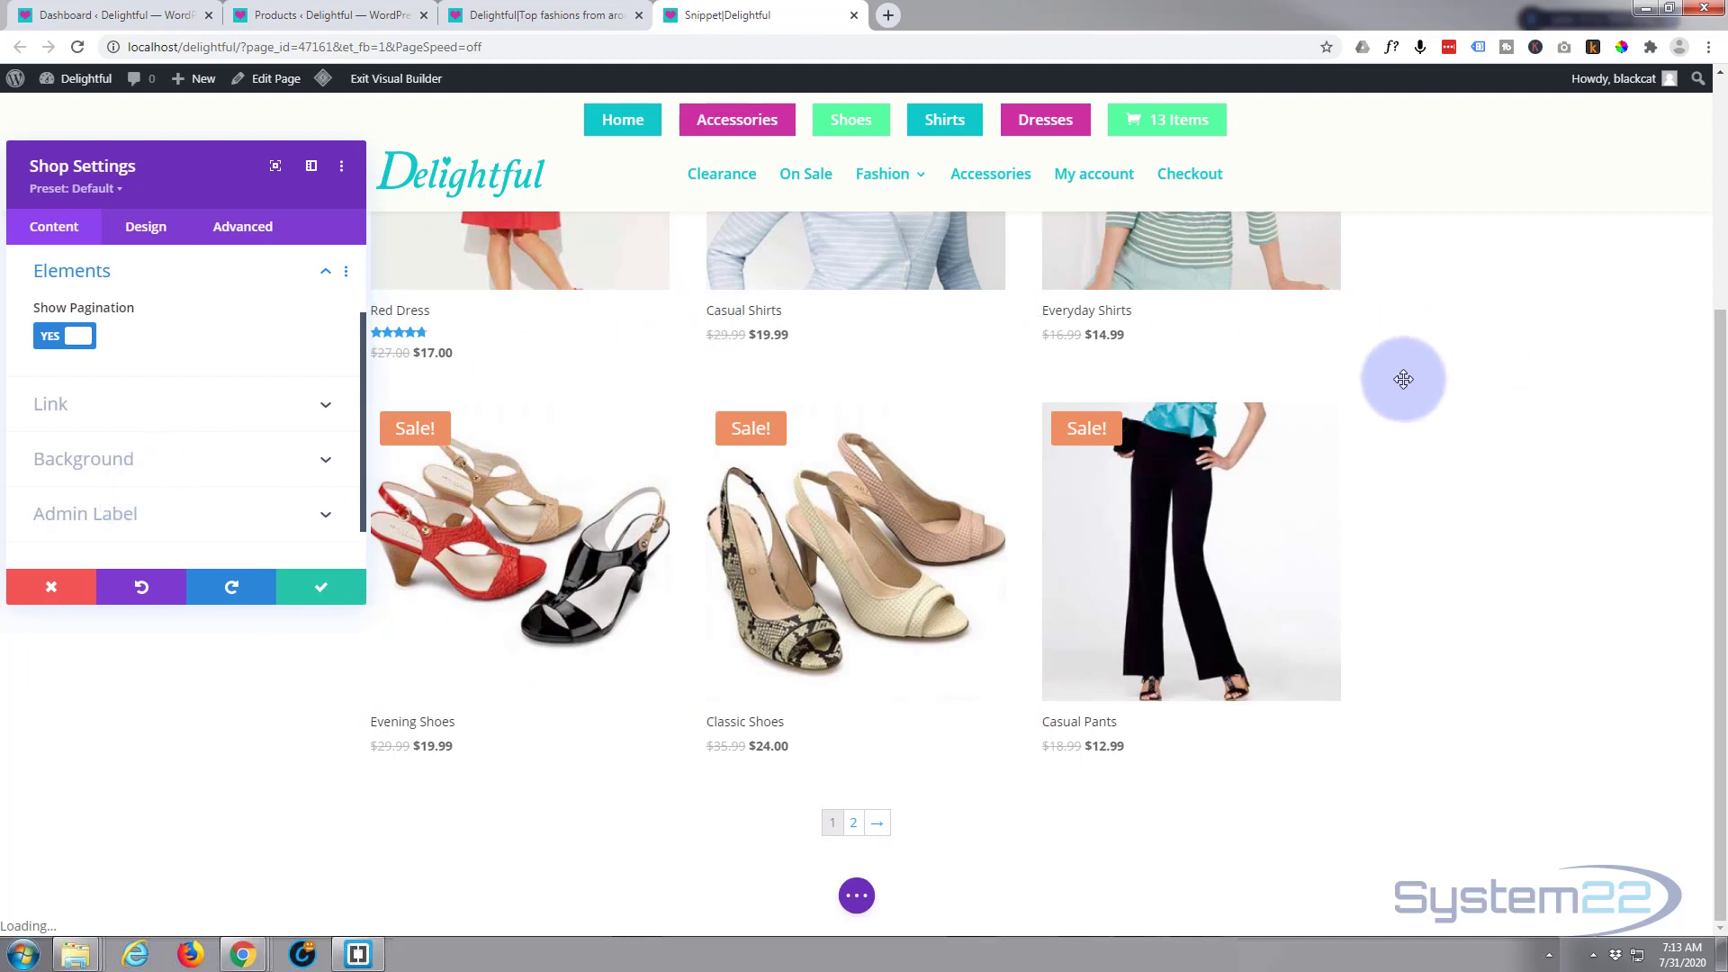
{"action": "left_click", "coordinate": [180, 412]}
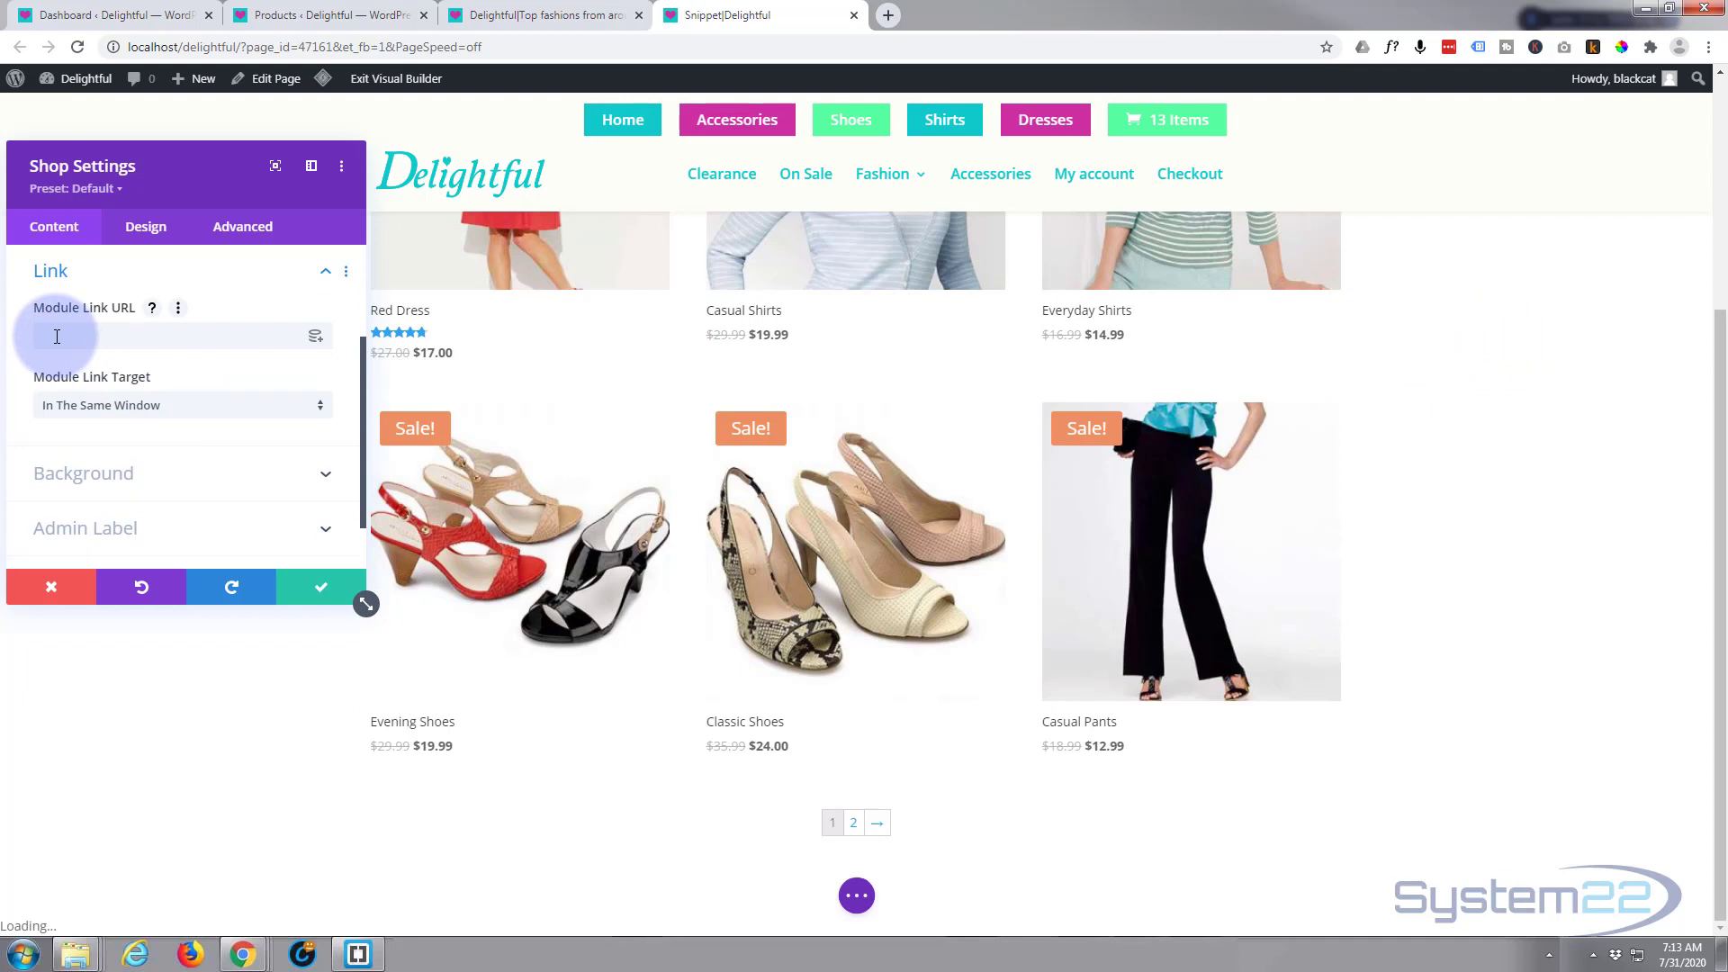
- Try opening the module link in a new tab, then keep it in the same window
{"action": "left_click", "coordinate": [177, 405]}
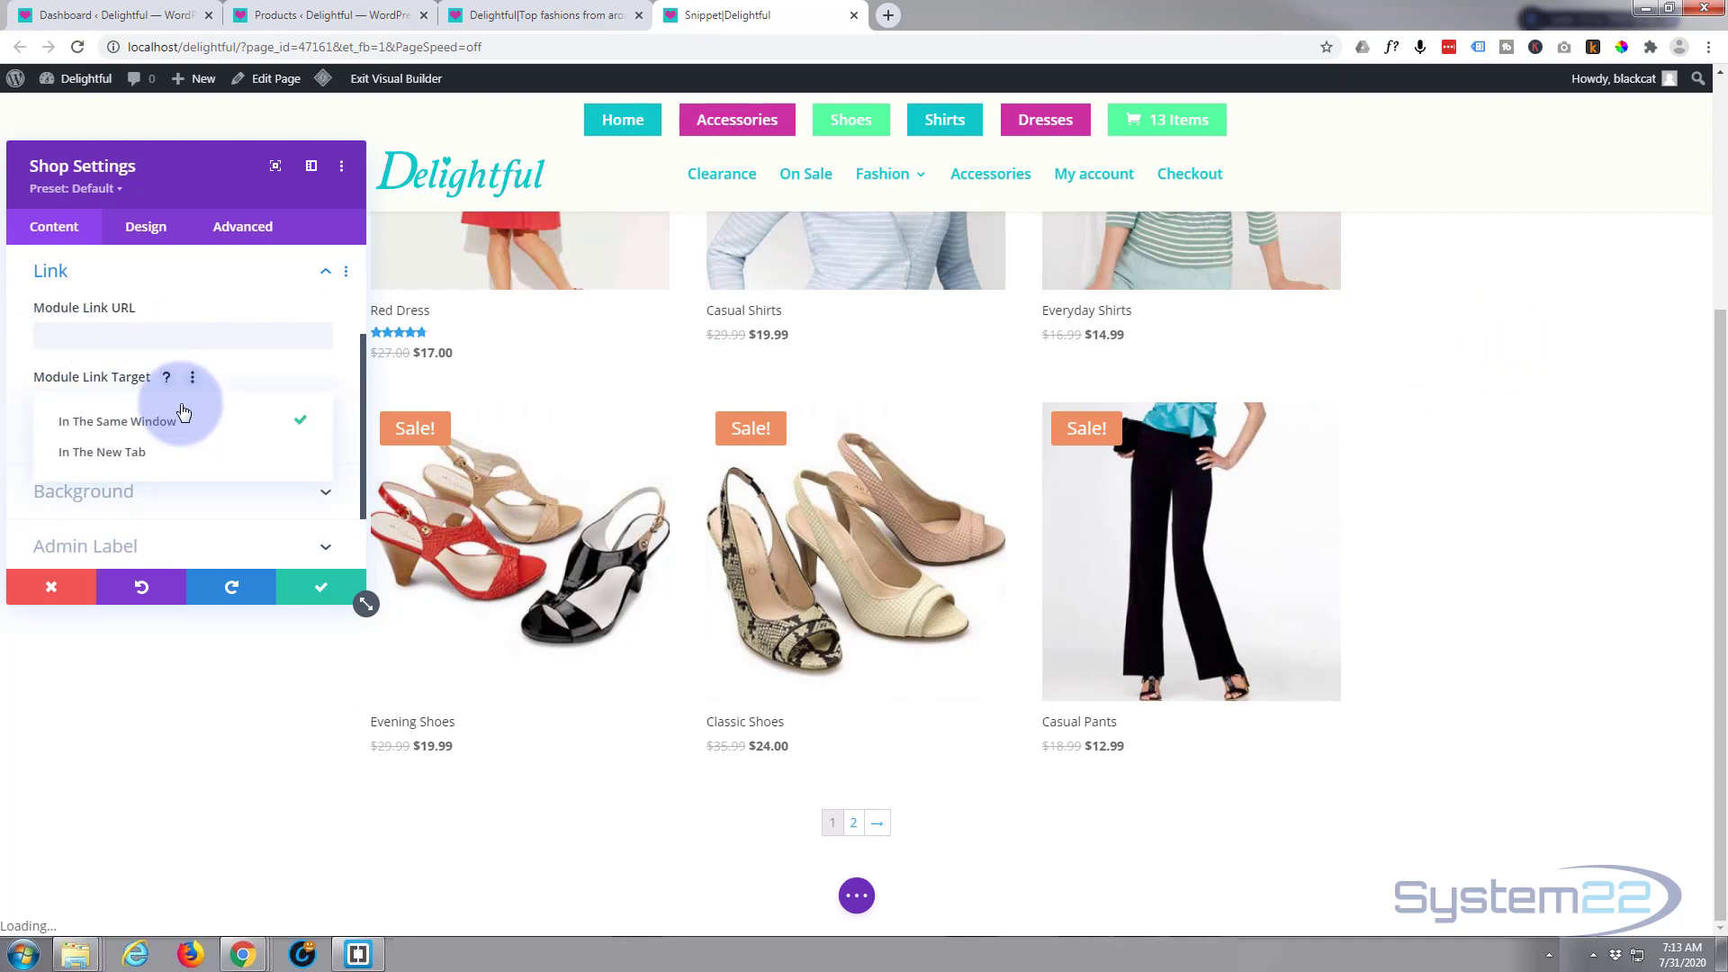
{"action": "left_click", "coordinate": [164, 454]}
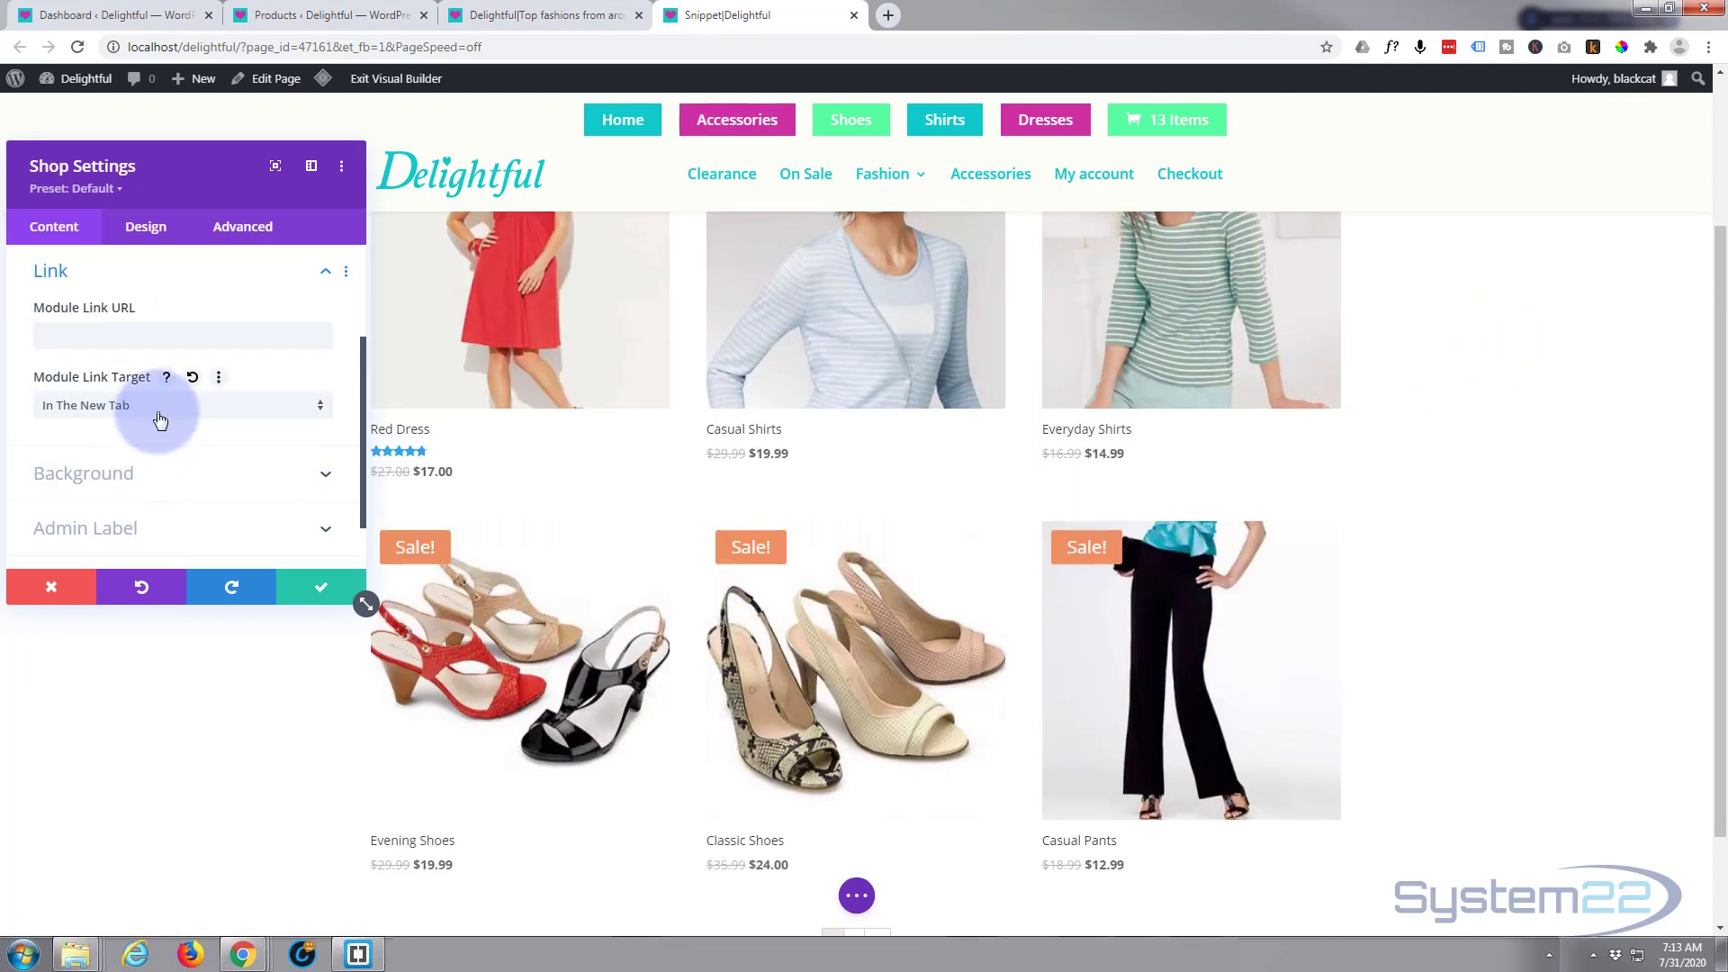
{"action": "left_click", "coordinate": [160, 407]}
{"action": "left_click", "coordinate": [130, 423]}
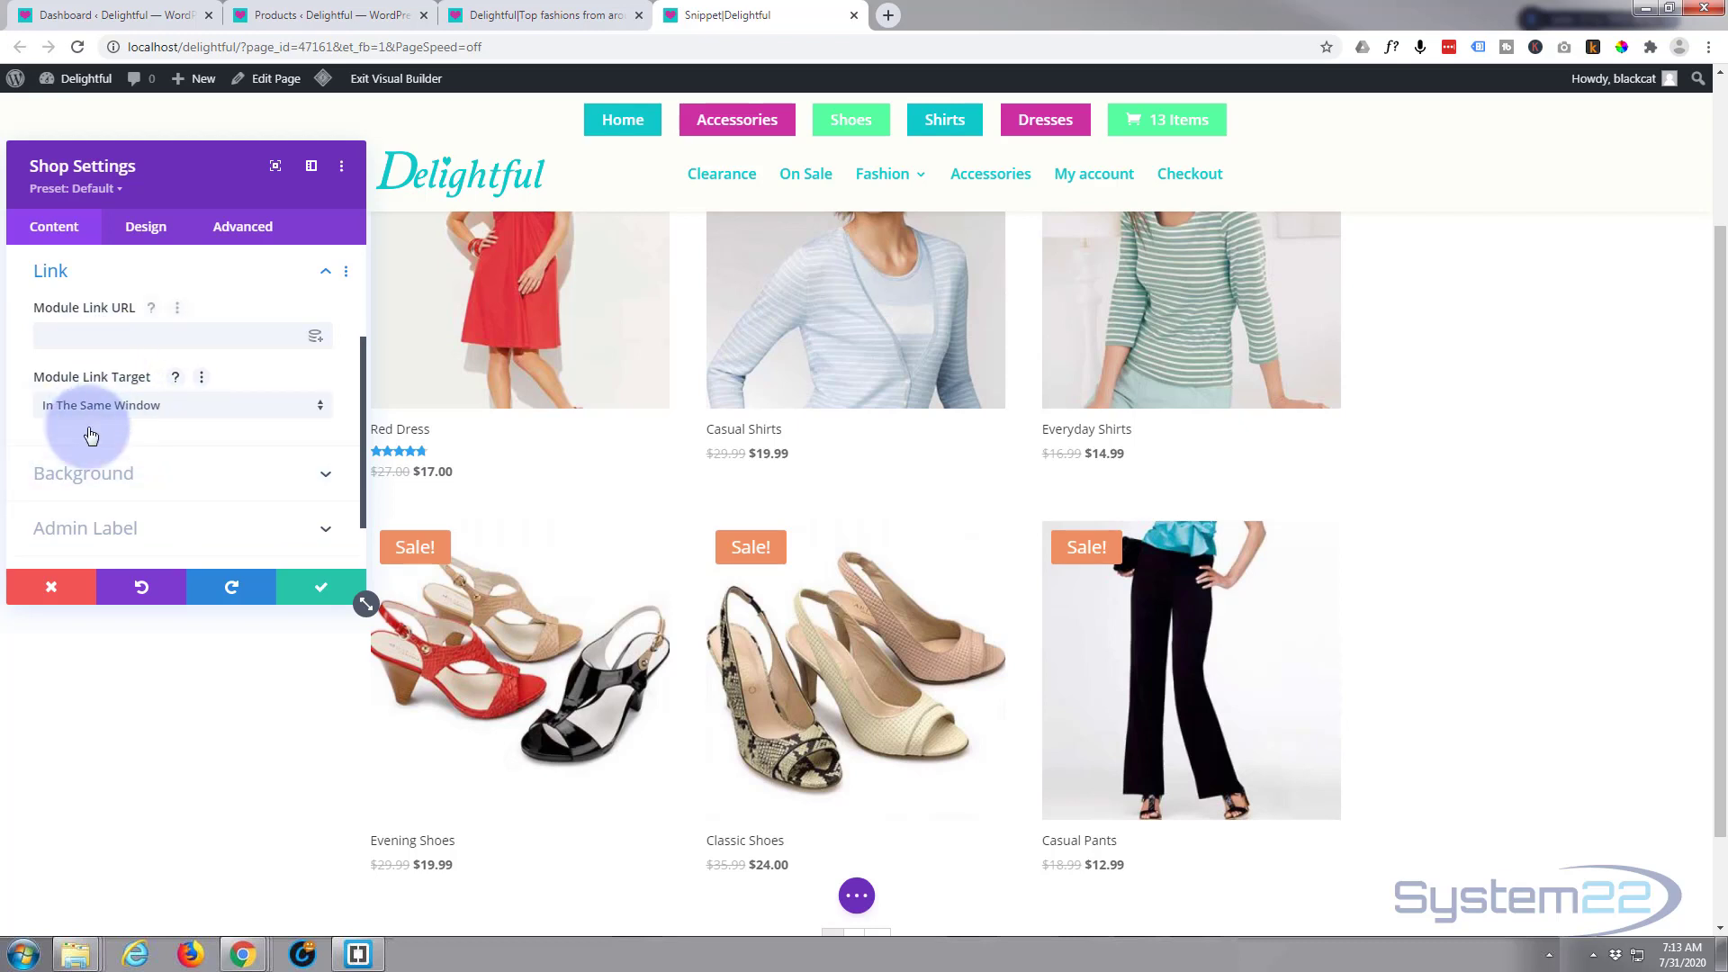
- Give the Shop module a green background, then change it to white #ffffff
{"action": "left_click", "coordinate": [178, 461]}
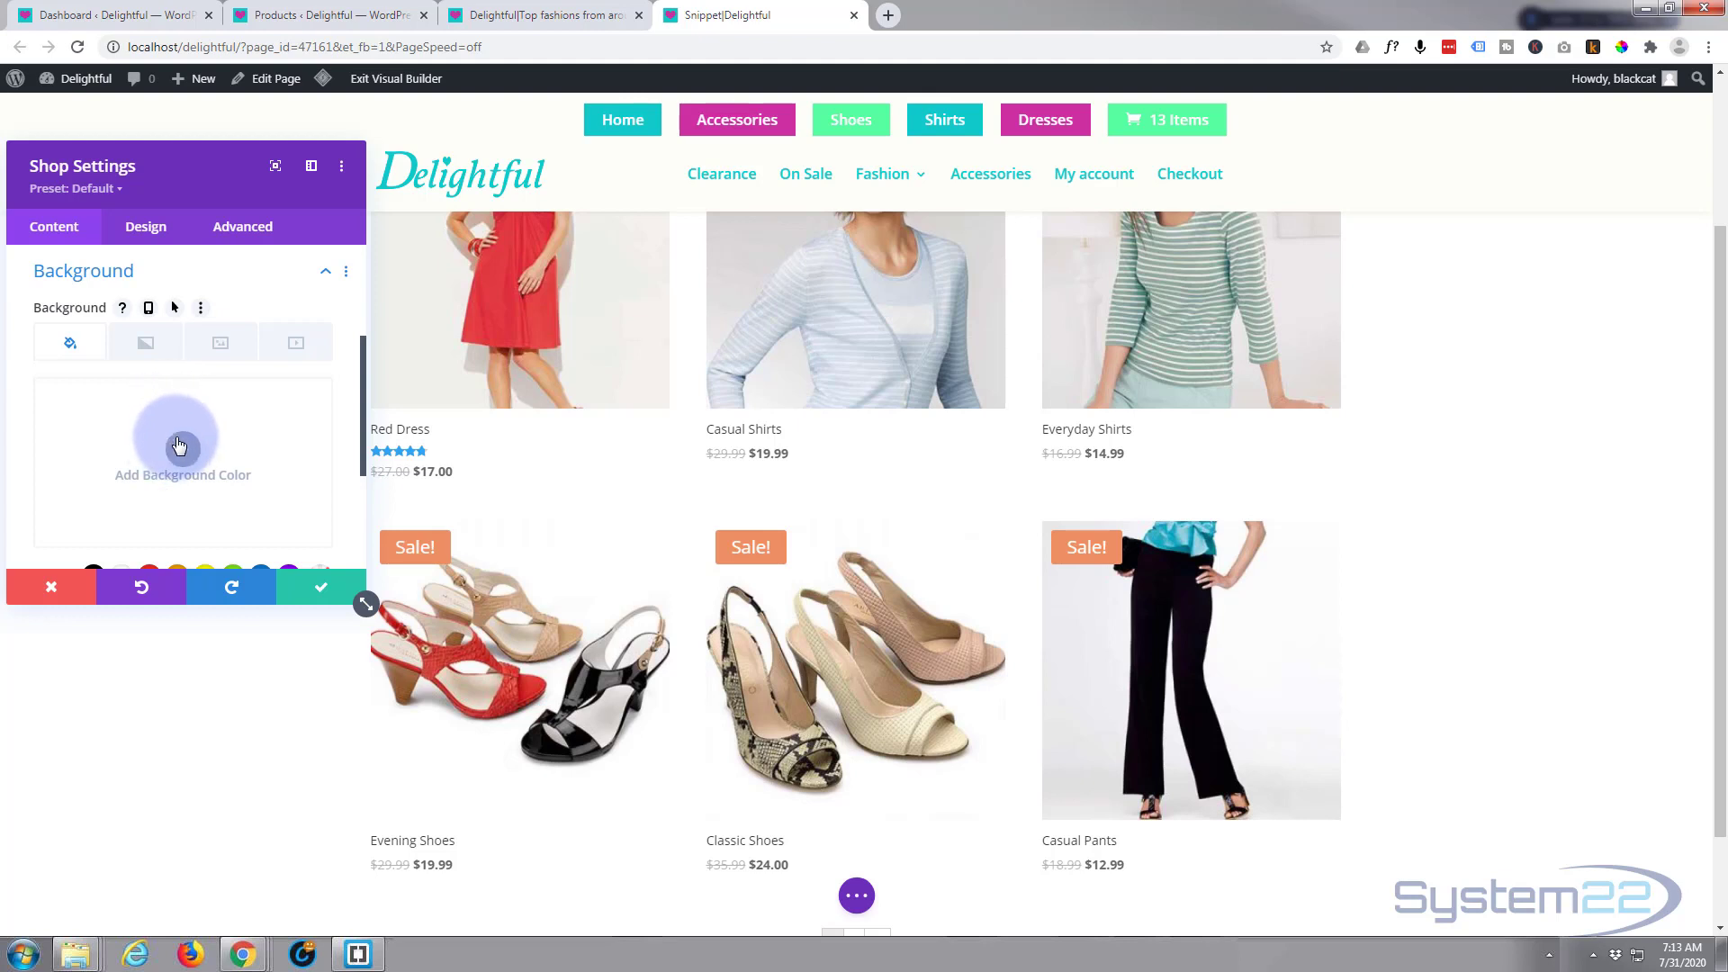
{"action": "scroll", "coordinate": [171, 432], "scroll_direction": "down", "scroll_amount": 1}
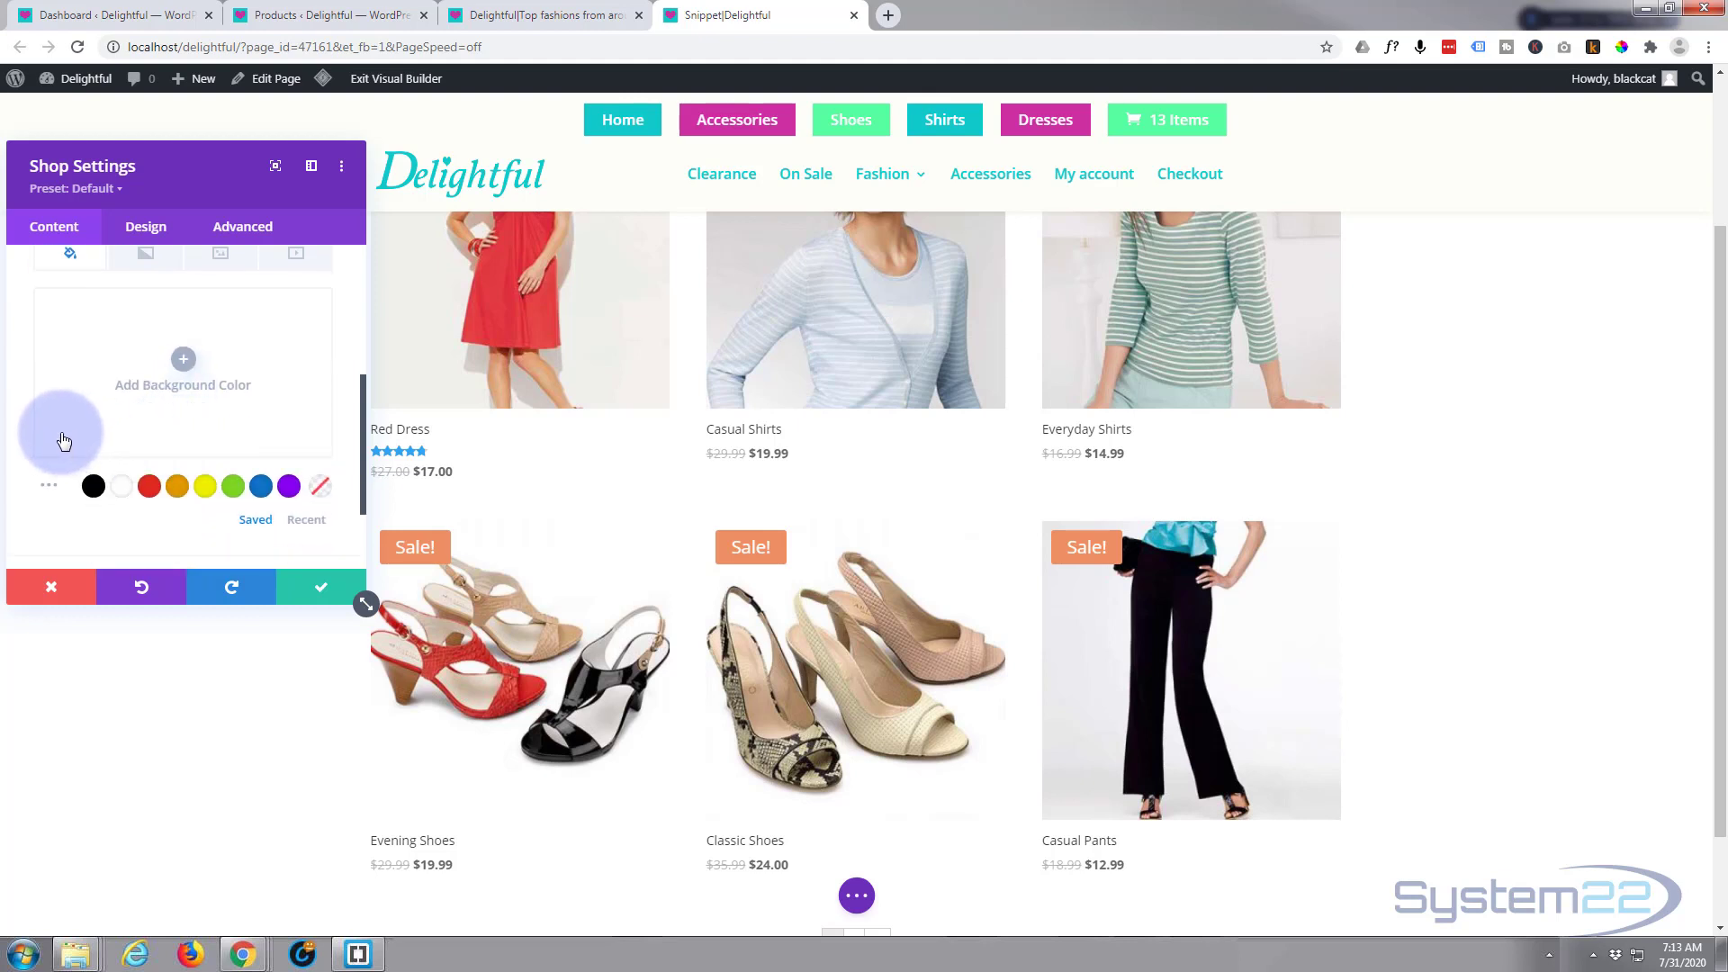
{"action": "left_click", "coordinate": [234, 487]}
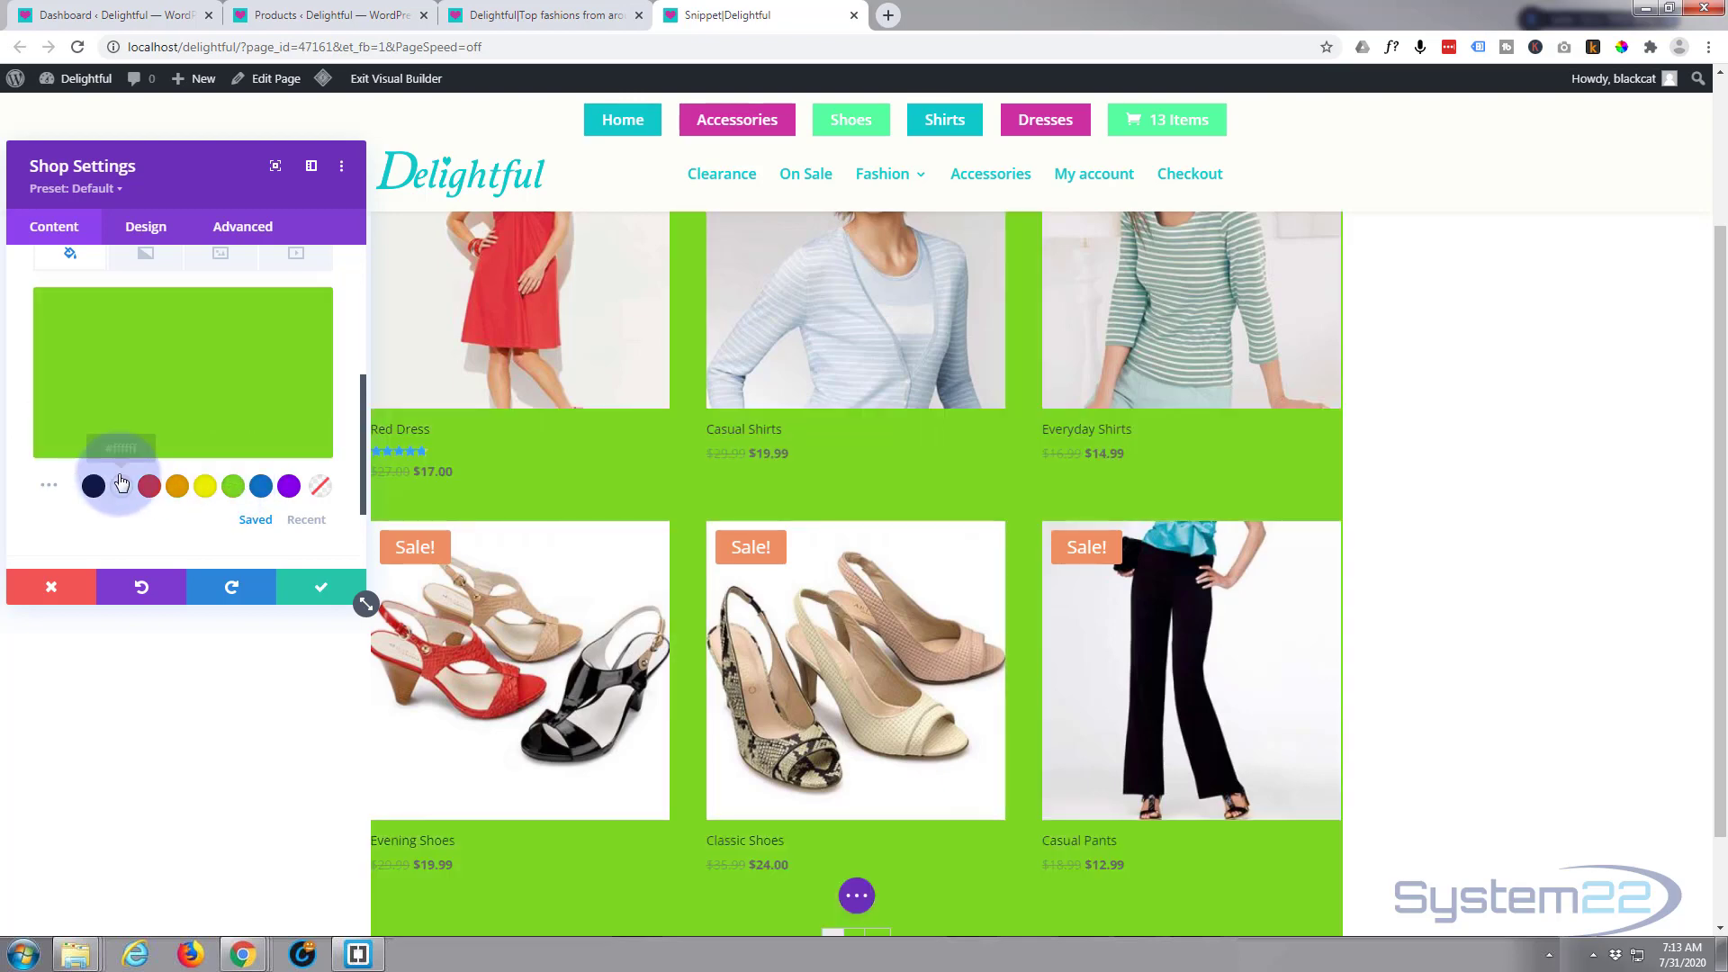
{"action": "scroll", "coordinate": [1054, 647], "scroll_direction": "up", "scroll_amount": 3}
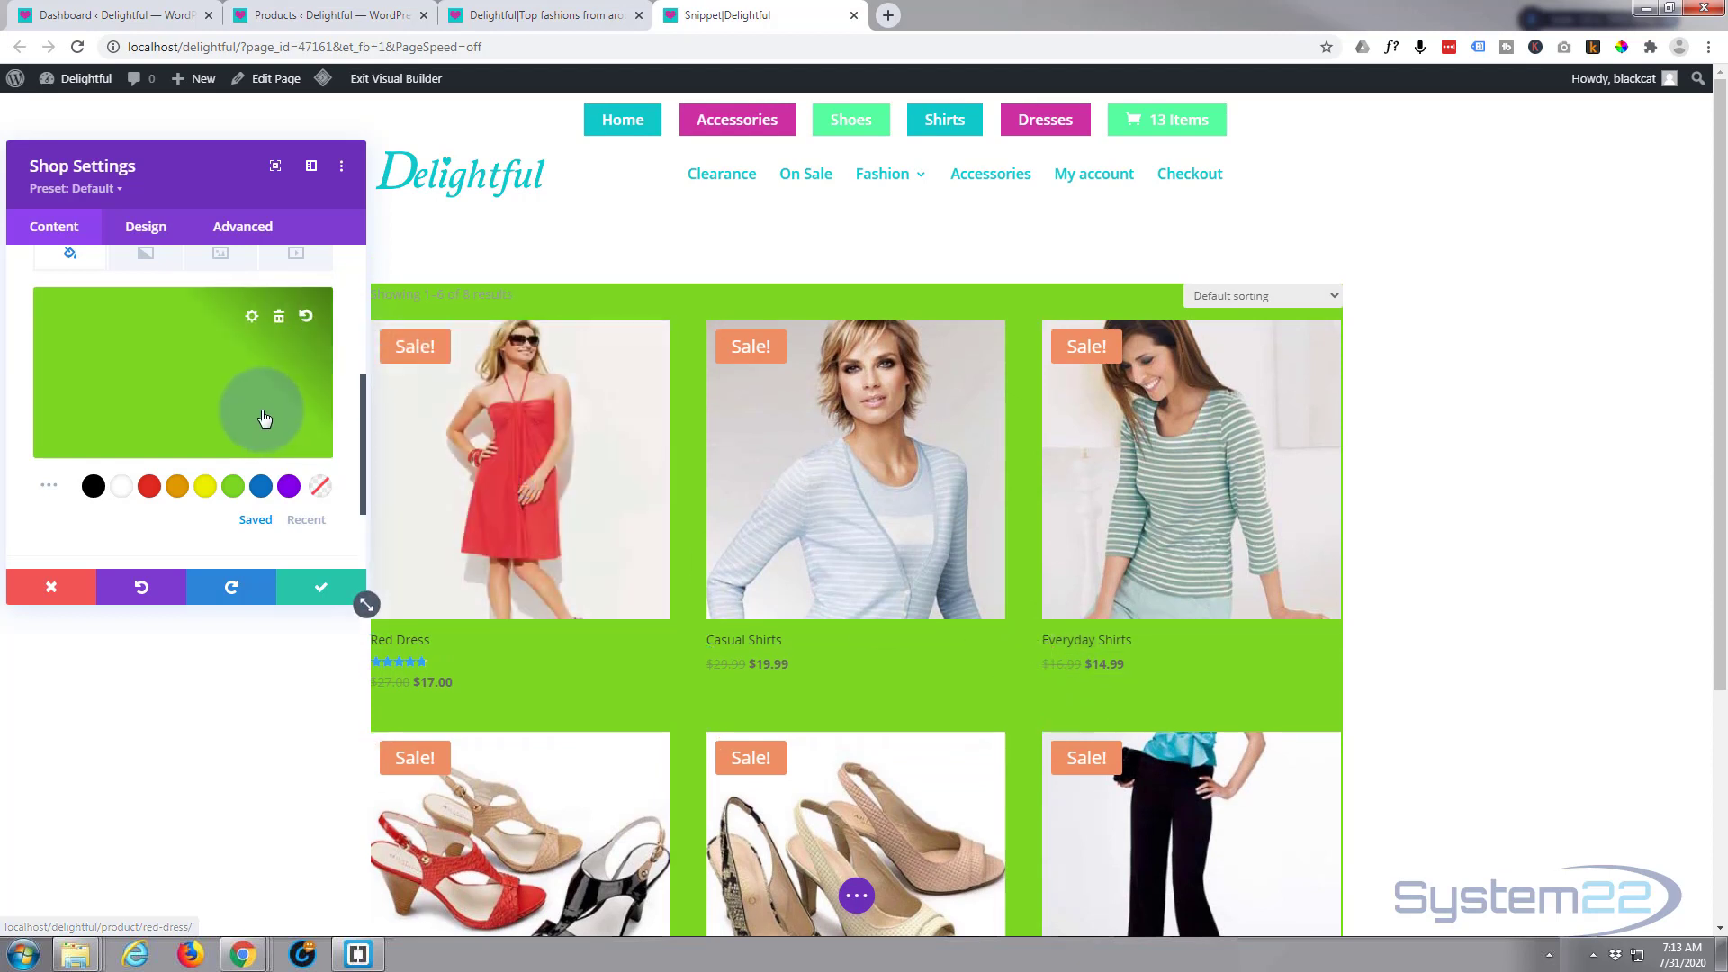
{"action": "scroll", "coordinate": [90, 409], "scroll_direction": "down", "scroll_amount": 2}
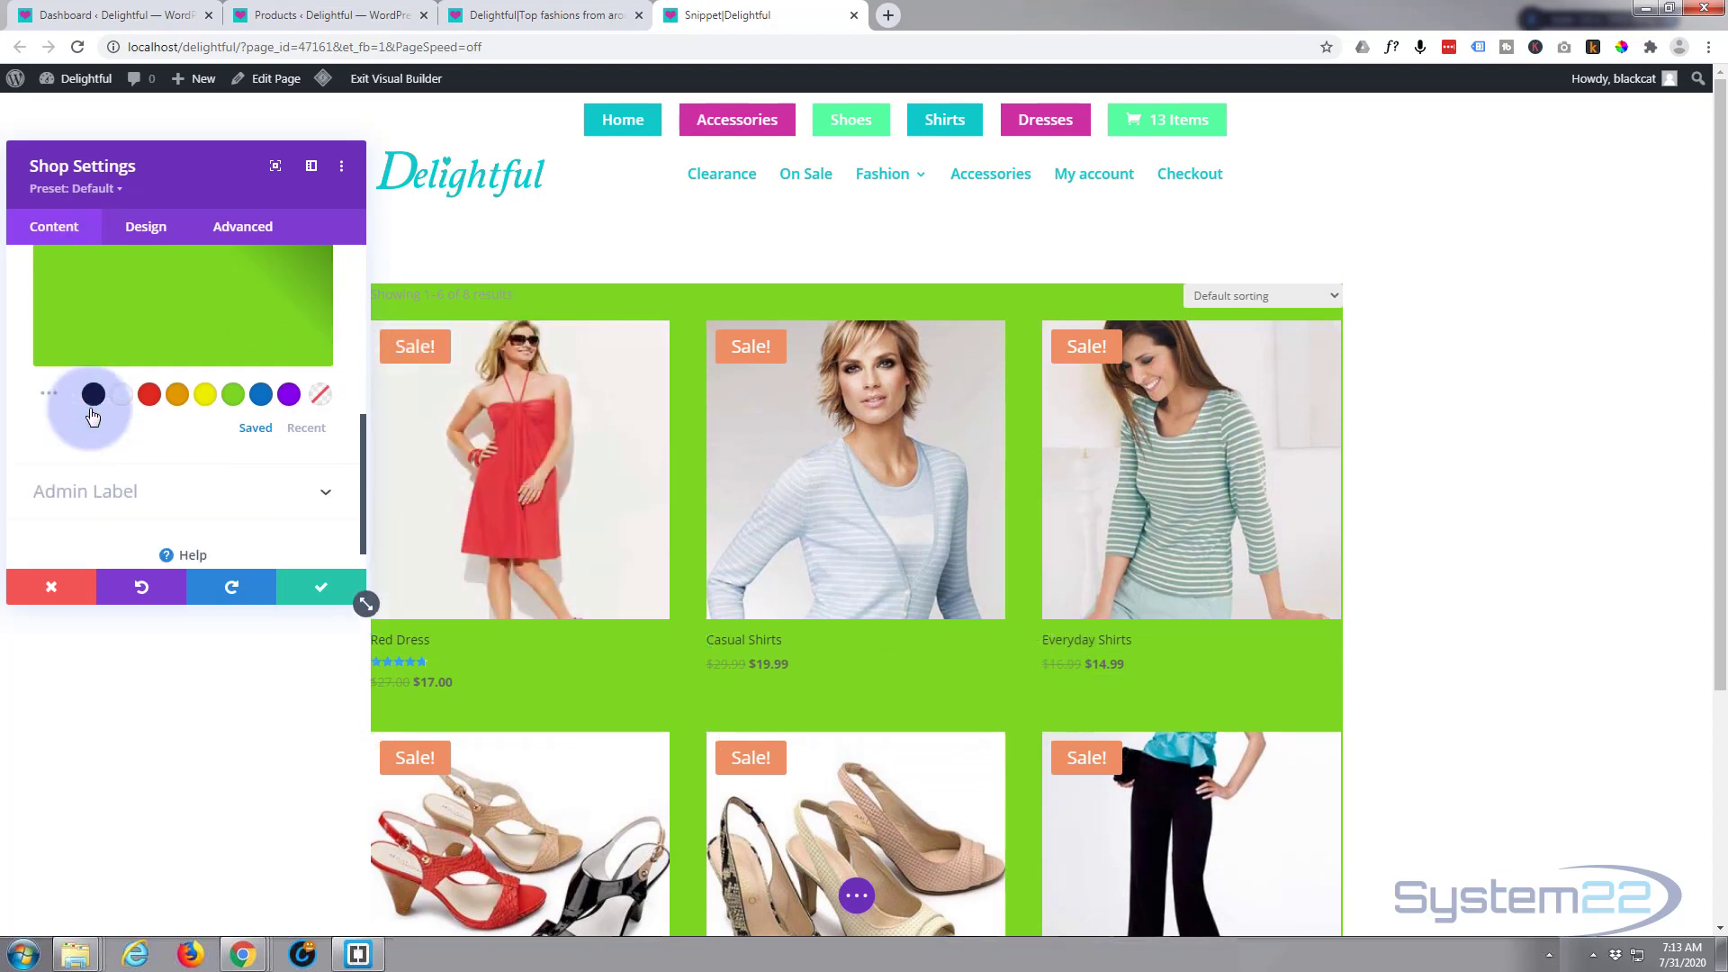
{"action": "scroll", "coordinate": [89, 411], "scroll_direction": "up", "scroll_amount": 5}
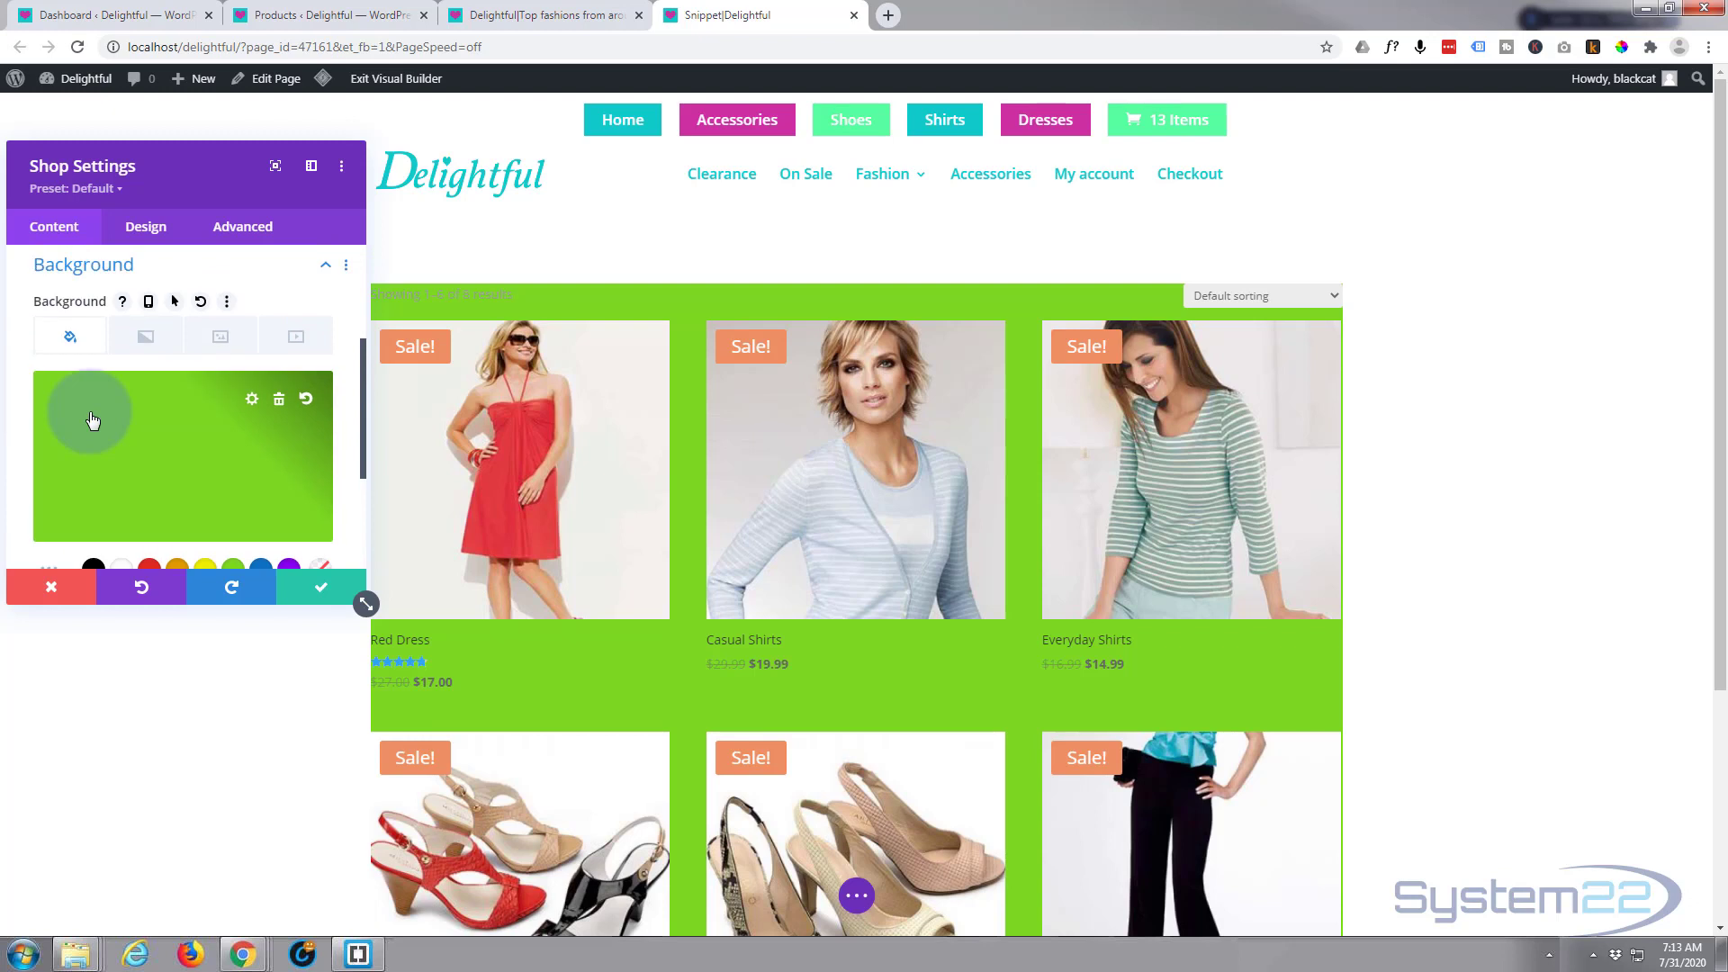
{"action": "scroll", "coordinate": [91, 419], "scroll_direction": "down", "scroll_amount": 5}
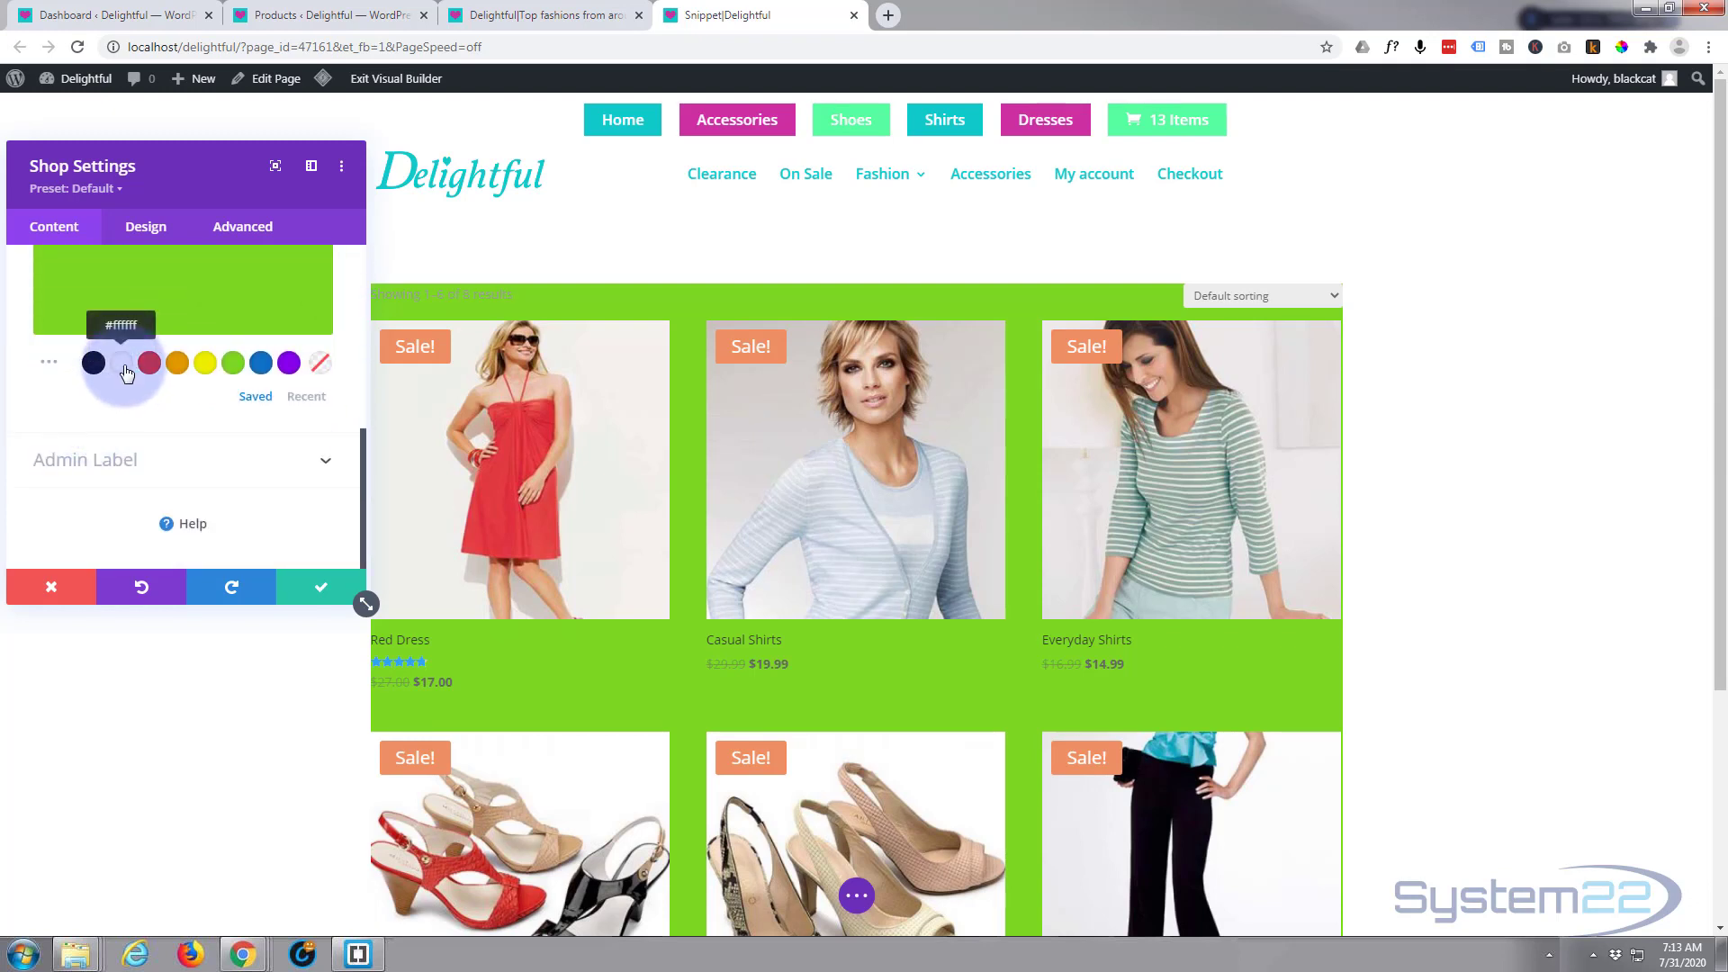
{"action": "left_click", "coordinate": [125, 372]}
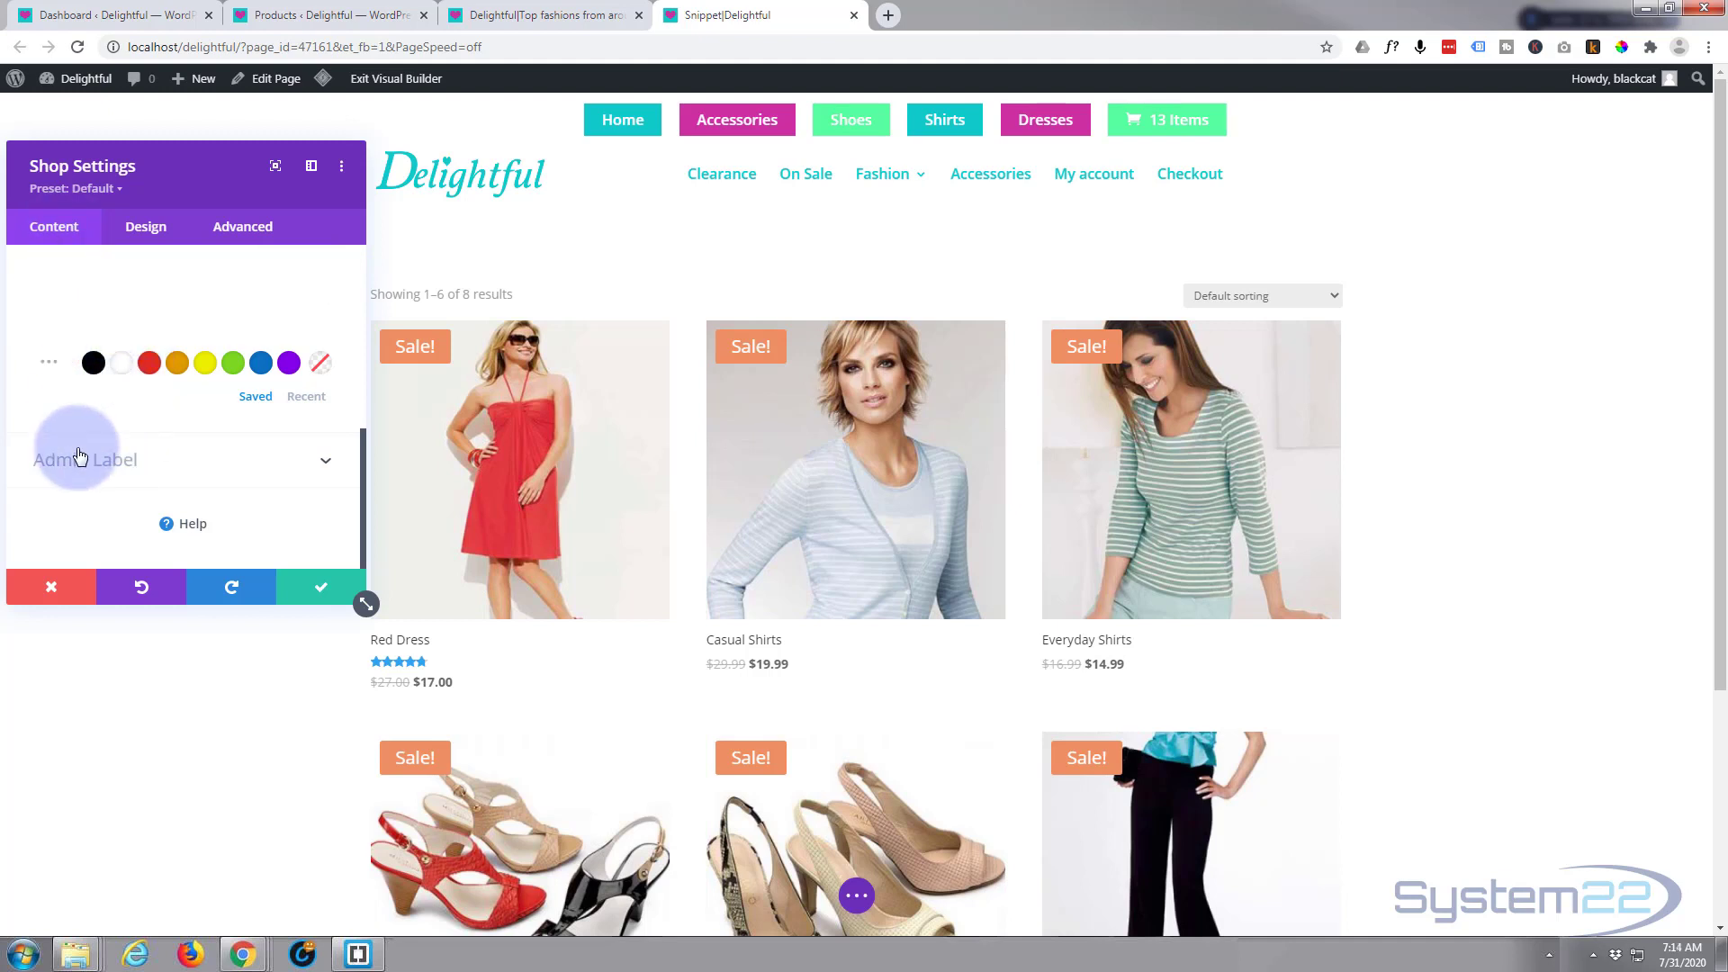
{"action": "left_click", "coordinate": [148, 231]}
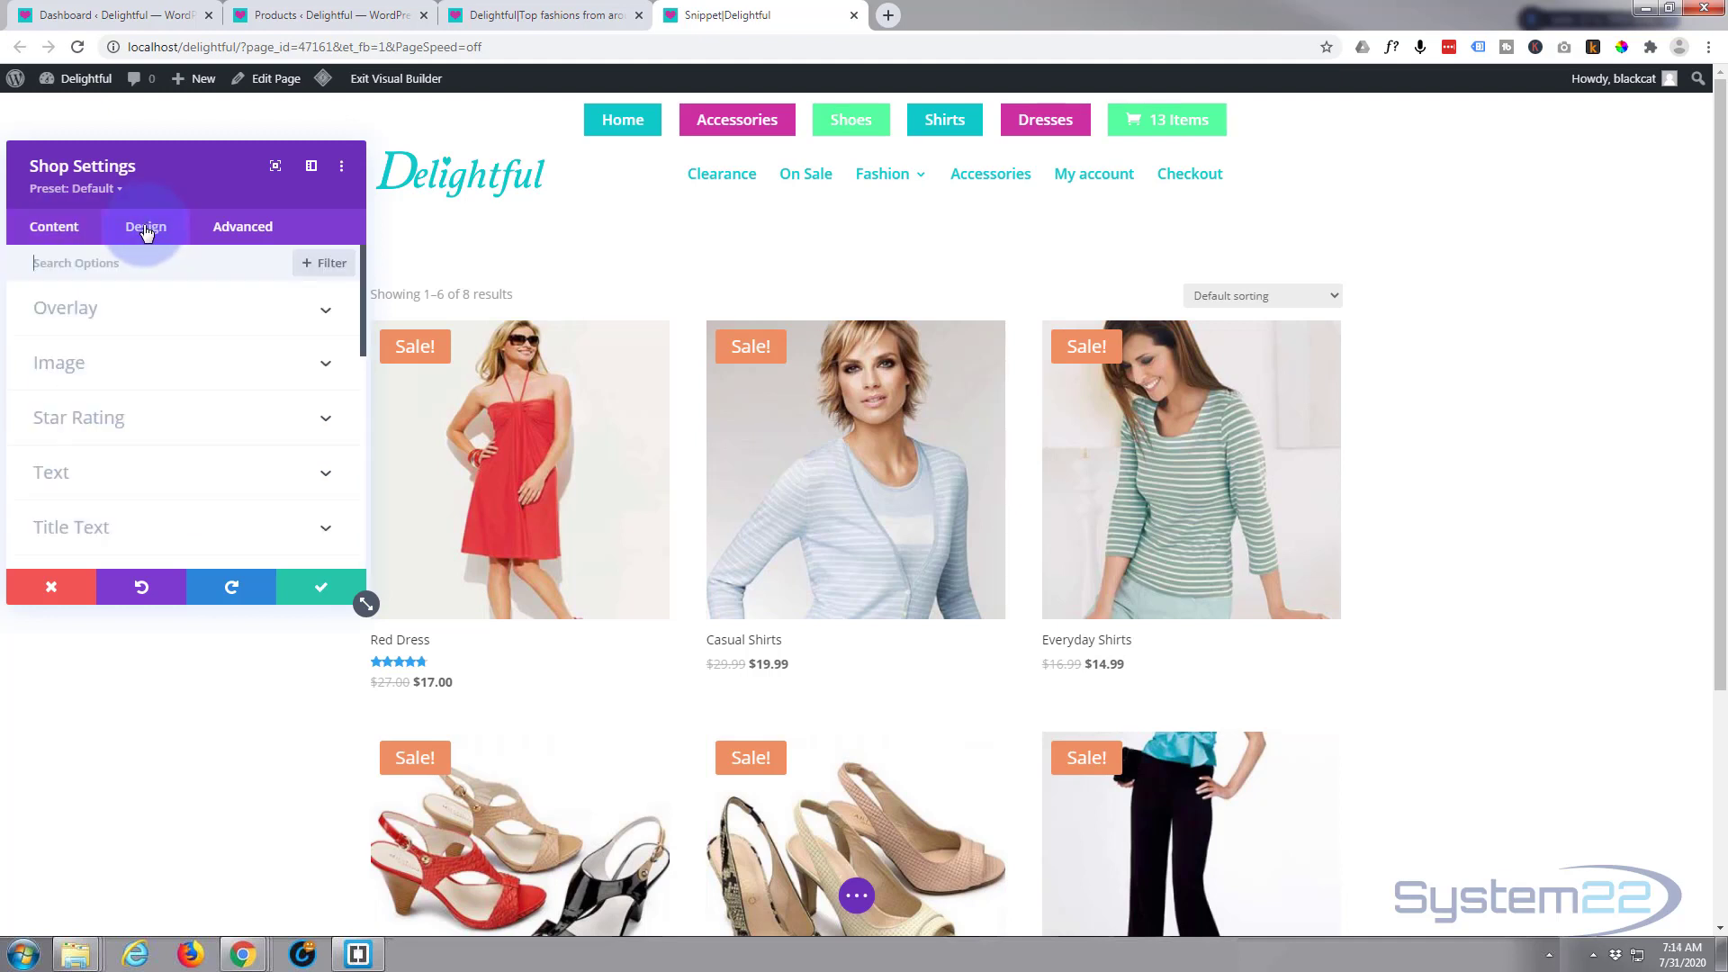
- Set the Shop module's Overlay Background Color to purple #8300e9
{"action": "left_click_drag", "start_coordinate": [179, 172], "coordinate": [176, 124]}
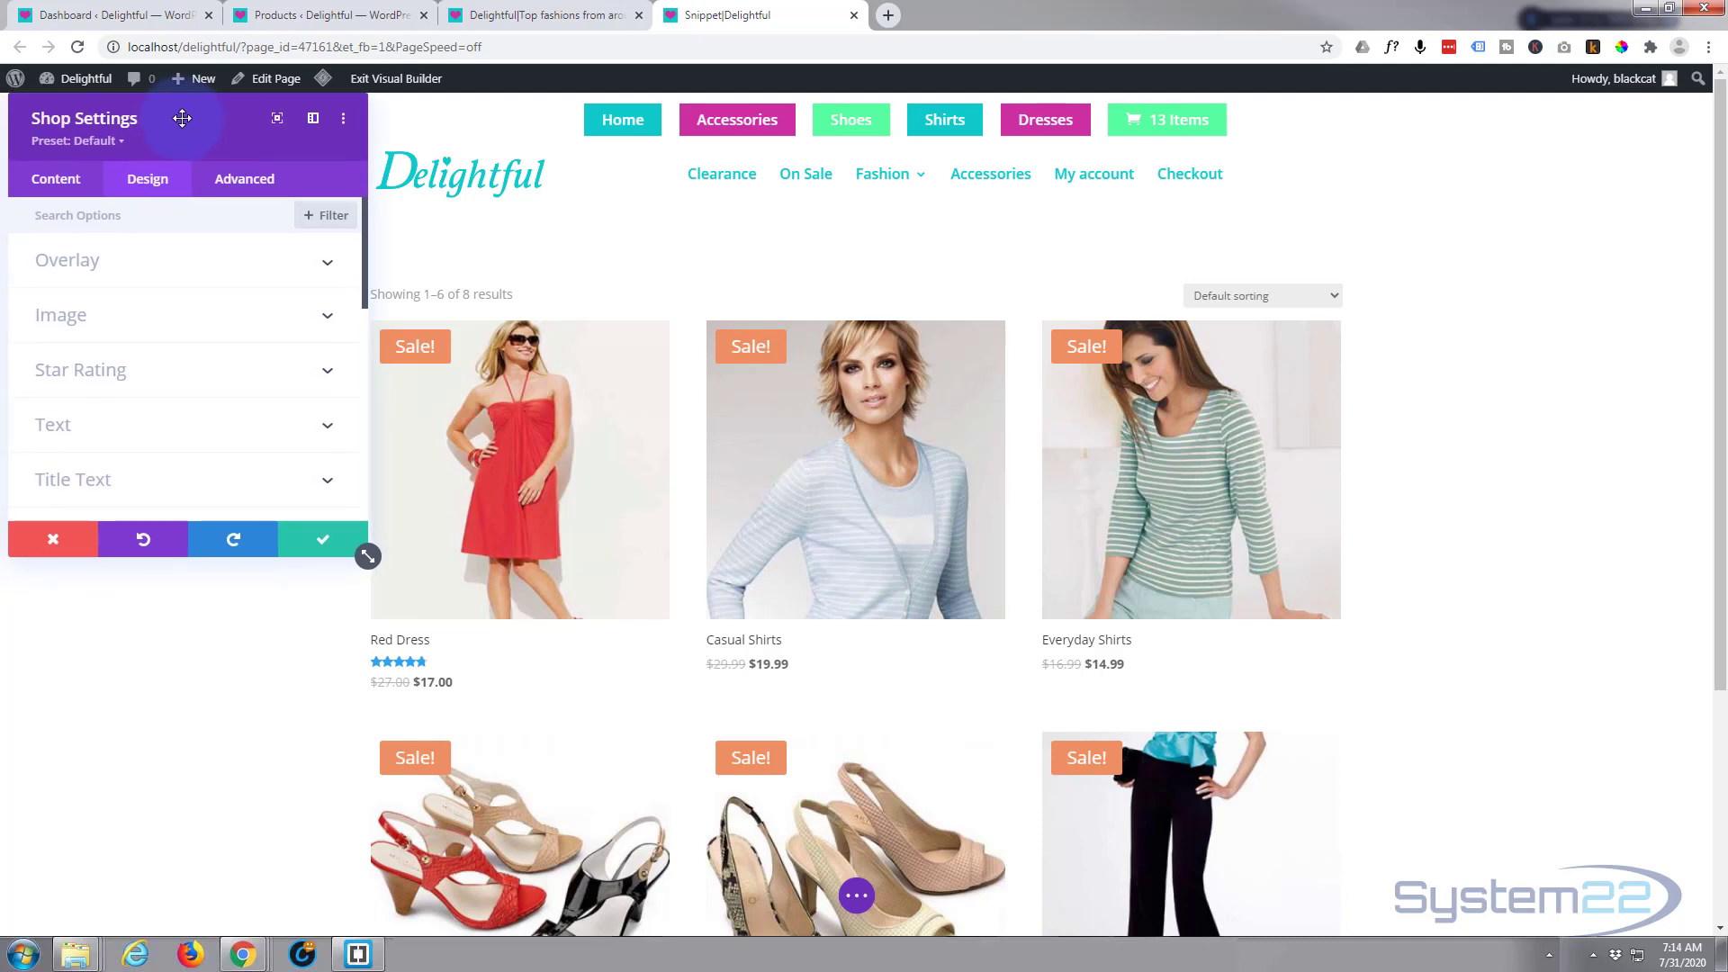
{"action": "left_click", "coordinate": [185, 263]}
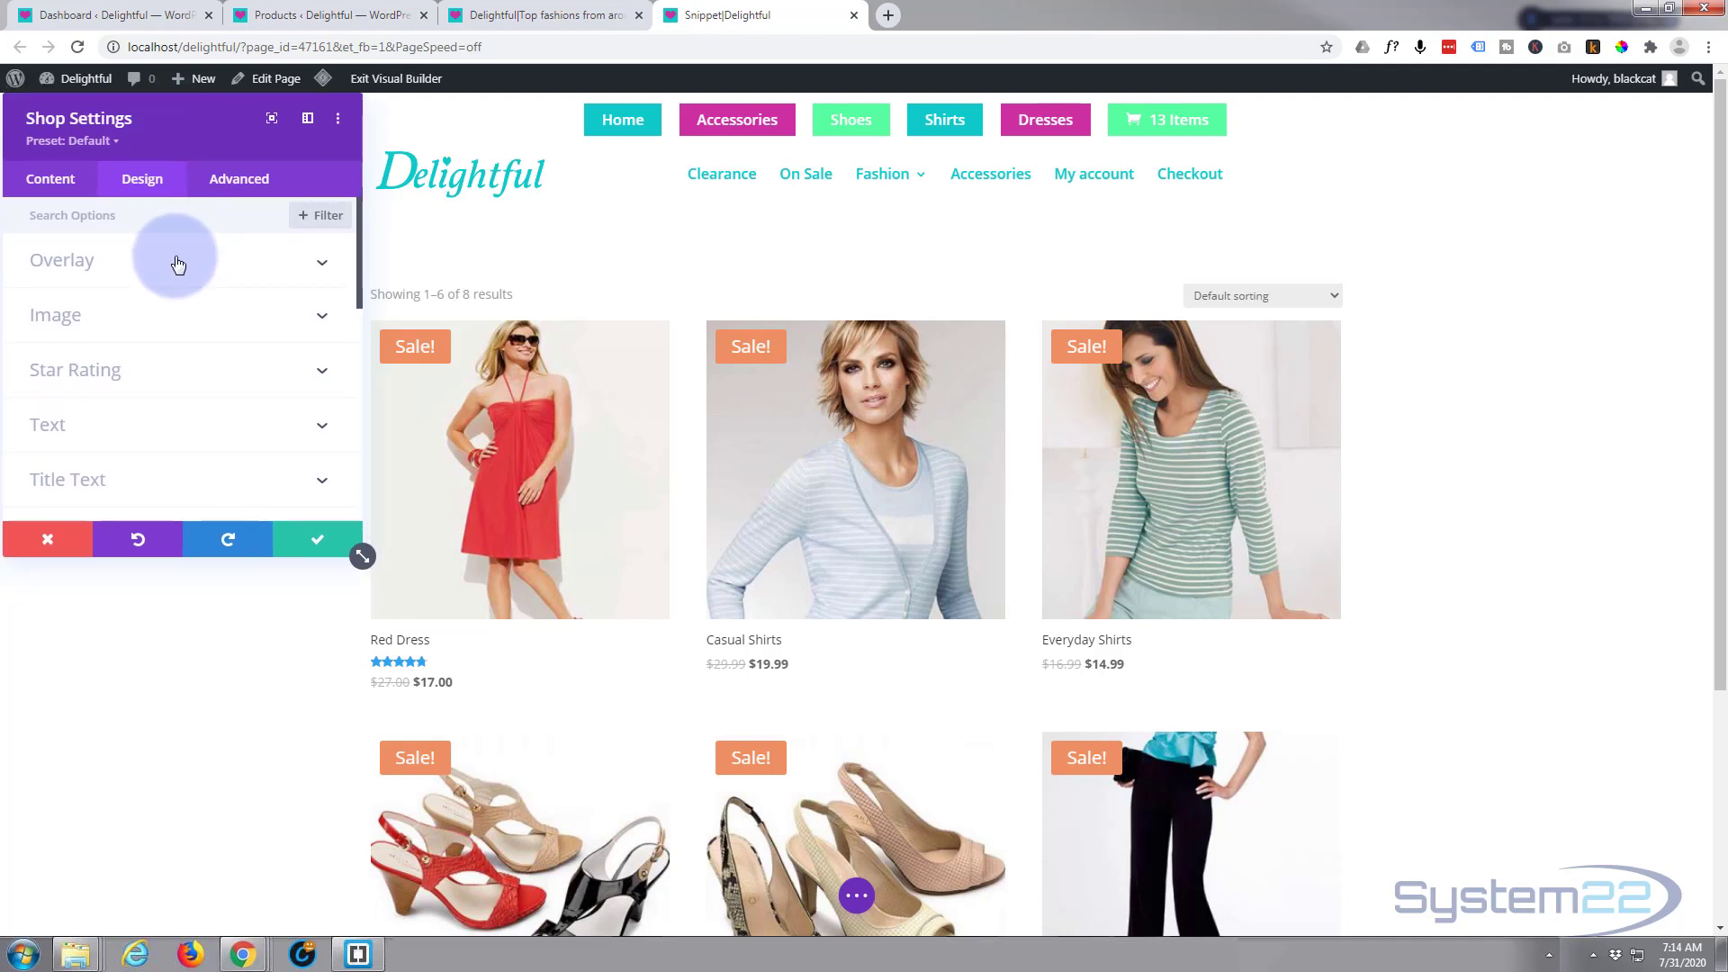
{"action": "left_click", "coordinate": [177, 264]}
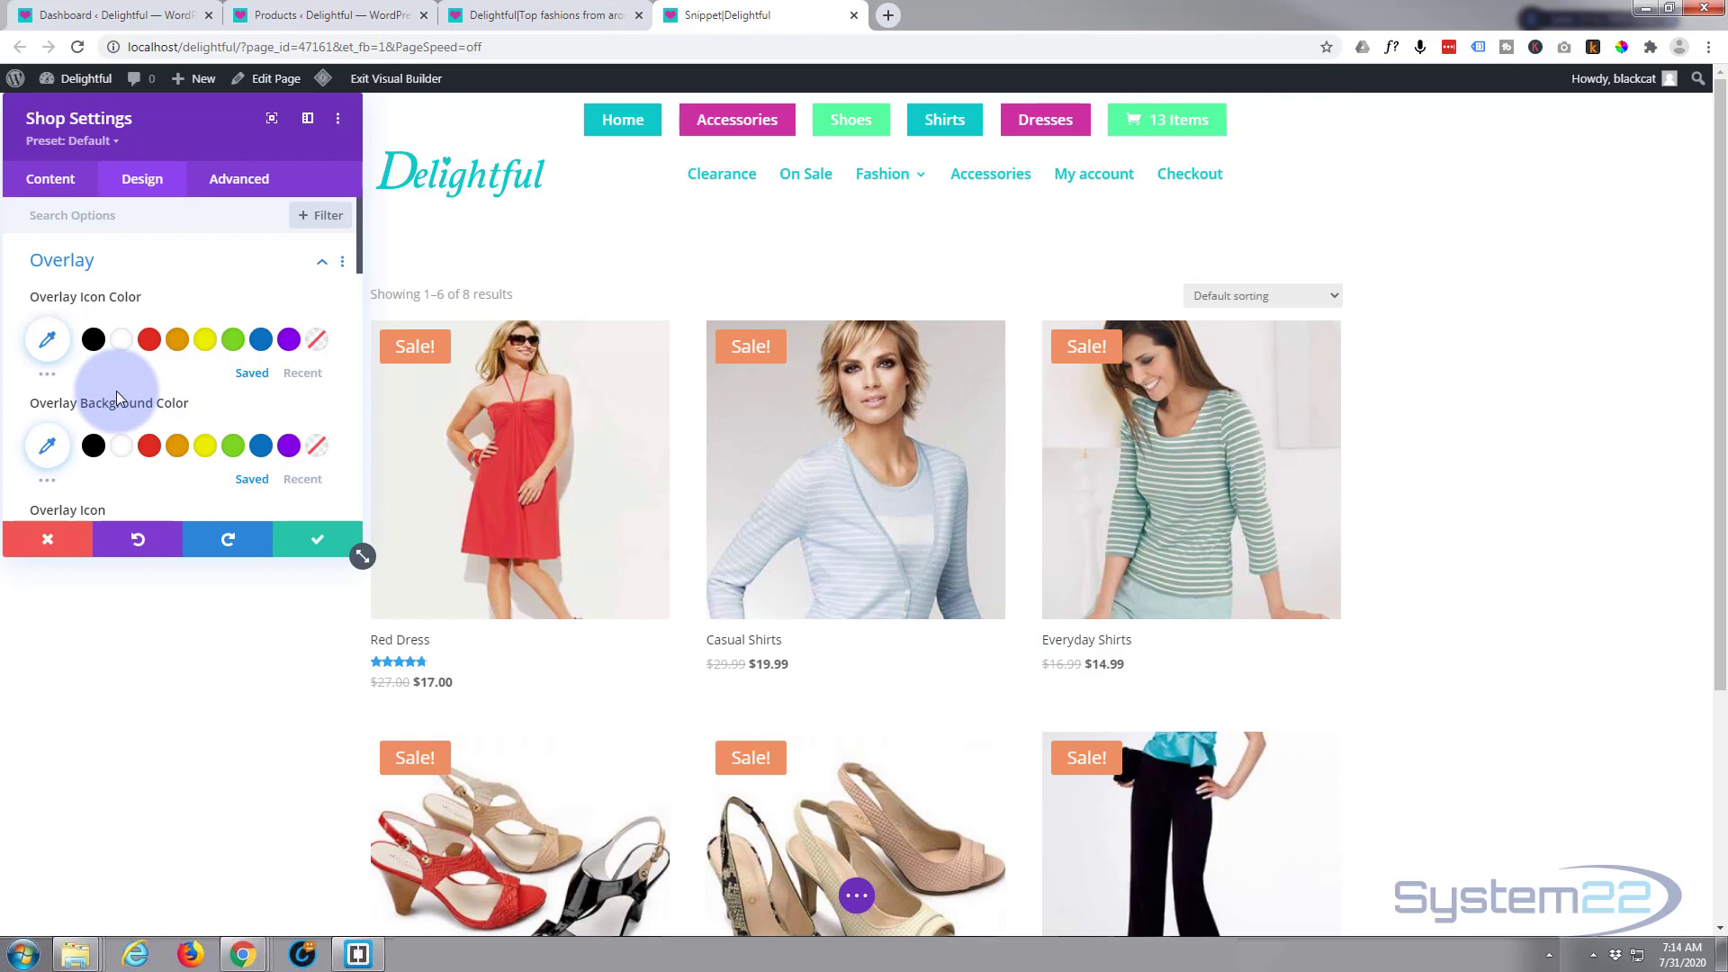
{"action": "left_click", "coordinate": [286, 446]}
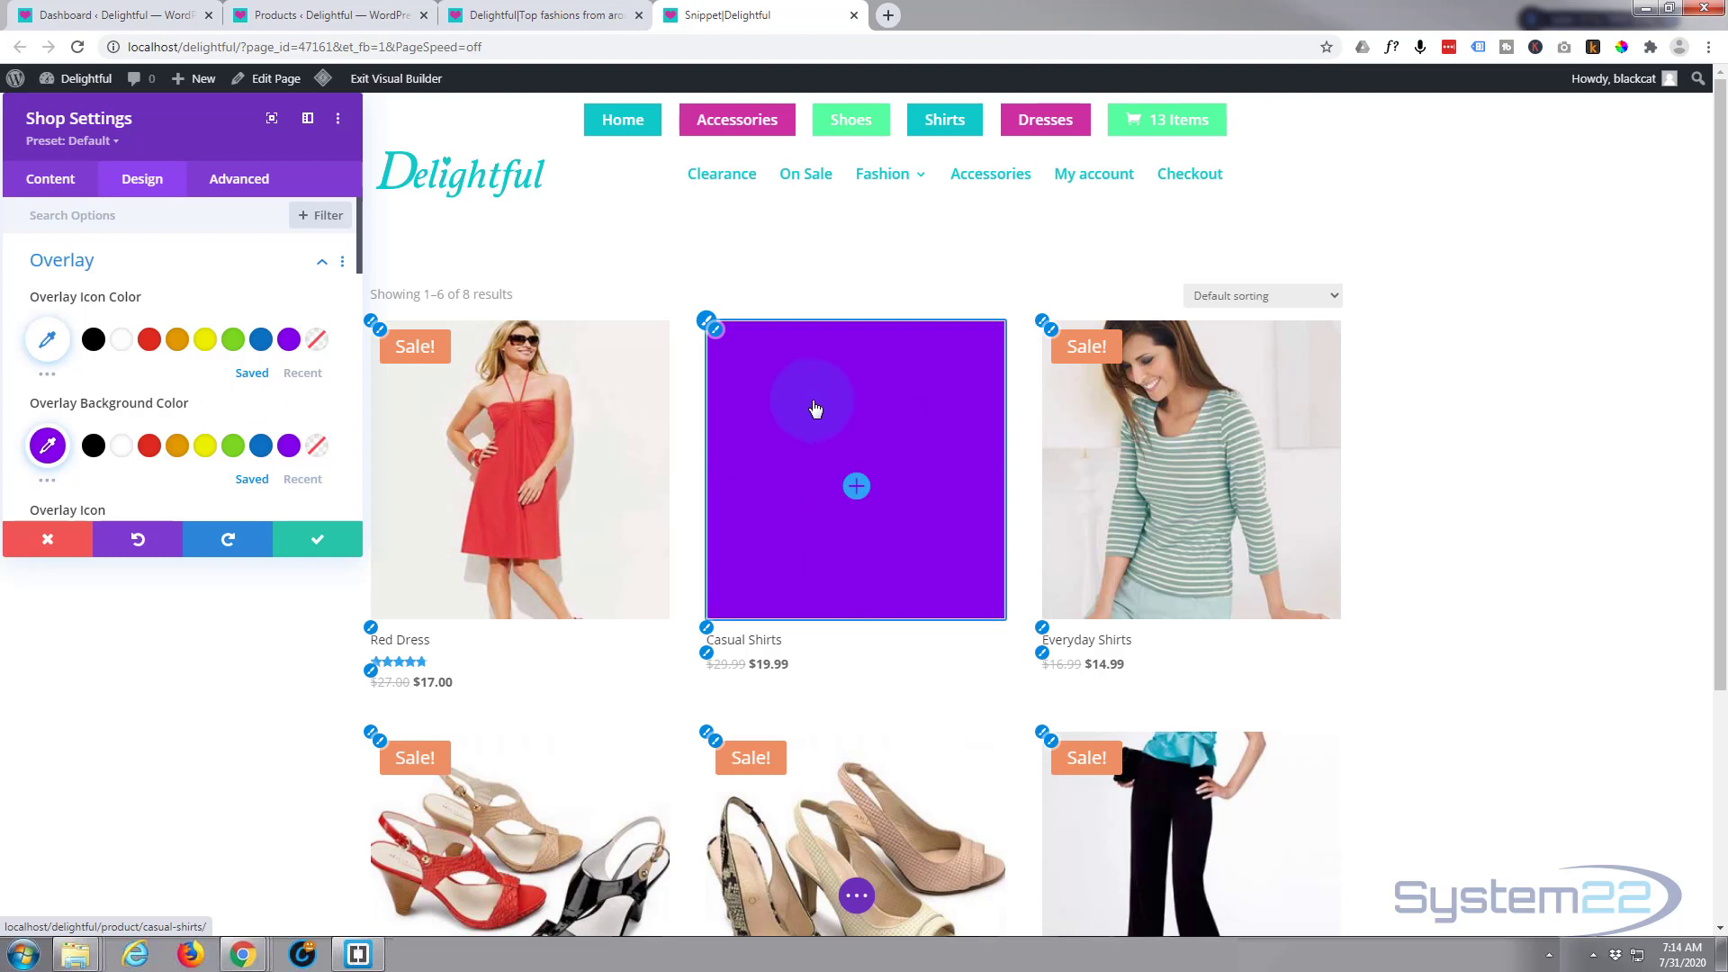
- Lower the purple overlay background colour's opacity to 0.36
{"action": "left_click", "coordinate": [47, 446]}
{"action": "scroll", "coordinate": [140, 303], "scroll_direction": "down", "scroll_amount": 2}
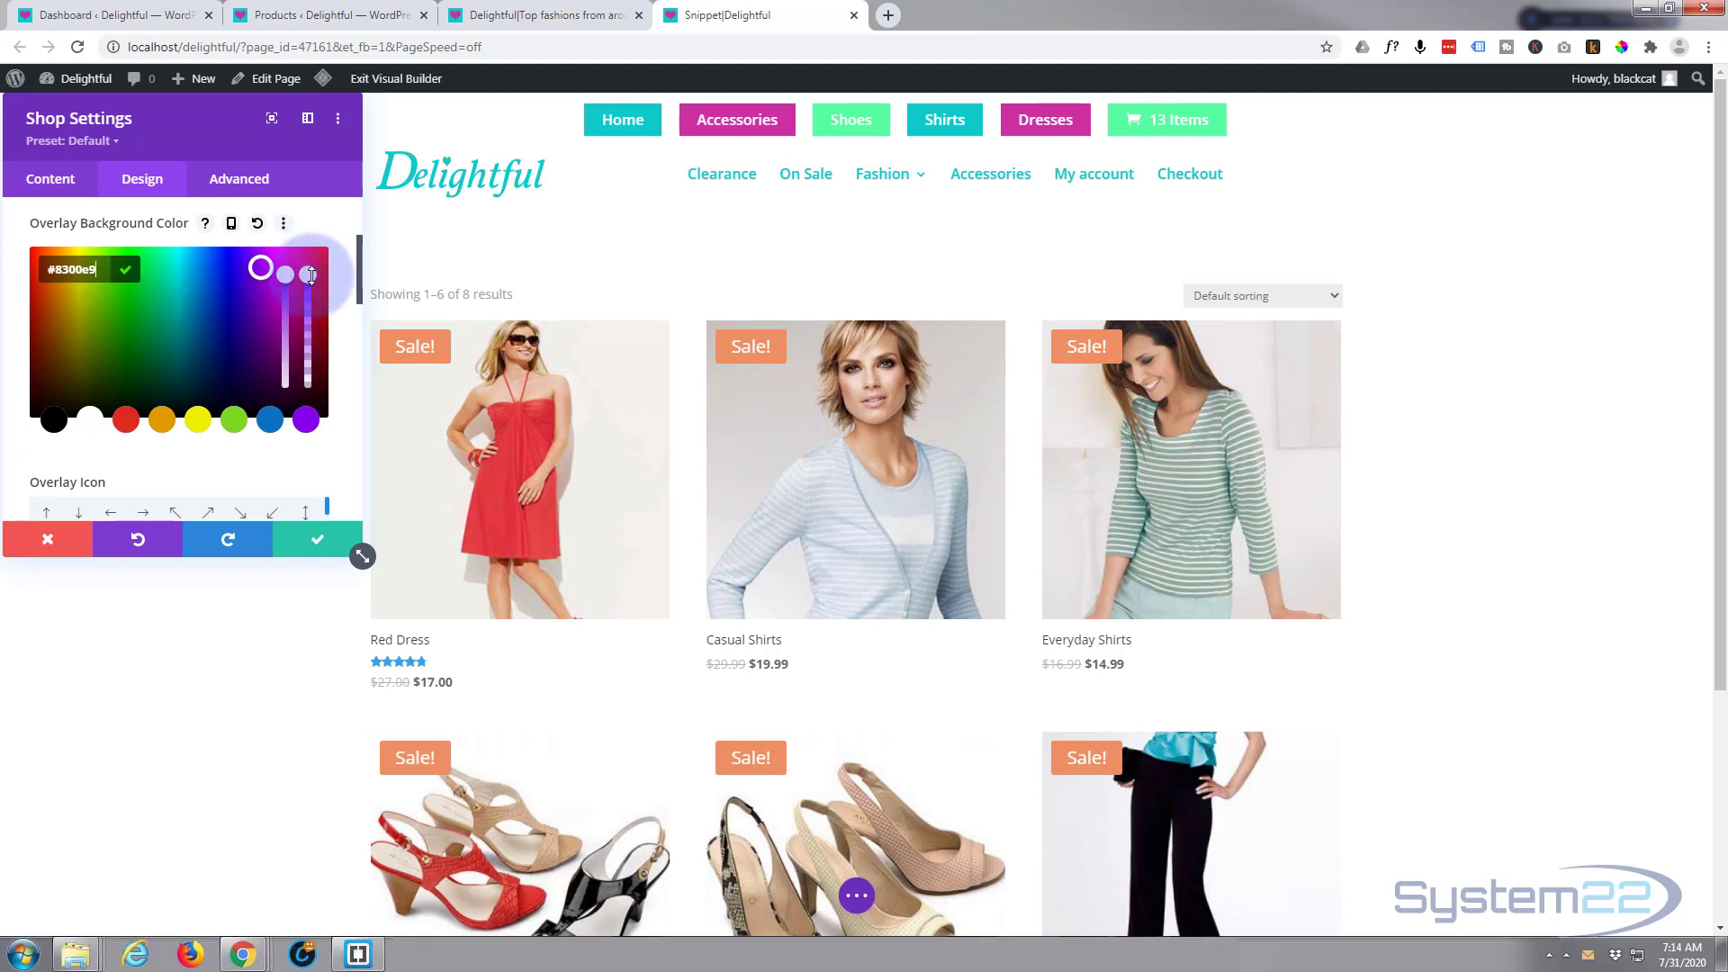
{"action": "left_click_drag", "start_coordinate": [311, 278], "coordinate": [306, 363]}
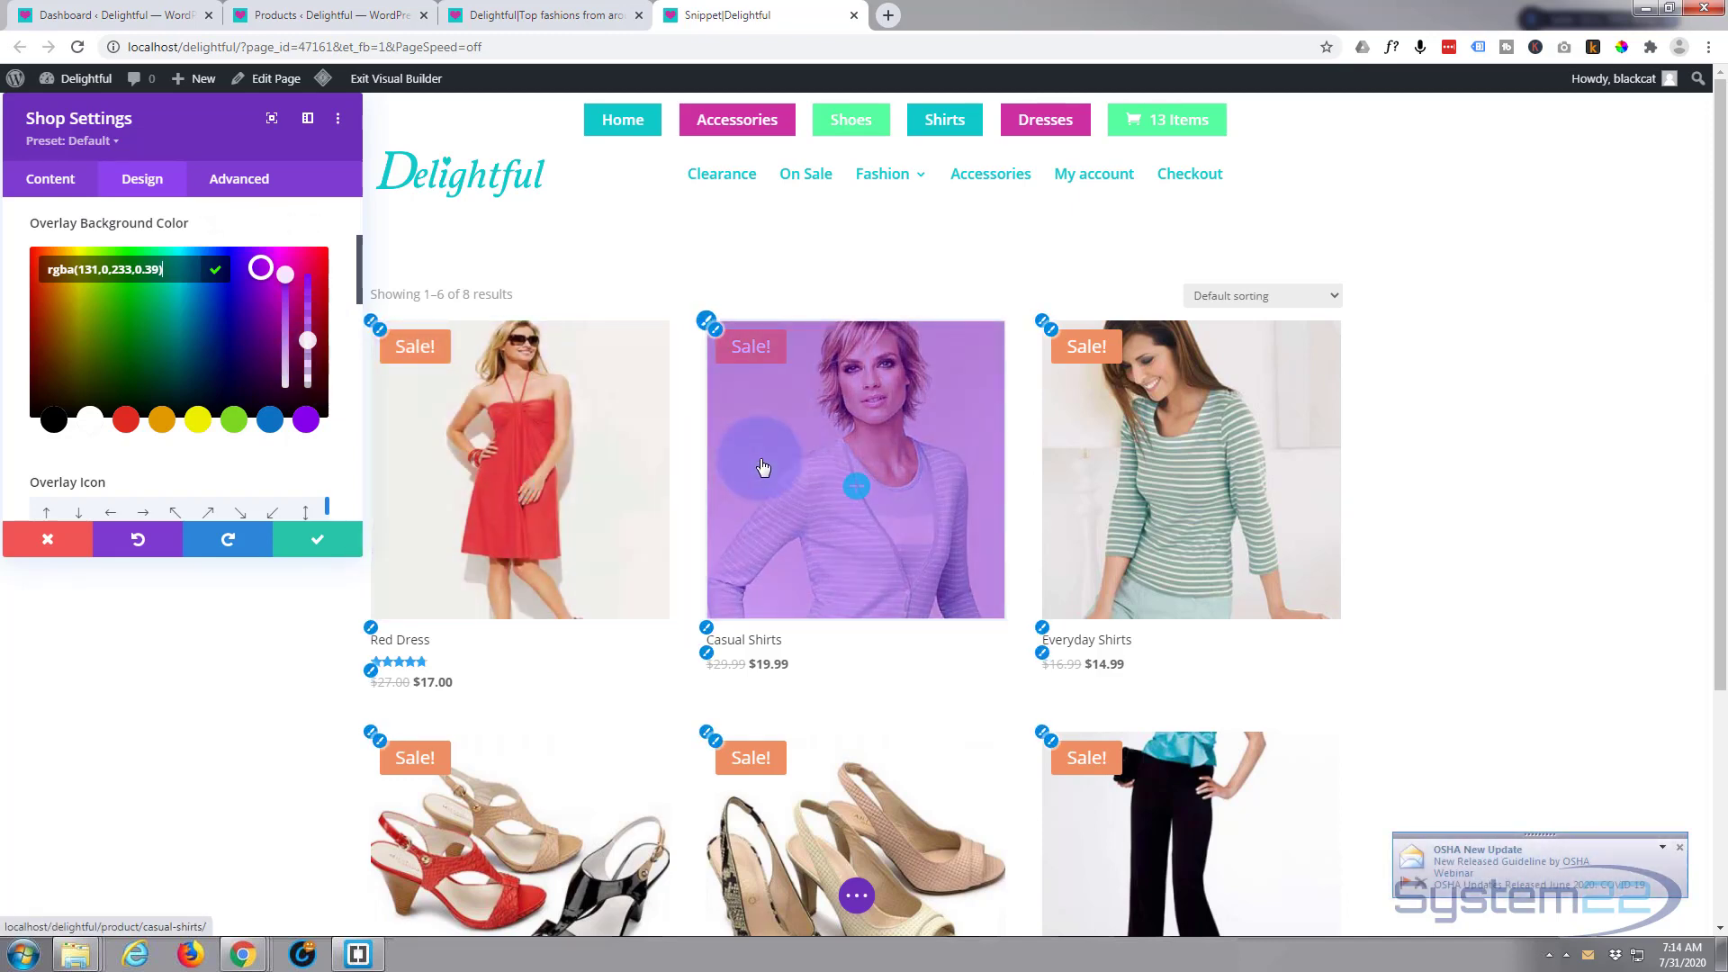
{"action": "left_click", "coordinate": [310, 347]}
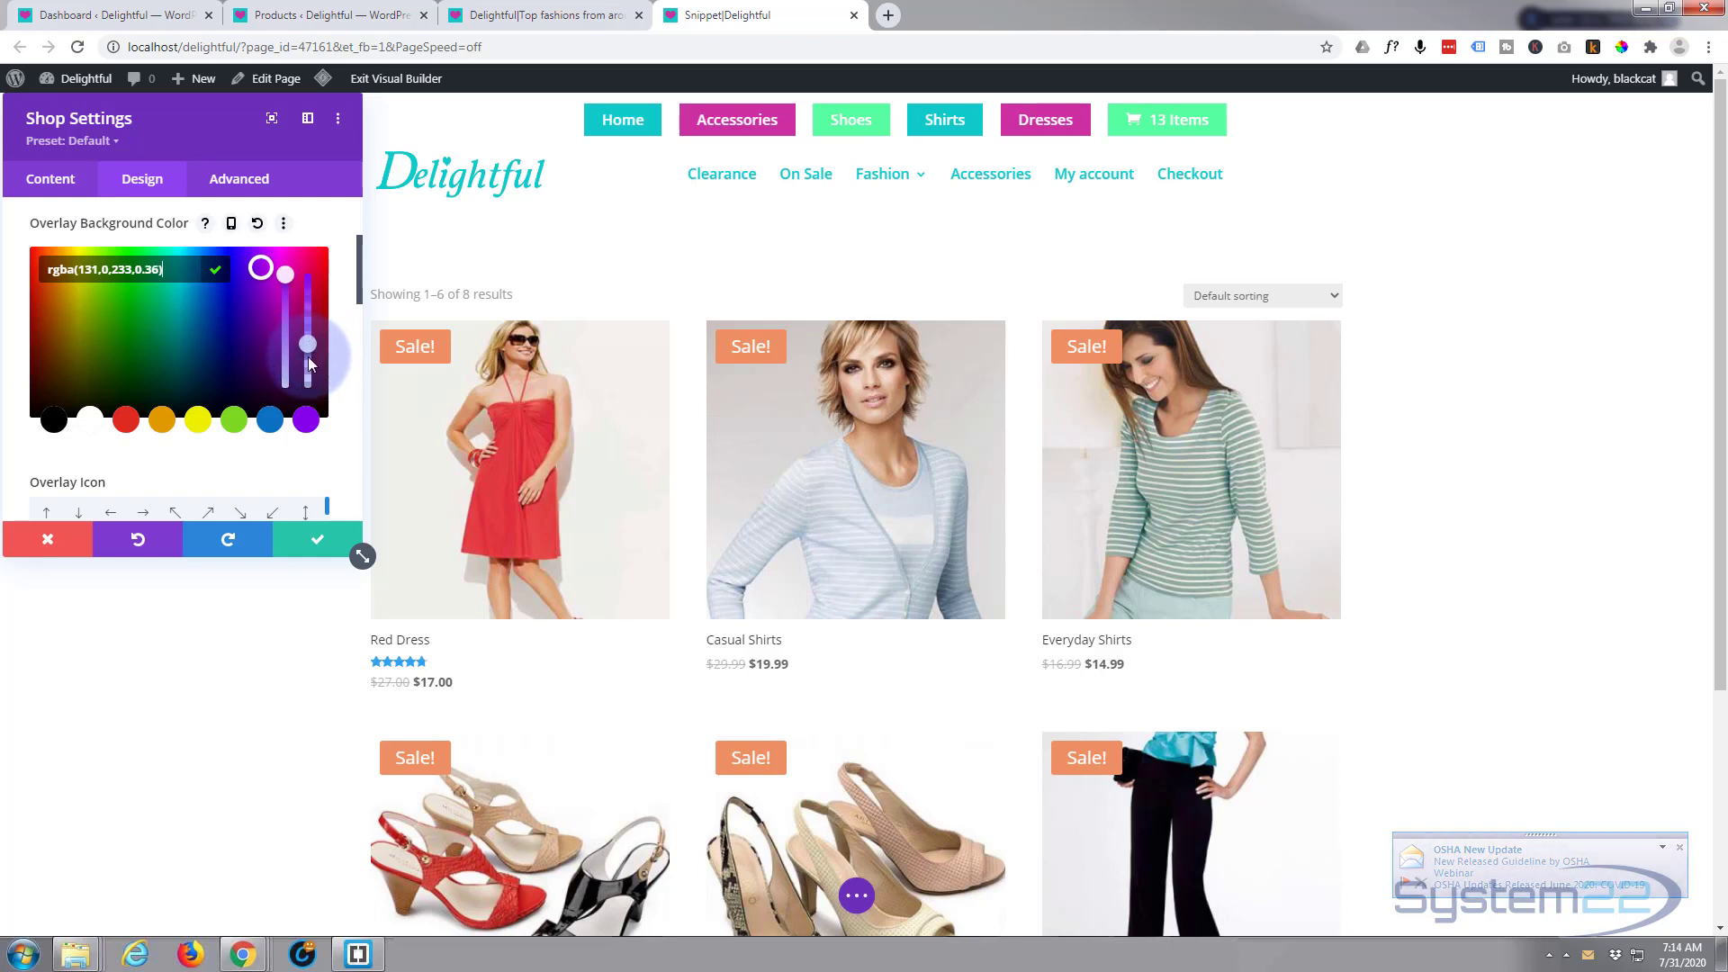
- Set the overlay icon to a magnifier coloured white
{"action": "scroll", "coordinate": [182, 364], "scroll_direction": "down", "scroll_amount": 1}
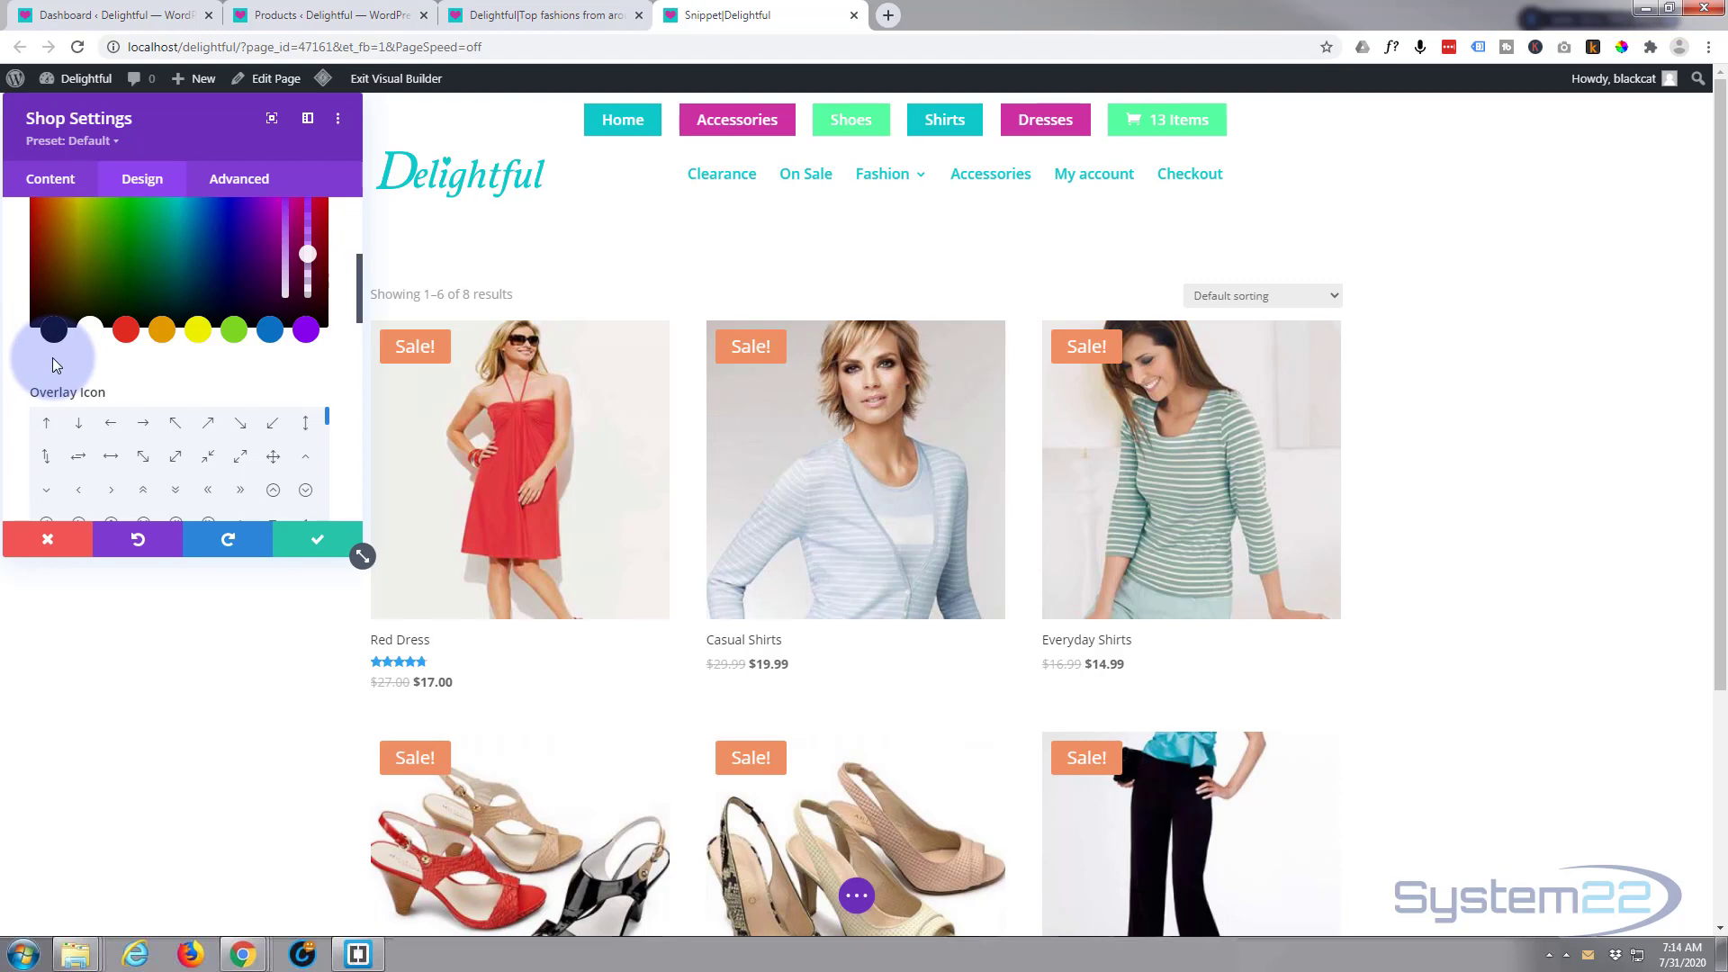
{"action": "scroll", "coordinate": [50, 360], "scroll_direction": "down", "scroll_amount": 1}
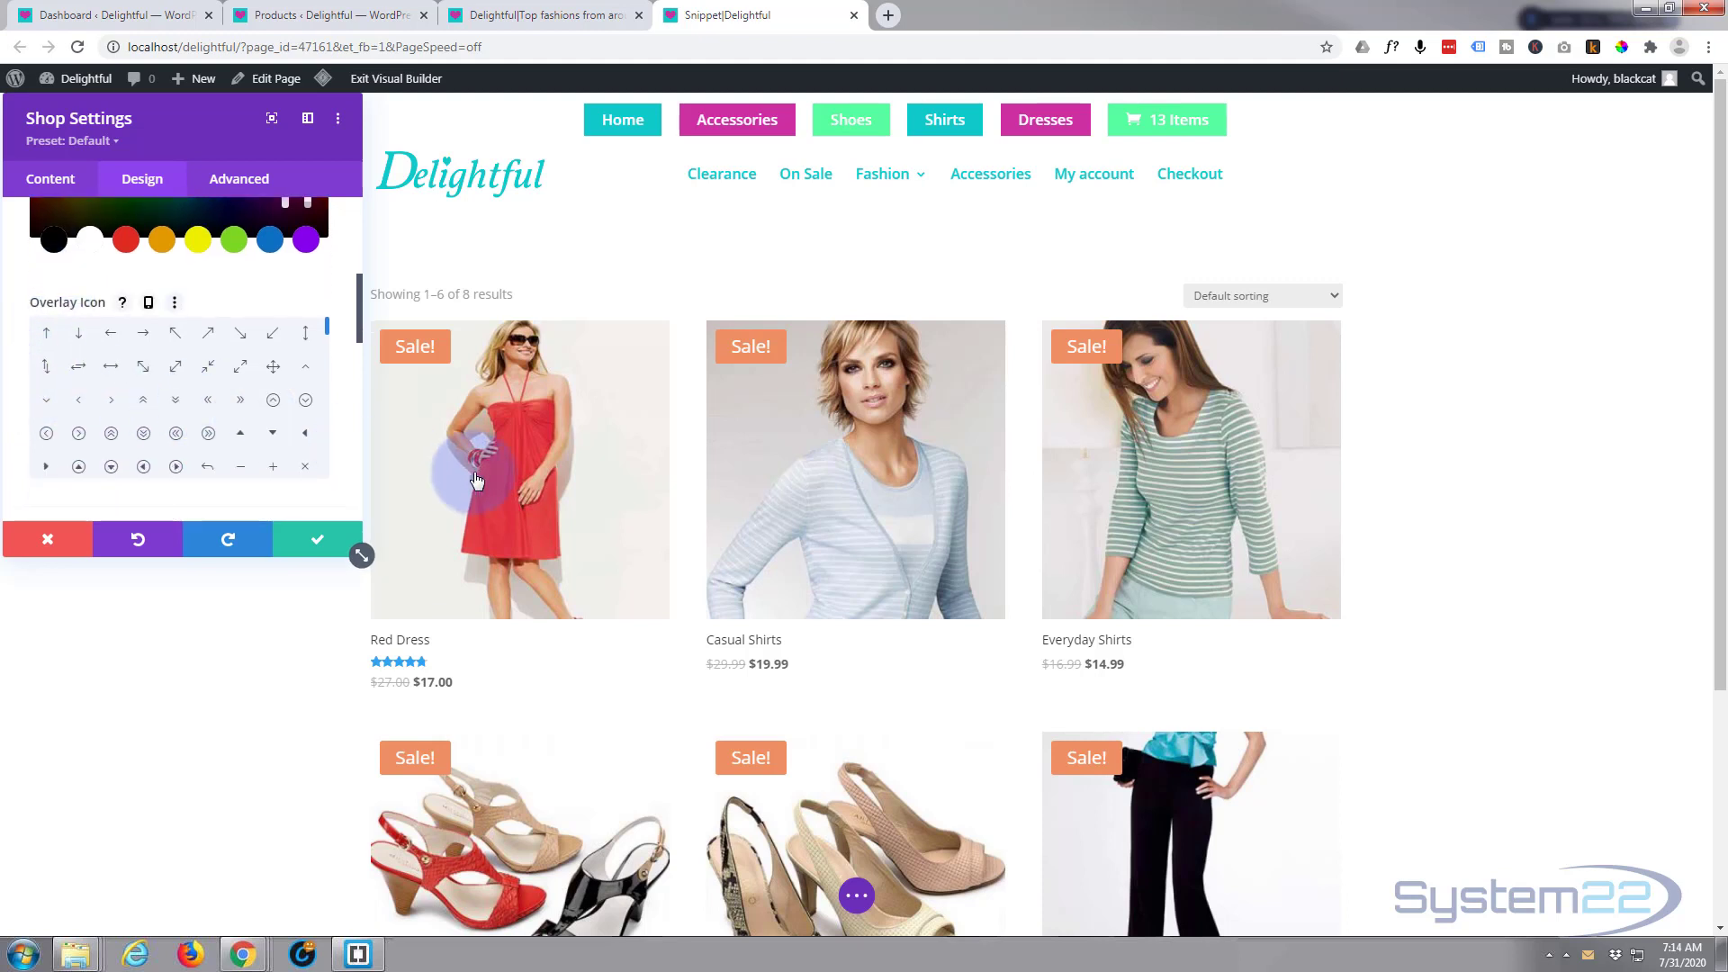
{"action": "scroll", "coordinate": [228, 389], "scroll_direction": "down", "scroll_amount": 1}
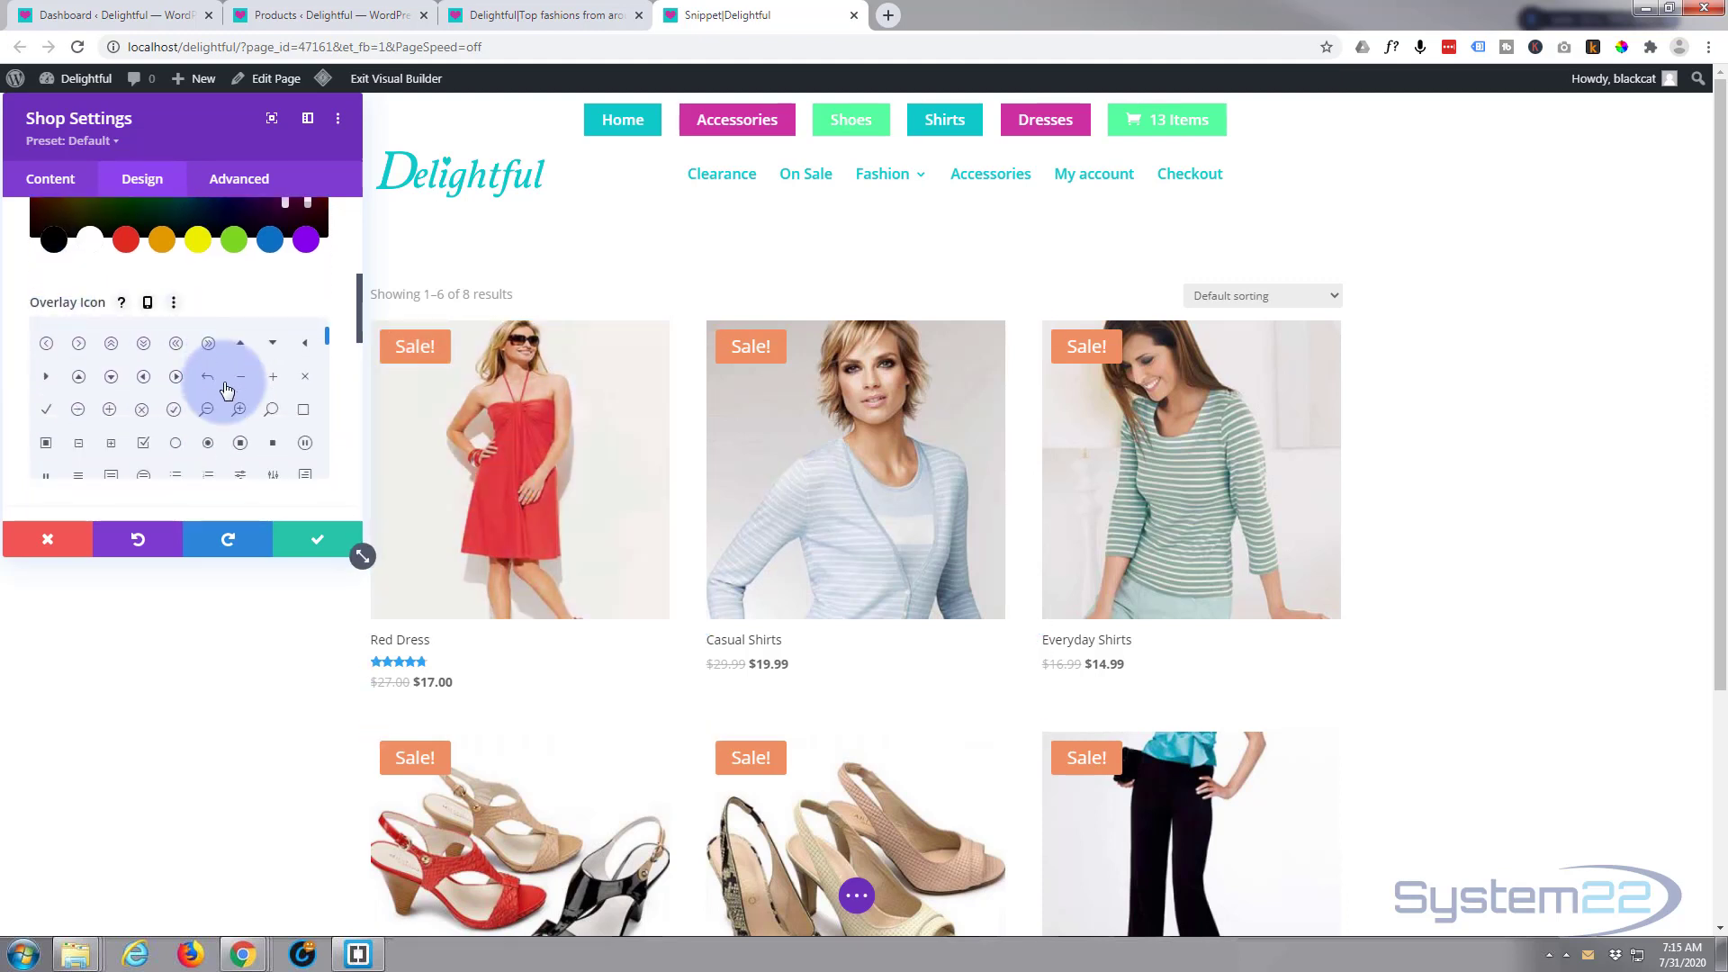
{"action": "left_click", "coordinate": [273, 413]}
{"action": "scroll", "coordinate": [261, 410], "scroll_direction": "down", "scroll_amount": 2}
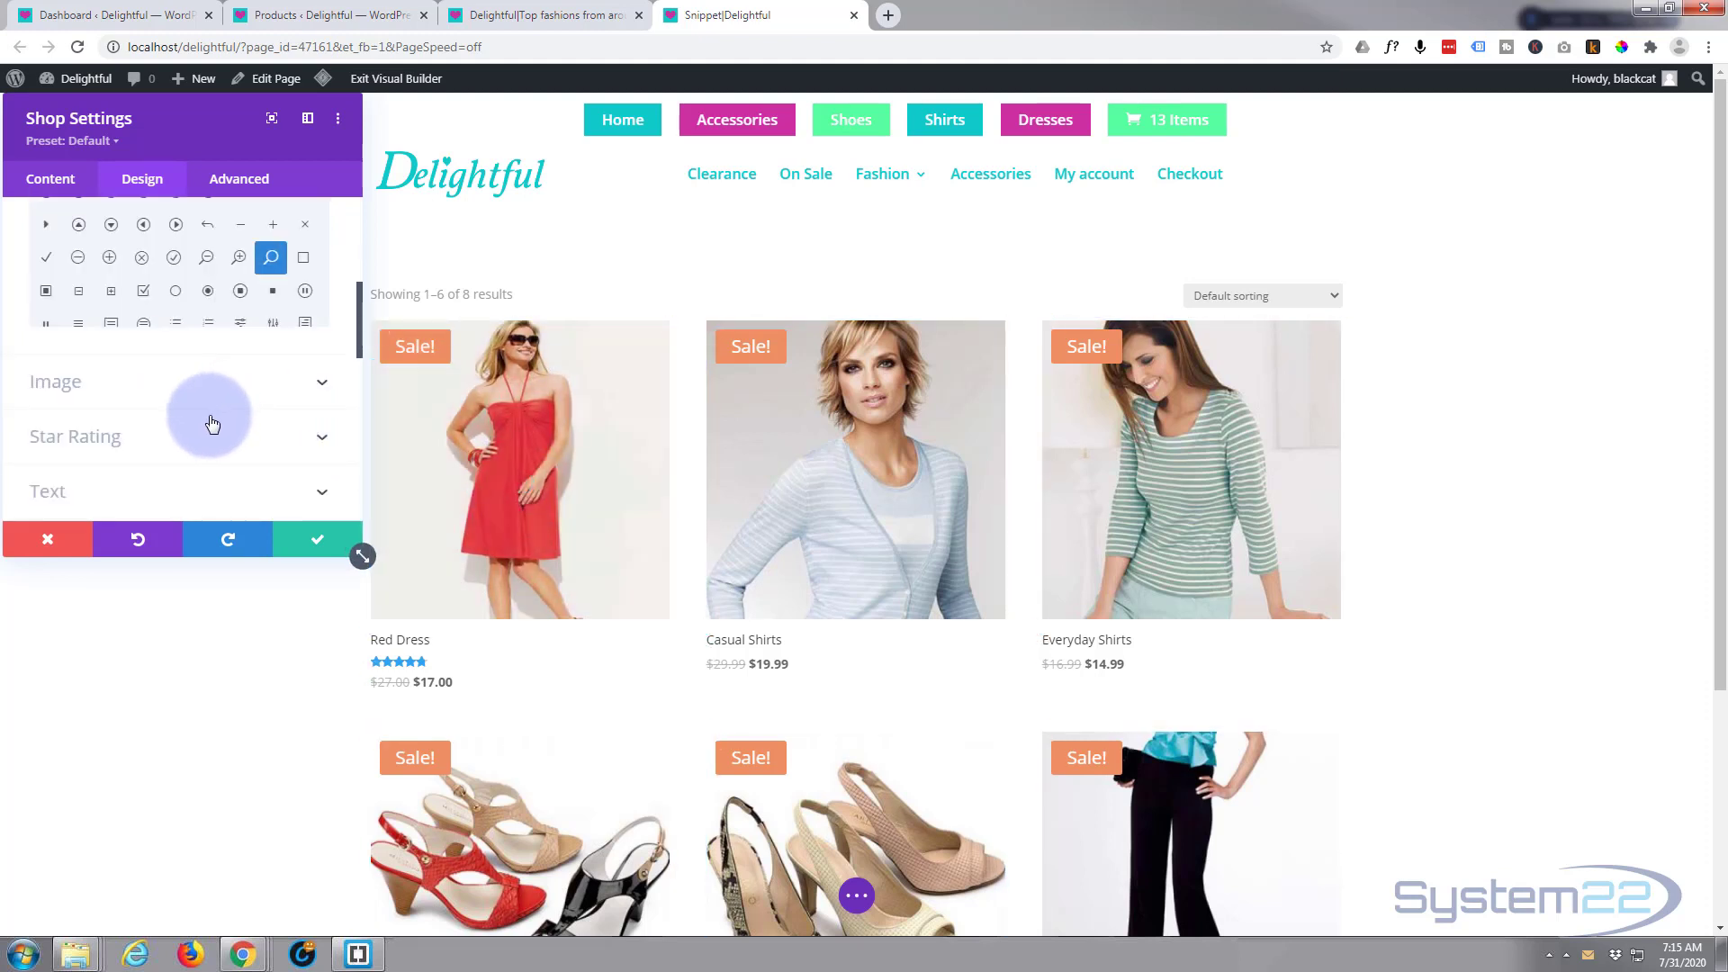
{"action": "scroll", "coordinate": [23, 328], "scroll_direction": "up", "scroll_amount": 2}
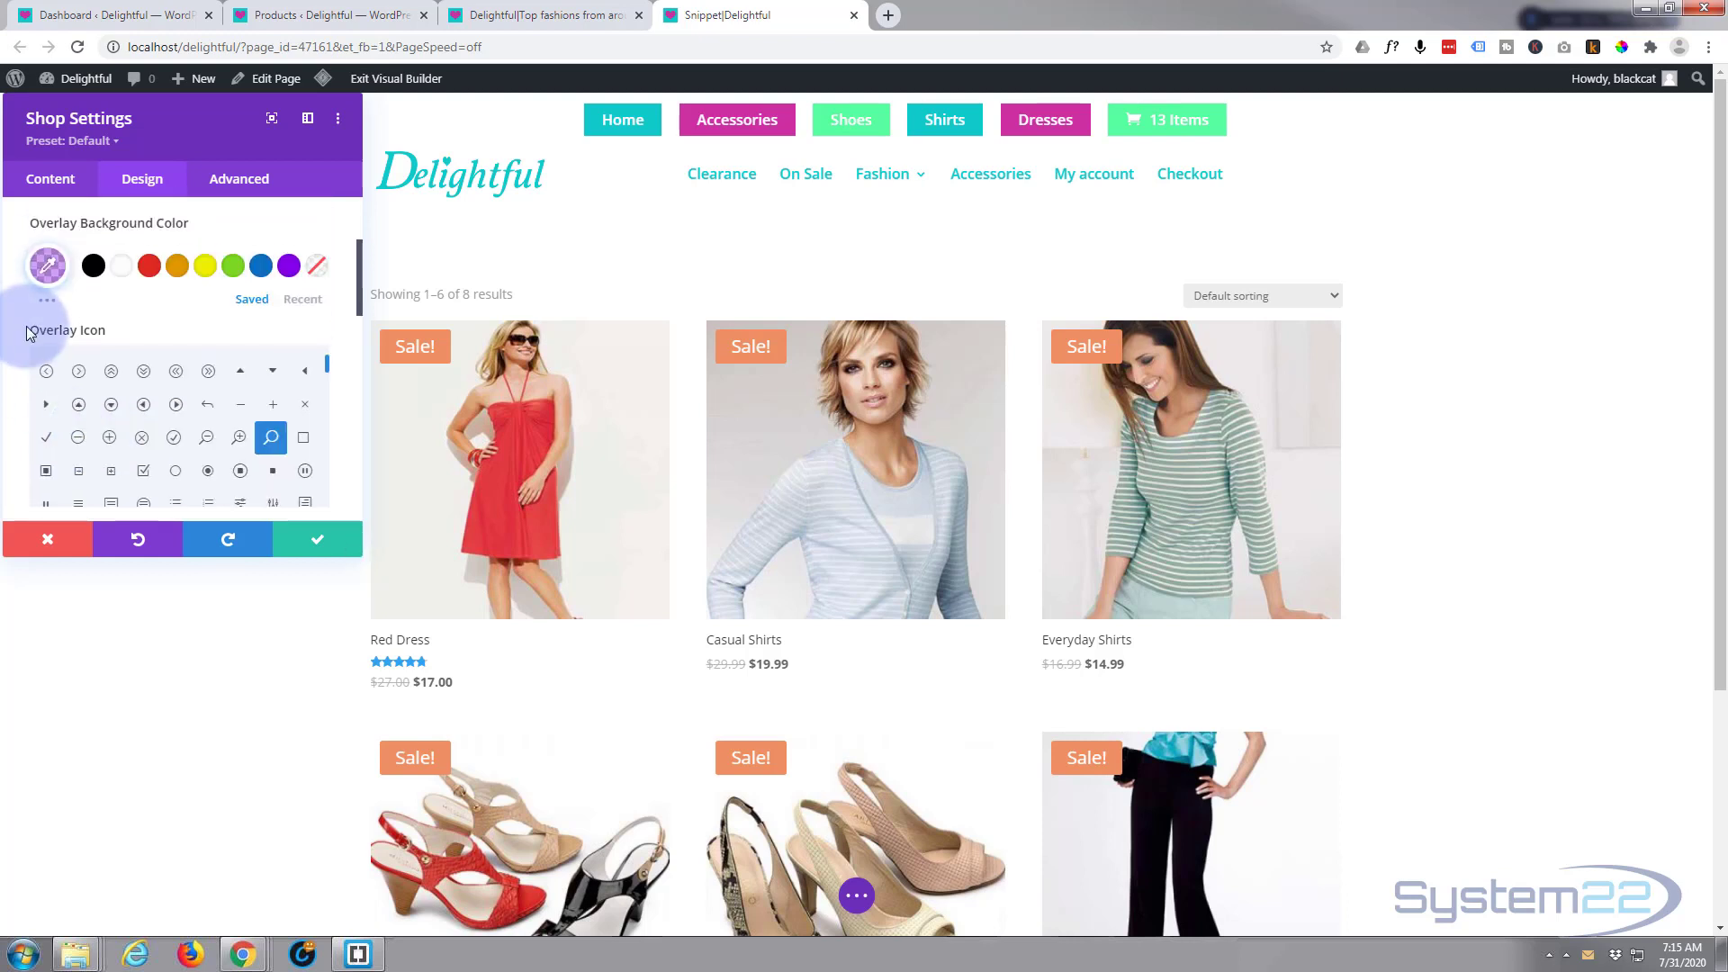
{"action": "scroll", "coordinate": [49, 326], "scroll_direction": "up", "scroll_amount": 1}
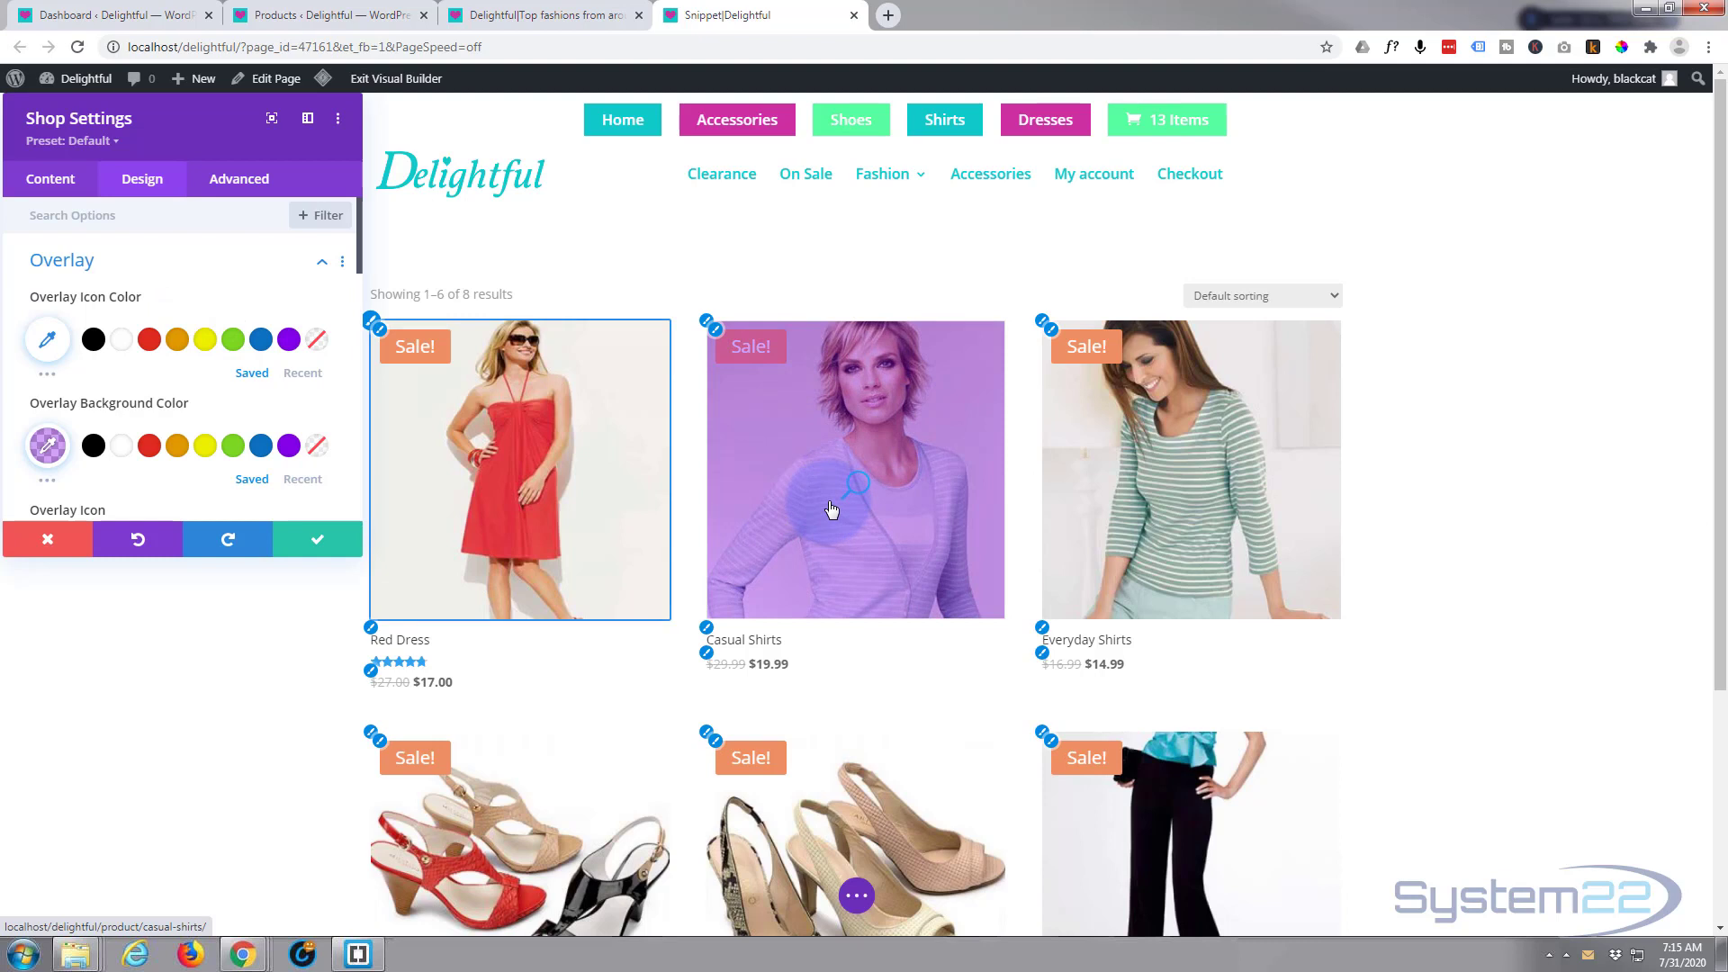
{"action": "left_click", "coordinate": [125, 345]}
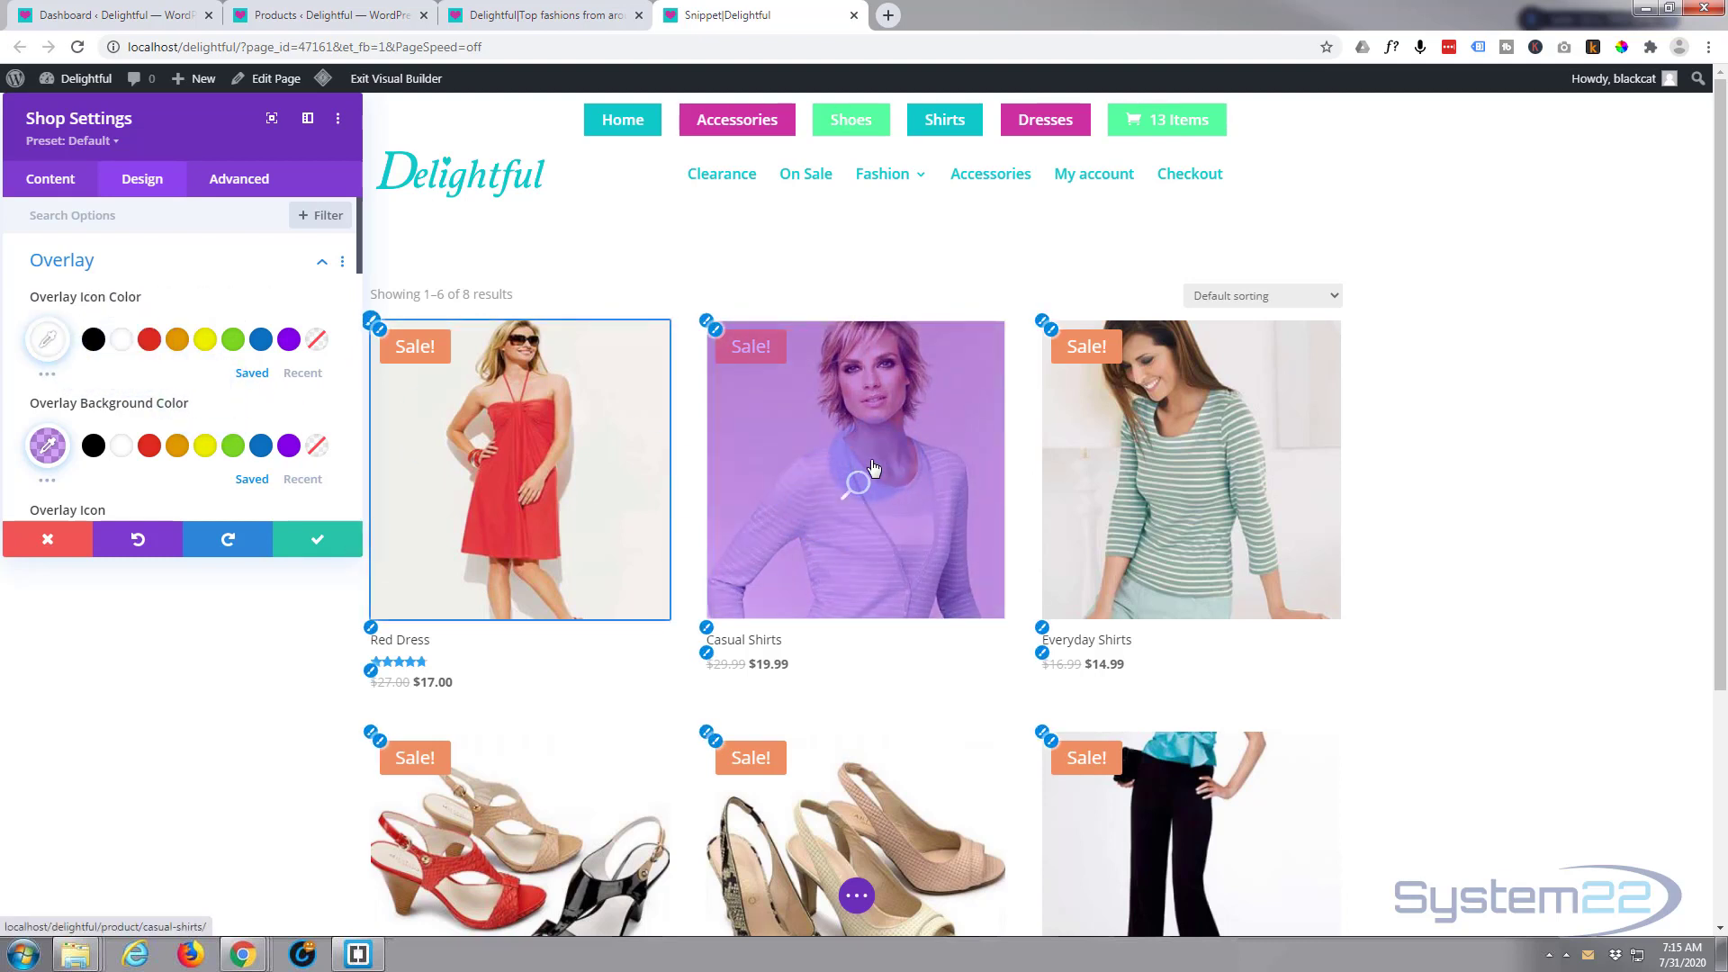
- Expand the Image design options of the Shop module
{"action": "scroll", "coordinate": [127, 377], "scroll_direction": "down", "scroll_amount": 1}
{"action": "scroll", "coordinate": [127, 378], "scroll_direction": "down", "scroll_amount": 1}
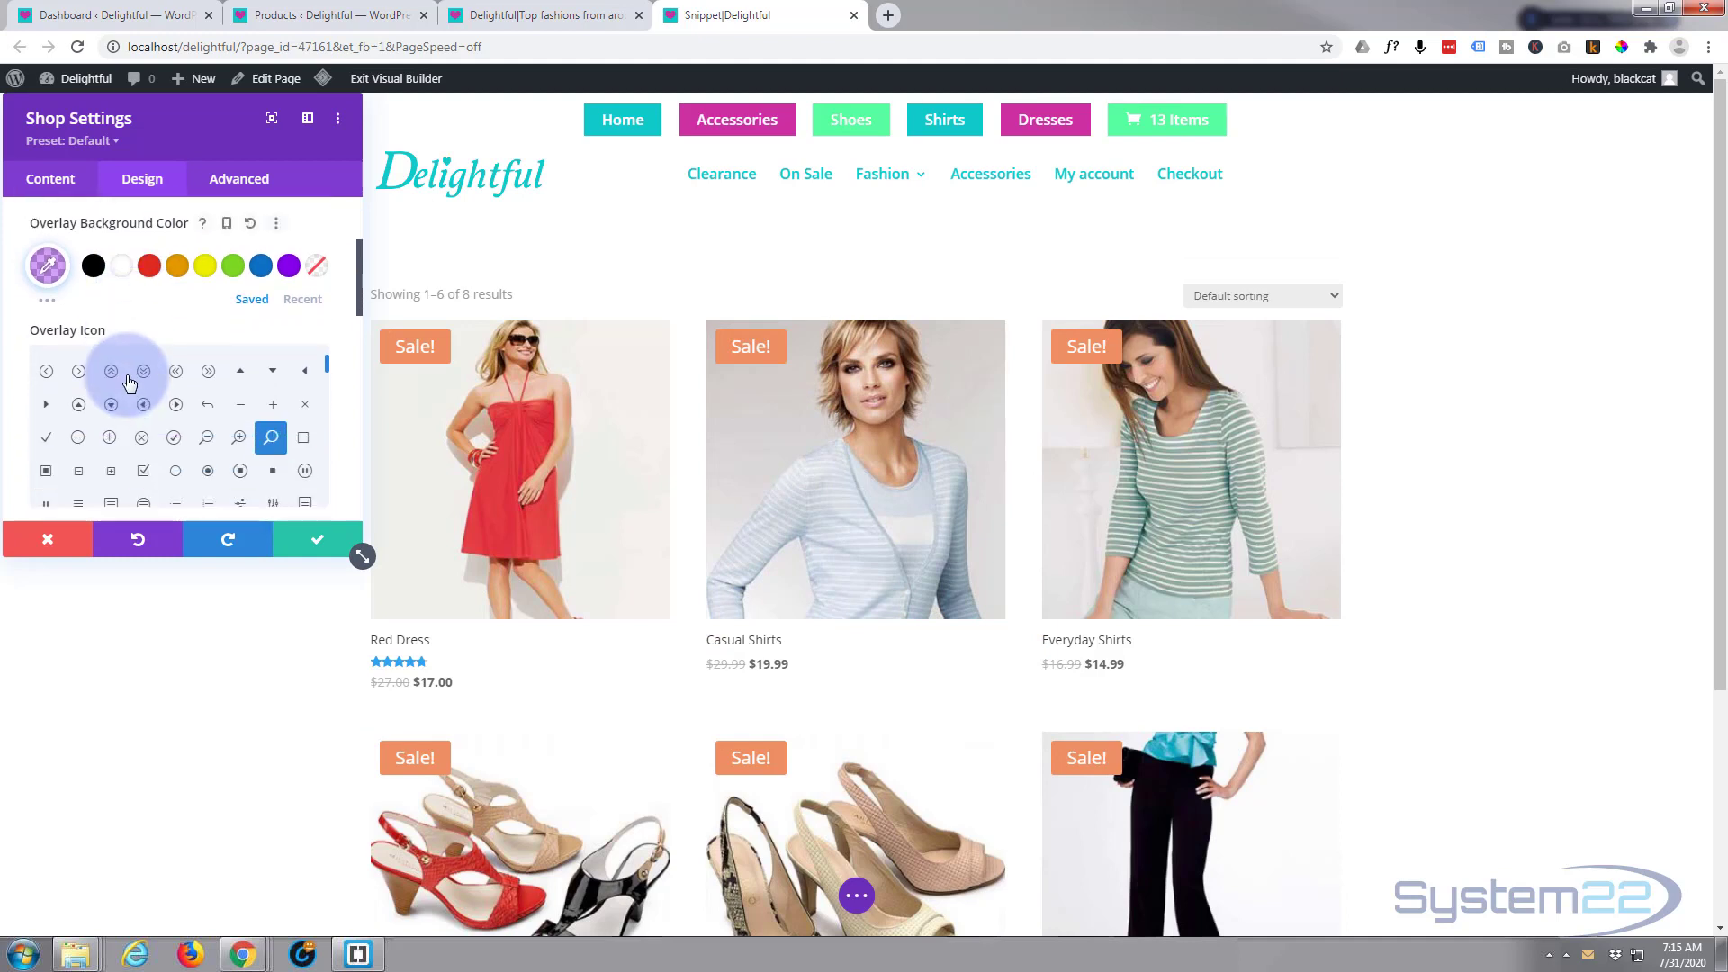
{"action": "scroll", "coordinate": [17, 373], "scroll_direction": "down", "scroll_amount": 2}
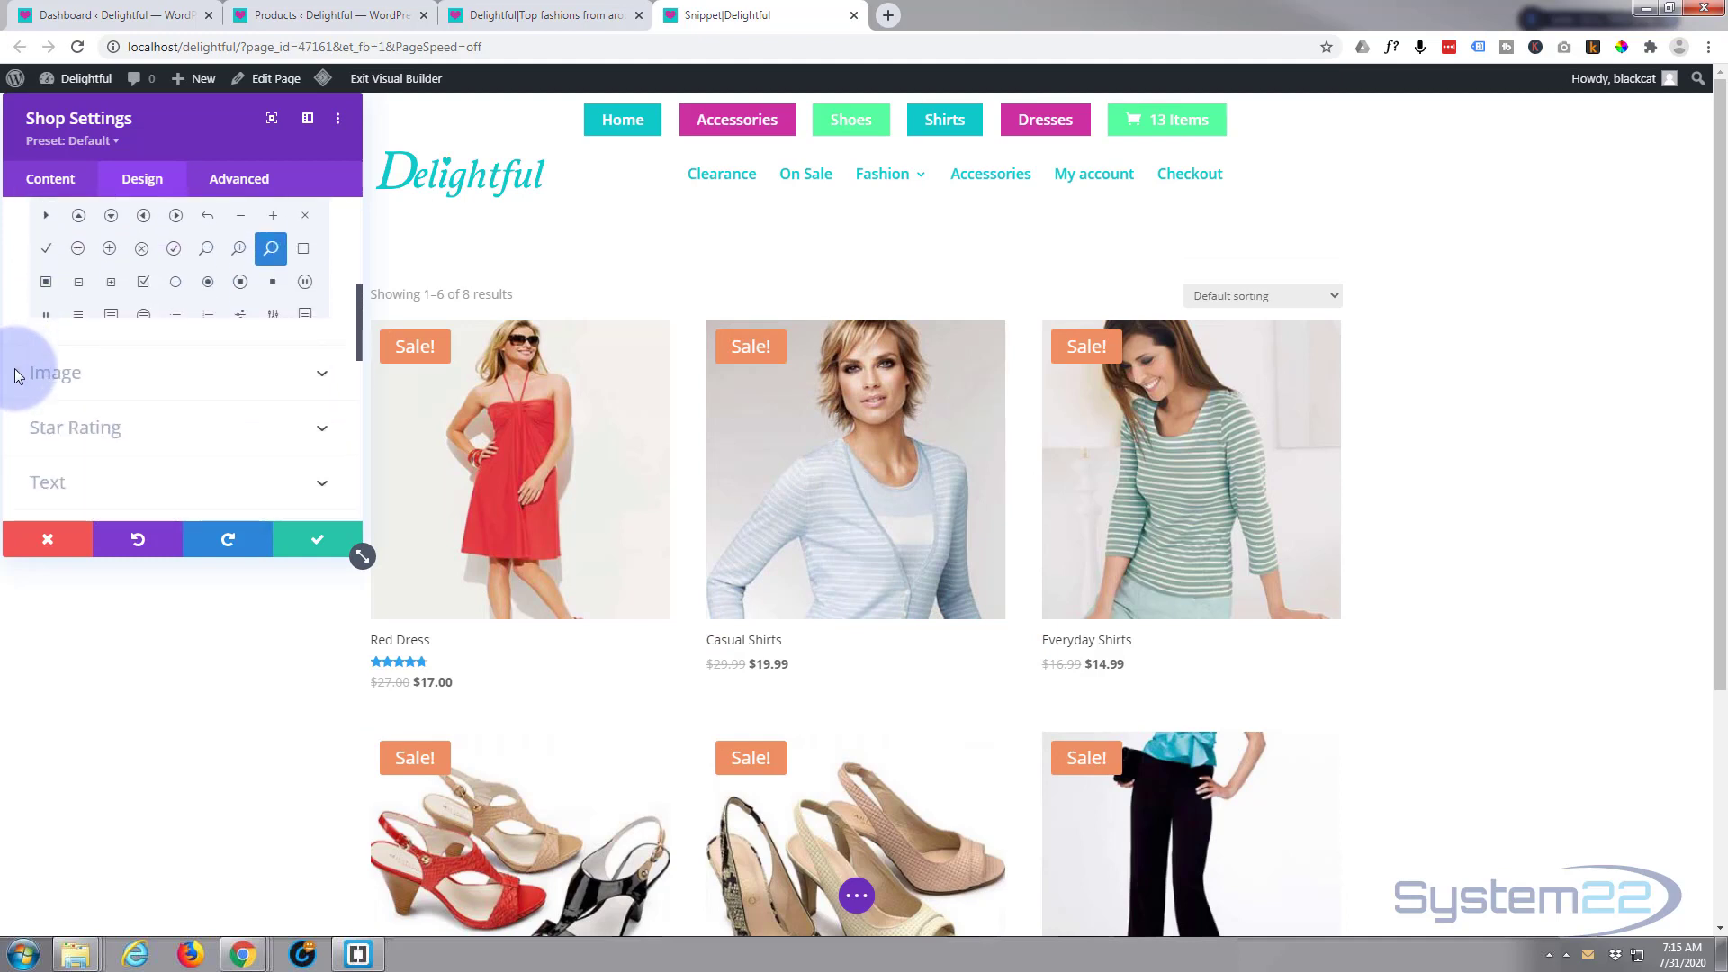
{"action": "scroll", "coordinate": [81, 351], "scroll_direction": "down", "scroll_amount": 1}
{"action": "left_click", "coordinate": [139, 315]}
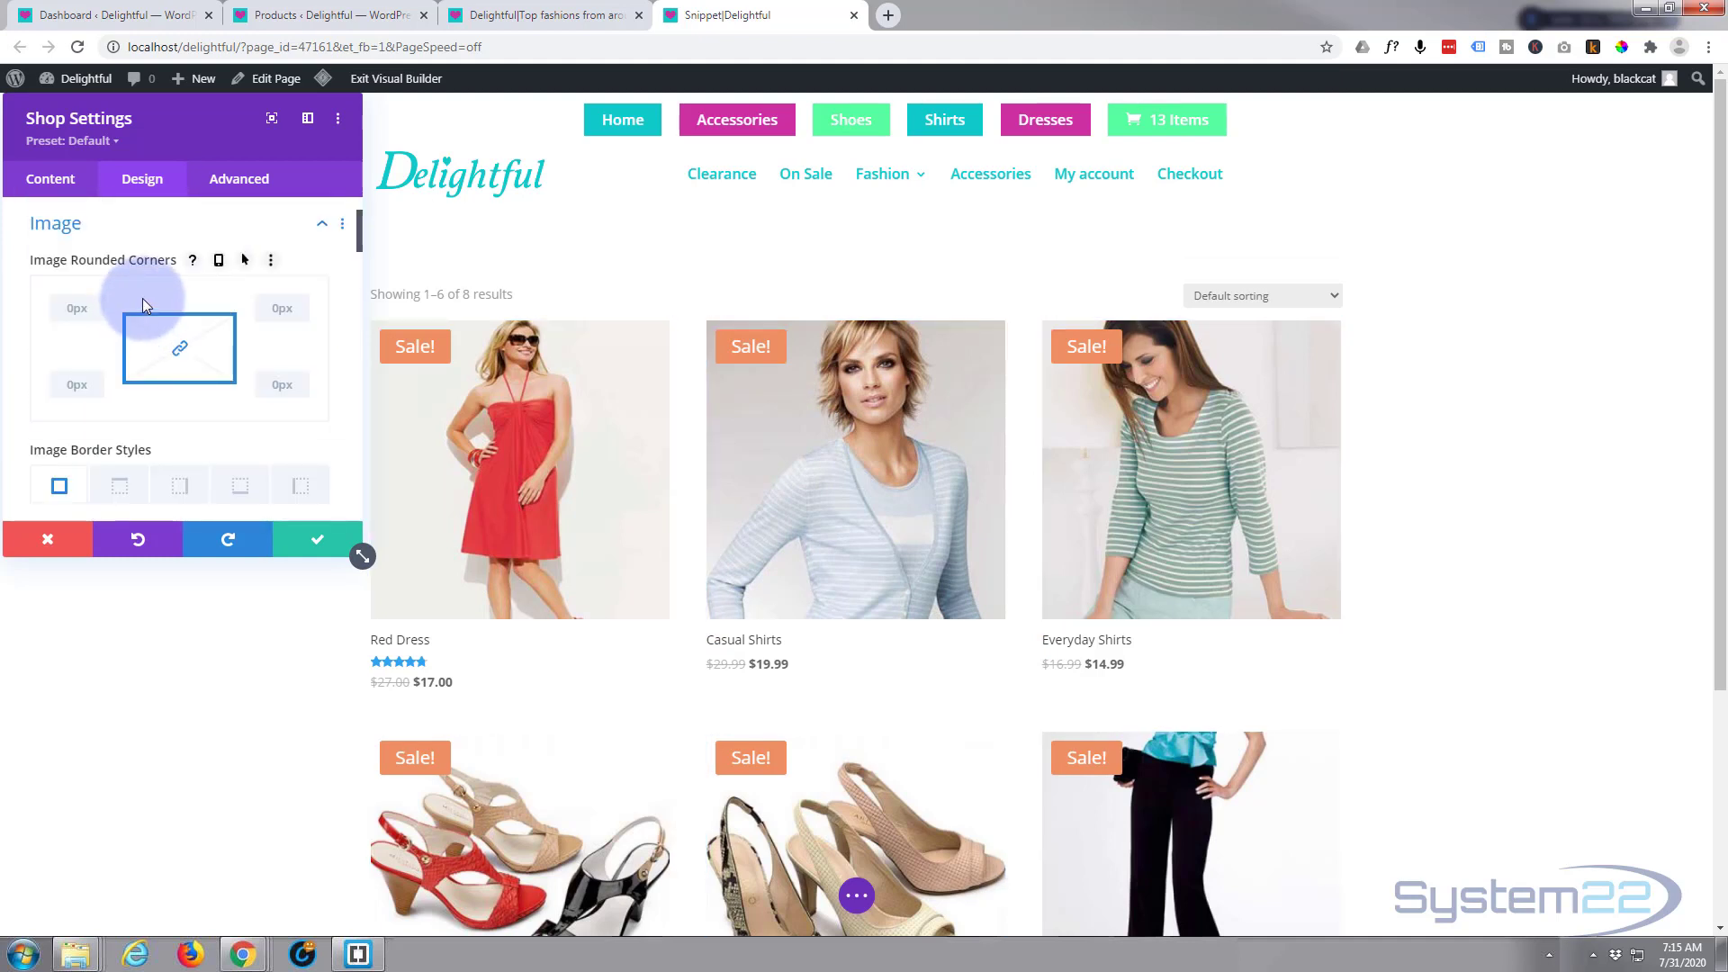
- Edit the image corner radius and give product images a 2px purple border
{"action": "left_click", "coordinate": [72, 309]}
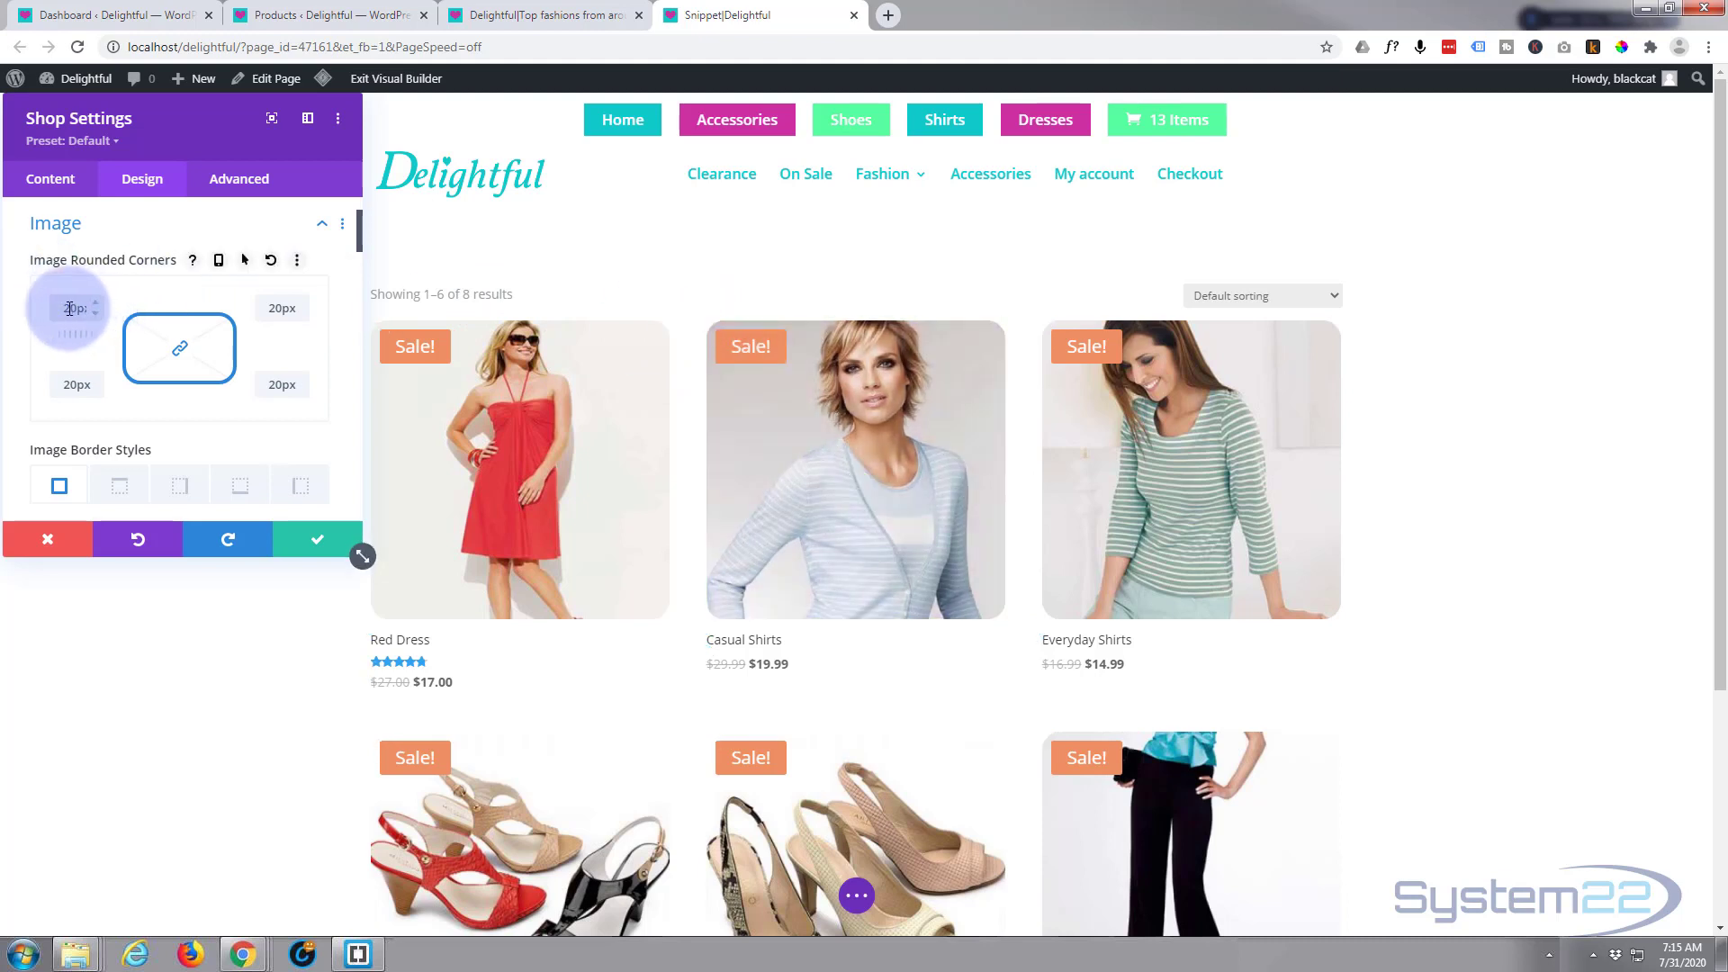
{"action": "mouse_move", "coordinate": [66, 309]}
{"action": "left_mouse_down"}
{"action": "mouse_move", "coordinate": [97, 315]}
{"action": "mouse_move", "coordinate": [62, 286]}
{"action": "left_mouse_up"}
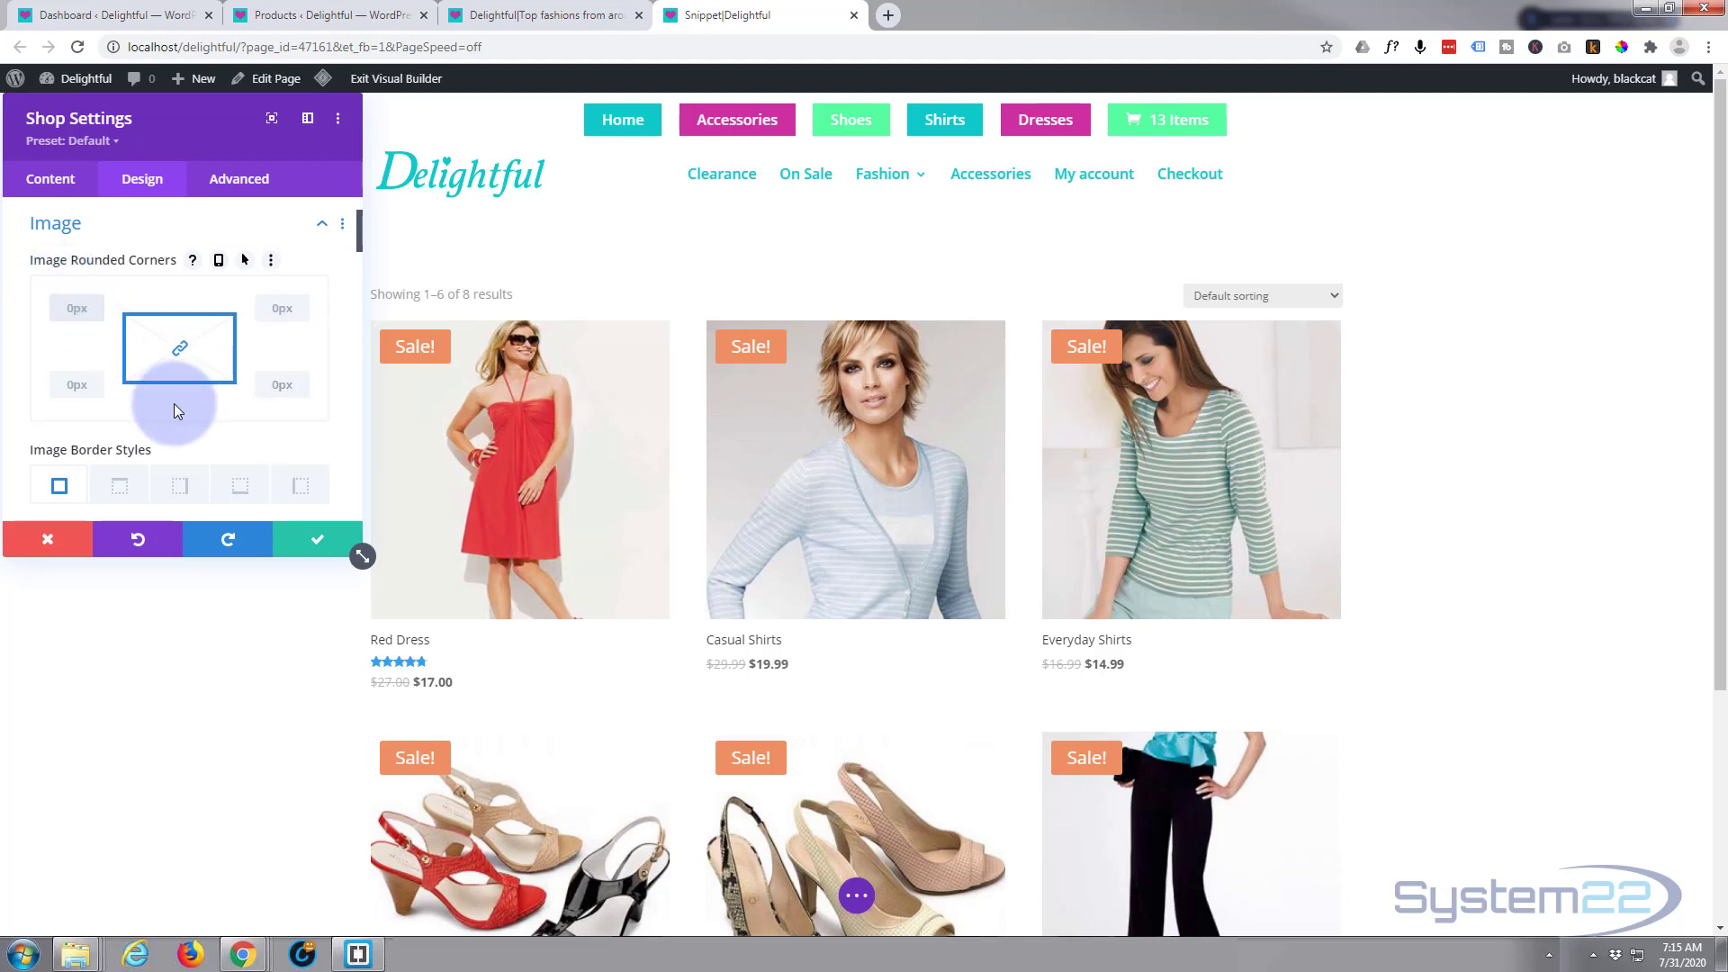
{"action": "scroll", "coordinate": [175, 403], "scroll_direction": "down", "scroll_amount": 3}
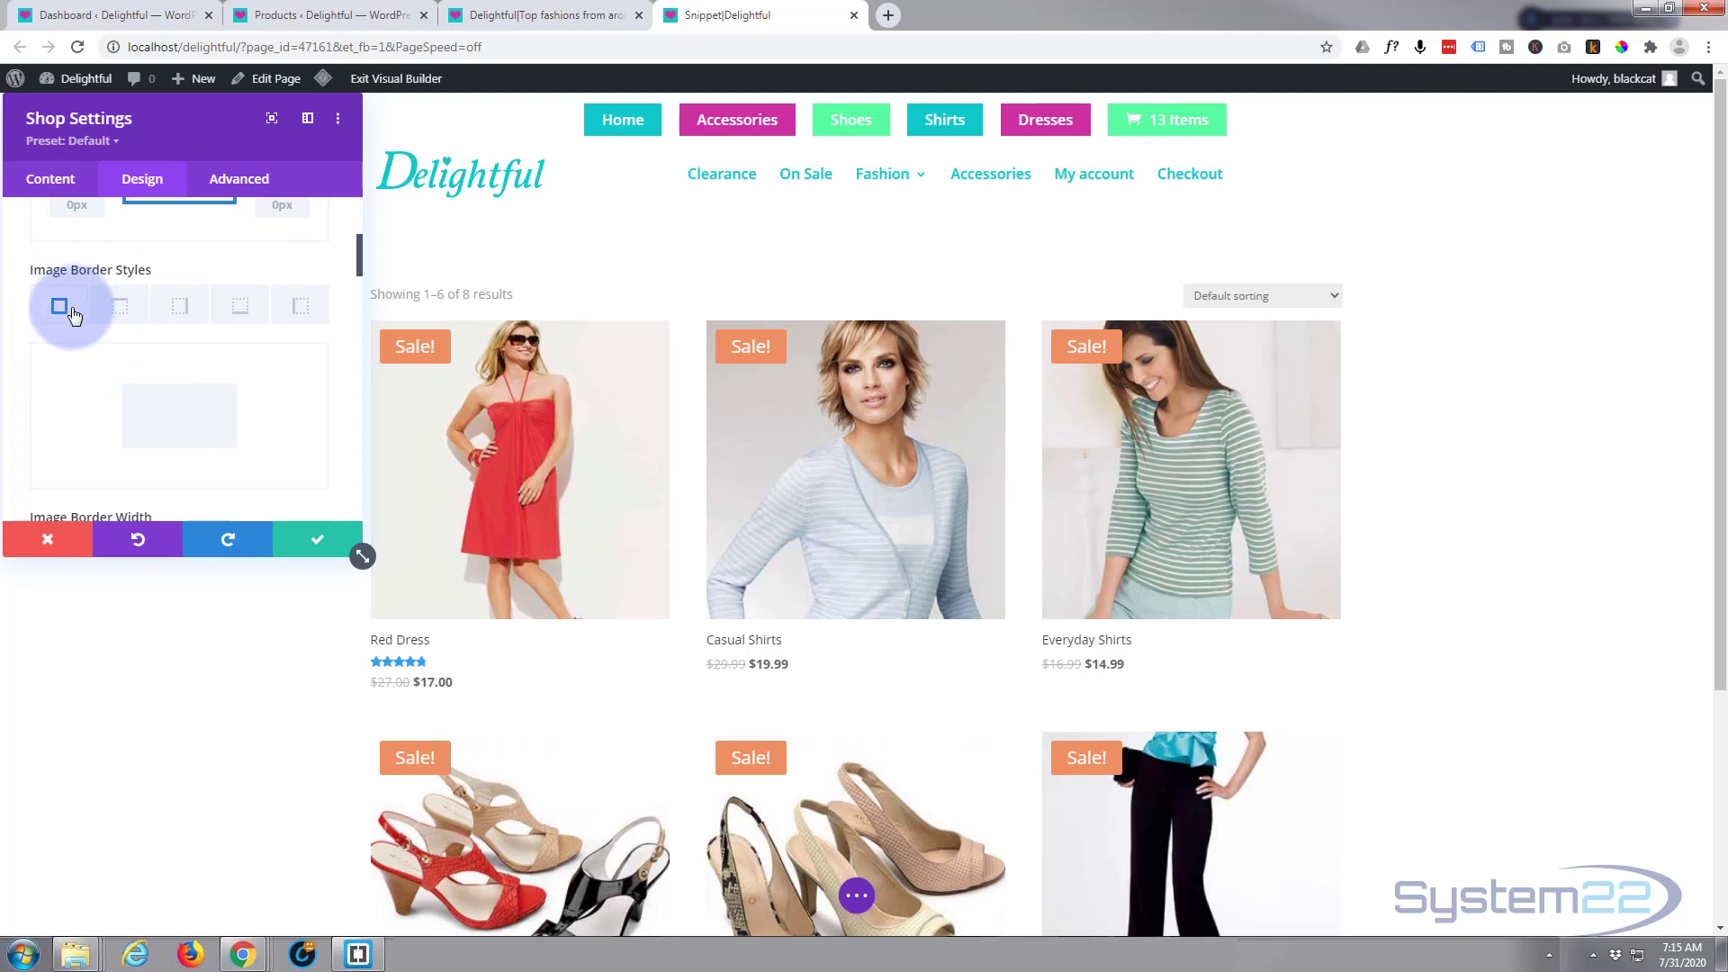
{"action": "scroll", "coordinate": [73, 314], "scroll_direction": "down", "scroll_amount": 2}
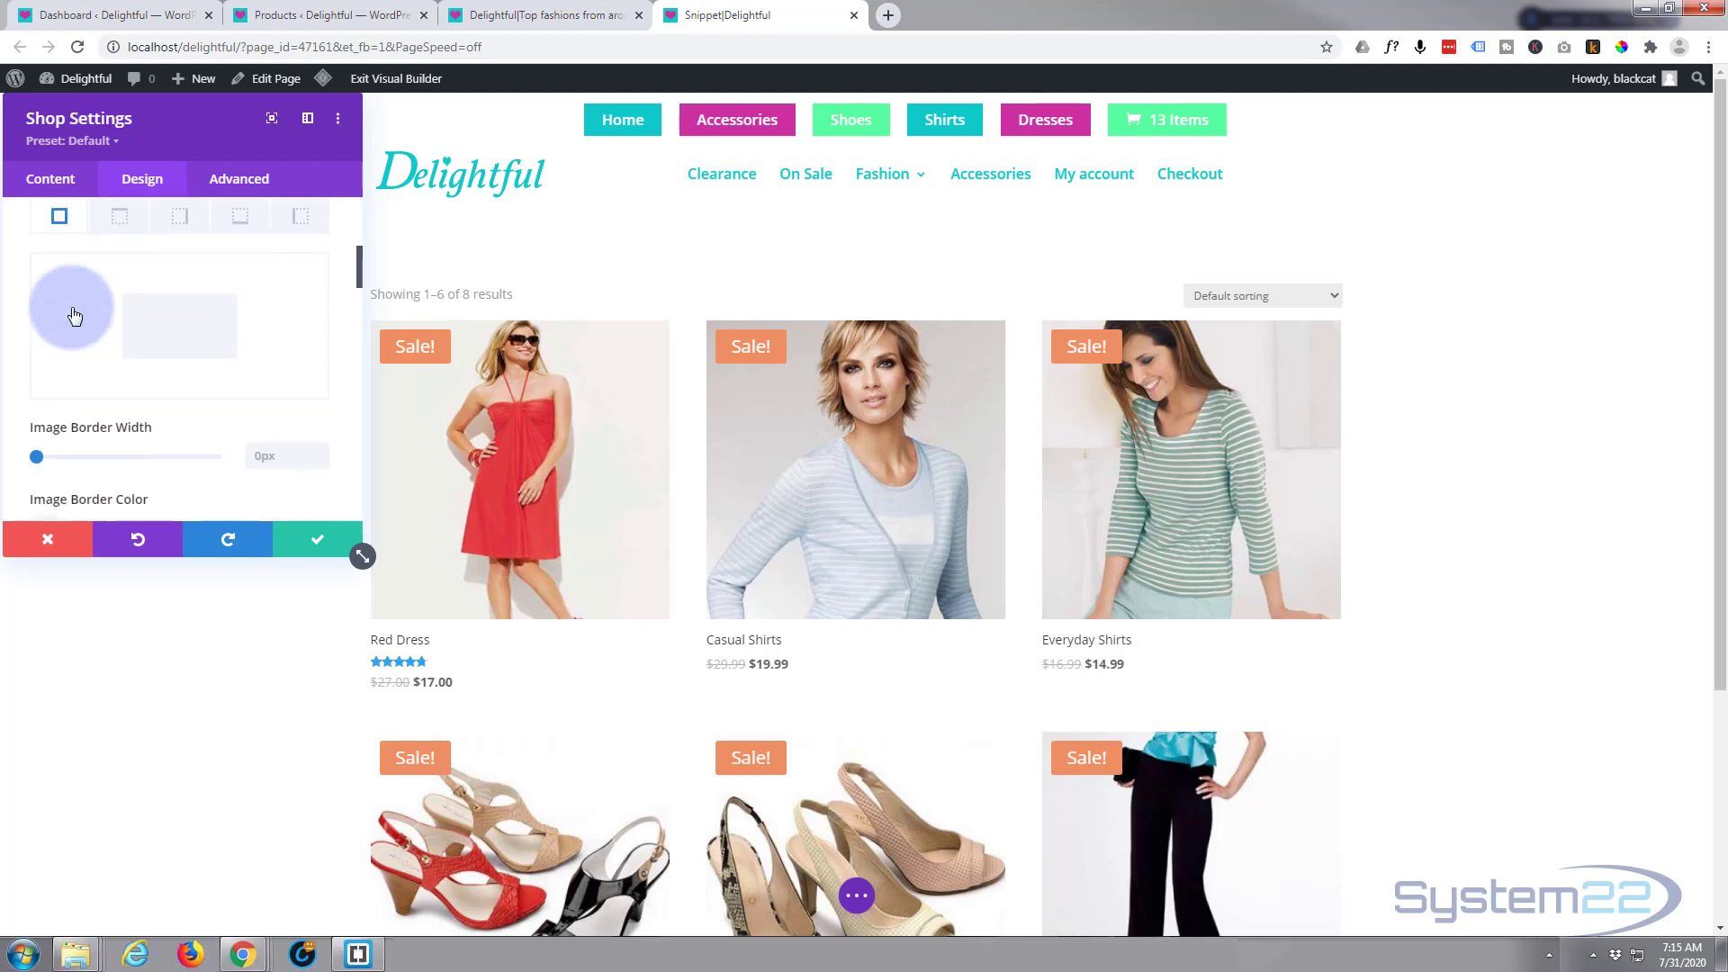
{"action": "left_click", "coordinate": [316, 360]}
{"action": "type", "text": "1"}
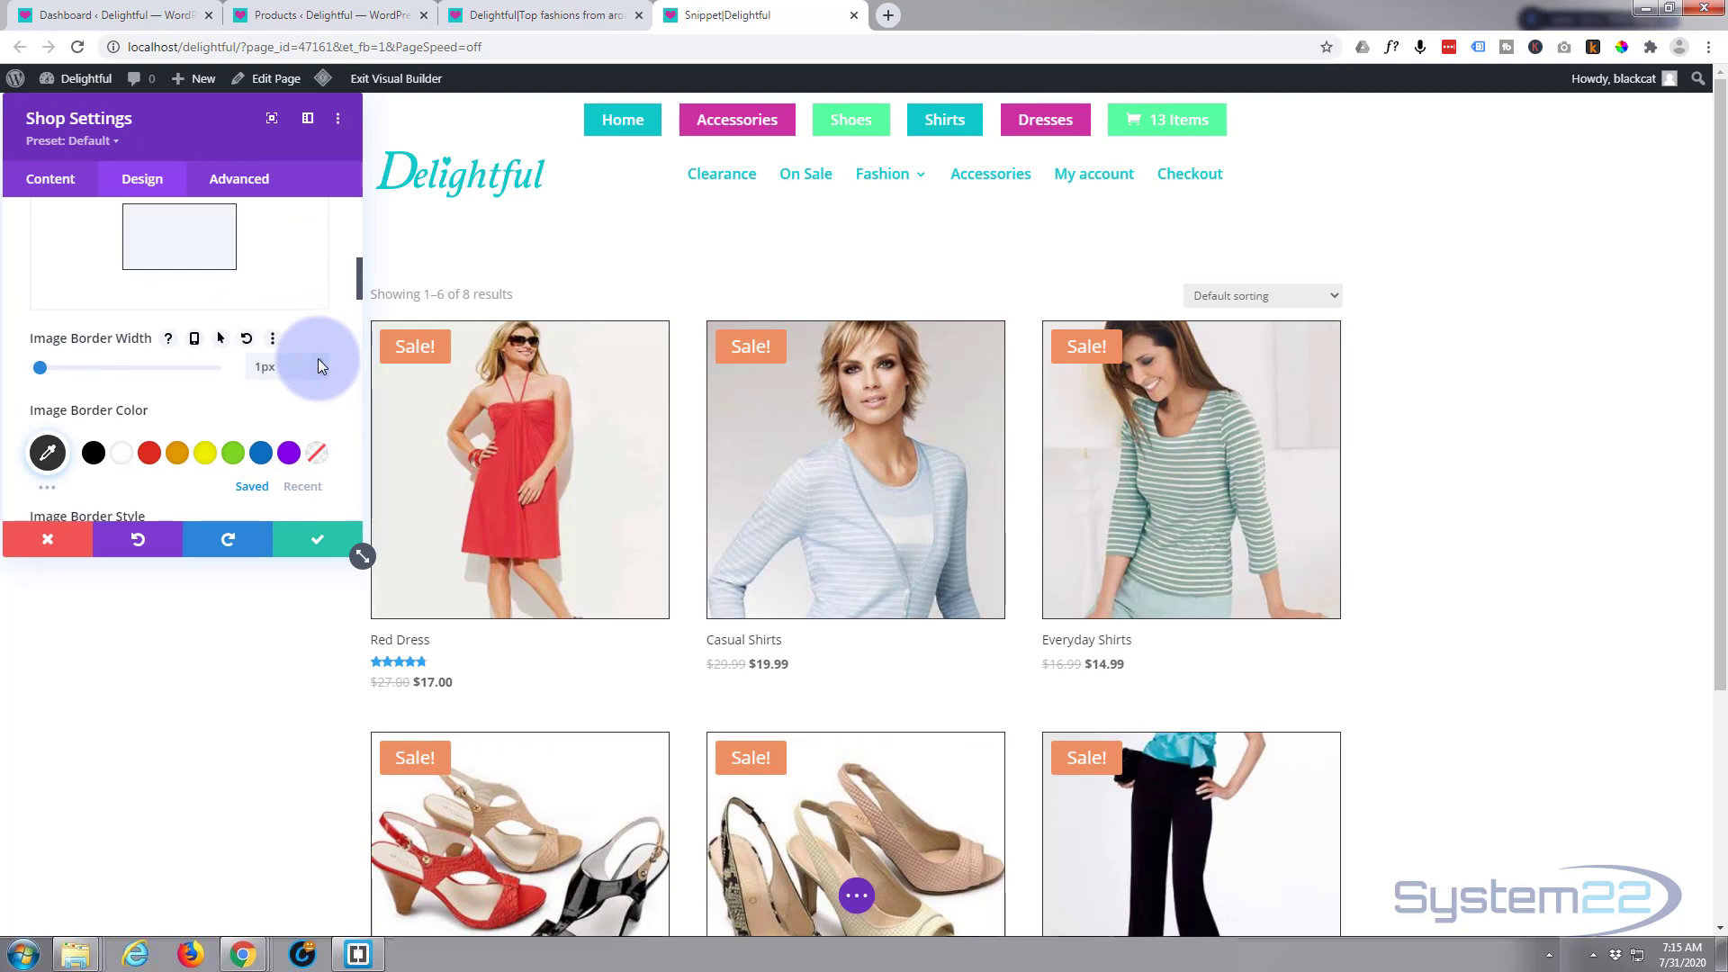
{"action": "left_click", "coordinate": [289, 454]}
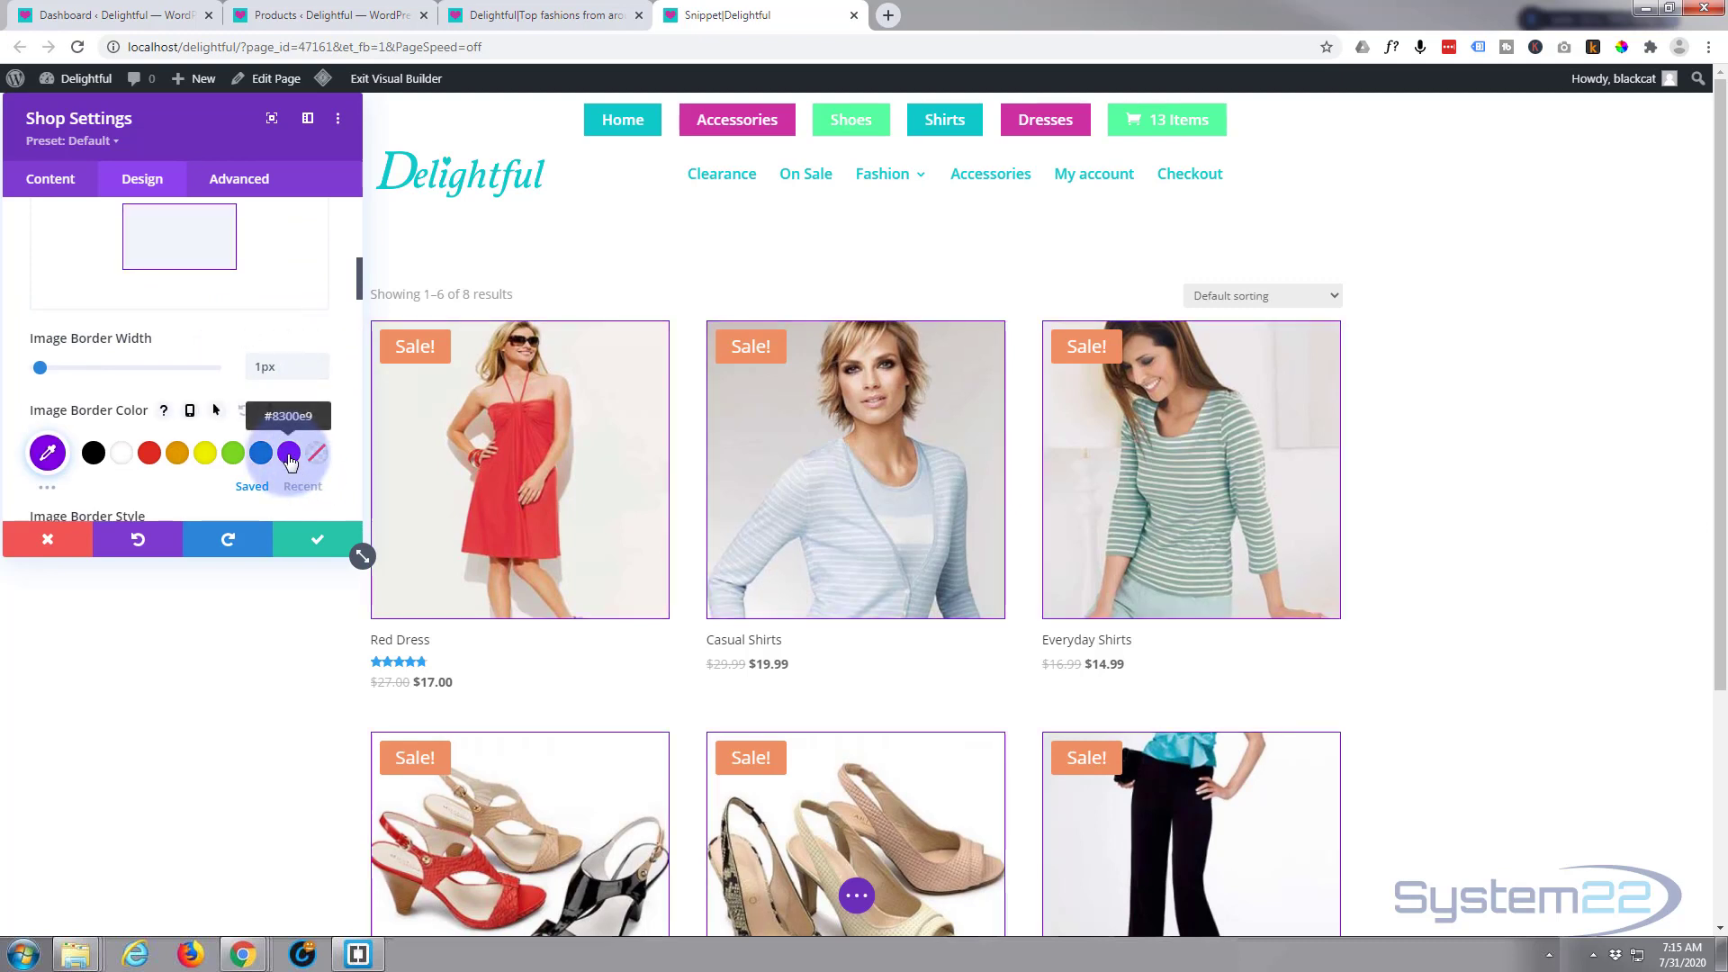
{"action": "left_click", "coordinate": [316, 360]}
{"action": "type", "text": "2"}
- Add an outer image box shadow: 12px vertical offset, 18px blur, -6px spread
{"action": "scroll", "coordinate": [72, 383], "scroll_direction": "down", "scroll_amount": 3}
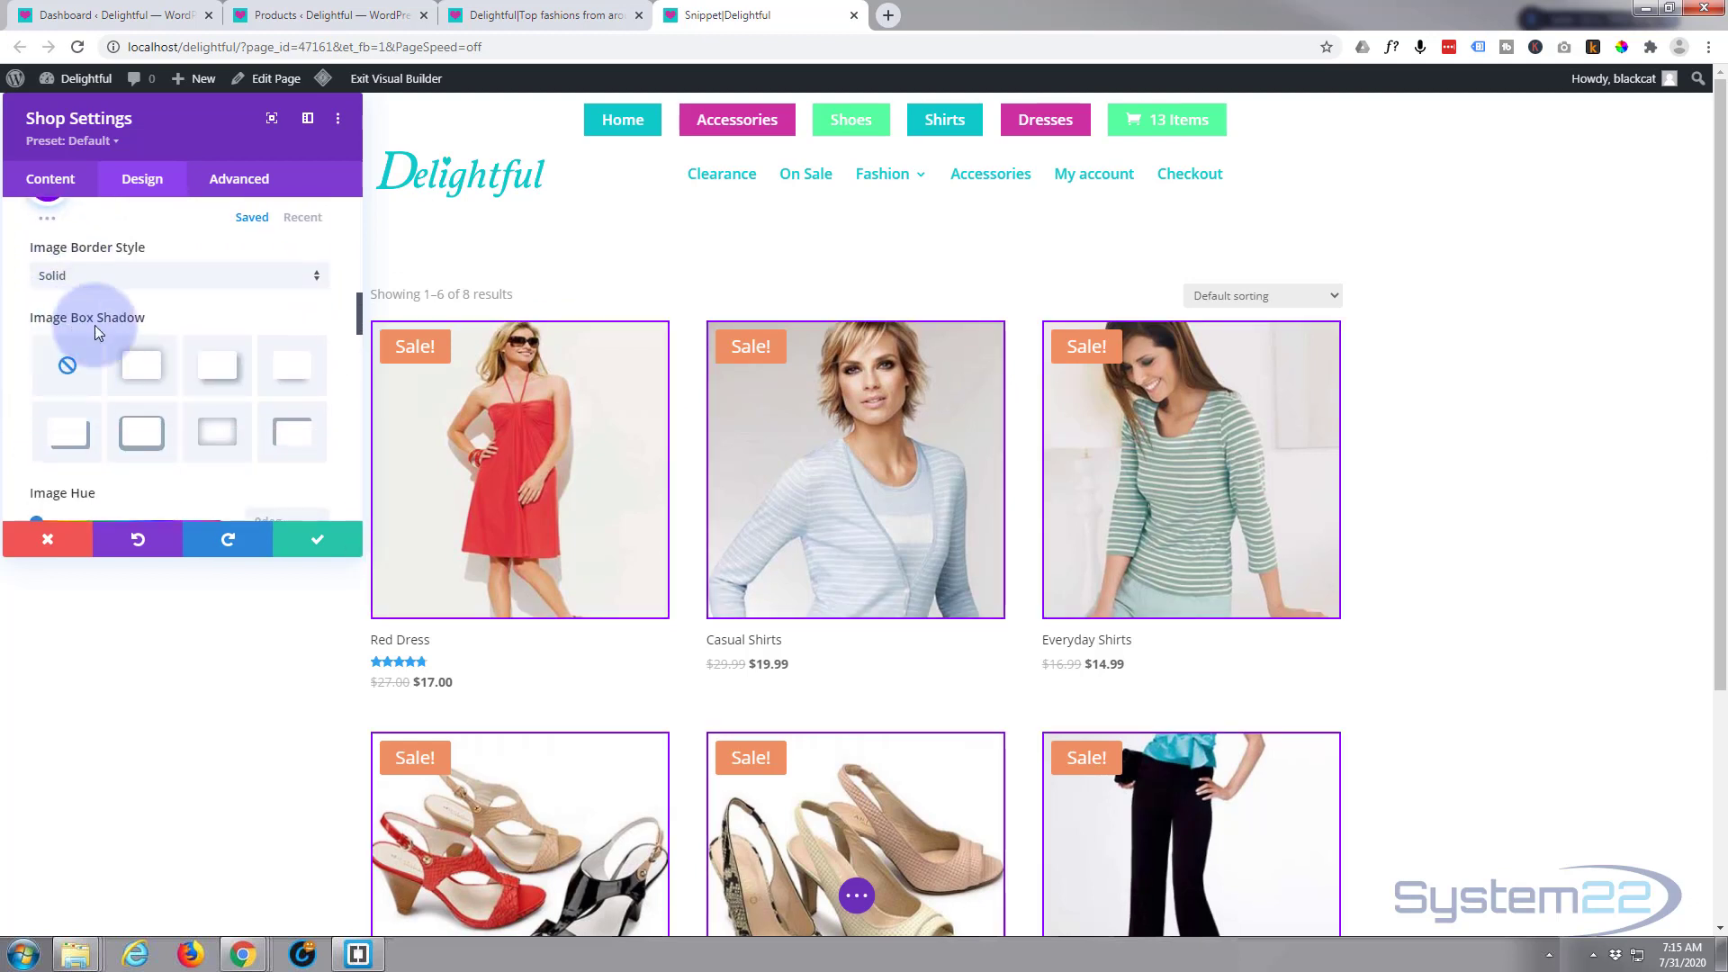
{"action": "left_click", "coordinate": [283, 378]}
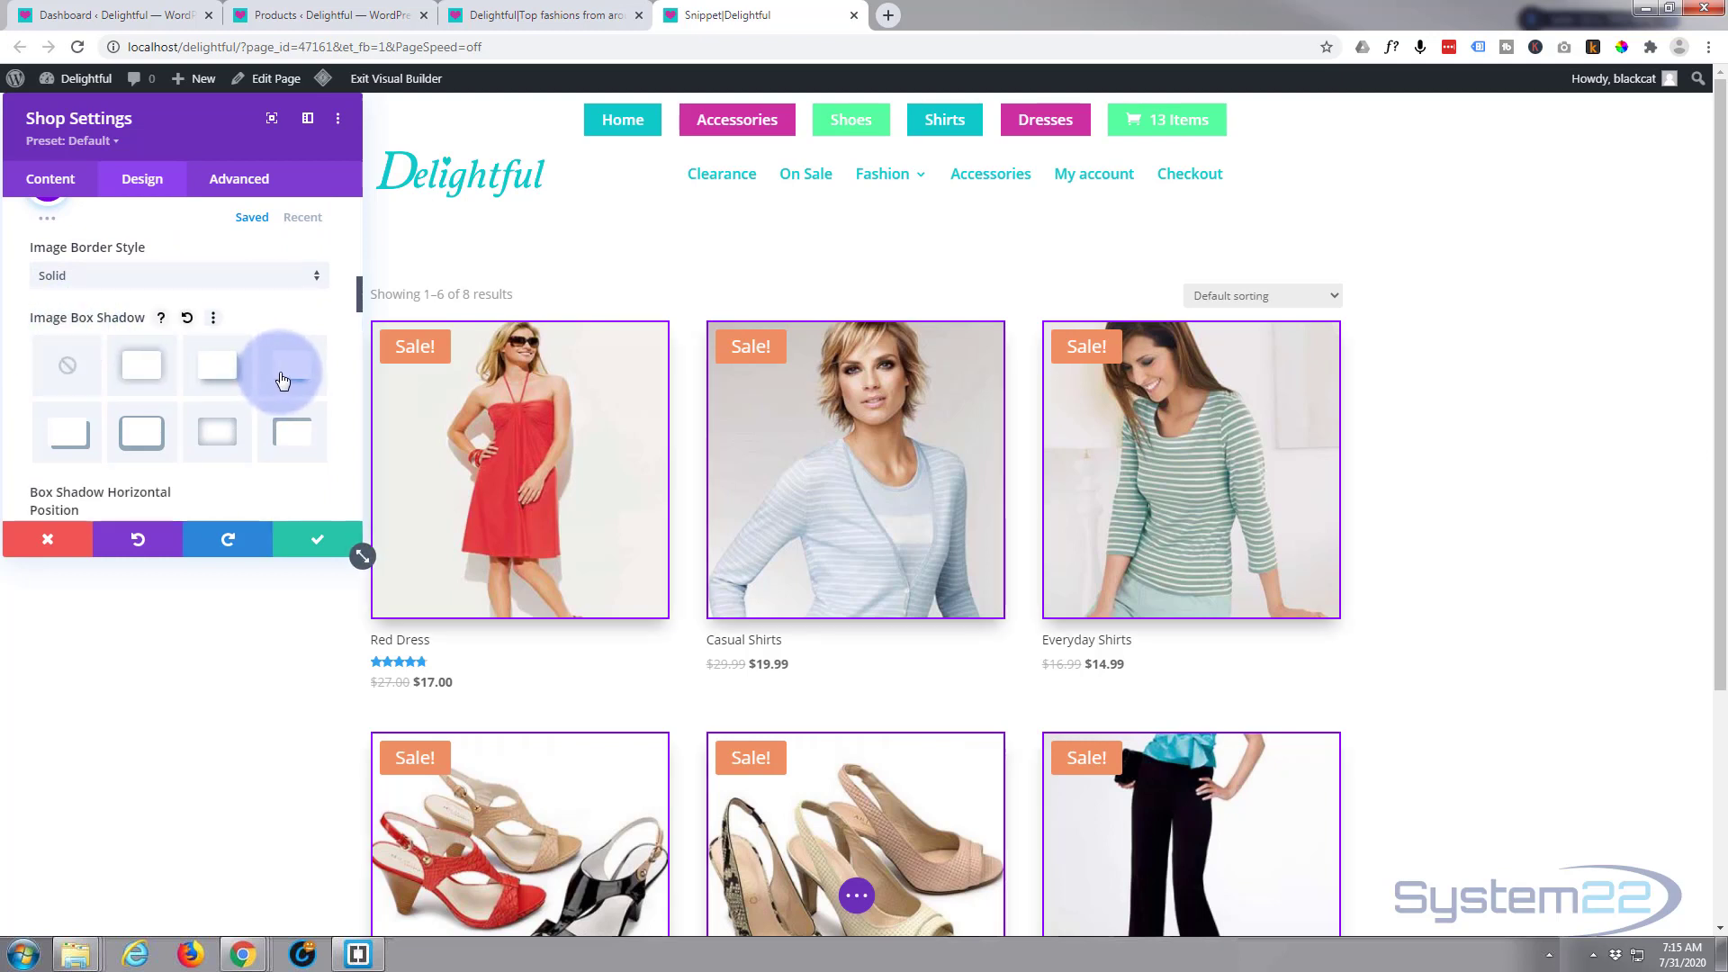
{"action": "scroll", "coordinate": [216, 425], "scroll_direction": "down", "scroll_amount": 3}
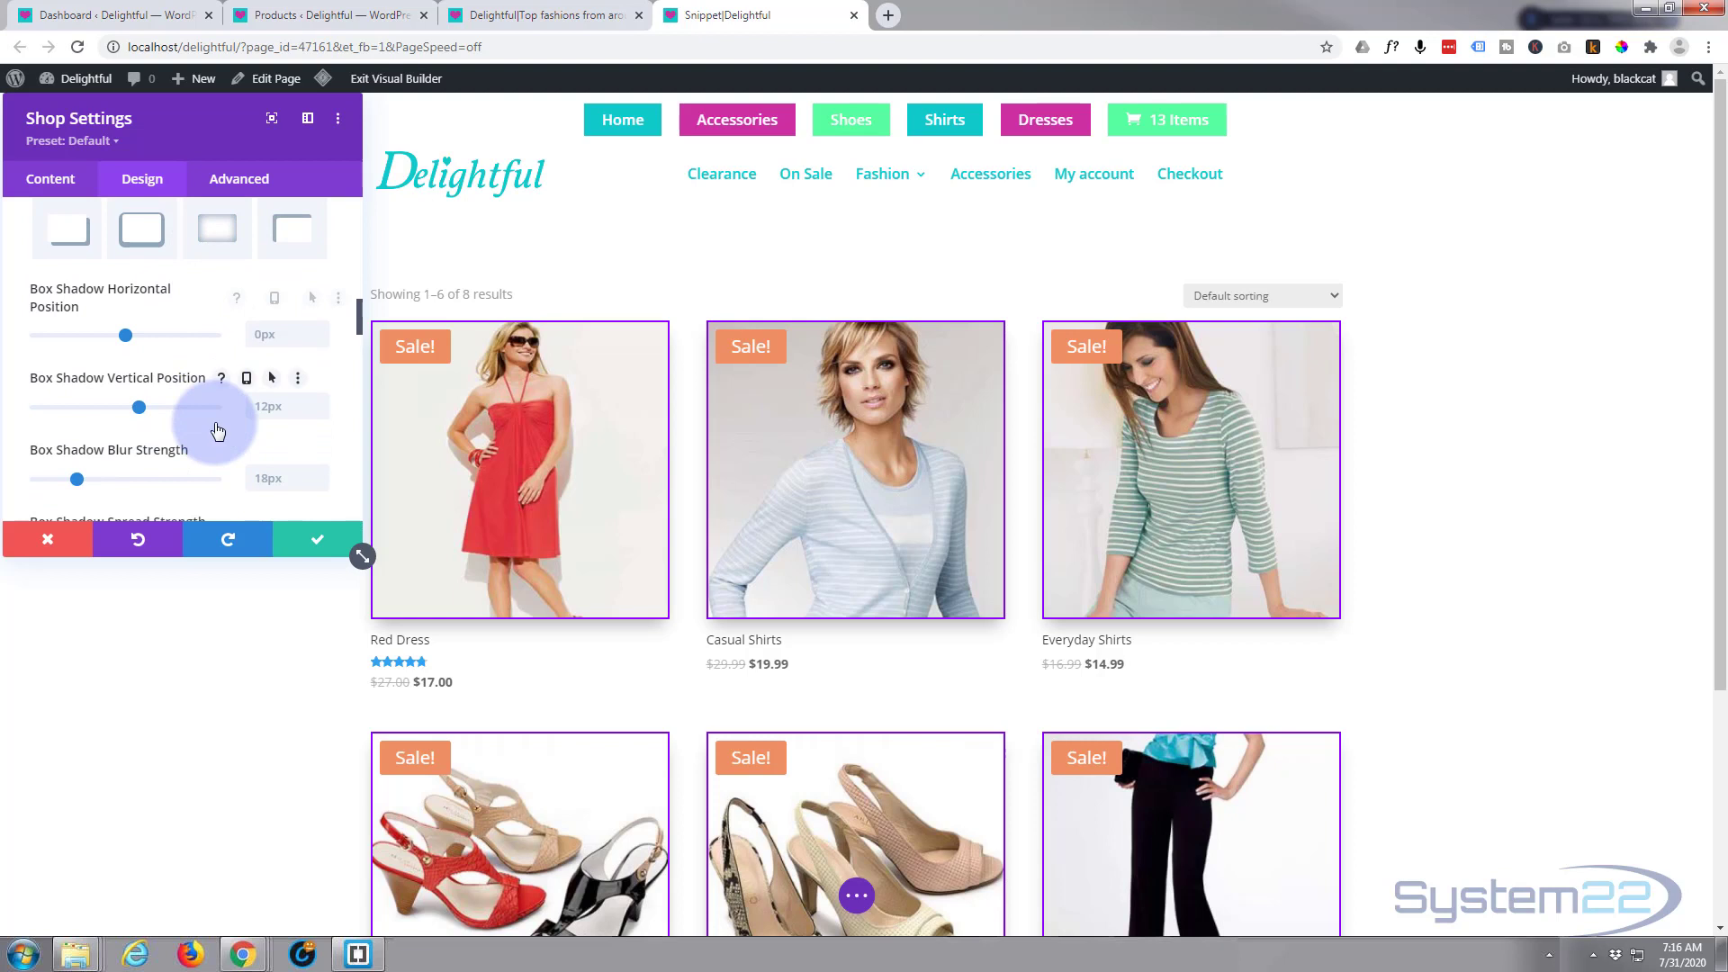
{"action": "scroll", "coordinate": [217, 430], "scroll_direction": "down", "scroll_amount": 1}
{"action": "scroll", "coordinate": [133, 425], "scroll_direction": "down", "scroll_amount": 3}
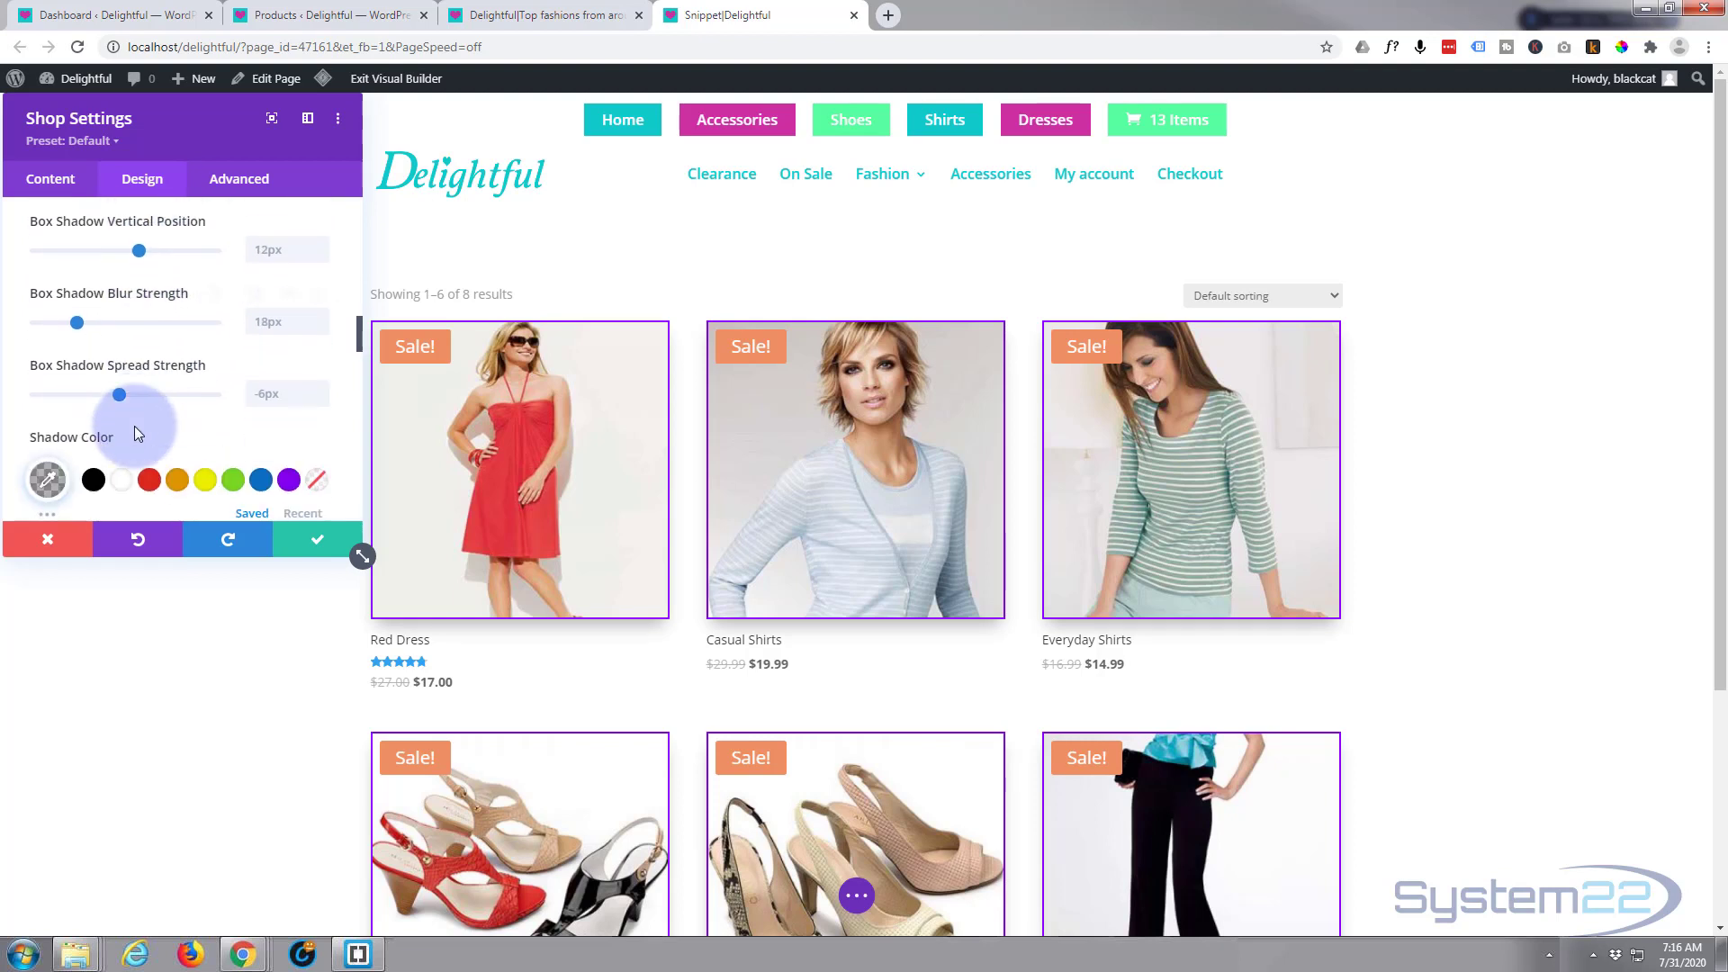
{"action": "scroll", "coordinate": [133, 424], "scroll_direction": "down", "scroll_amount": 1}
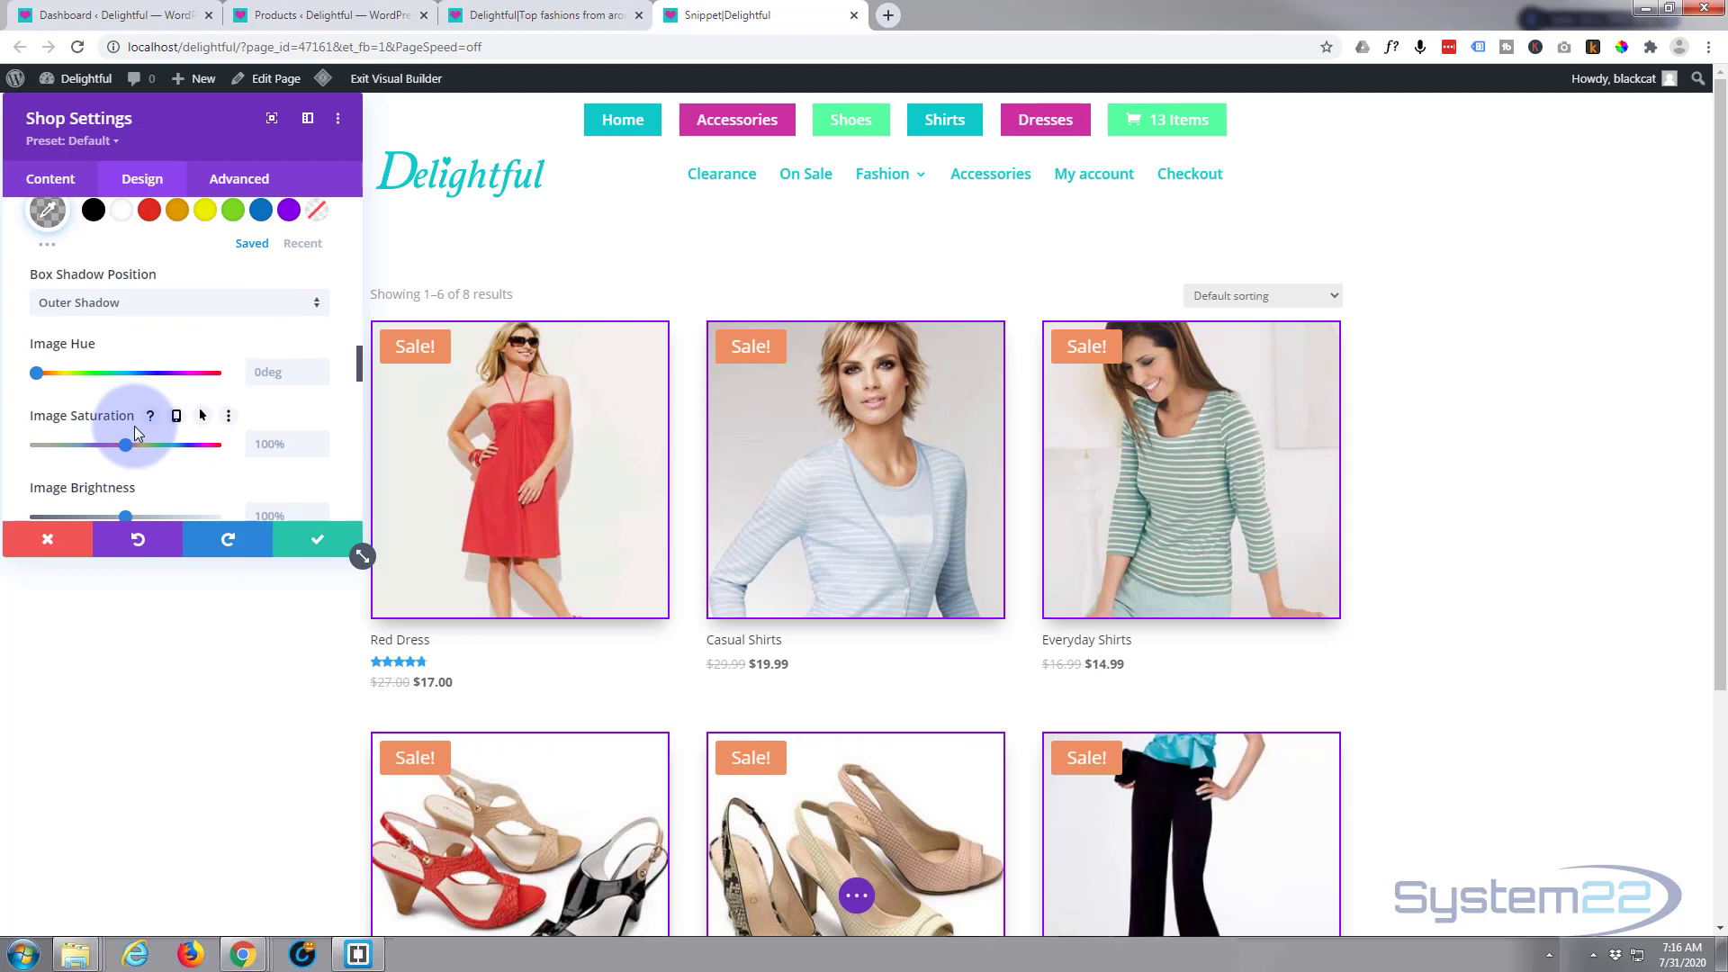
{"action": "scroll", "coordinate": [133, 425], "scroll_direction": "down", "scroll_amount": 1}
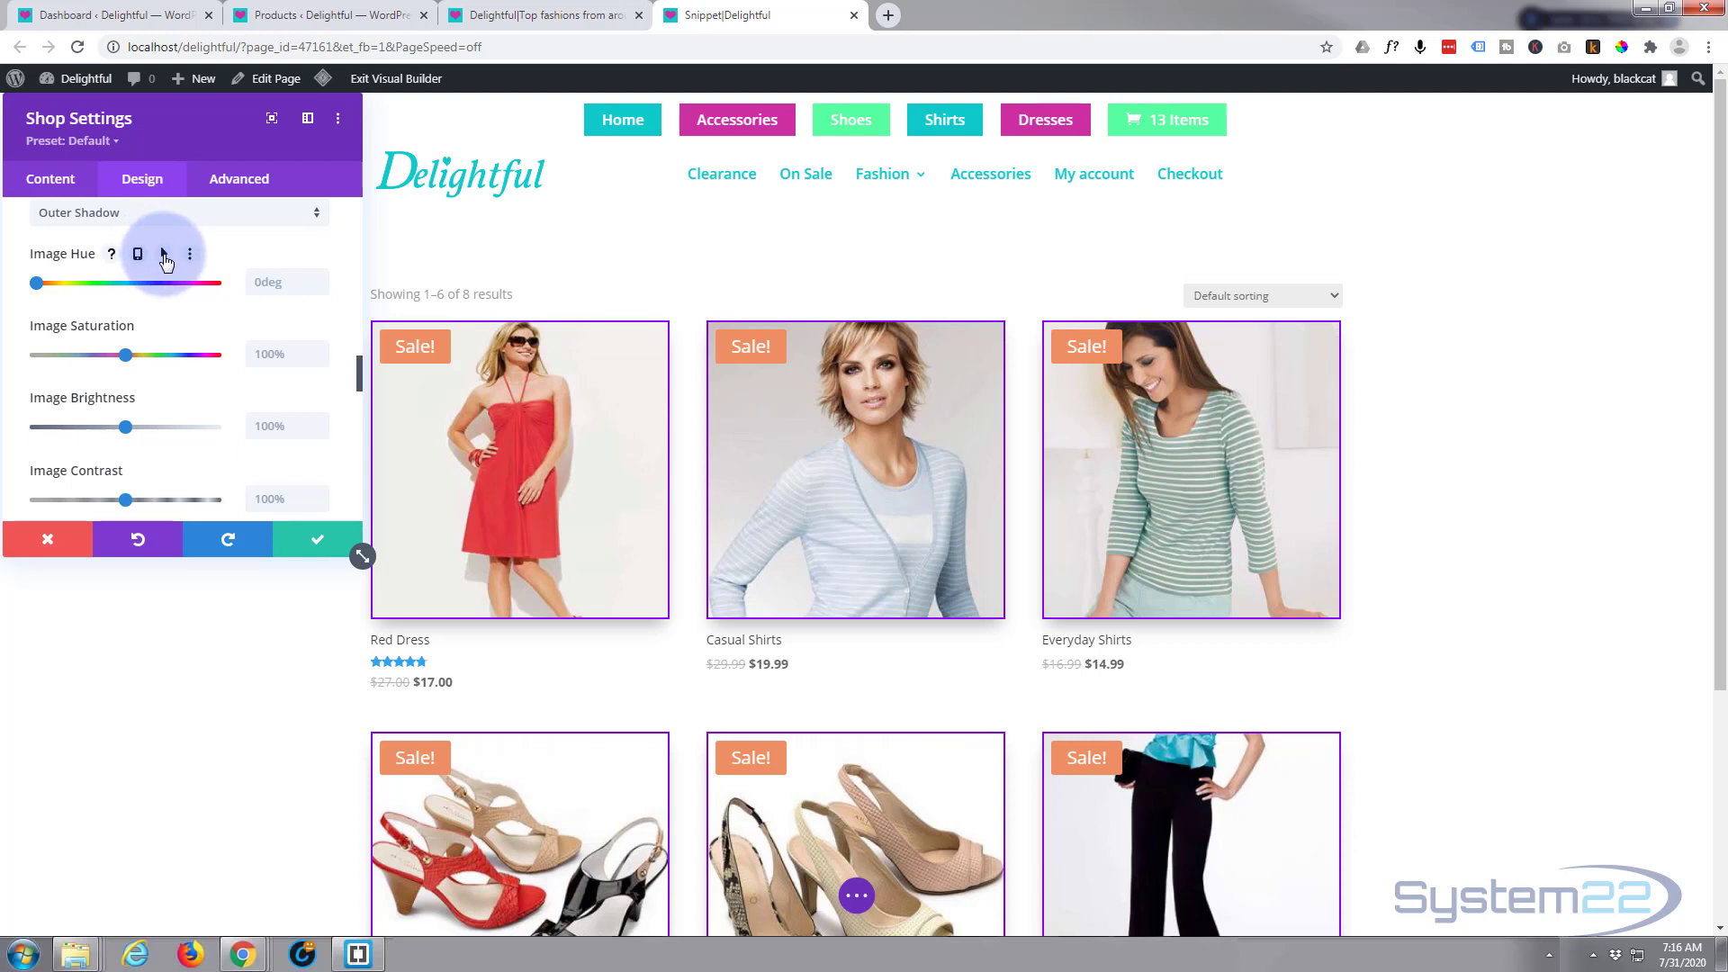
{"action": "left_click", "coordinate": [165, 258]}
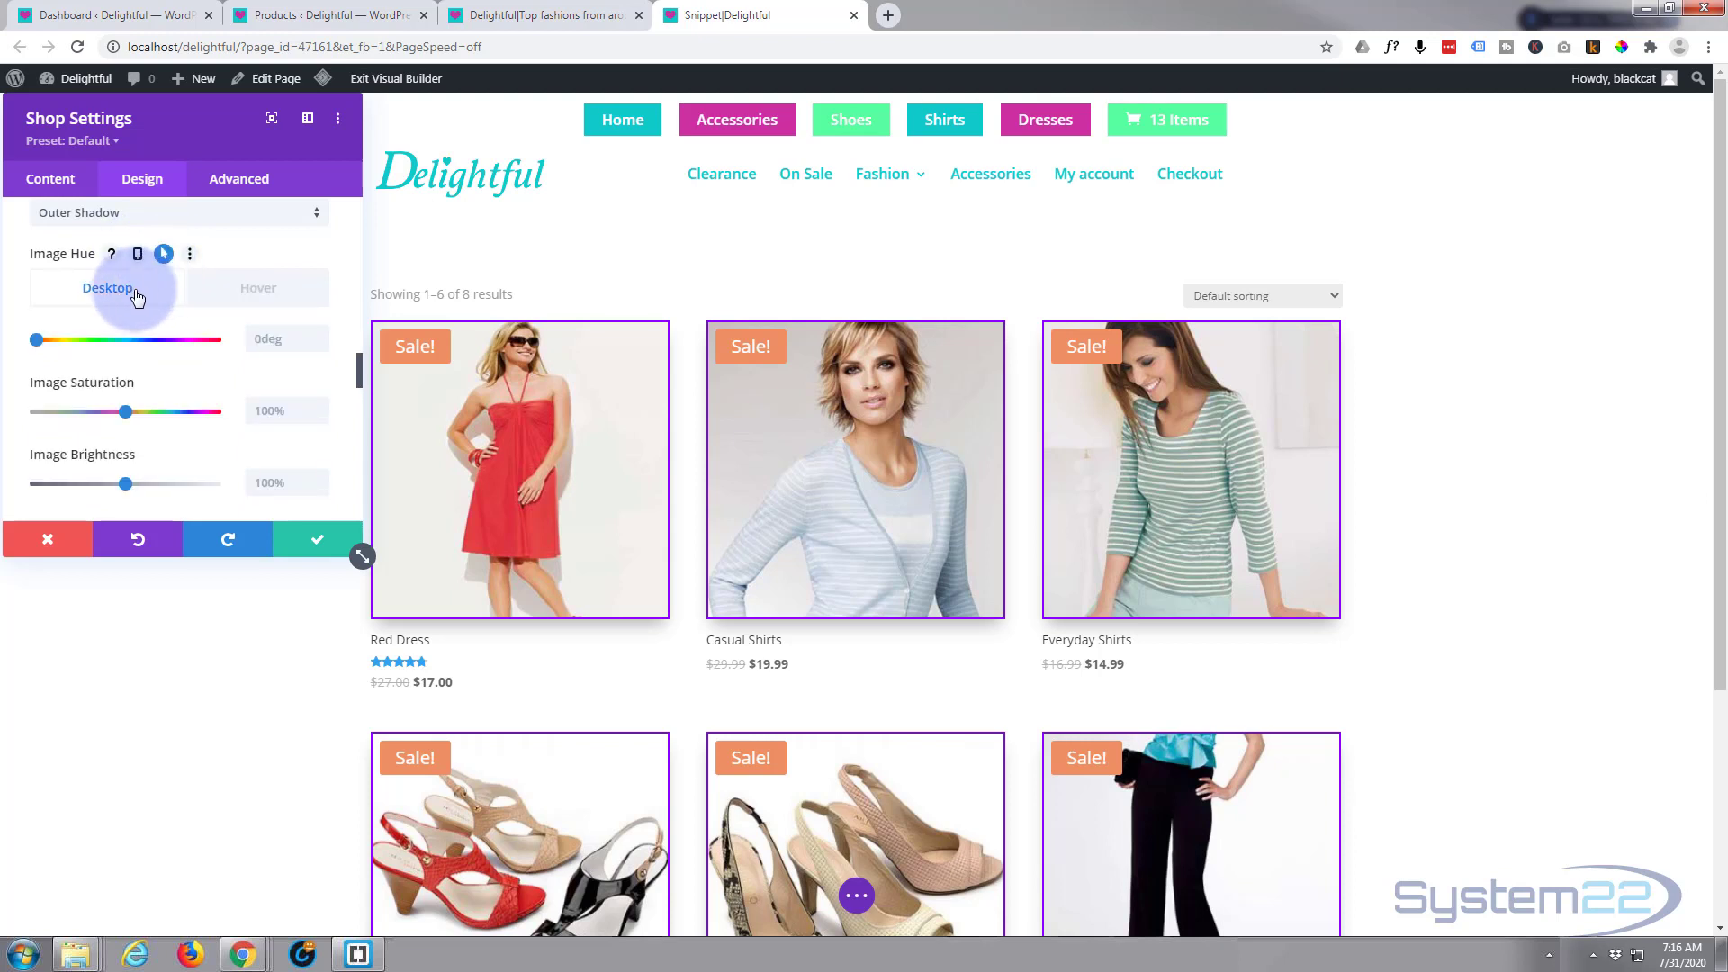
{"action": "left_click", "coordinate": [109, 295]}
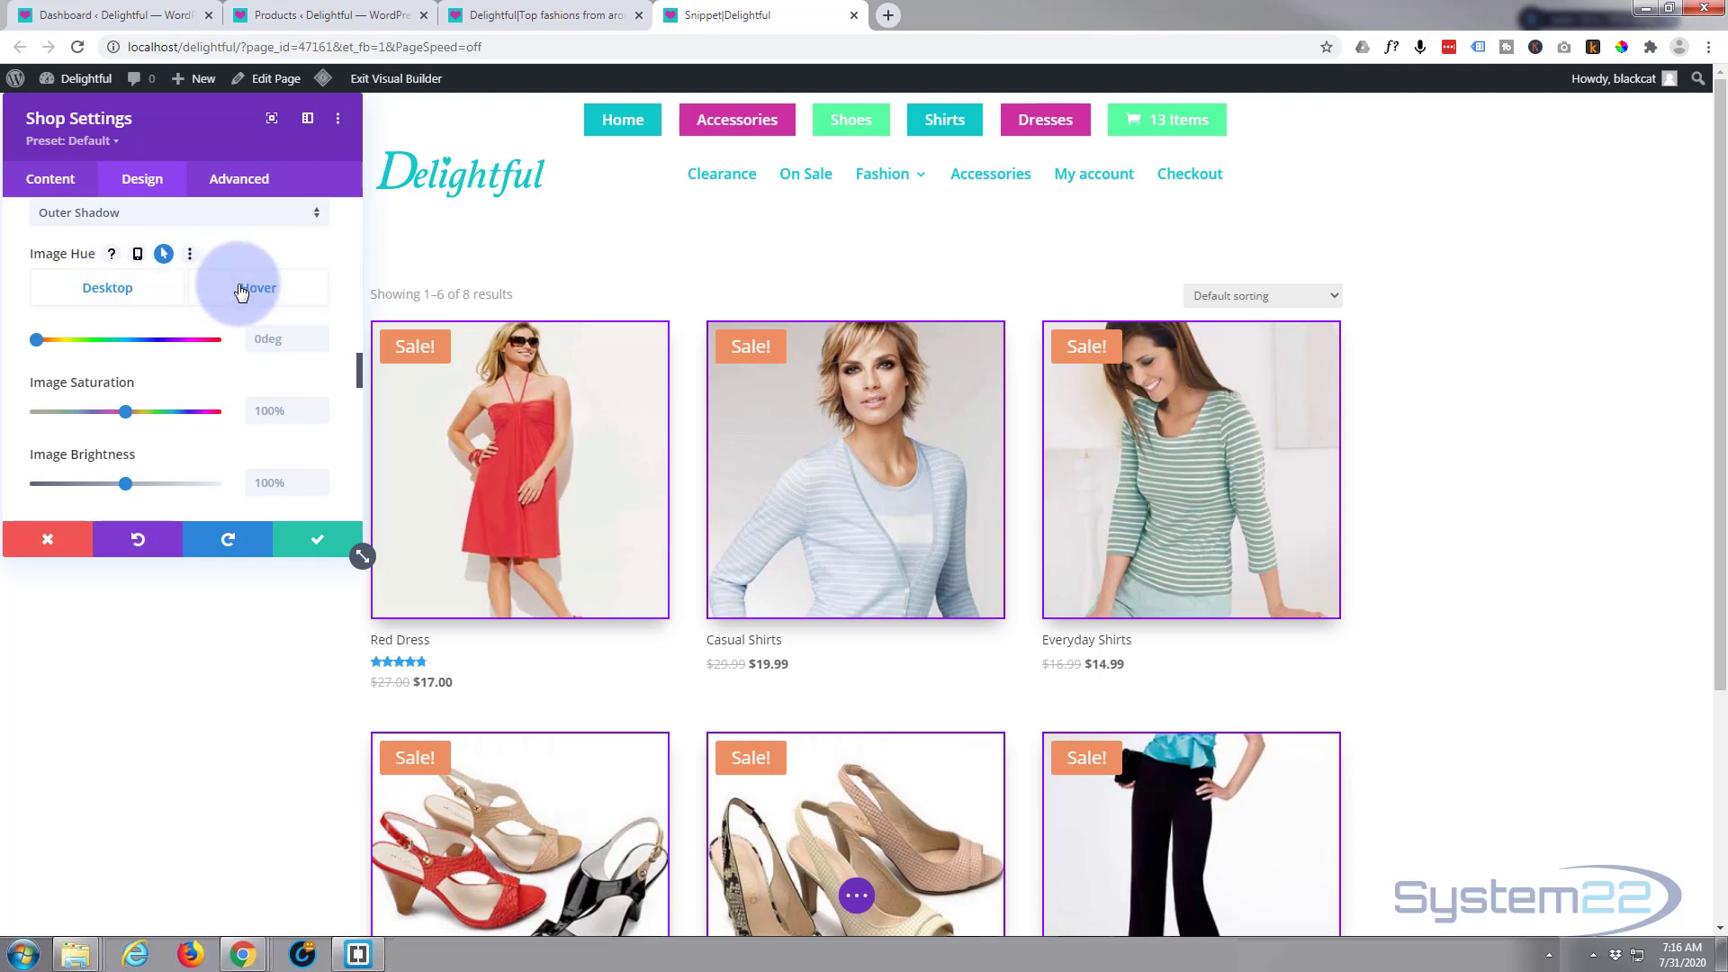
{"action": "left_click", "coordinate": [123, 295]}
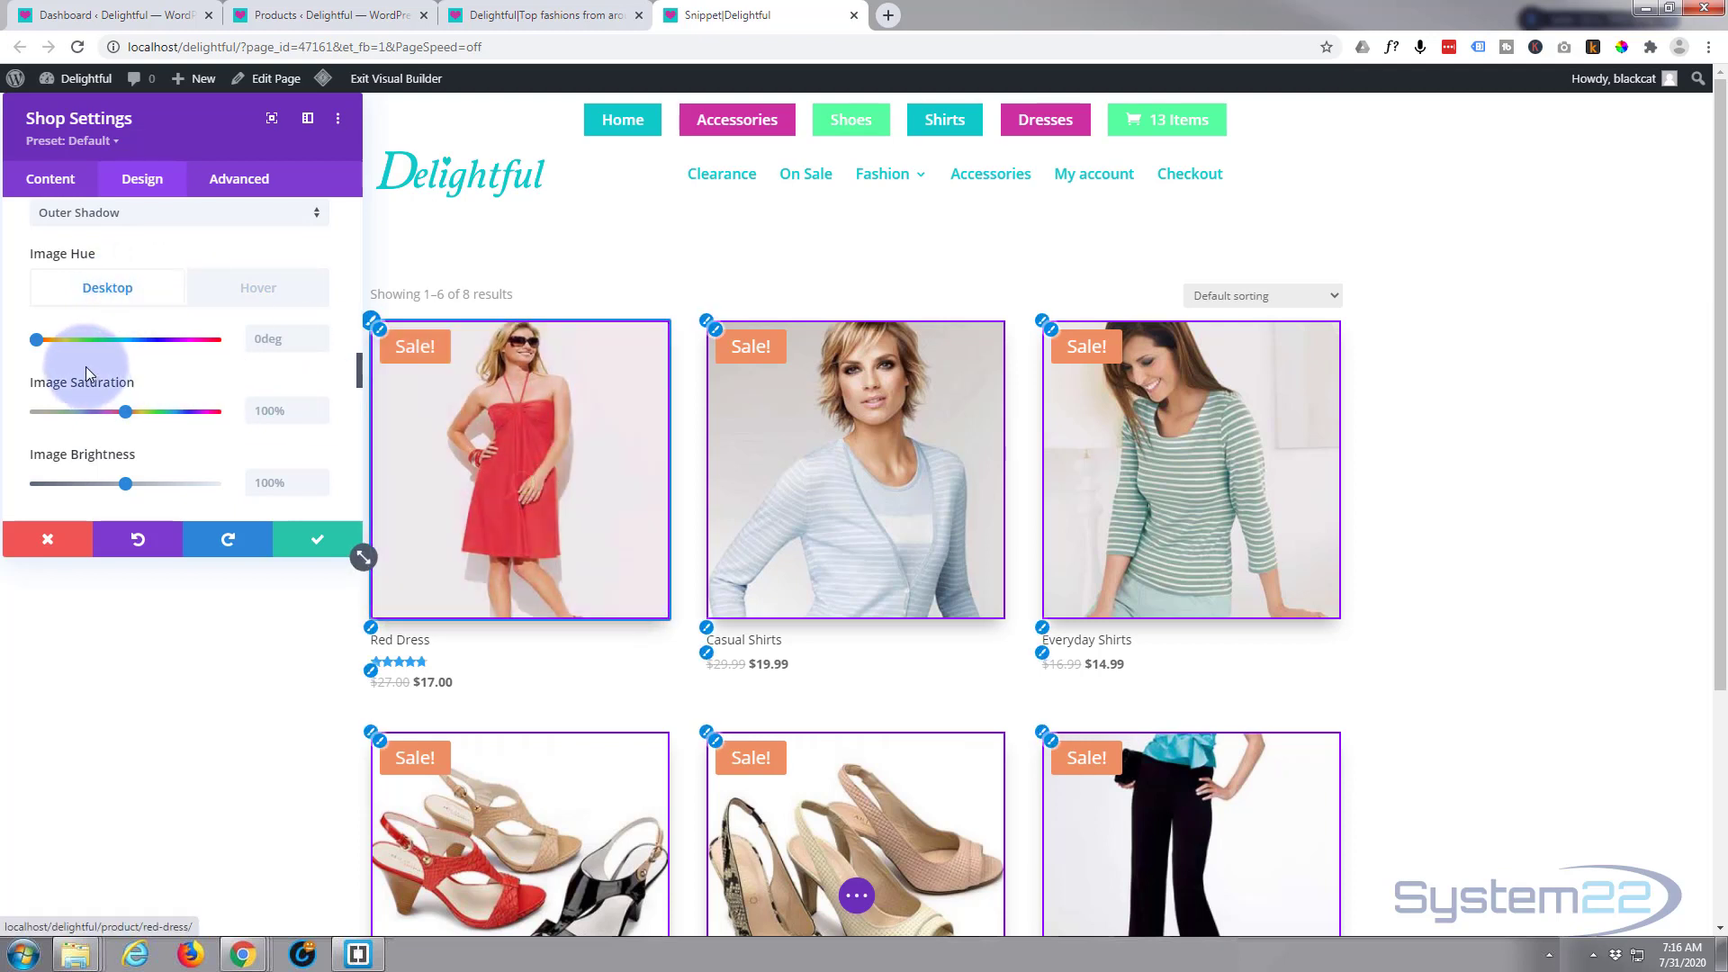
{"action": "left_click_drag", "start_coordinate": [34, 339], "coordinate": [151, 349]}
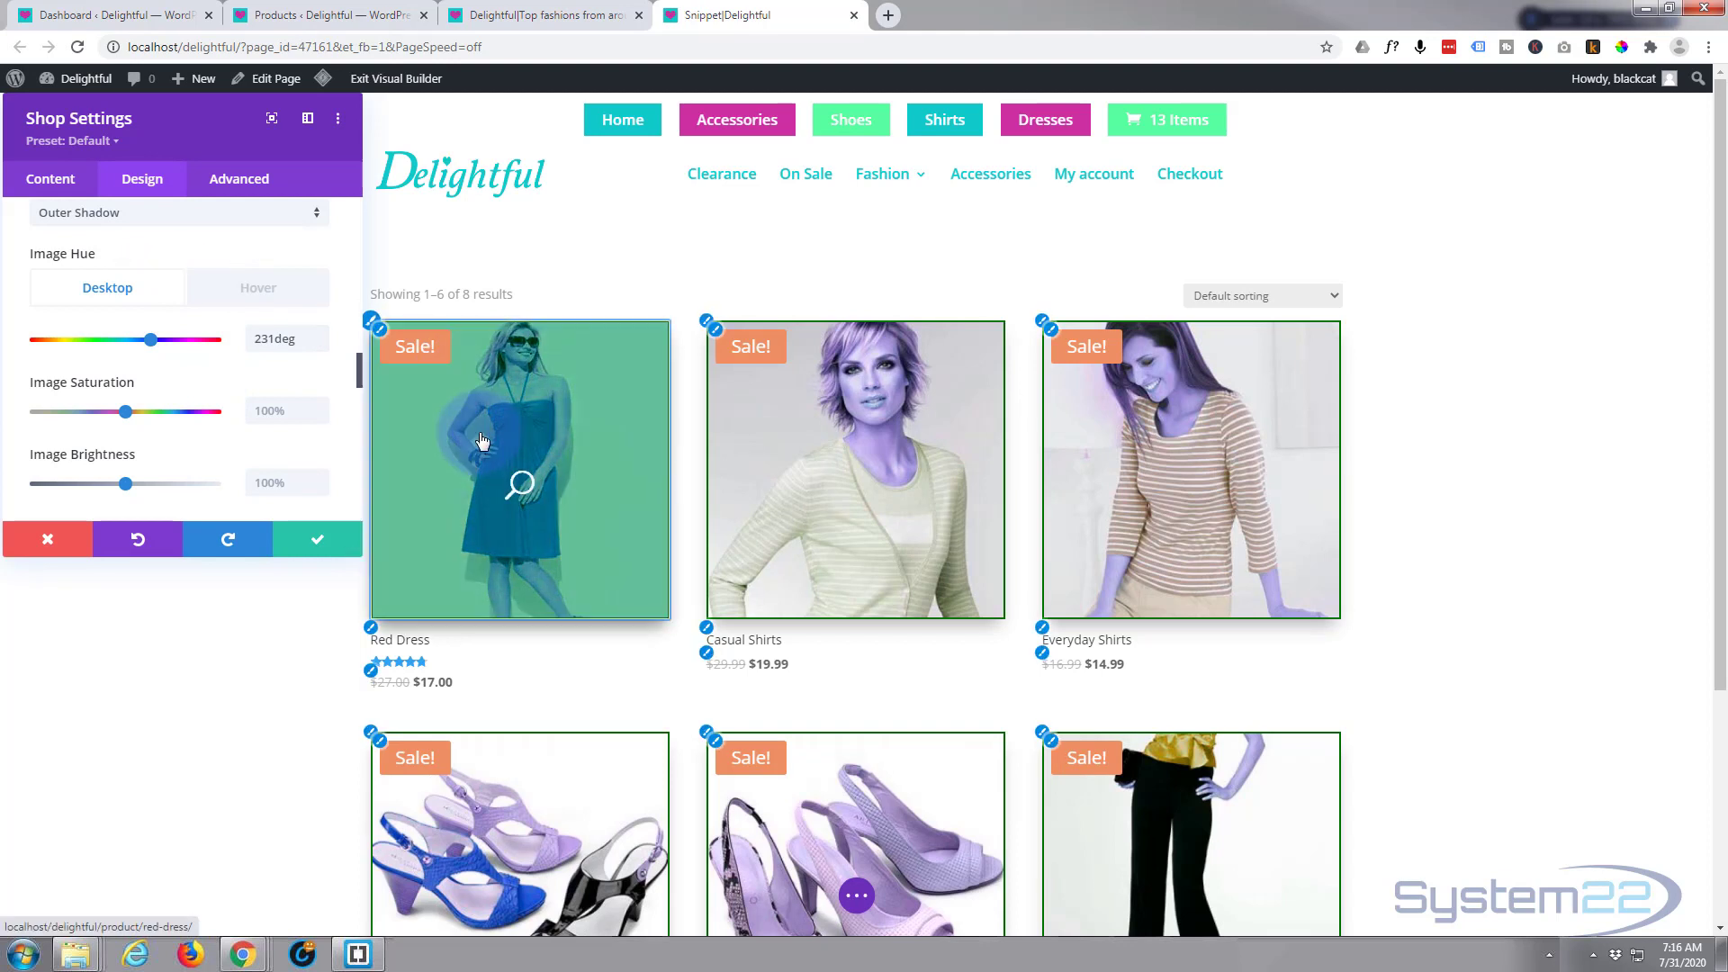
{"action": "left_click_drag", "start_coordinate": [149, 339], "coordinate": [31, 340]}
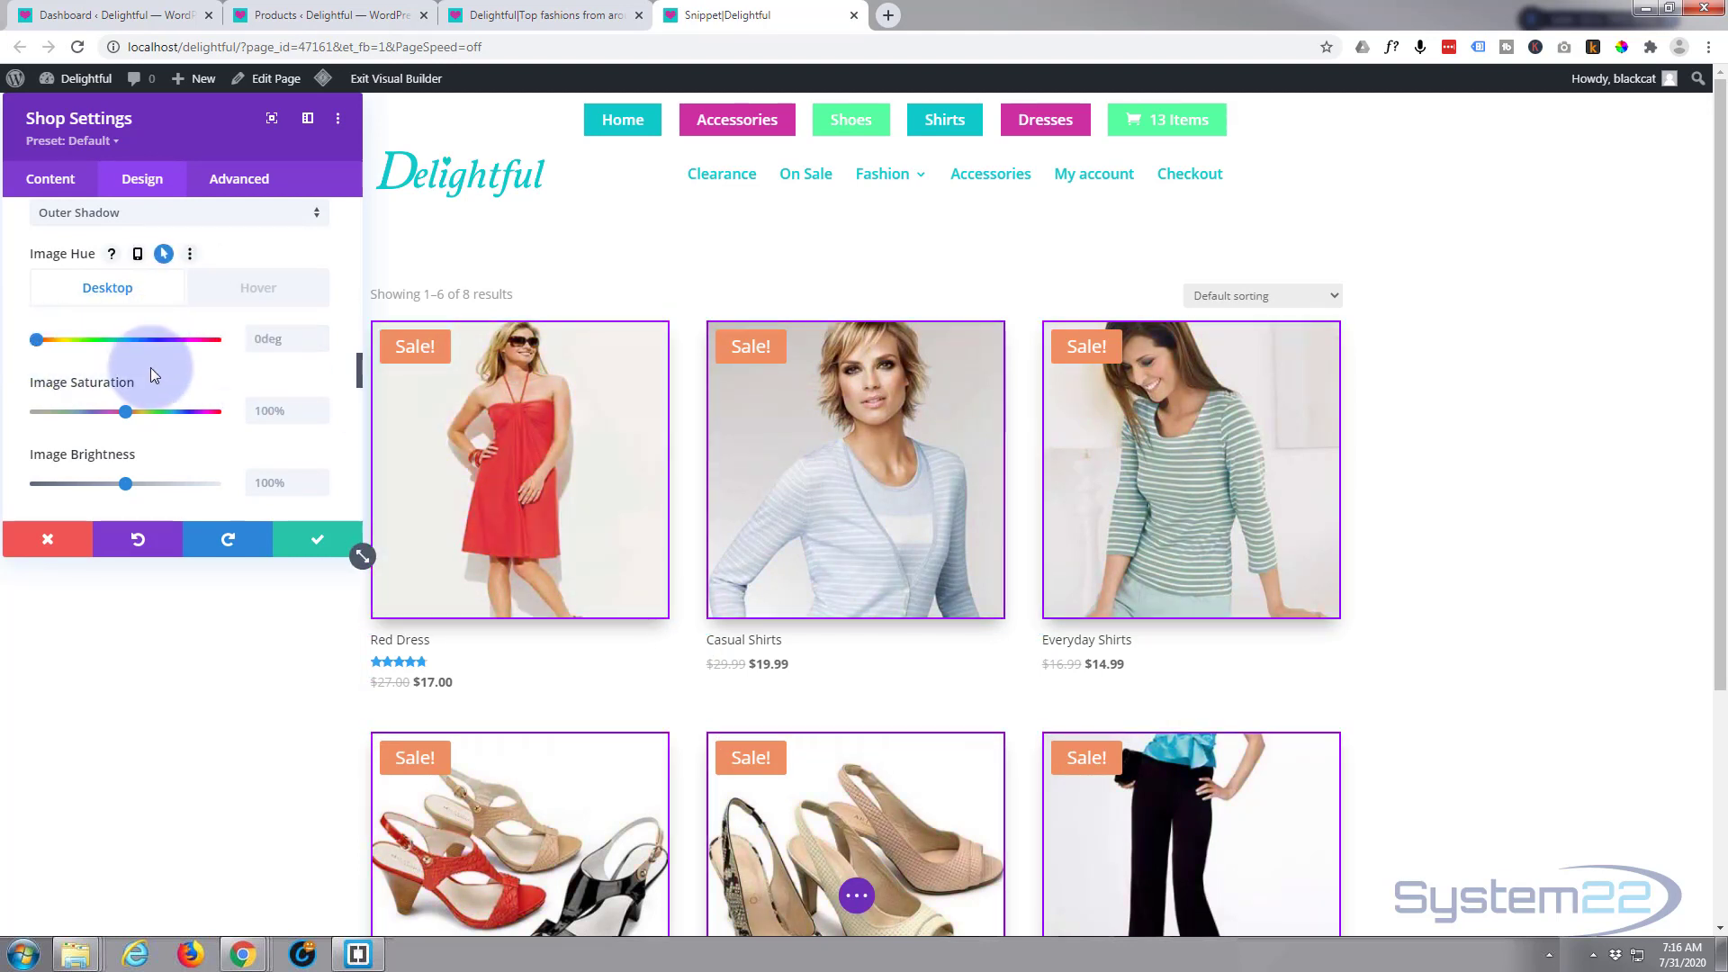
{"action": "scroll", "coordinate": [128, 386], "scroll_direction": "down", "scroll_amount": 3}
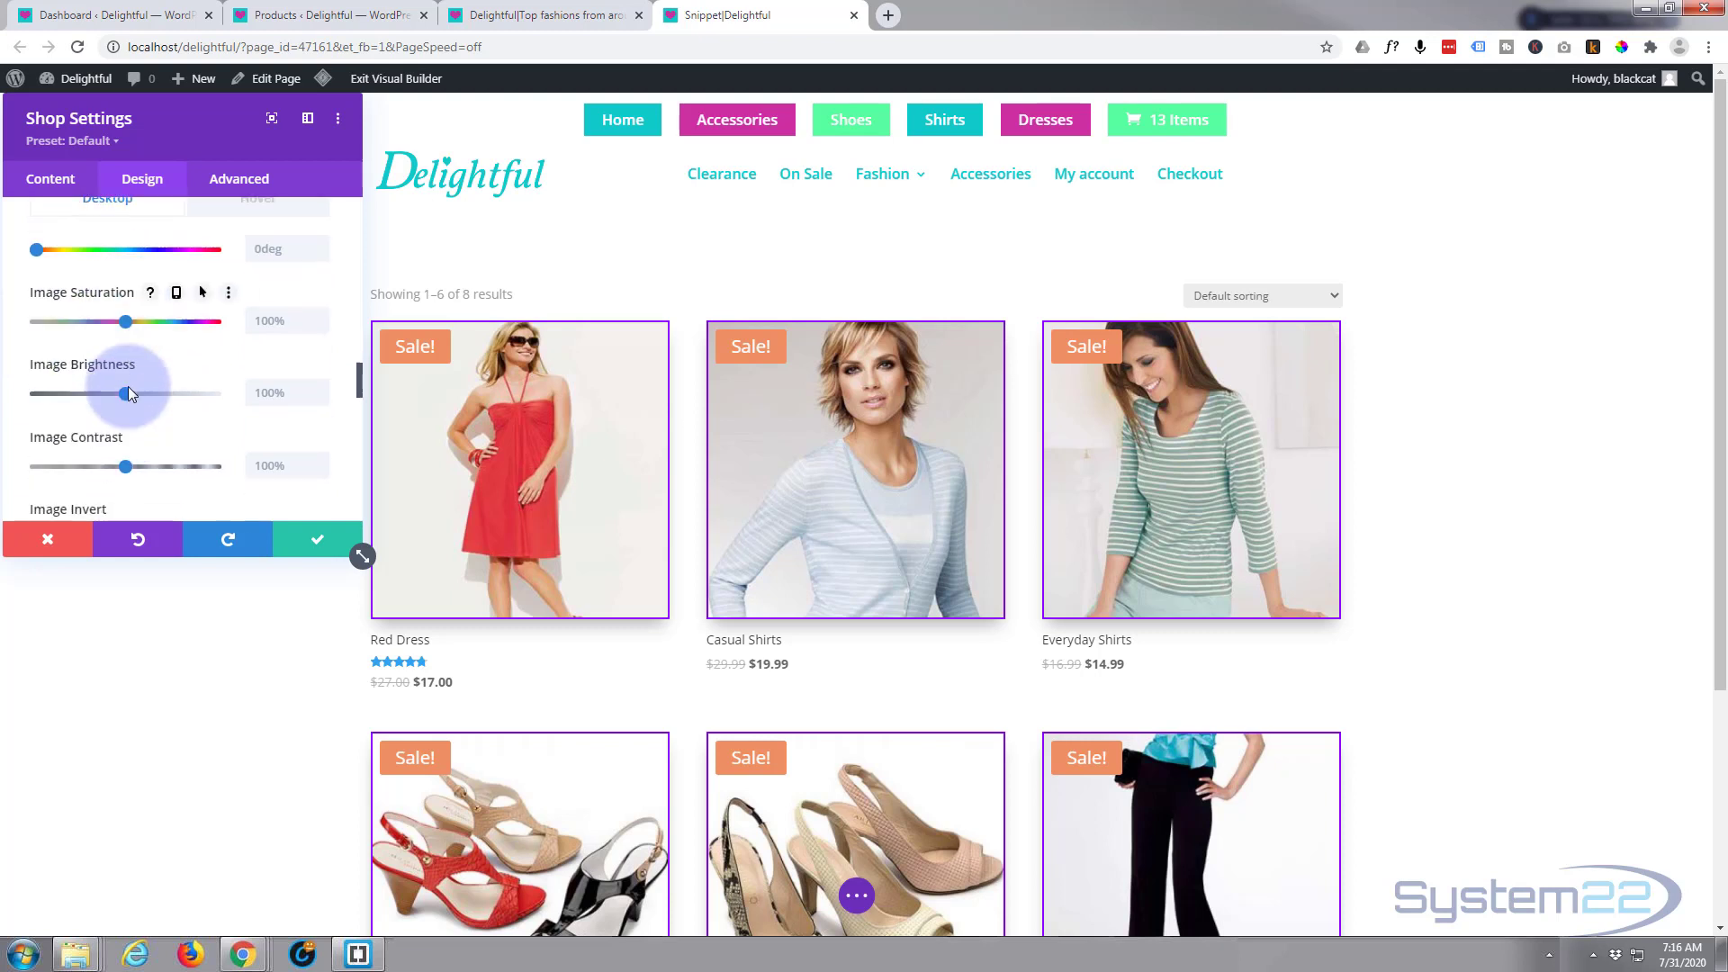
{"action": "scroll", "coordinate": [127, 387], "scroll_direction": "down", "scroll_amount": 2}
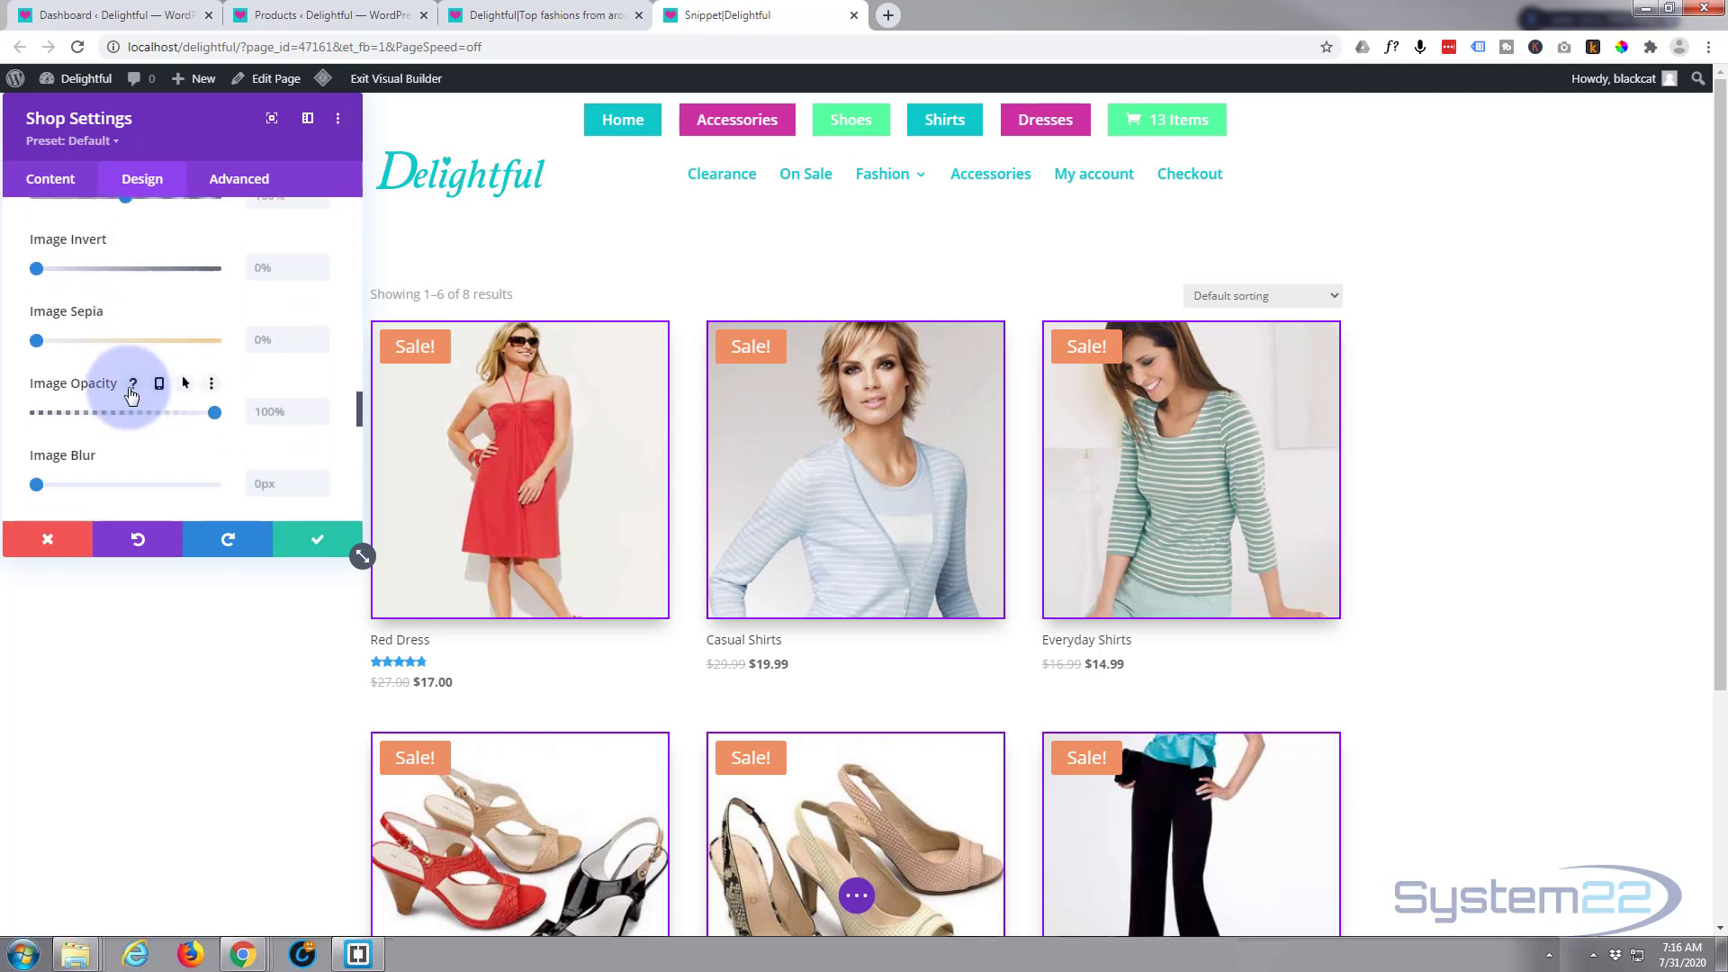
{"action": "scroll", "coordinate": [128, 387], "scroll_direction": "down", "scroll_amount": 2}
{"action": "scroll", "coordinate": [128, 387], "scroll_direction": "down", "scroll_amount": 1}
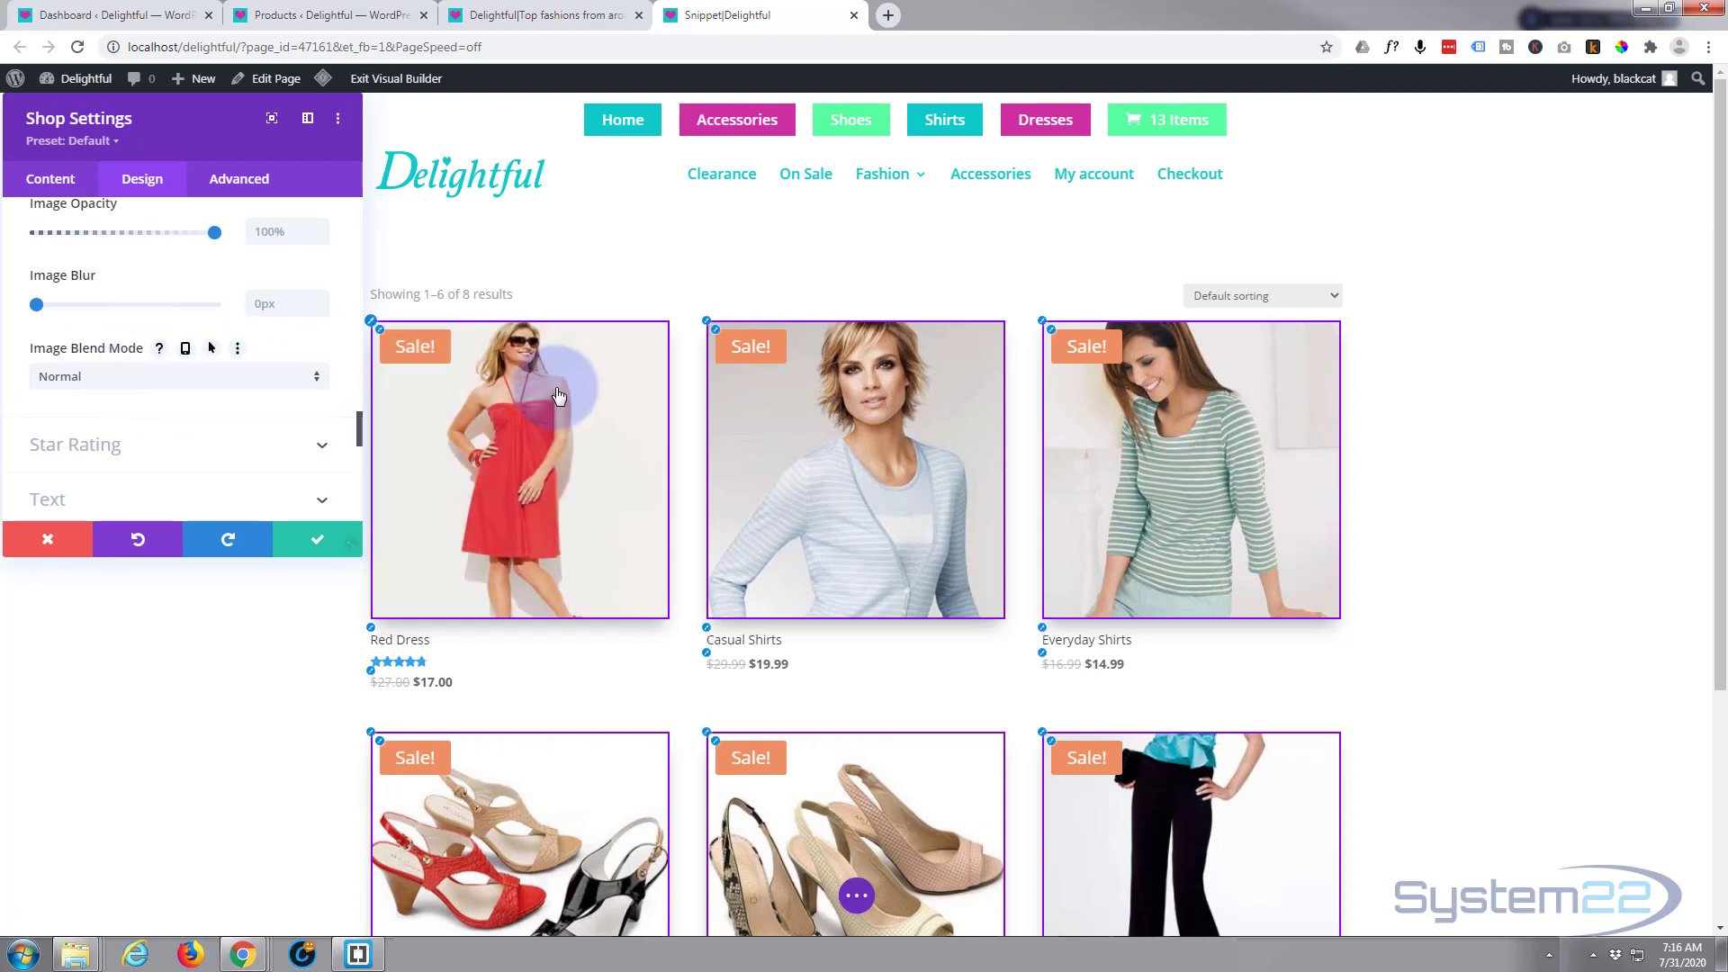
{"action": "scroll", "coordinate": [181, 358], "scroll_direction": "down", "scroll_amount": 3}
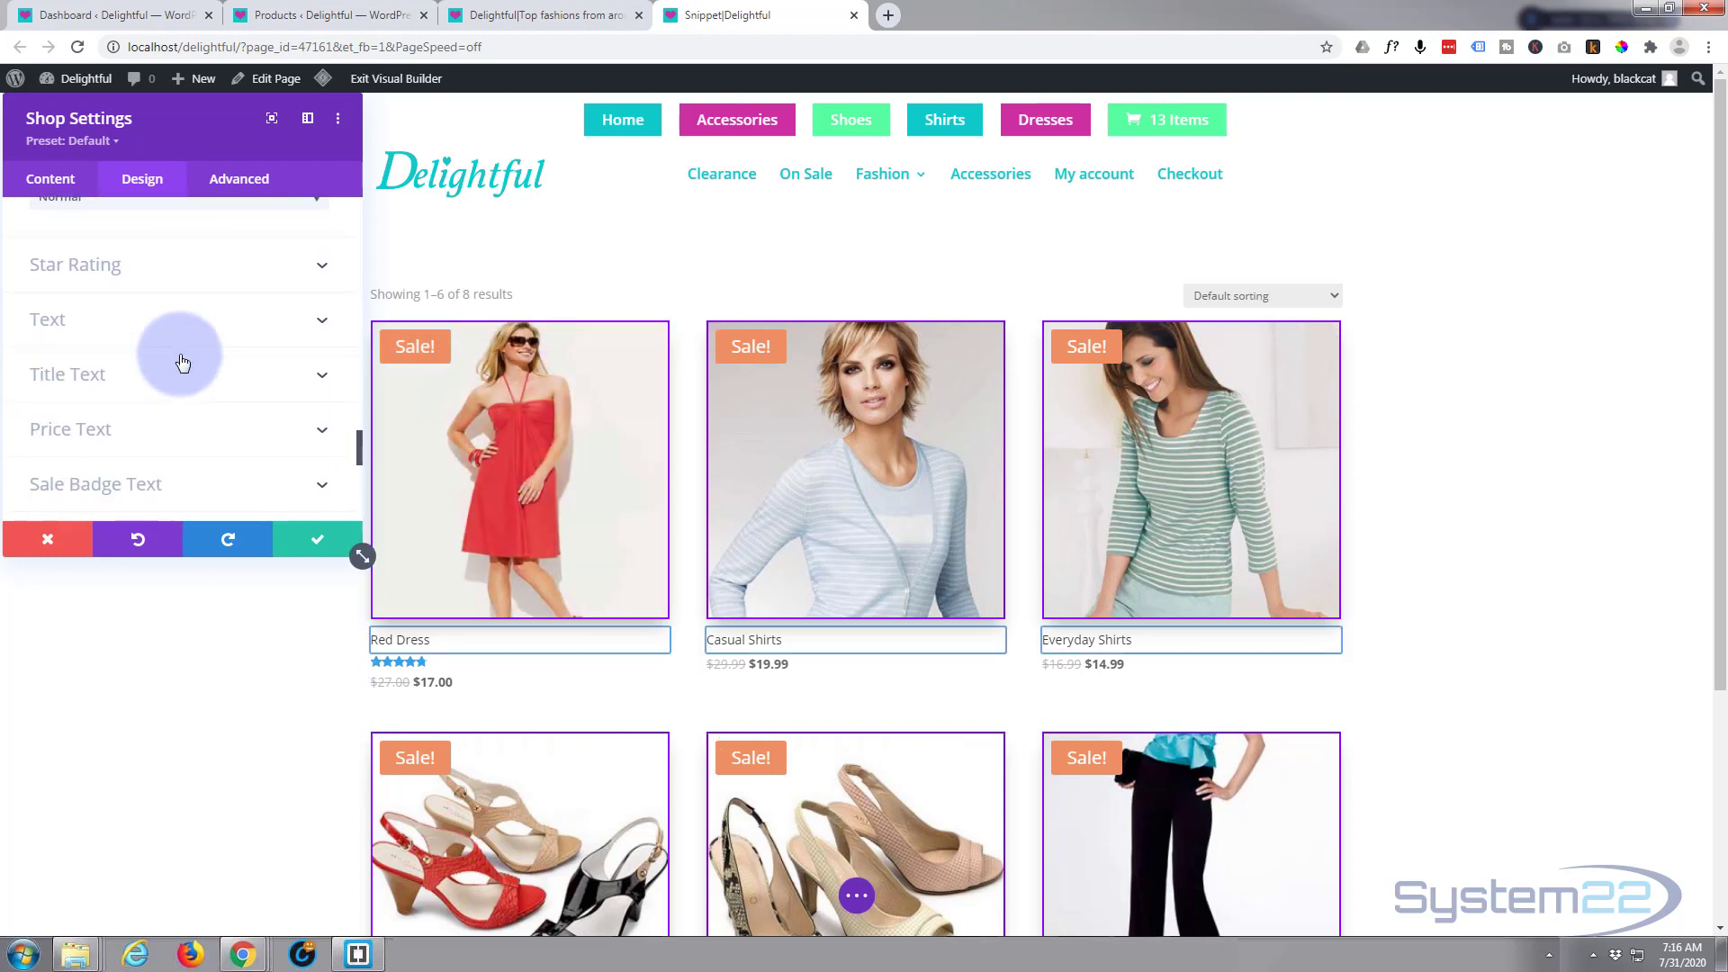
- Style Star Rating with the purple swatch, 21px size and 9px letter spacing
{"action": "left_click", "coordinate": [159, 273]}
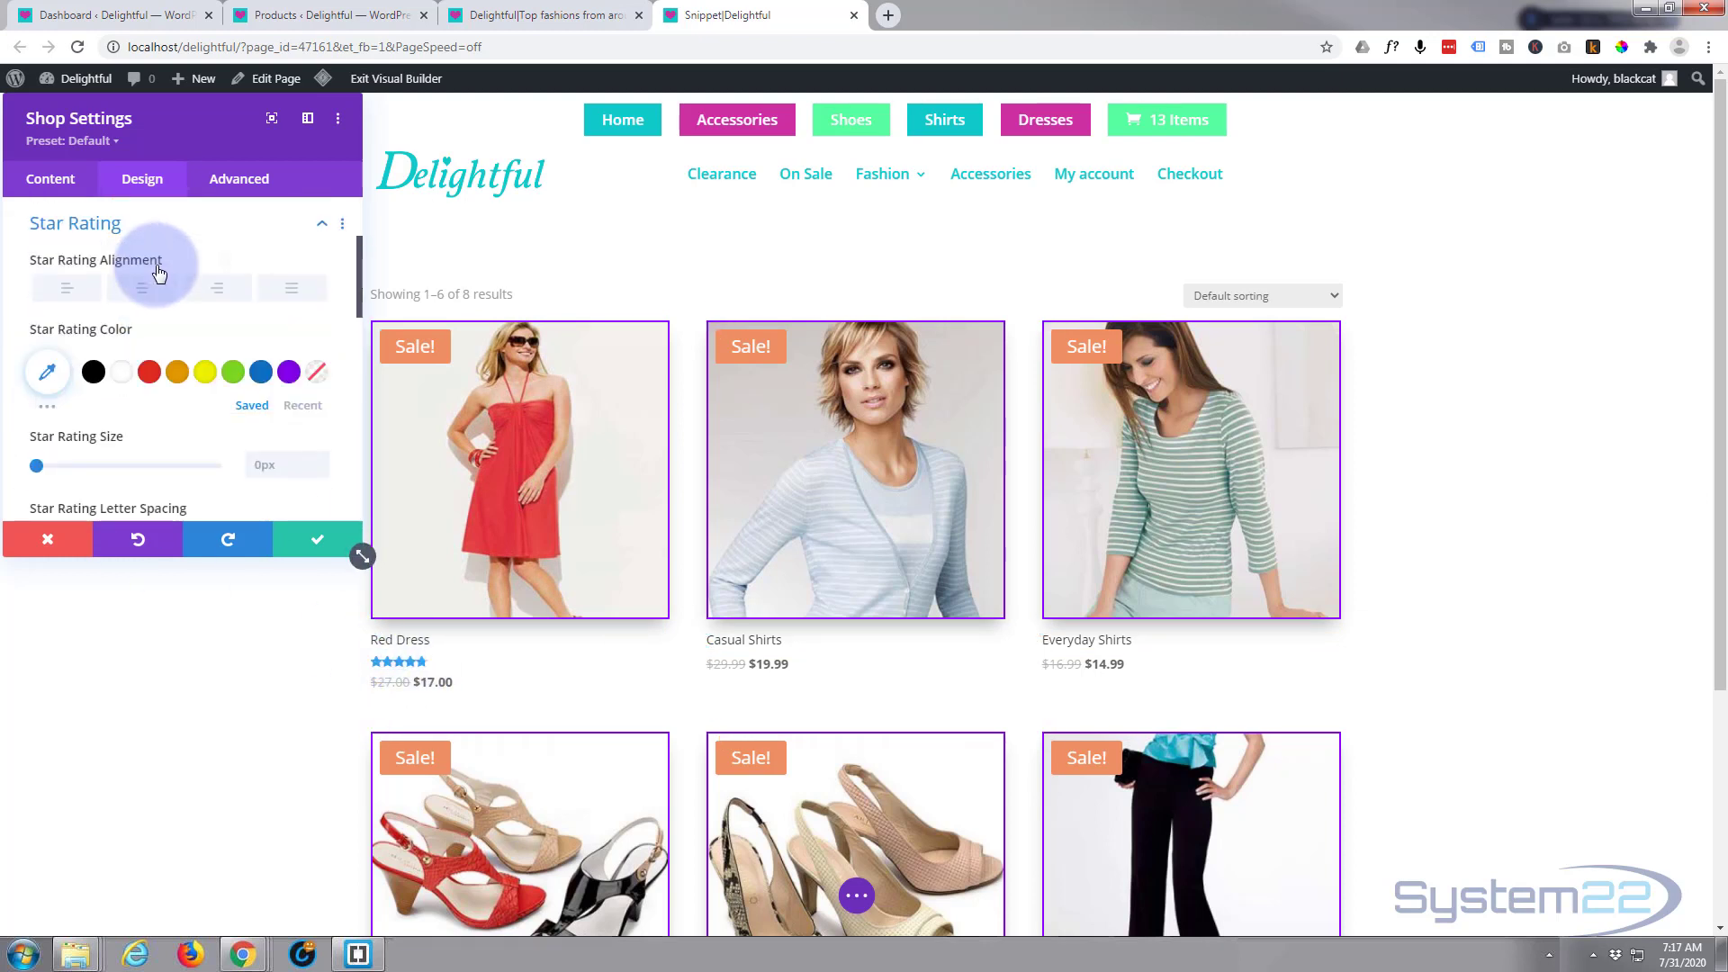
{"action": "left_click", "coordinate": [289, 372]}
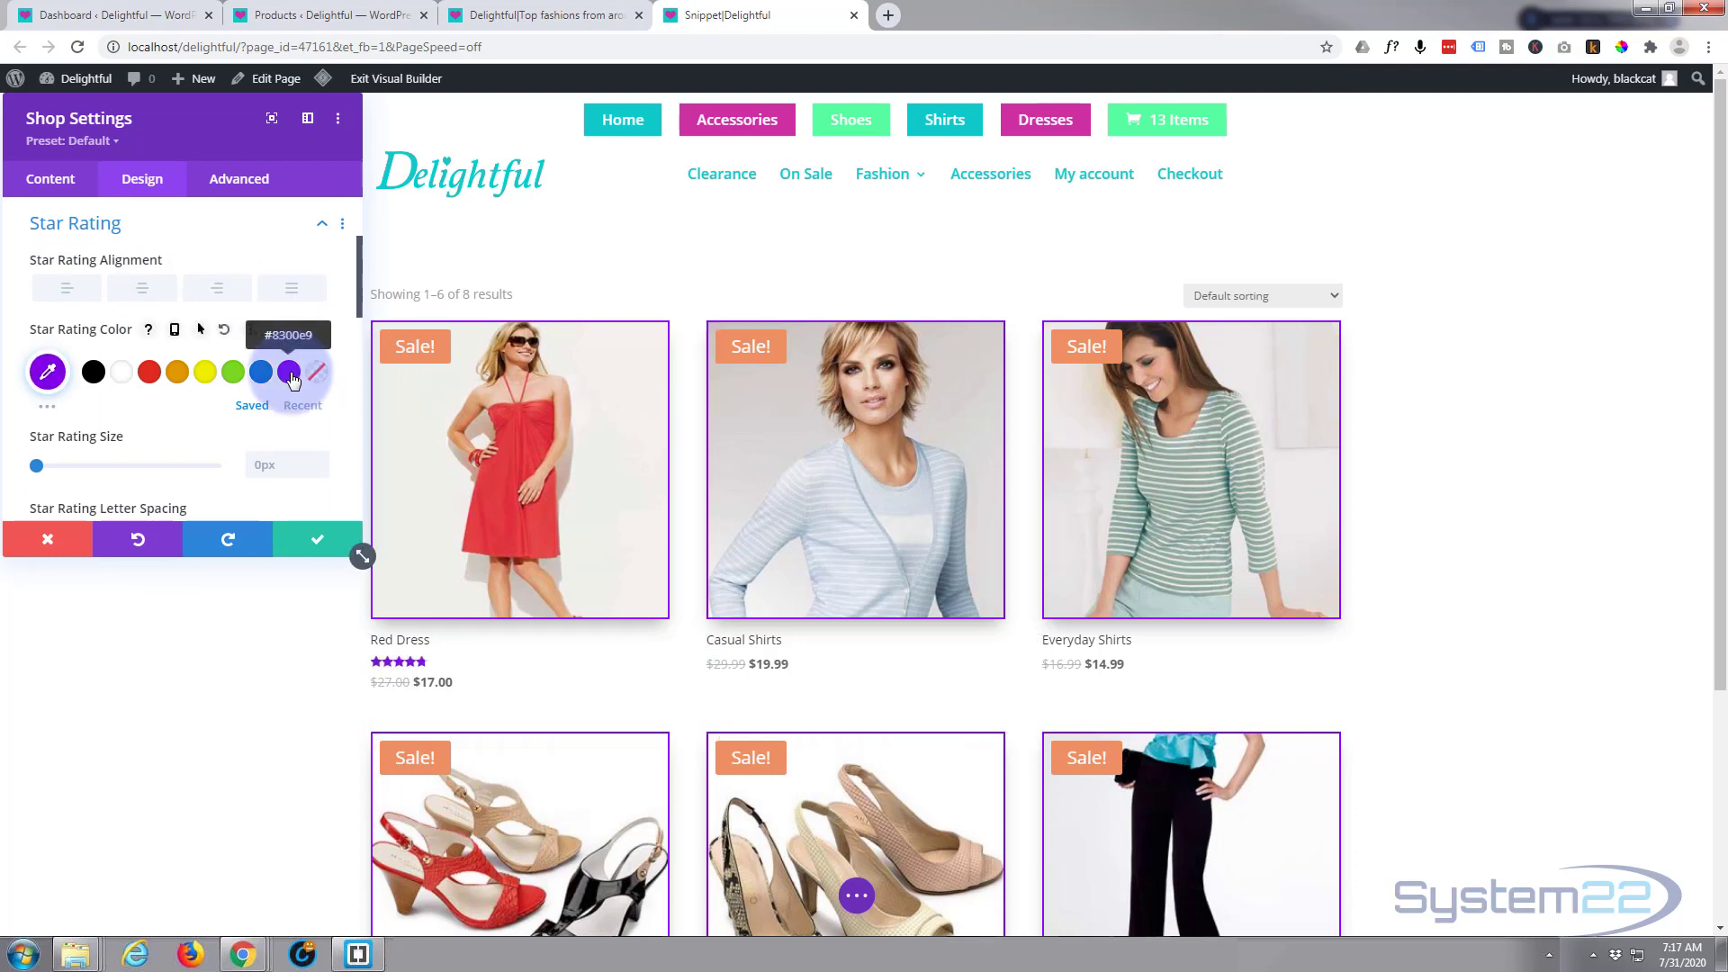
{"action": "scroll", "coordinate": [204, 441], "scroll_direction": "down", "scroll_amount": 1}
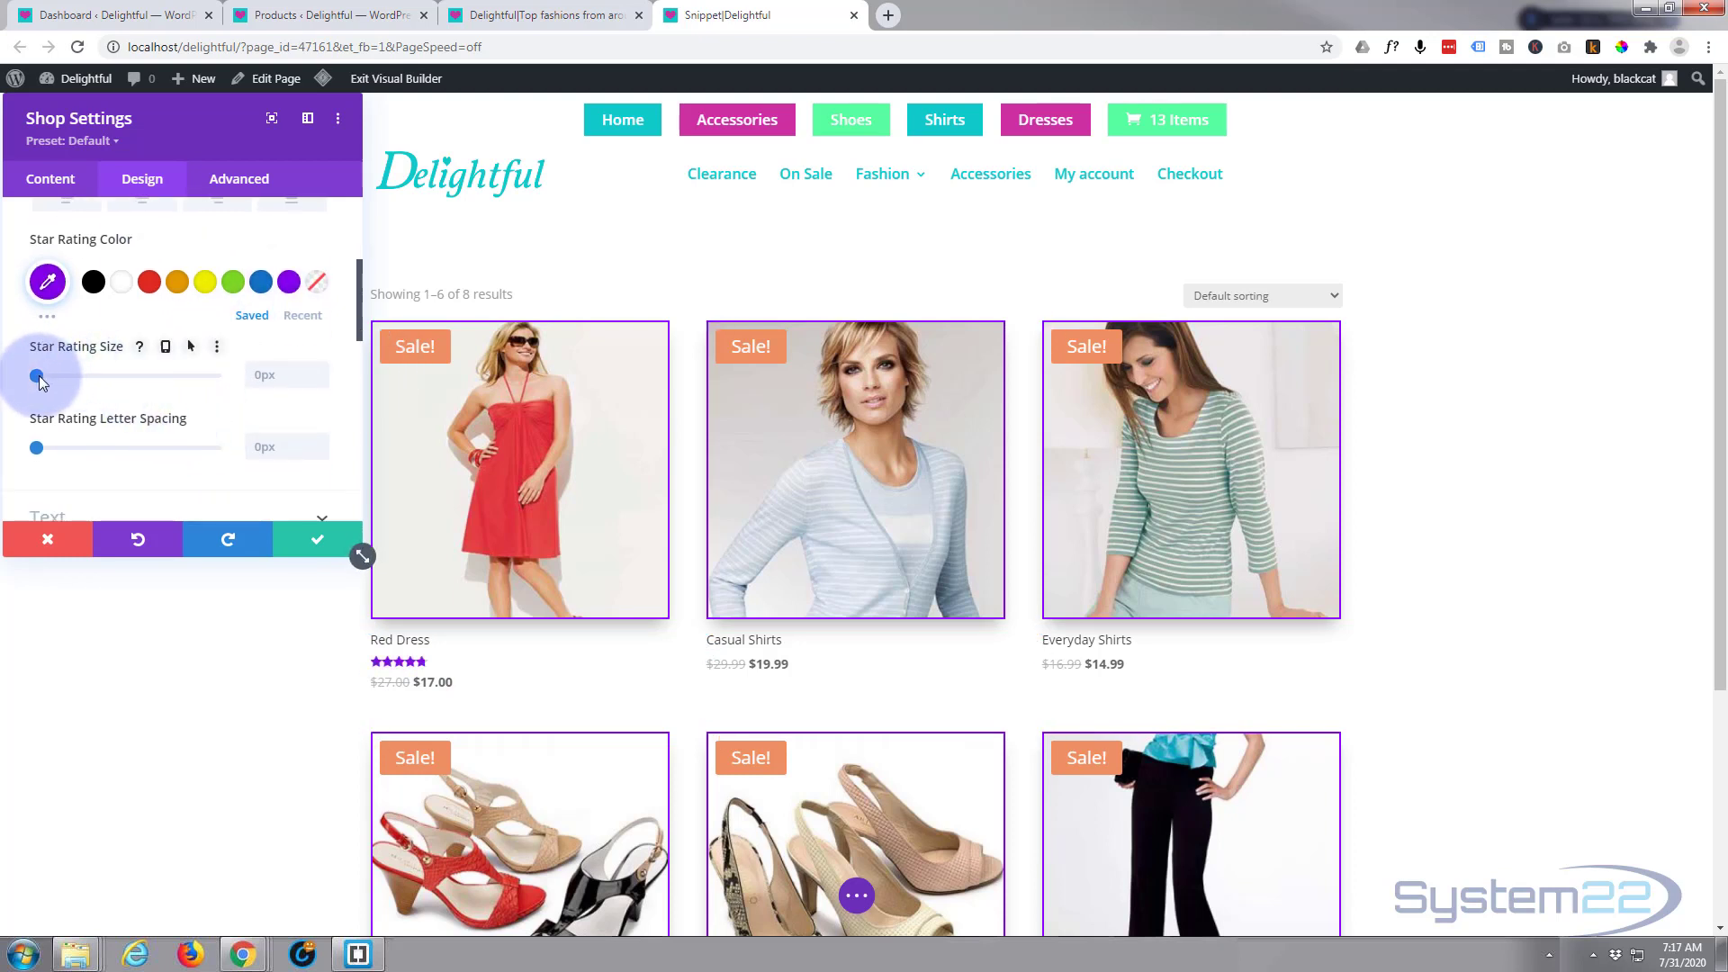
{"action": "left_click_drag", "start_coordinate": [40, 375], "coordinate": [73, 374]}
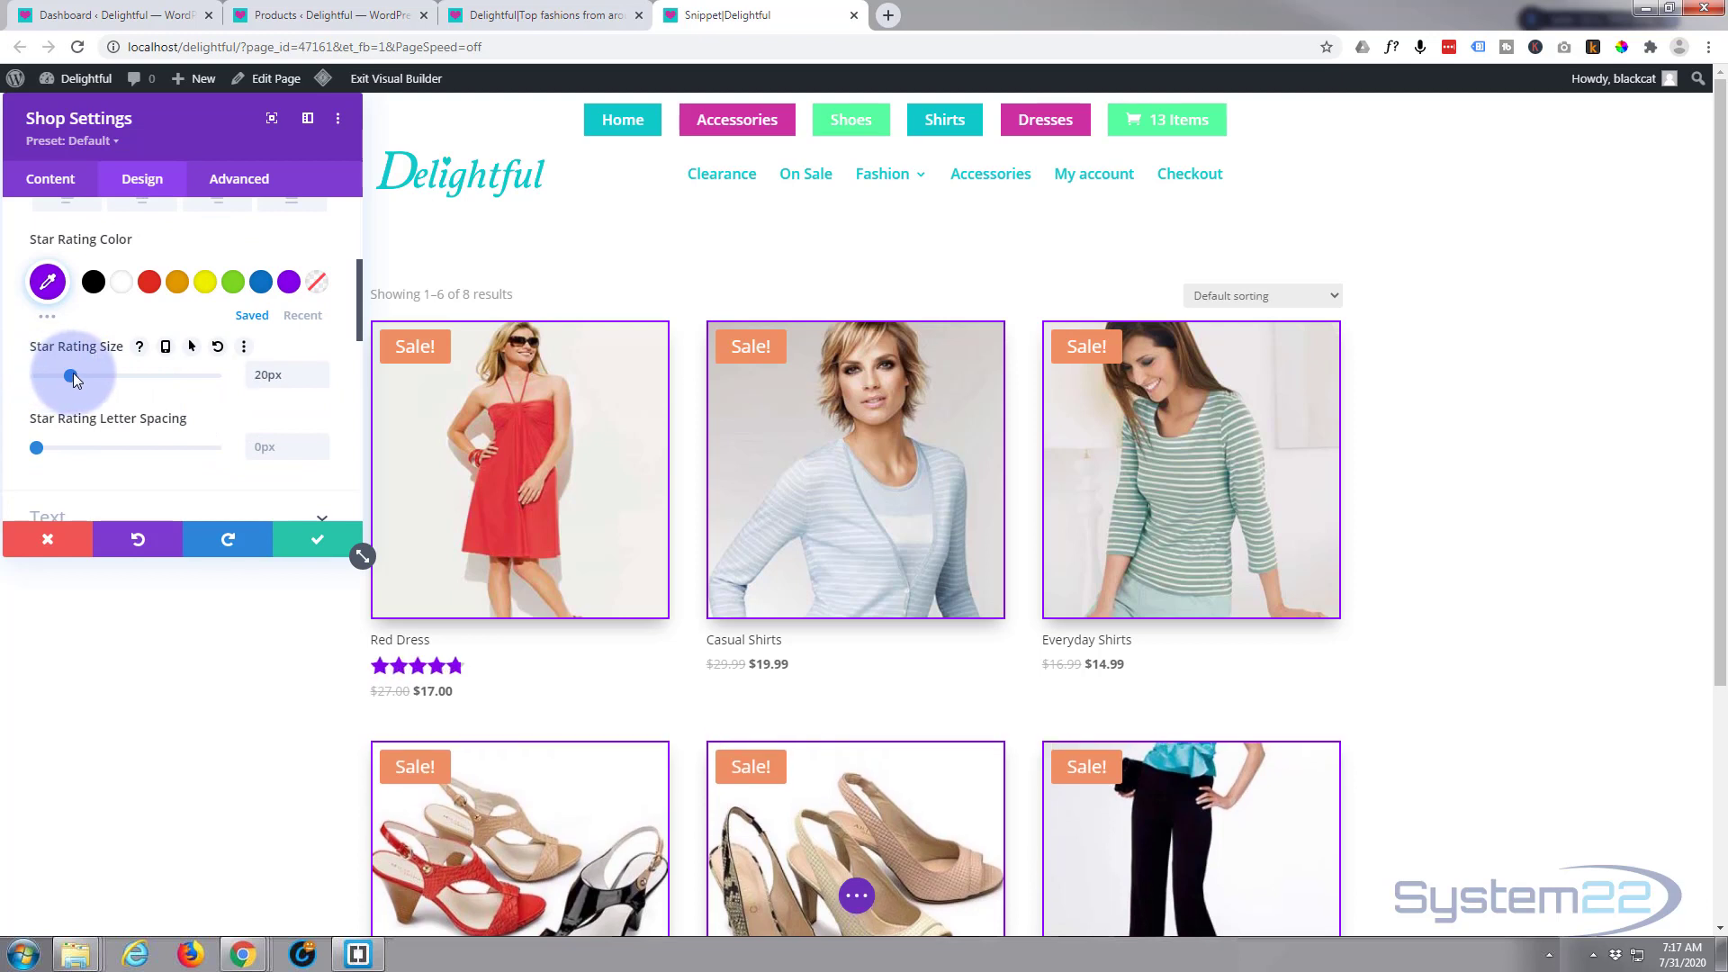
{"action": "left_click_drag", "start_coordinate": [38, 439], "coordinate": [52, 441]}
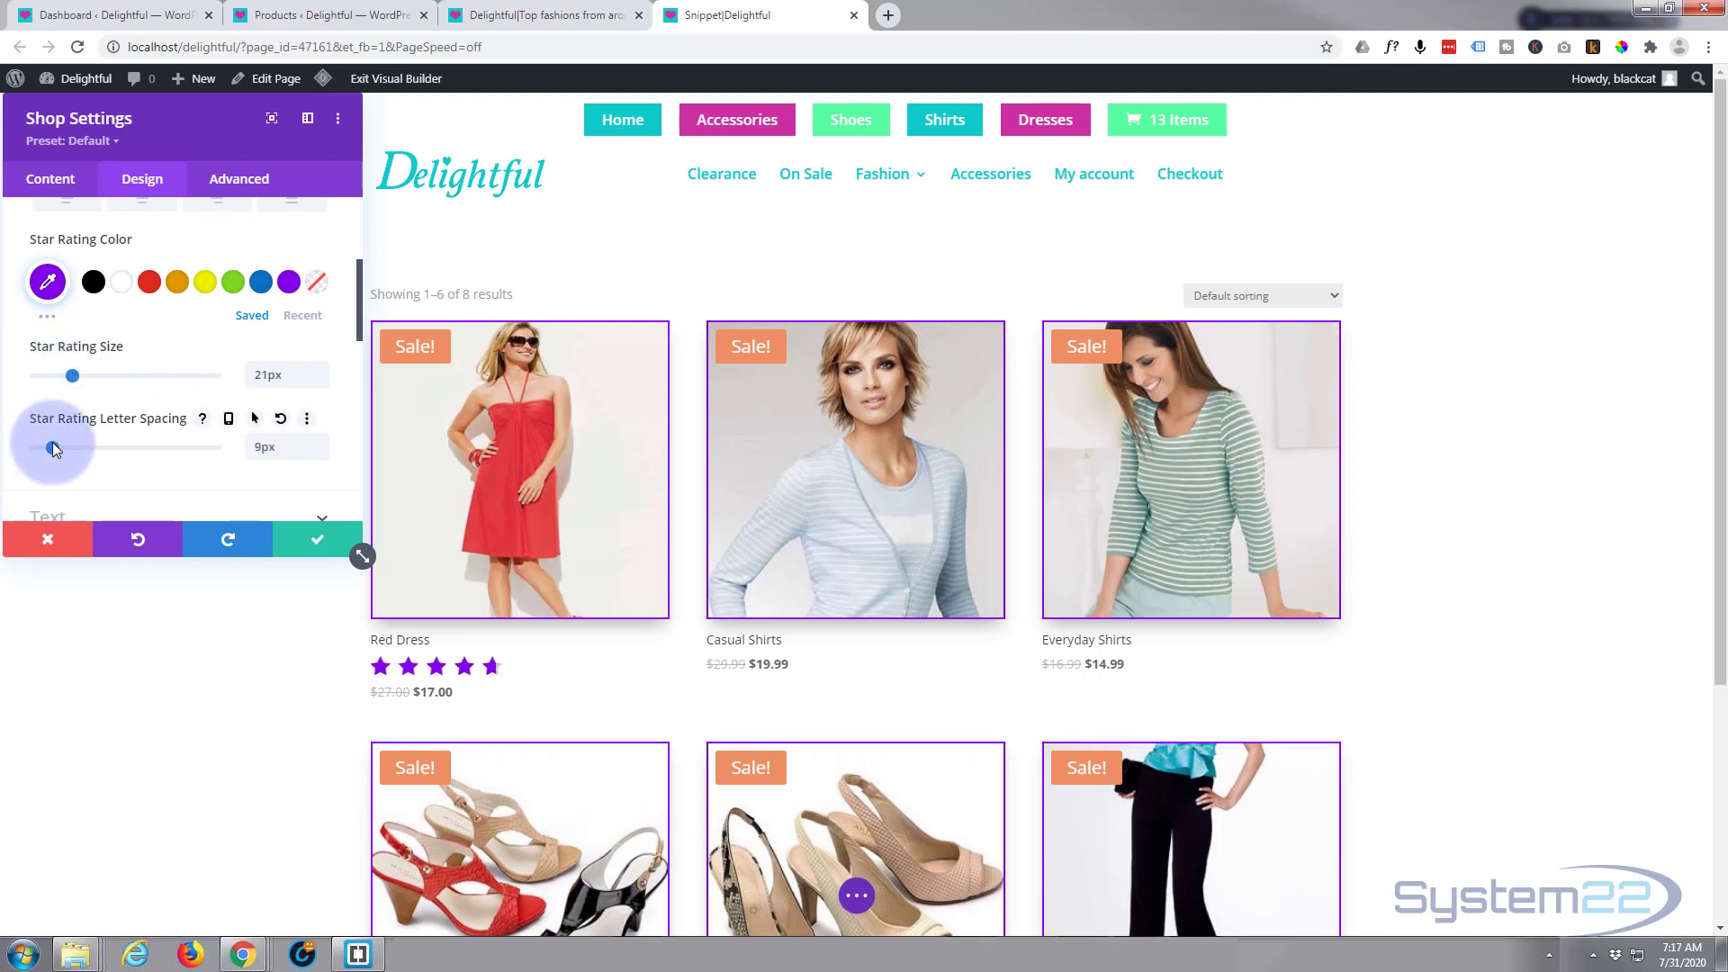
{"action": "scroll", "coordinate": [82, 435], "scroll_direction": "down", "scroll_amount": 1}
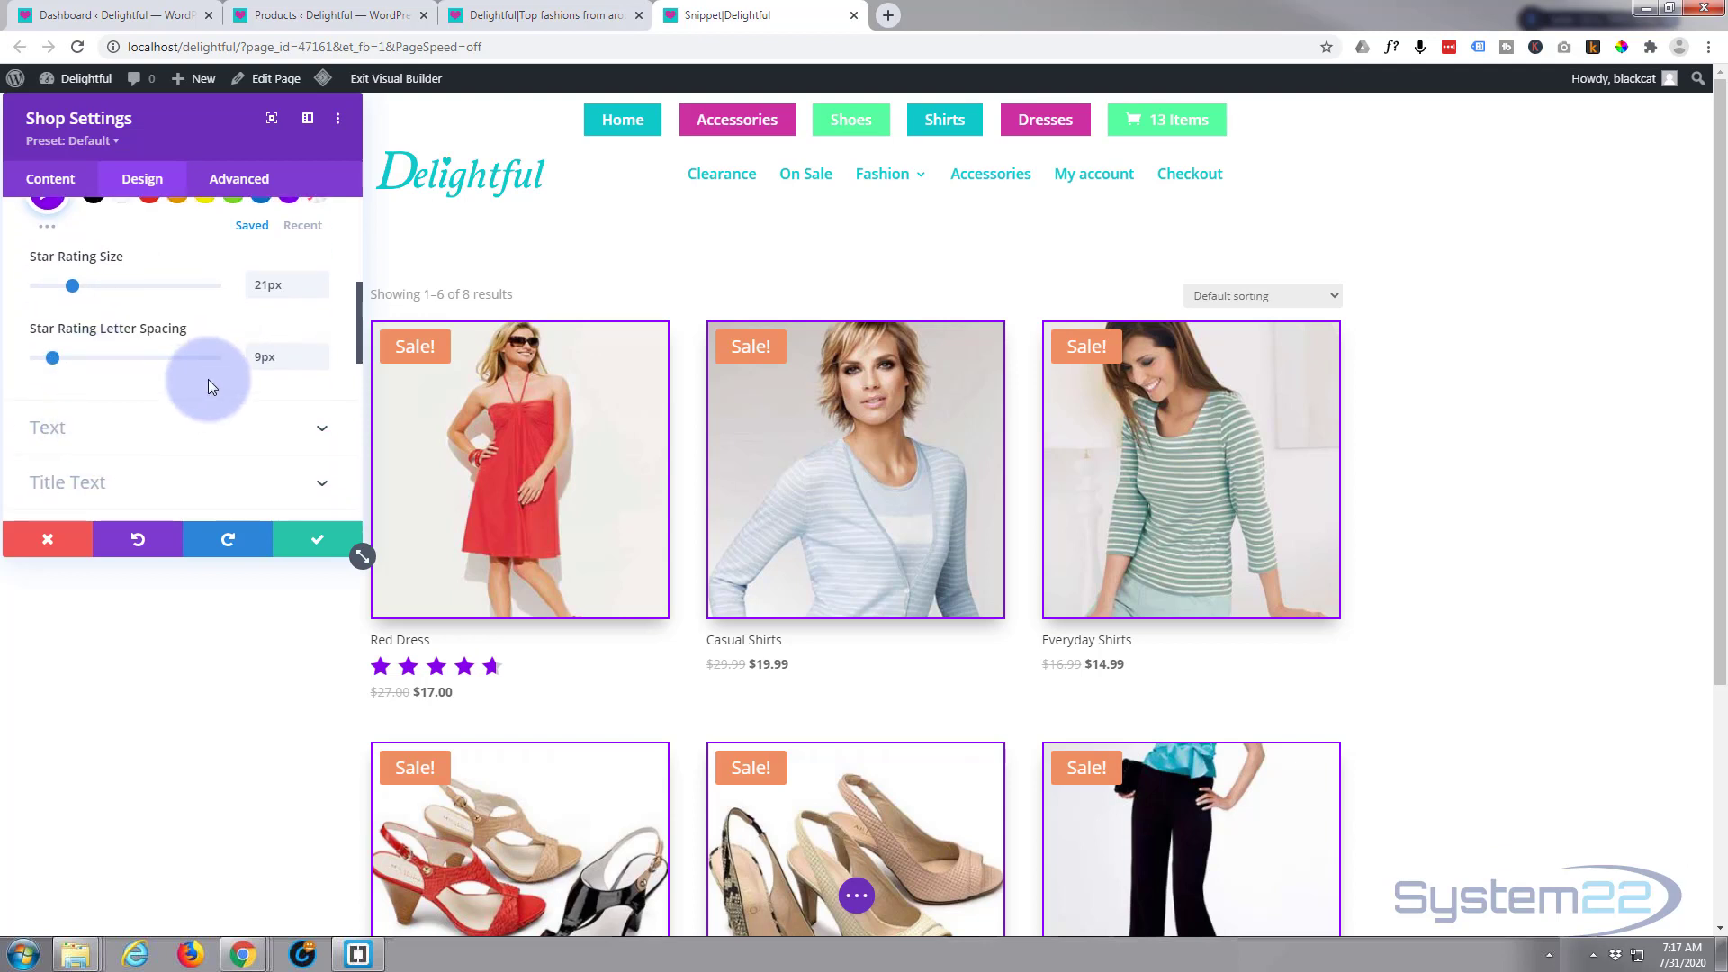
{"action": "scroll", "coordinate": [208, 386], "scroll_direction": "down", "scroll_amount": 1}
{"action": "scroll", "coordinate": [211, 387], "scroll_direction": "up", "scroll_amount": 2}
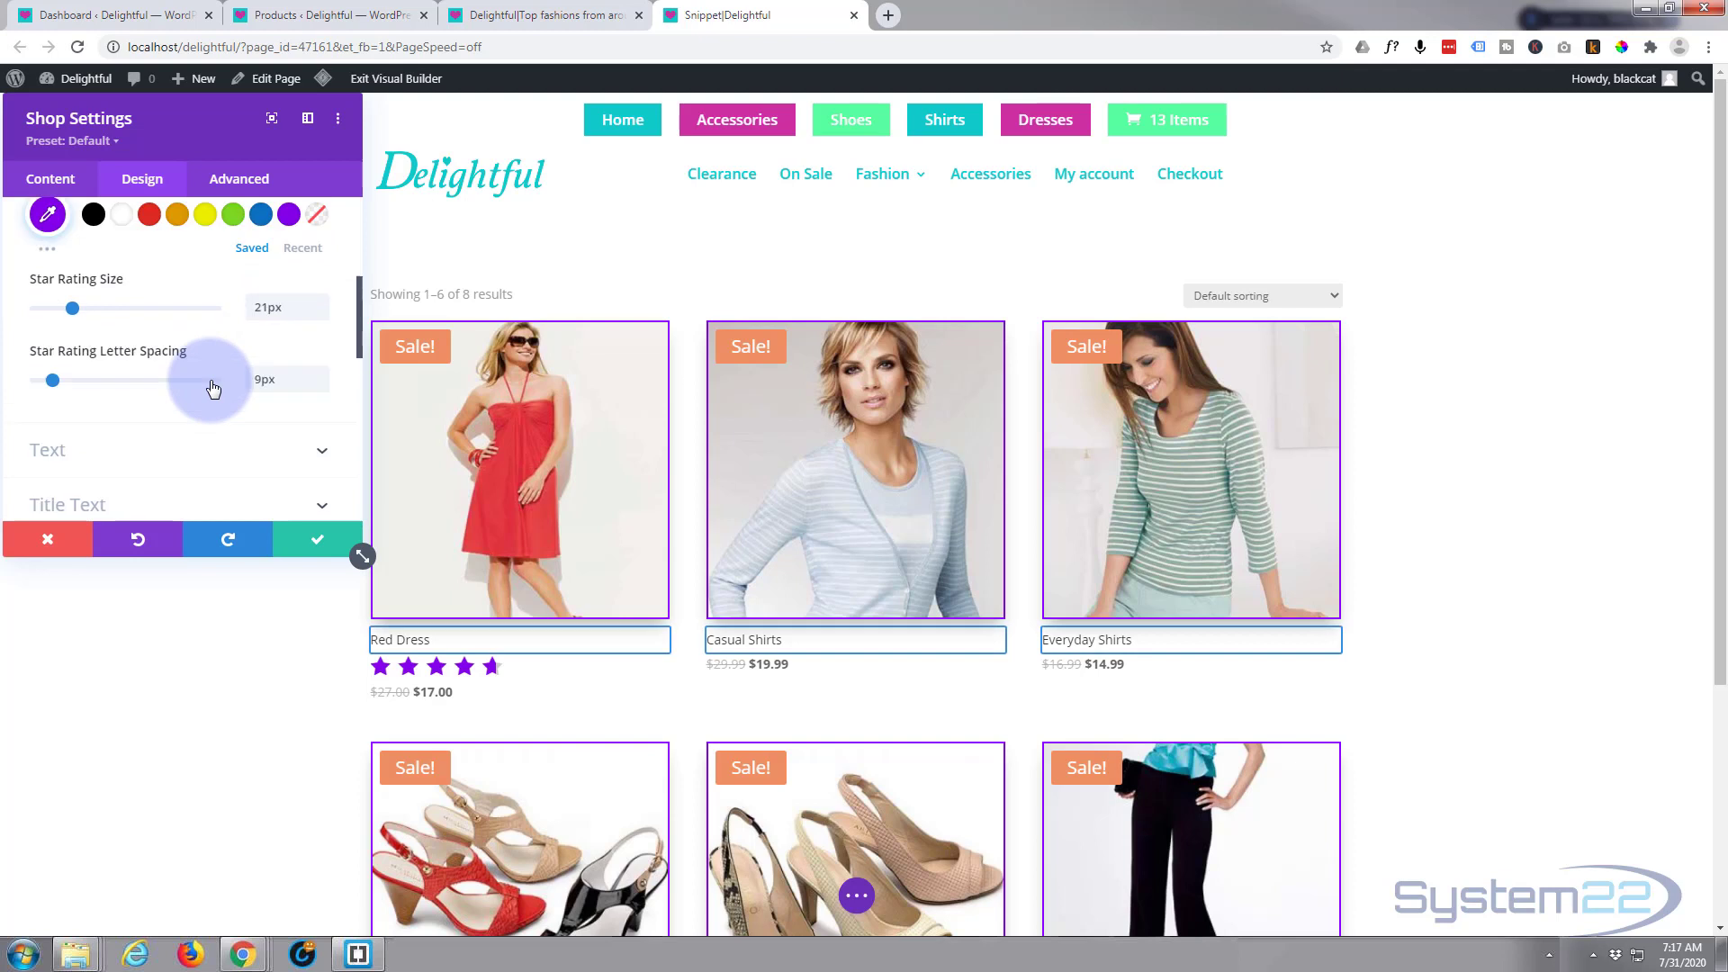
{"action": "scroll", "coordinate": [213, 387], "scroll_direction": "up", "scroll_amount": 2}
{"action": "scroll", "coordinate": [213, 389], "scroll_direction": "down", "scroll_amount": 5}
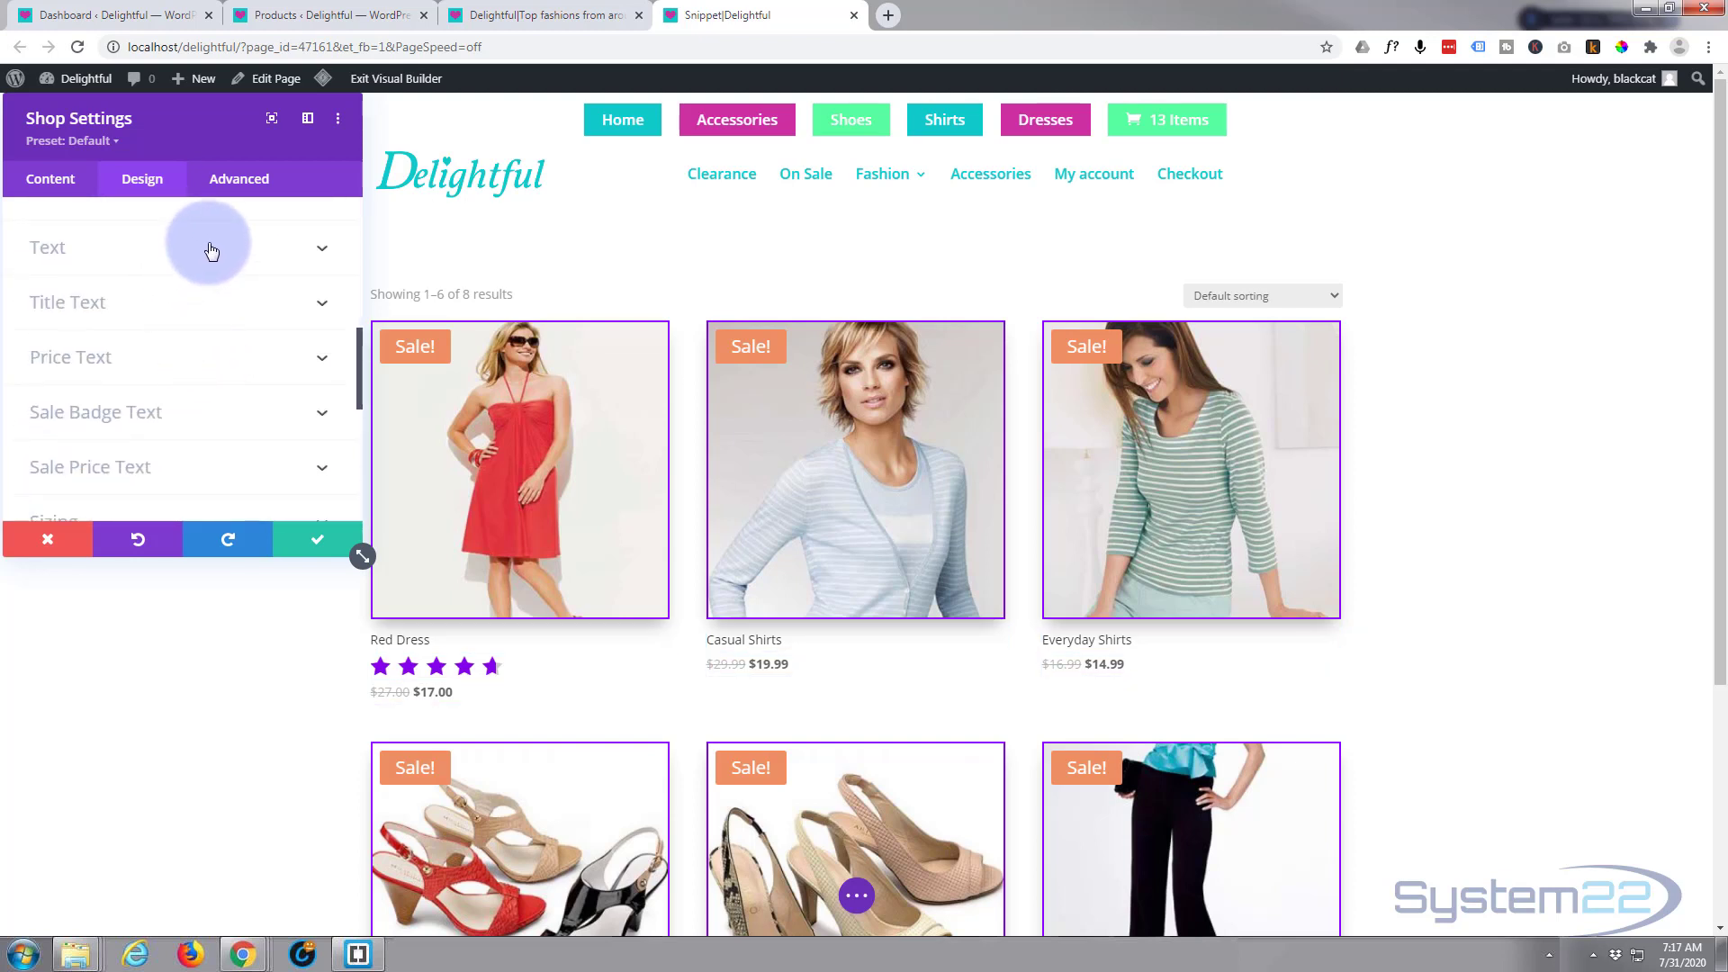
- Centre-align the shop text and leave Text Shadow at none after trying presets
{"action": "left_click", "coordinate": [211, 246]}
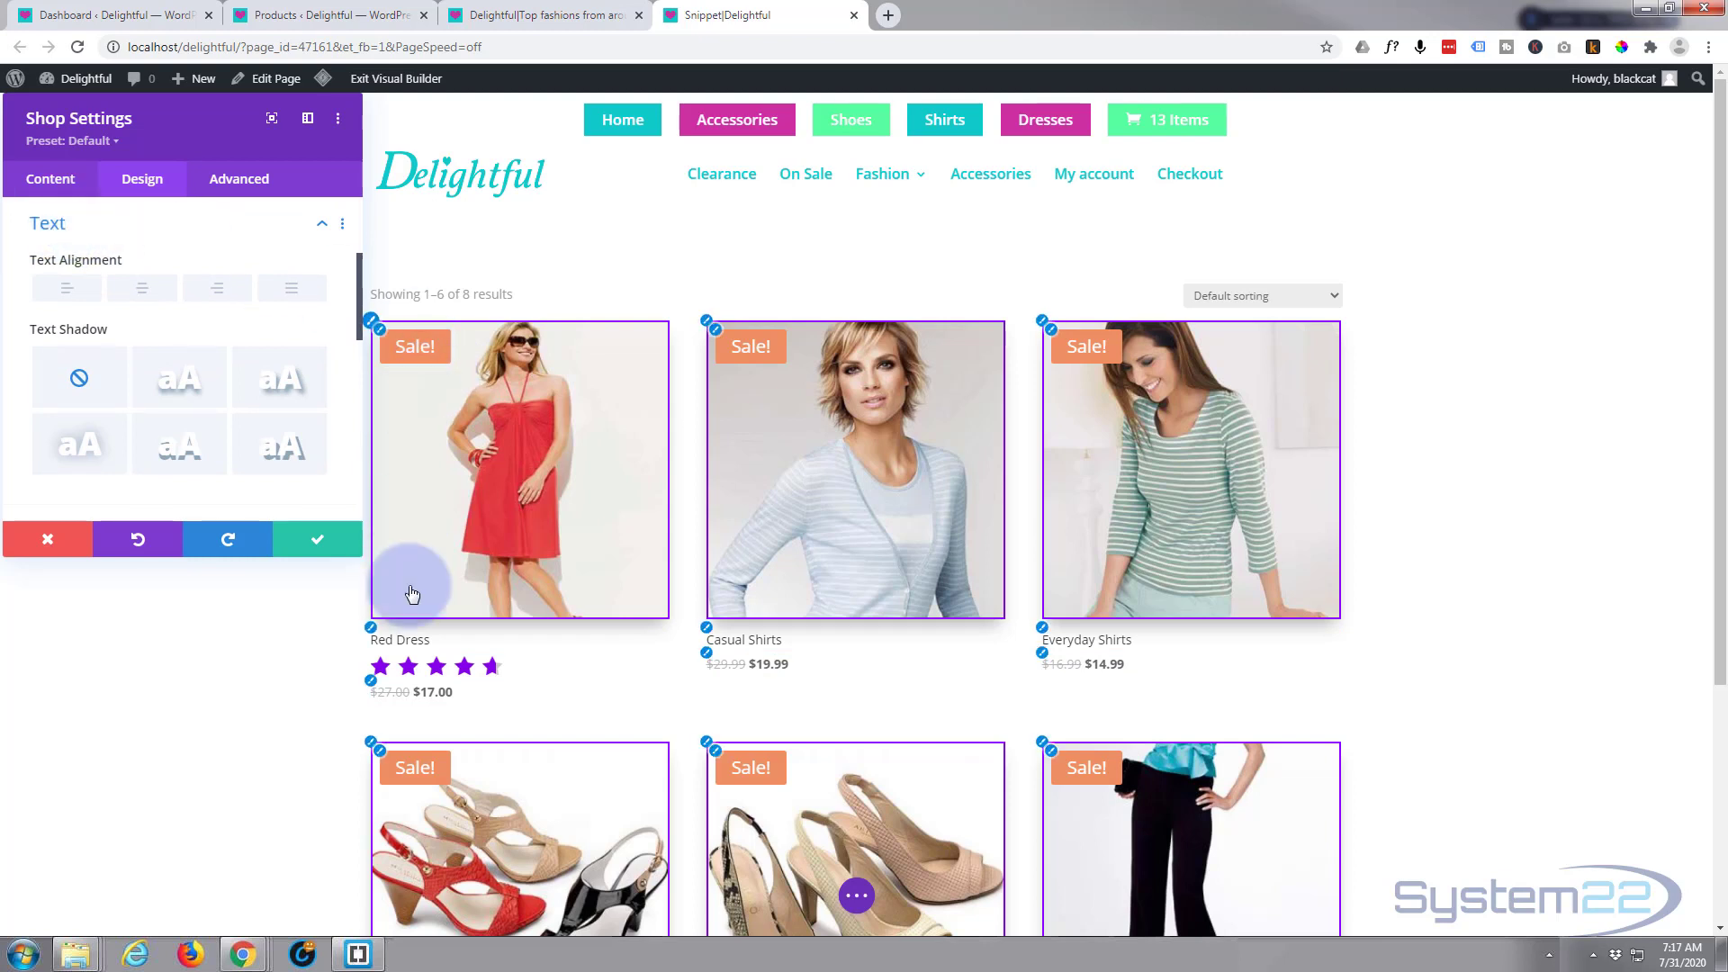
{"action": "left_click", "coordinate": [141, 288]}
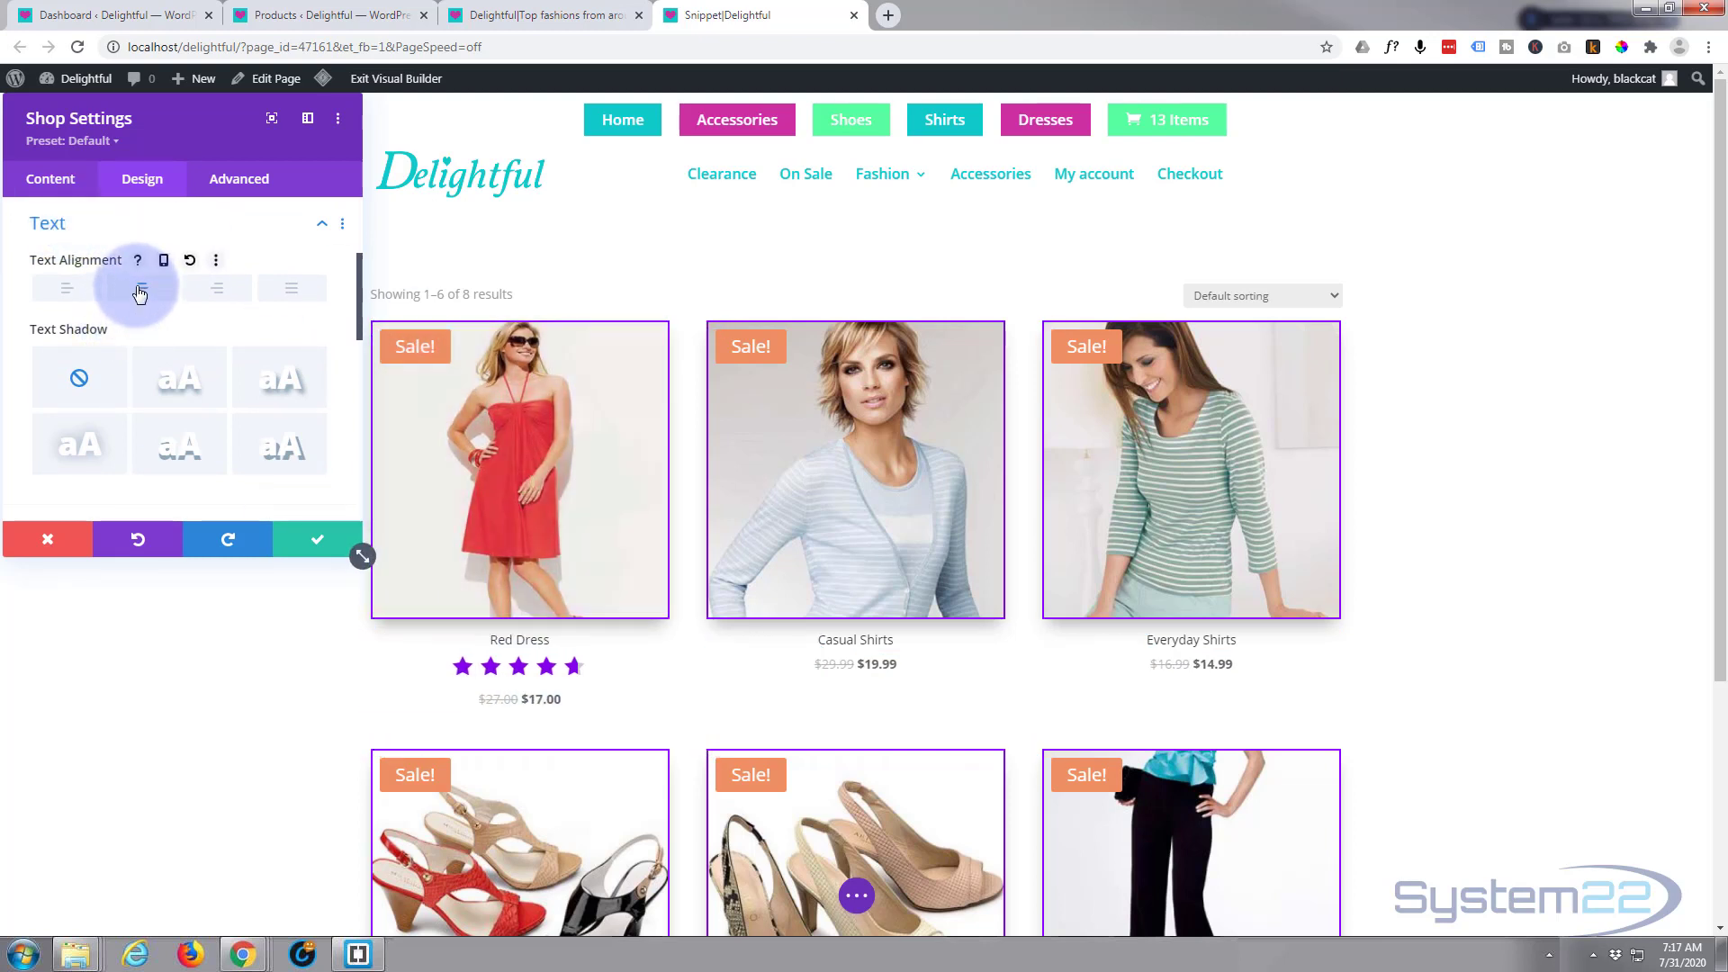
{"action": "left_click", "coordinate": [272, 396]}
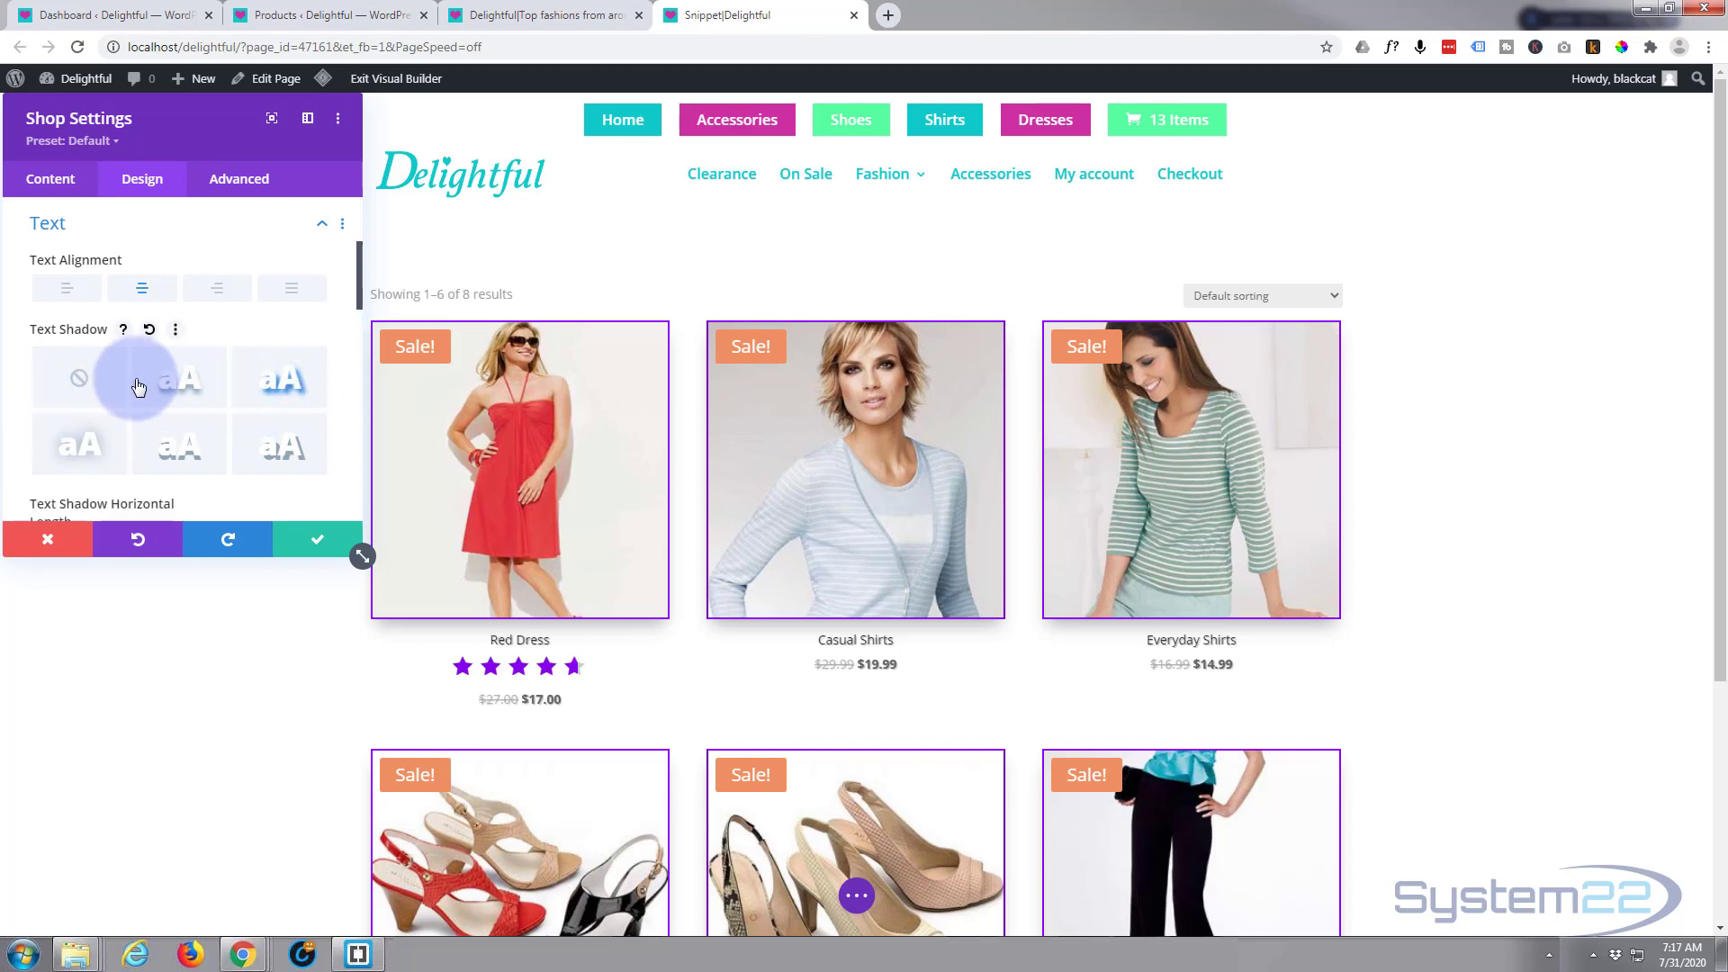
{"action": "left_click", "coordinate": [79, 383]}
{"action": "left_click", "coordinate": [175, 438]}
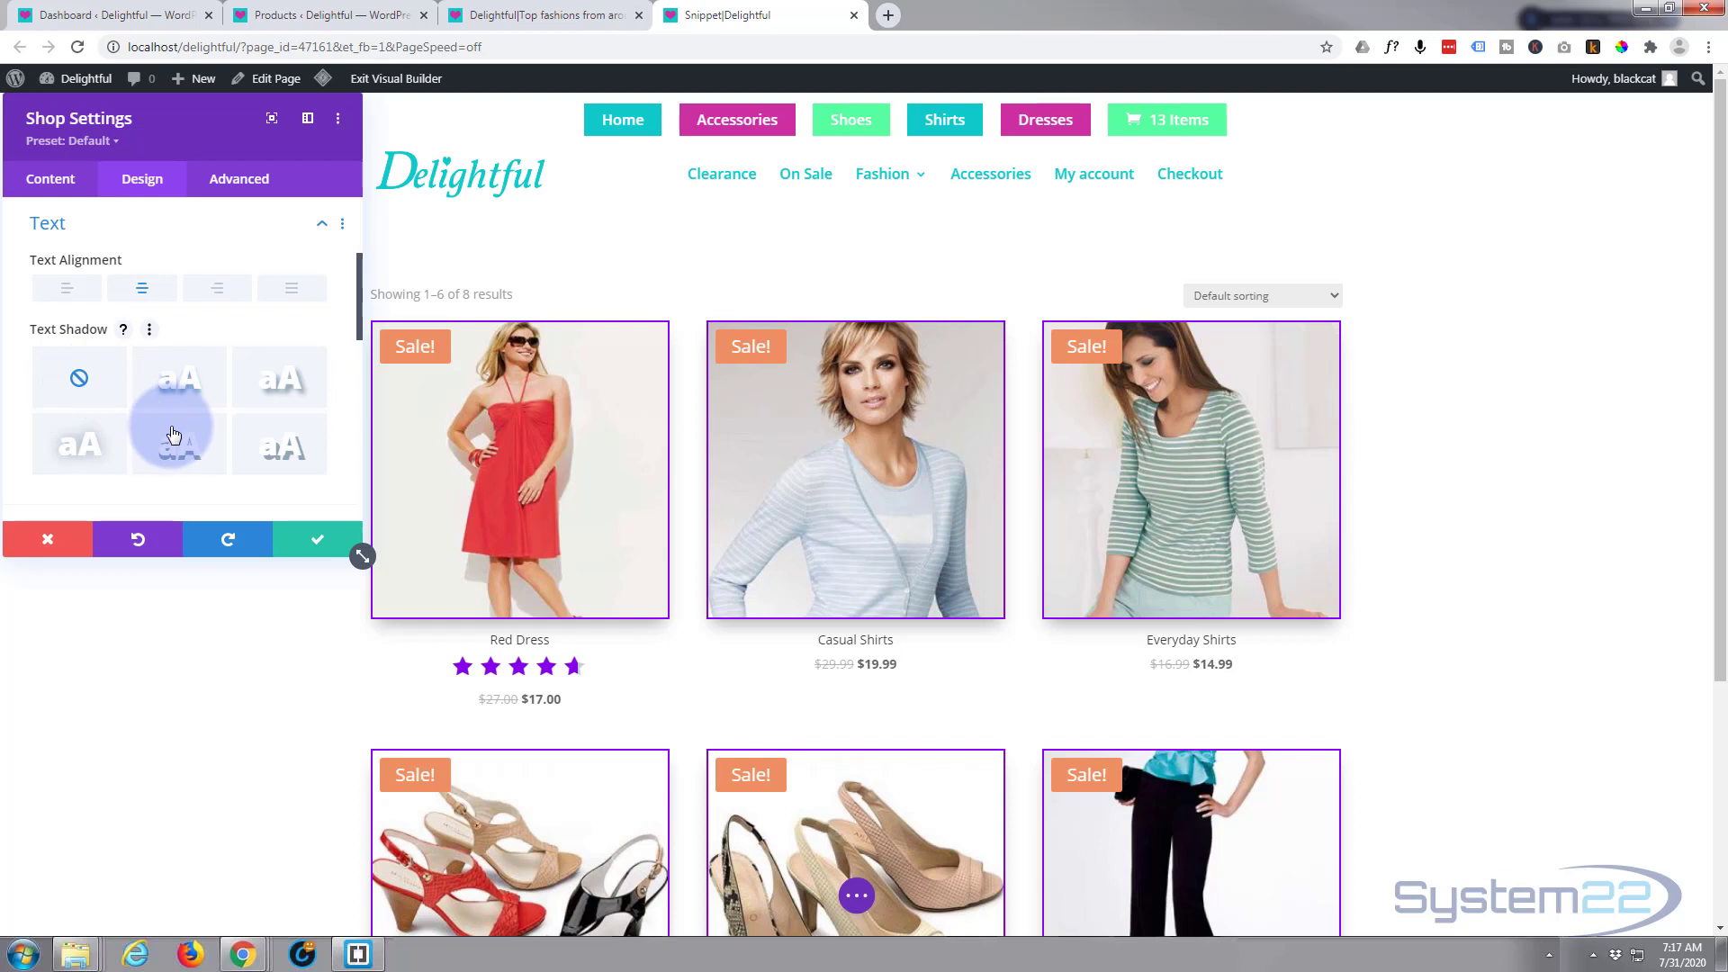
{"action": "scroll", "coordinate": [175, 439], "scroll_direction": "down", "scroll_amount": 3}
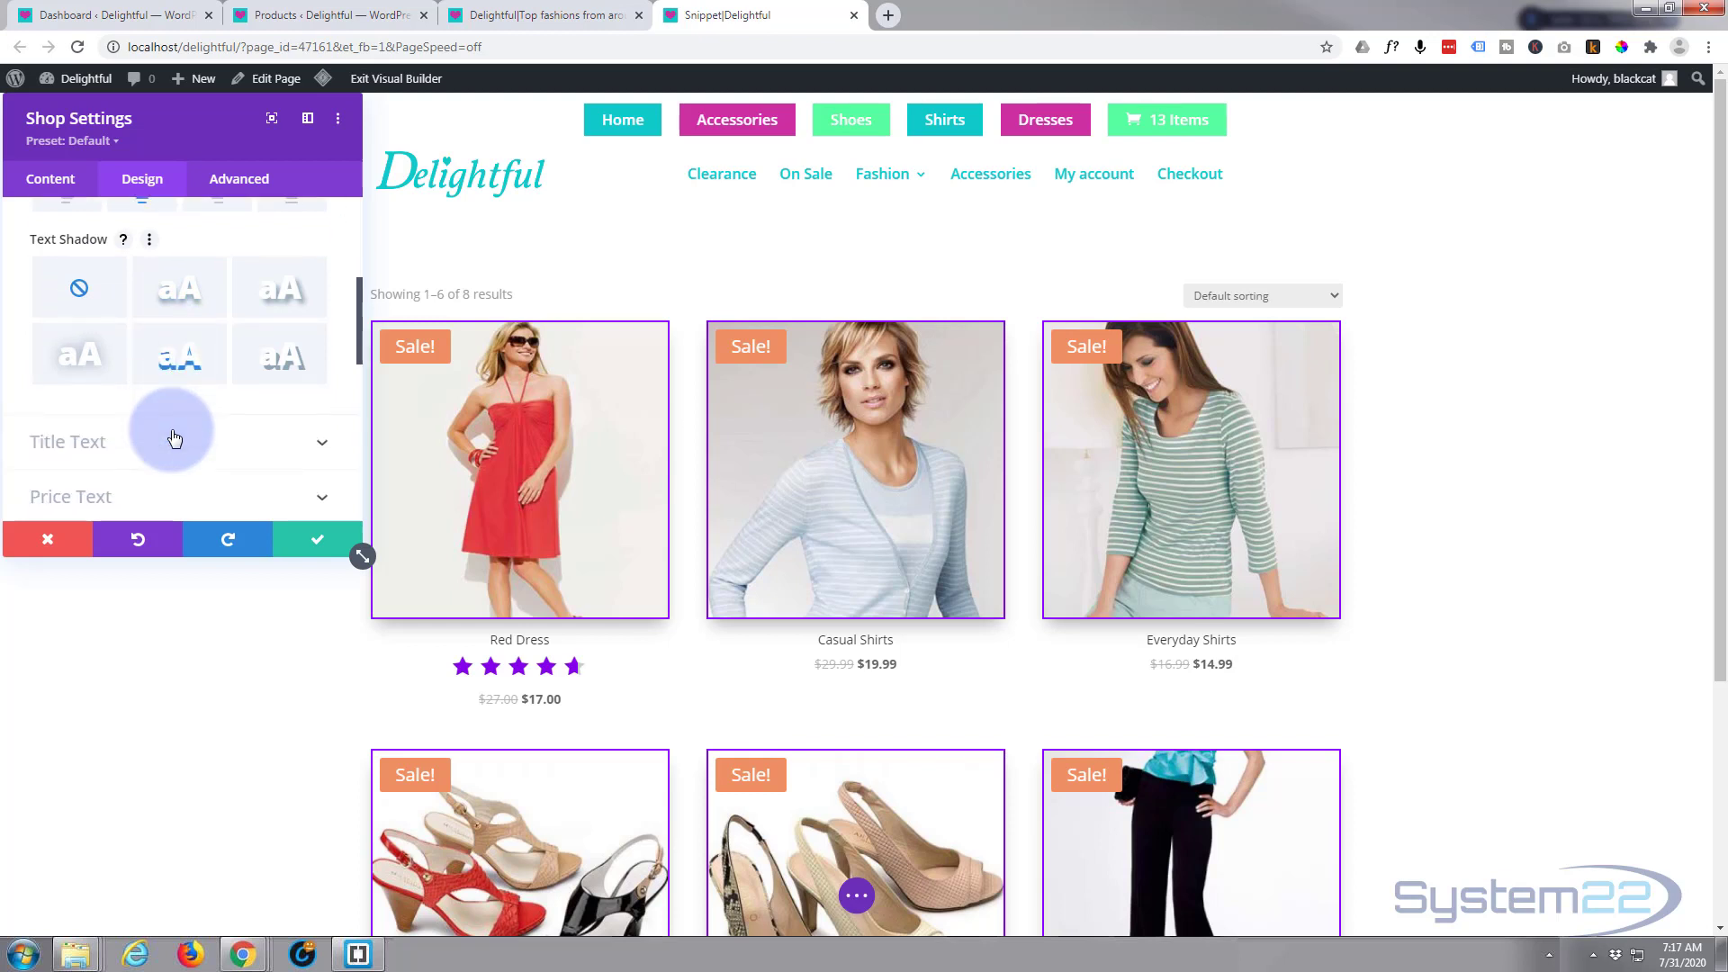
{"action": "scroll", "coordinate": [175, 439], "scroll_direction": "down", "scroll_amount": 2}
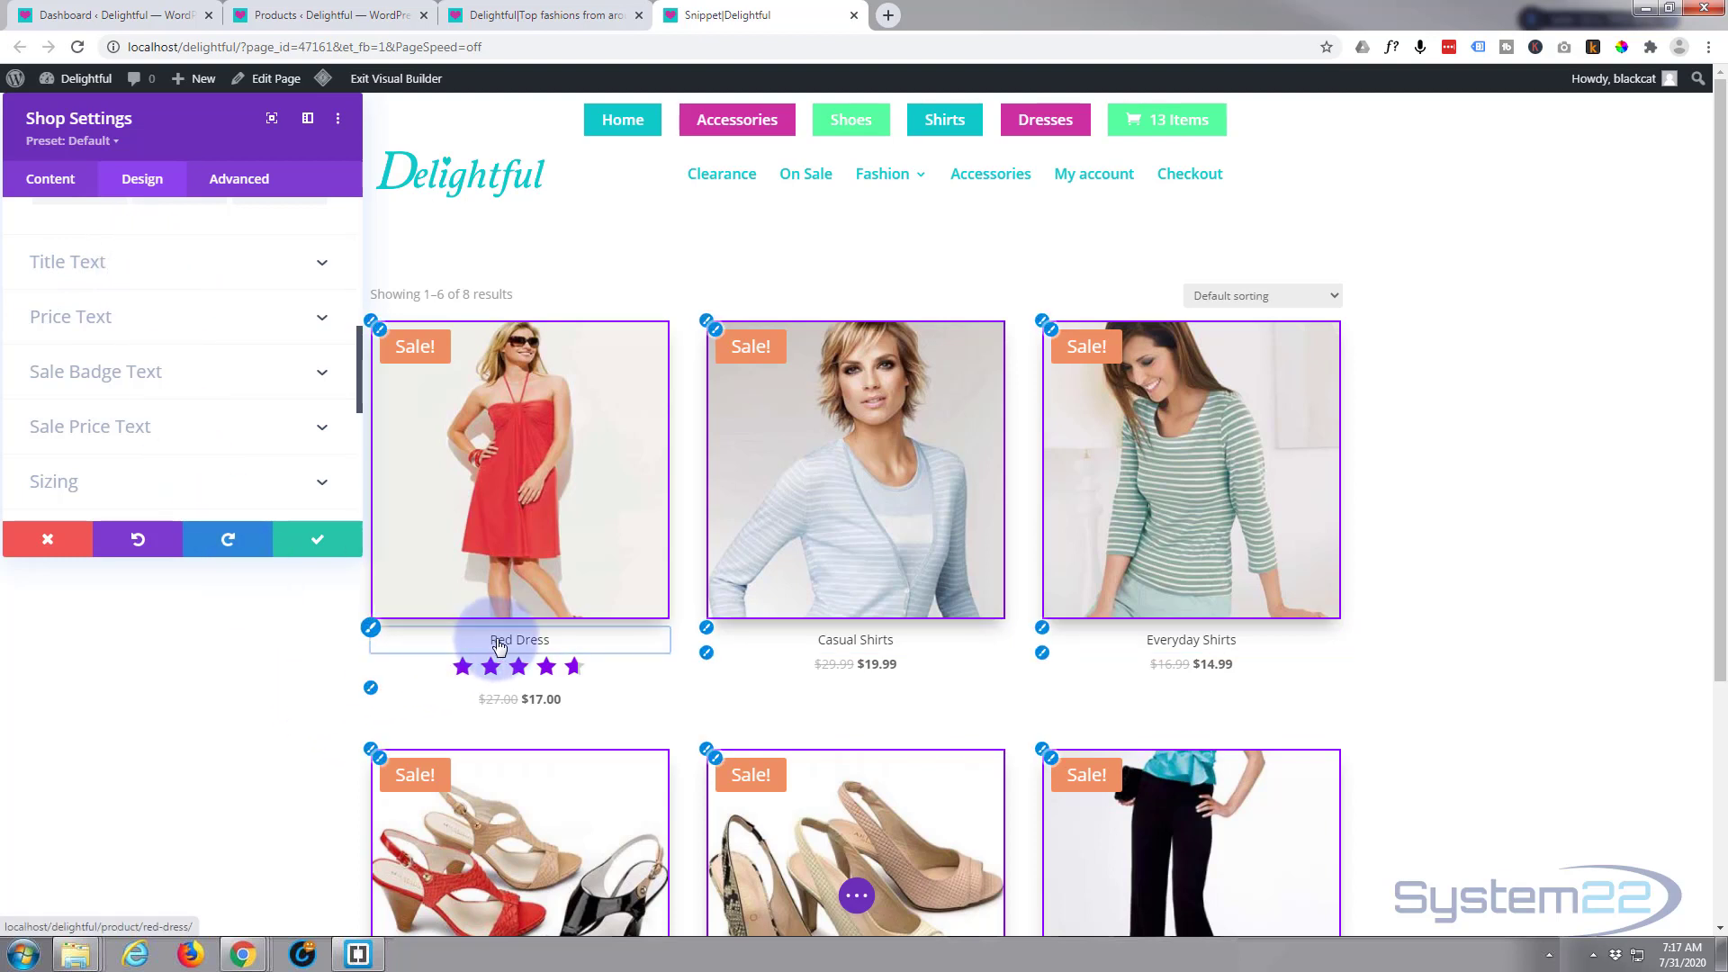
- Set the Title Text font weight to Semi Bold, keeping the default font
{"action": "left_click", "coordinate": [371, 629]}
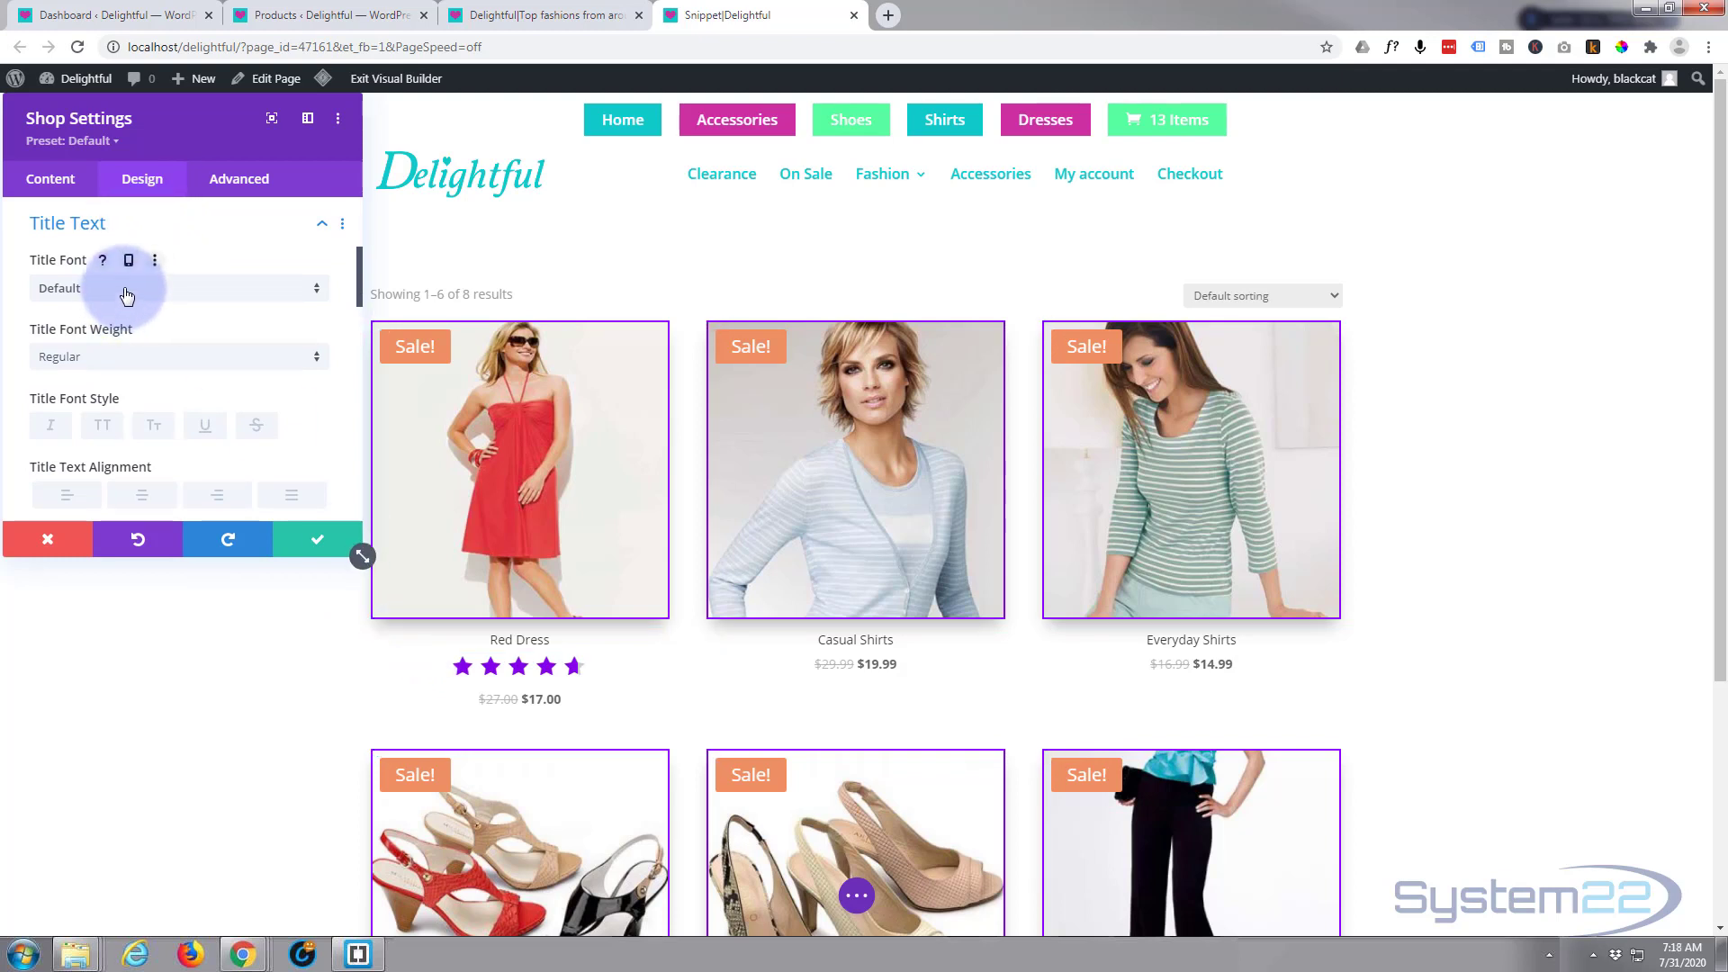
{"action": "left_click", "coordinate": [155, 292]}
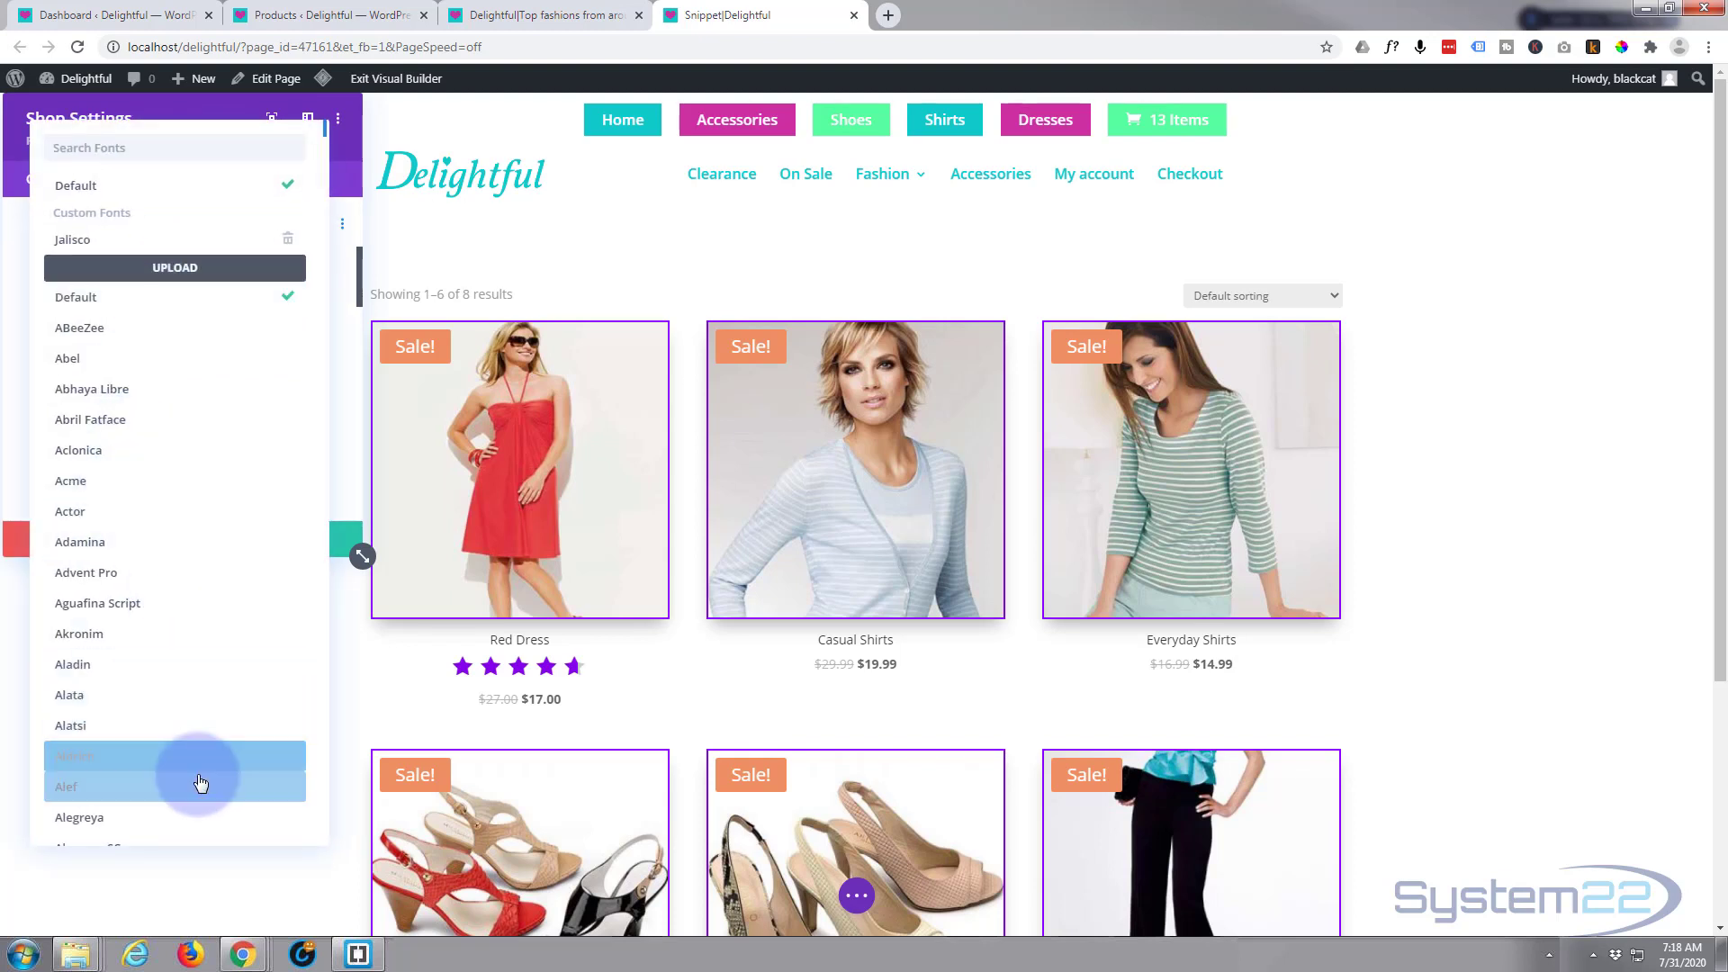
{"action": "left_click", "coordinate": [340, 186]}
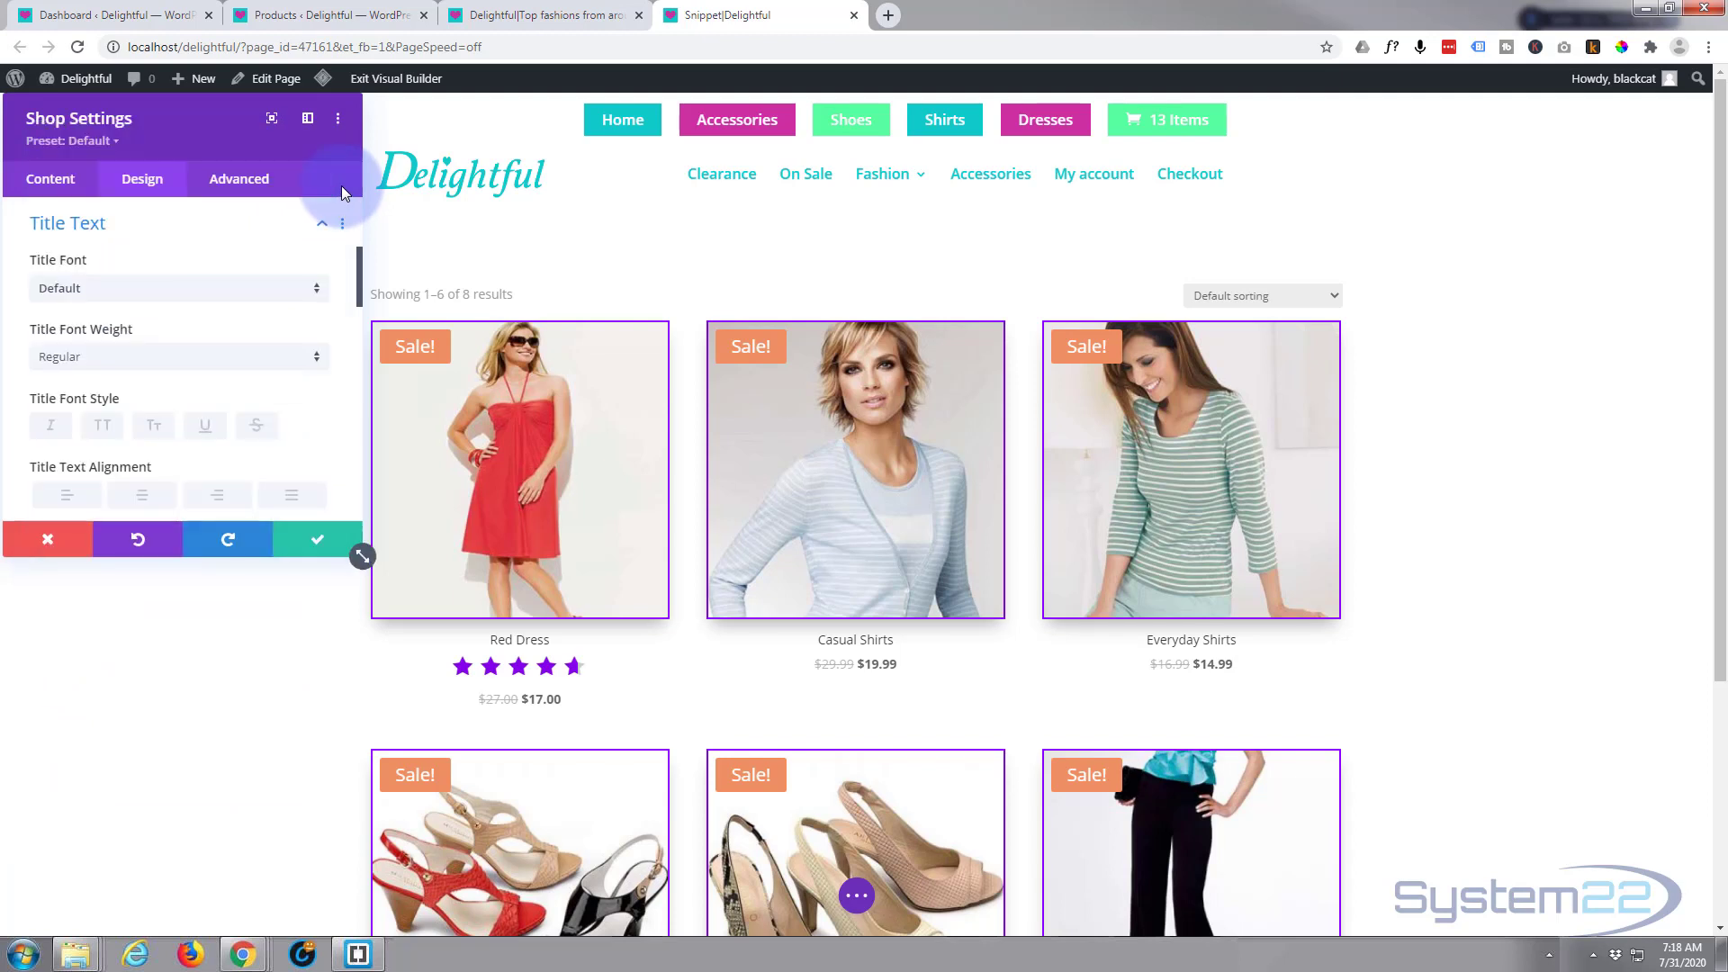
{"action": "left_click", "coordinate": [153, 362]}
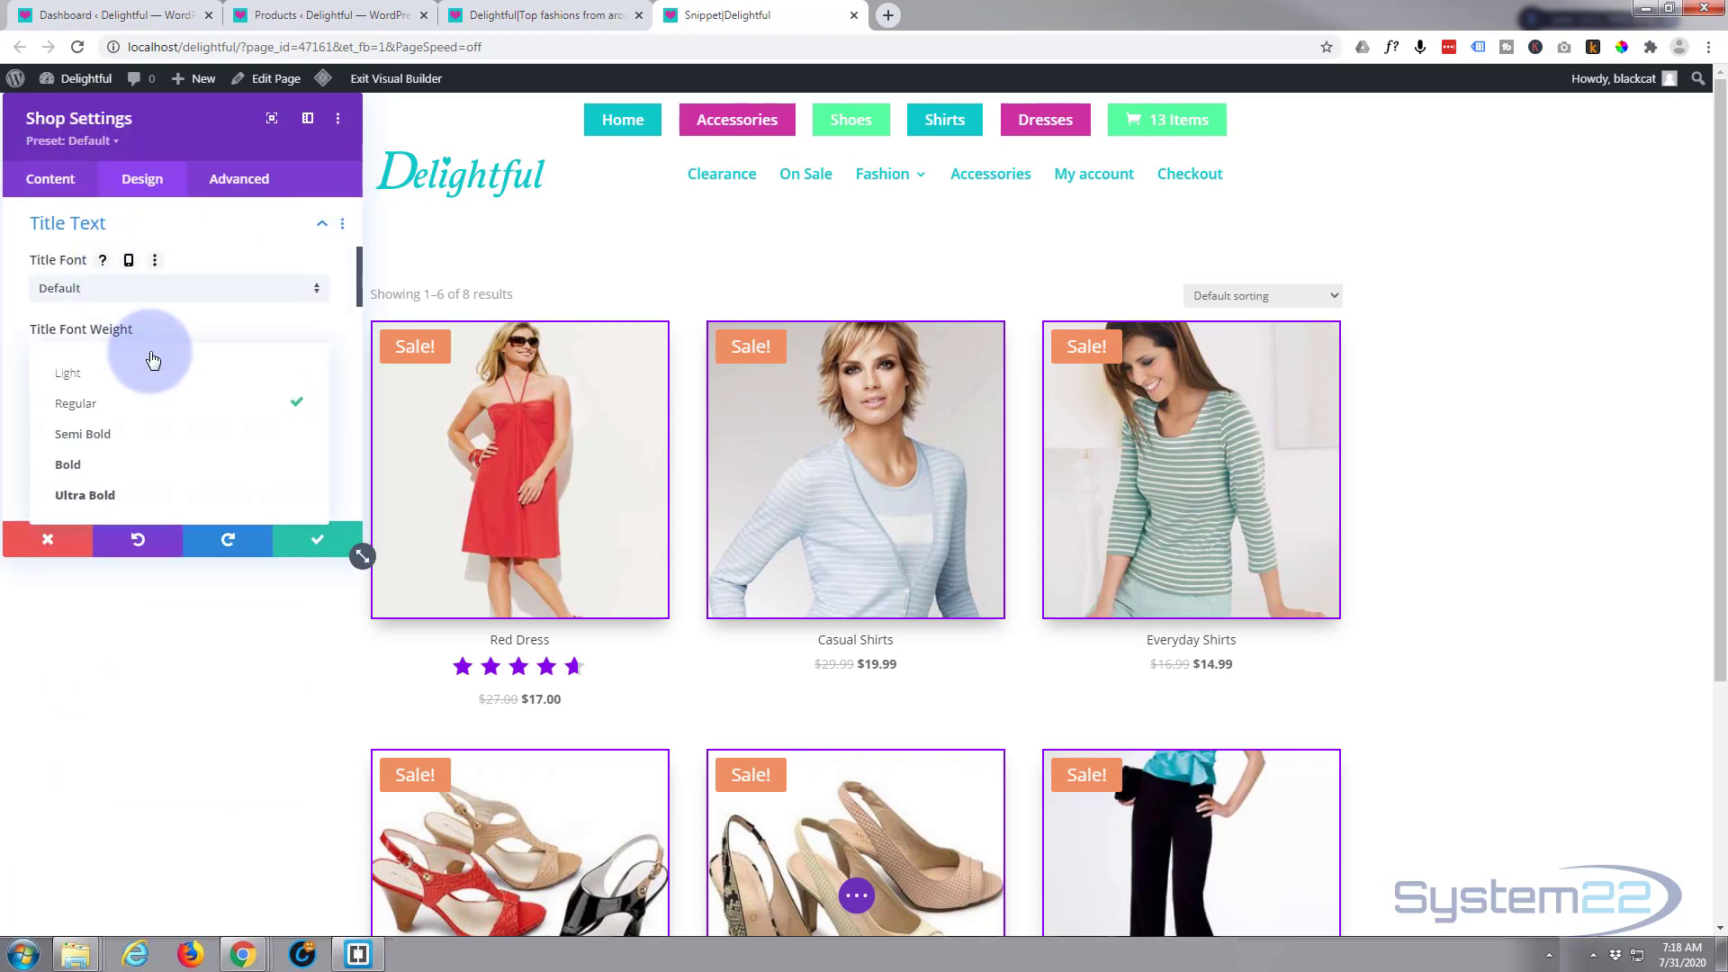
{"action": "left_click", "coordinate": [122, 434]}
- Make the product titles uppercase, purple #8300e9 and 24px
{"action": "scroll", "coordinate": [124, 428], "scroll_direction": "down", "scroll_amount": 1}
{"action": "left_click", "coordinate": [104, 339]}
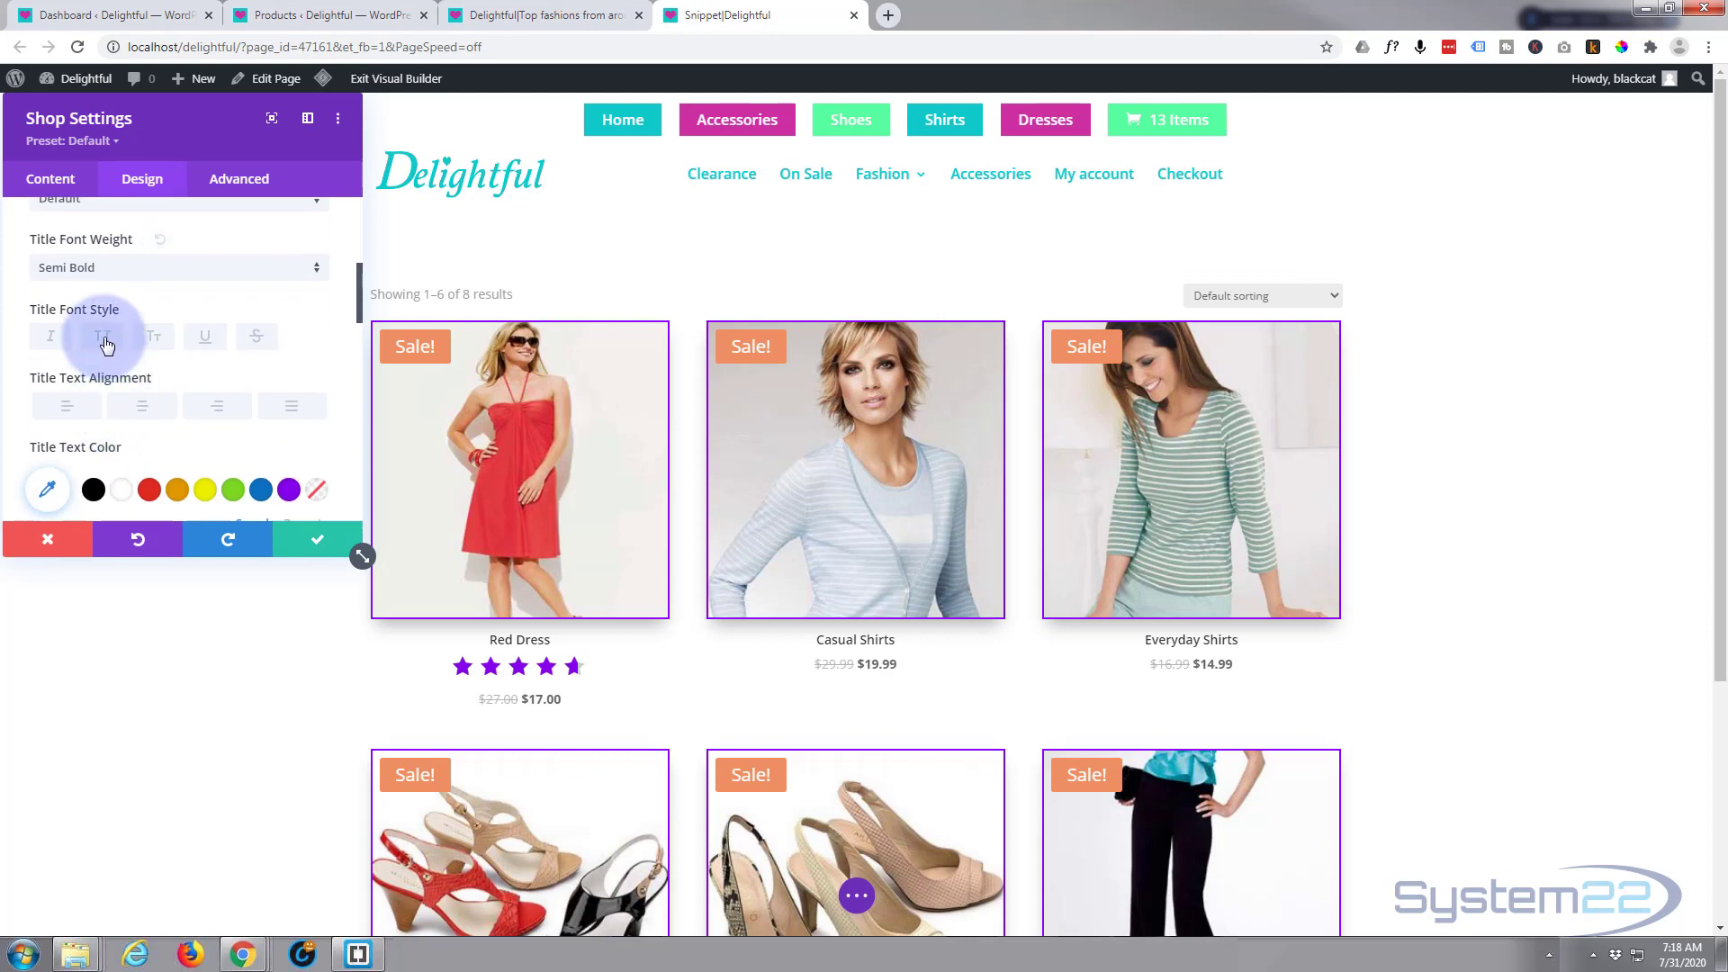
{"action": "scroll", "coordinate": [126, 401], "scroll_direction": "down", "scroll_amount": 1}
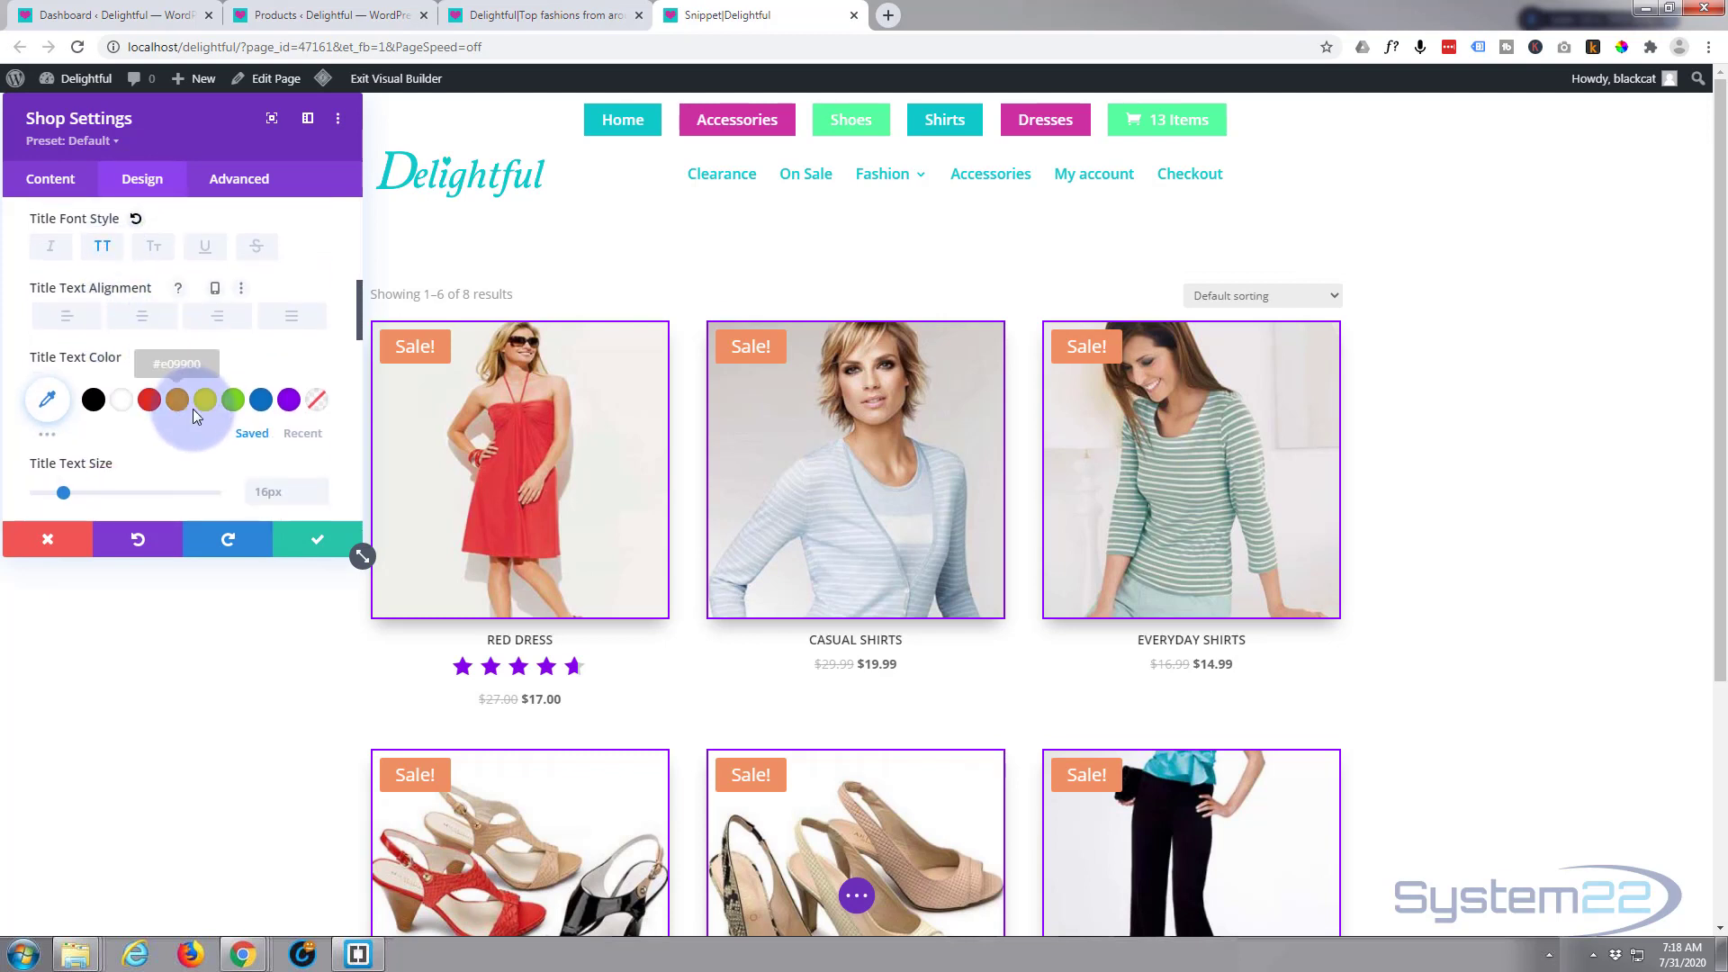
{"action": "left_click", "coordinate": [288, 400]}
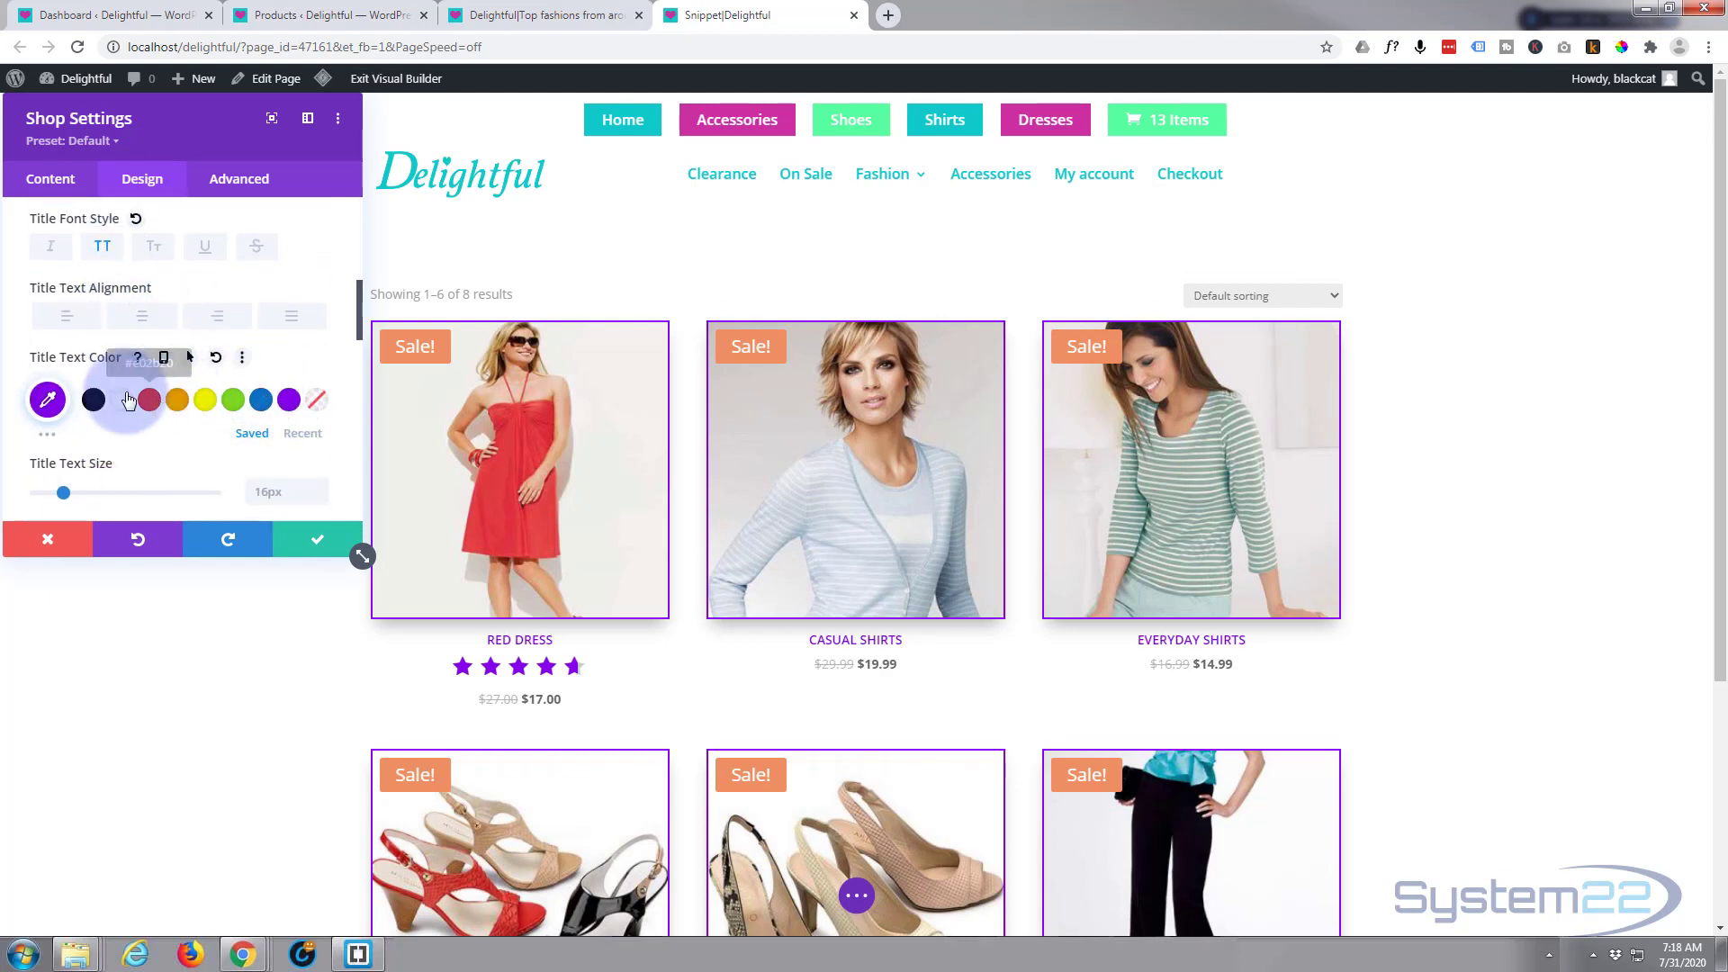
{"action": "left_click_drag", "start_coordinate": [63, 490], "coordinate": [78, 492]}
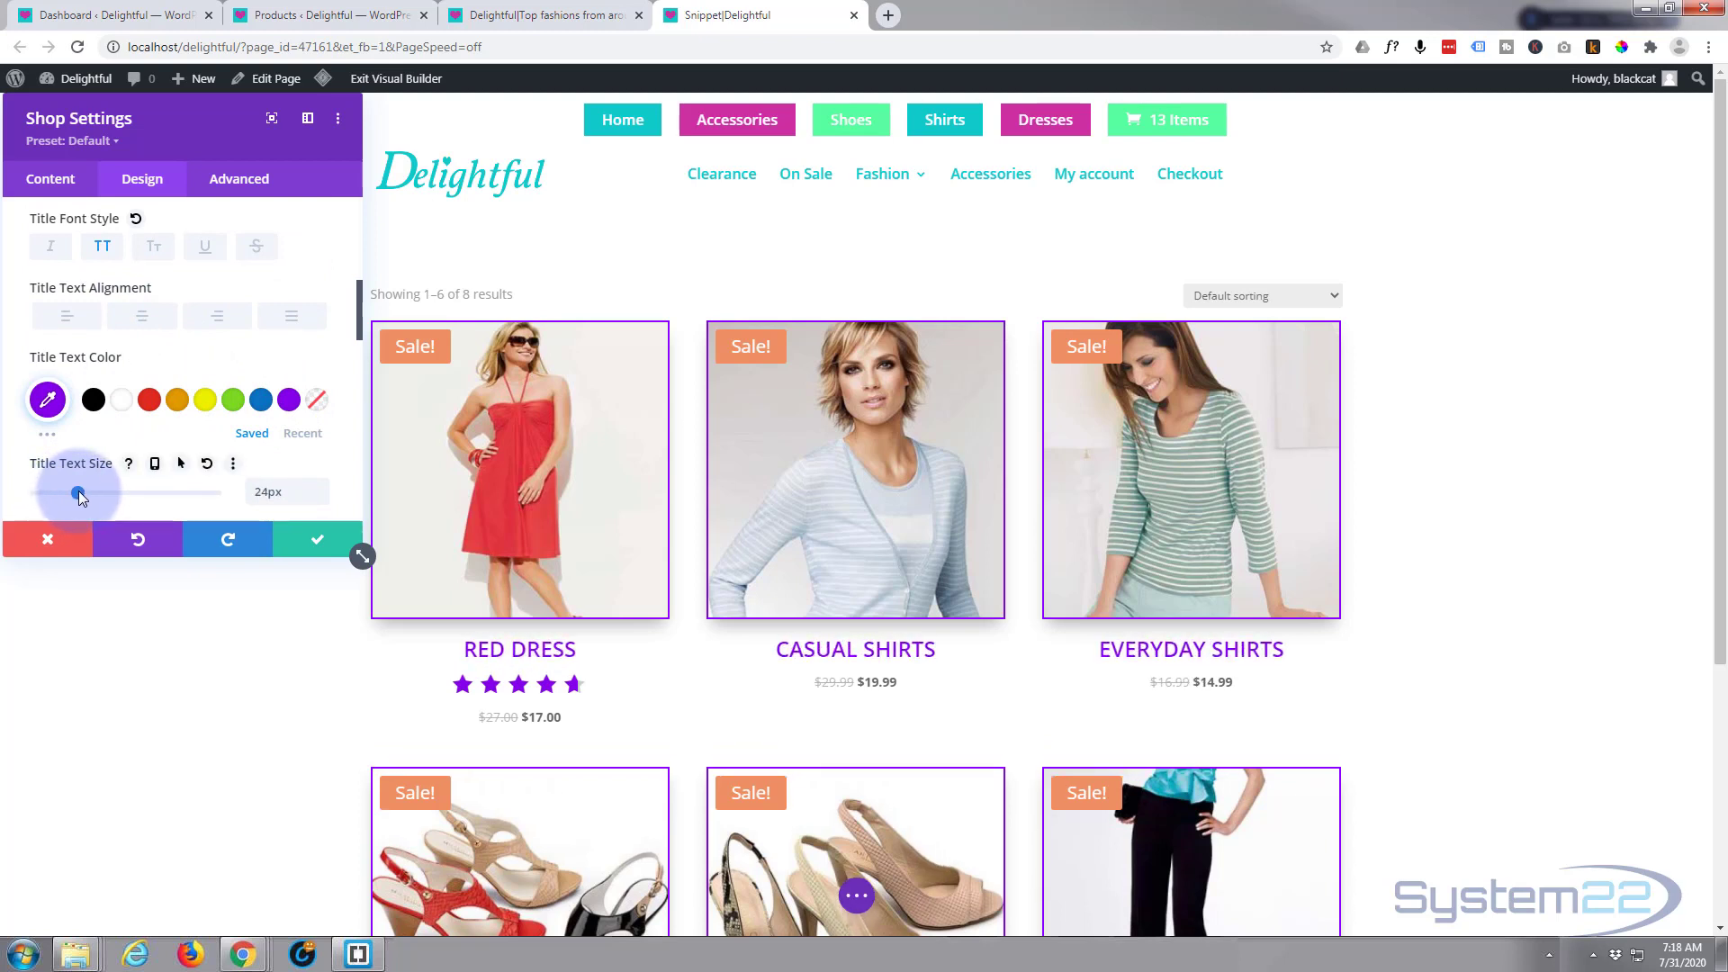
{"action": "scroll", "coordinate": [140, 446], "scroll_direction": "down", "scroll_amount": 2}
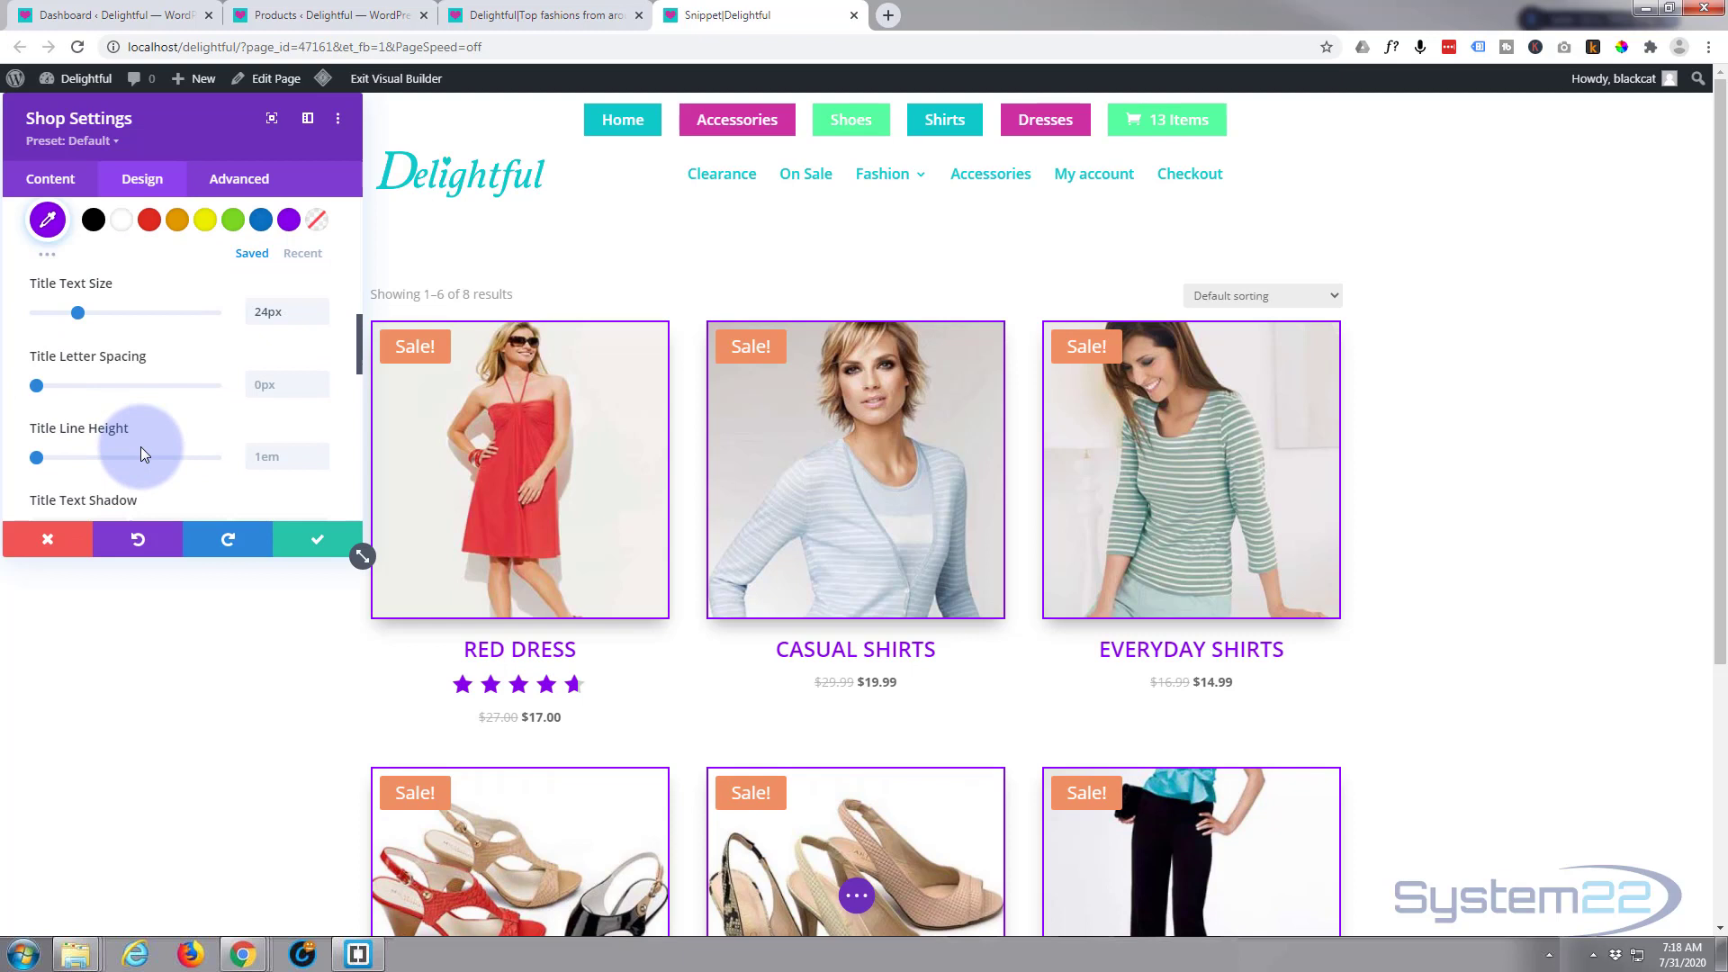
{"action": "scroll", "coordinate": [140, 447], "scroll_direction": "down", "scroll_amount": 2}
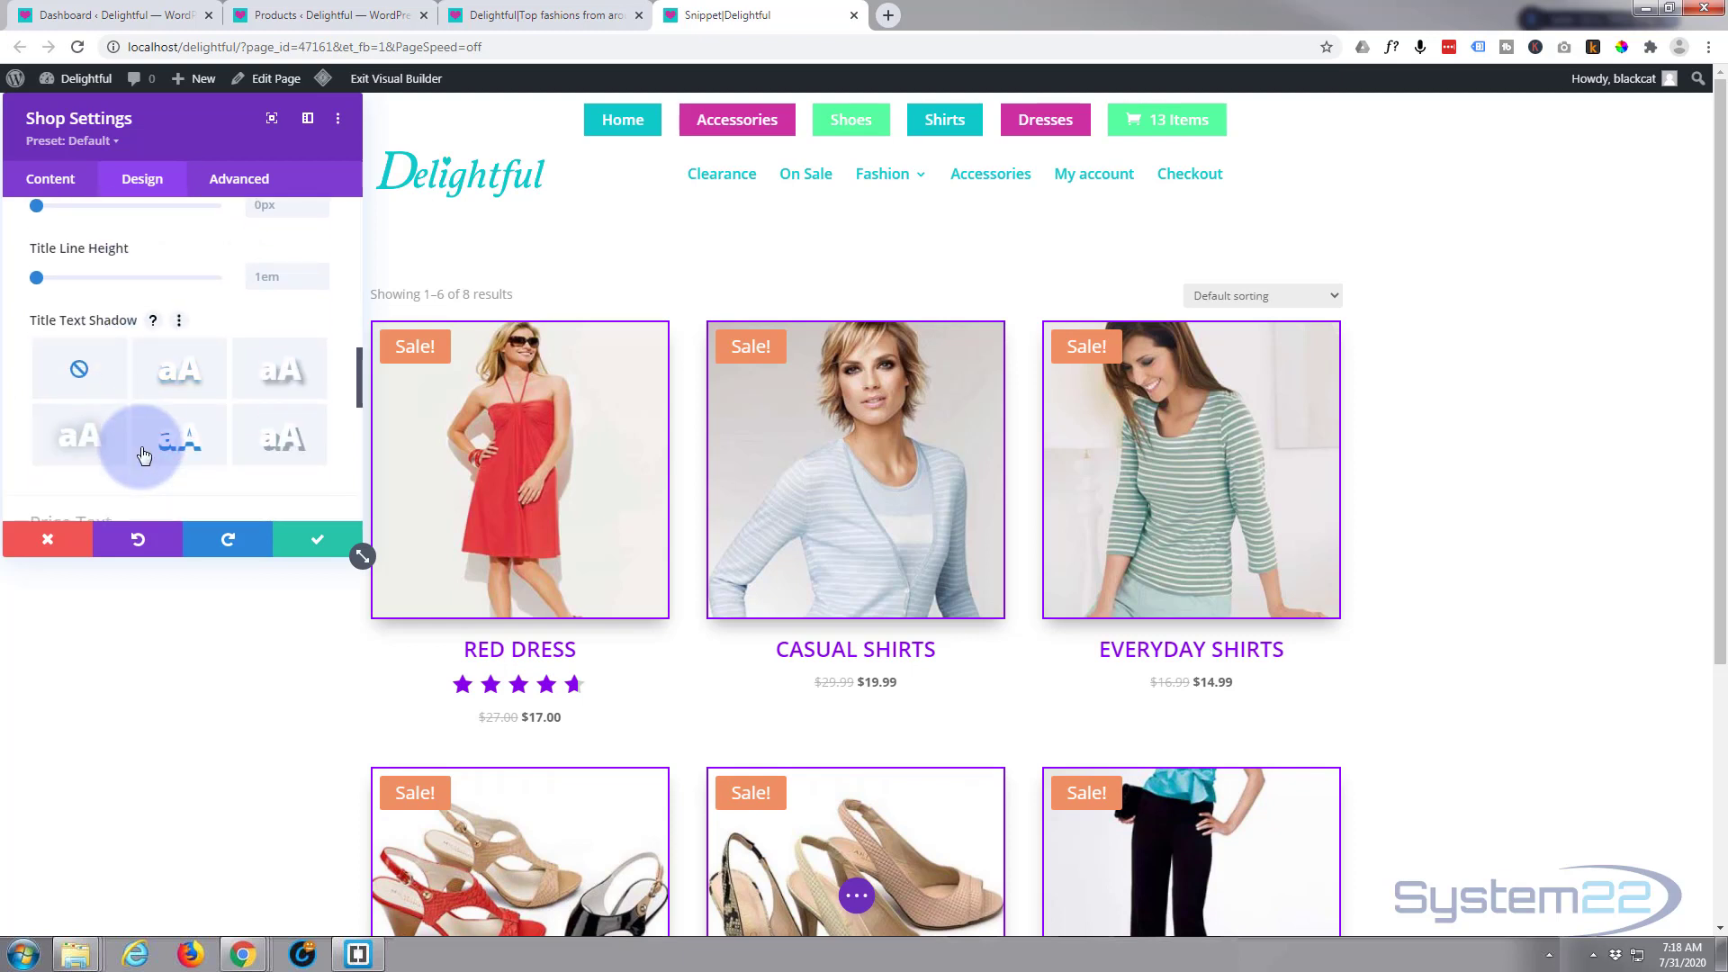
{"action": "scroll", "coordinate": [142, 451], "scroll_direction": "down", "scroll_amount": 3}
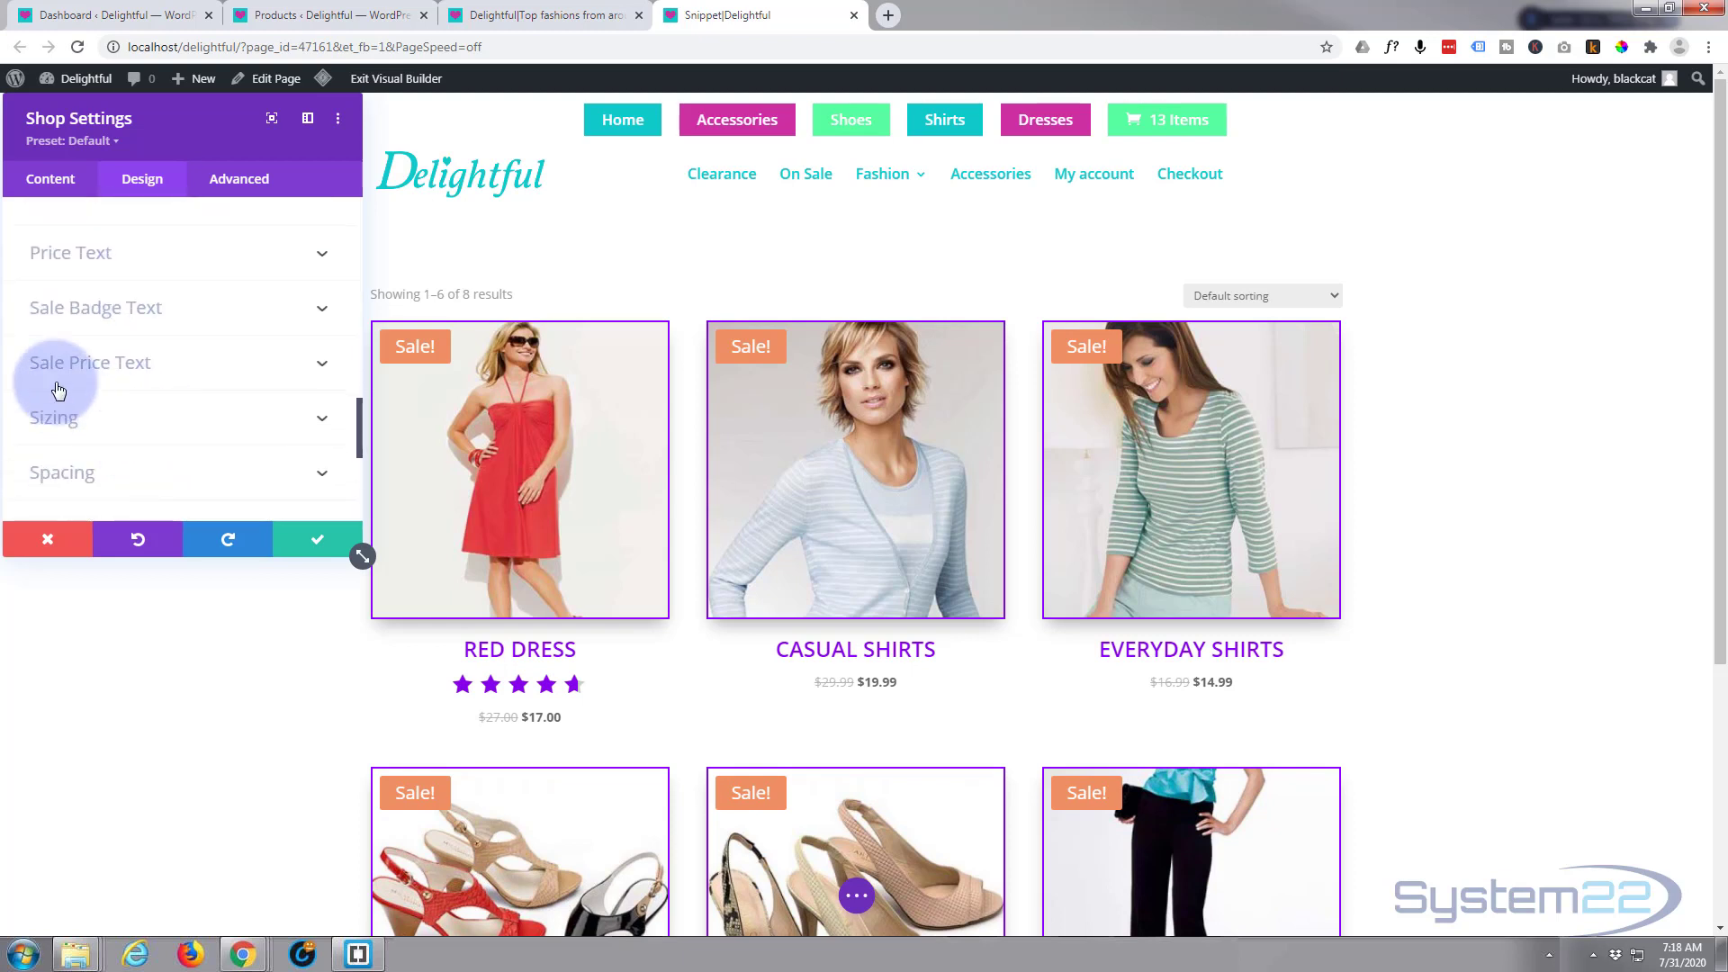
- Set Price Text to Bold weight, the purple swatch and 23px size
{"action": "left_click", "coordinate": [210, 276]}
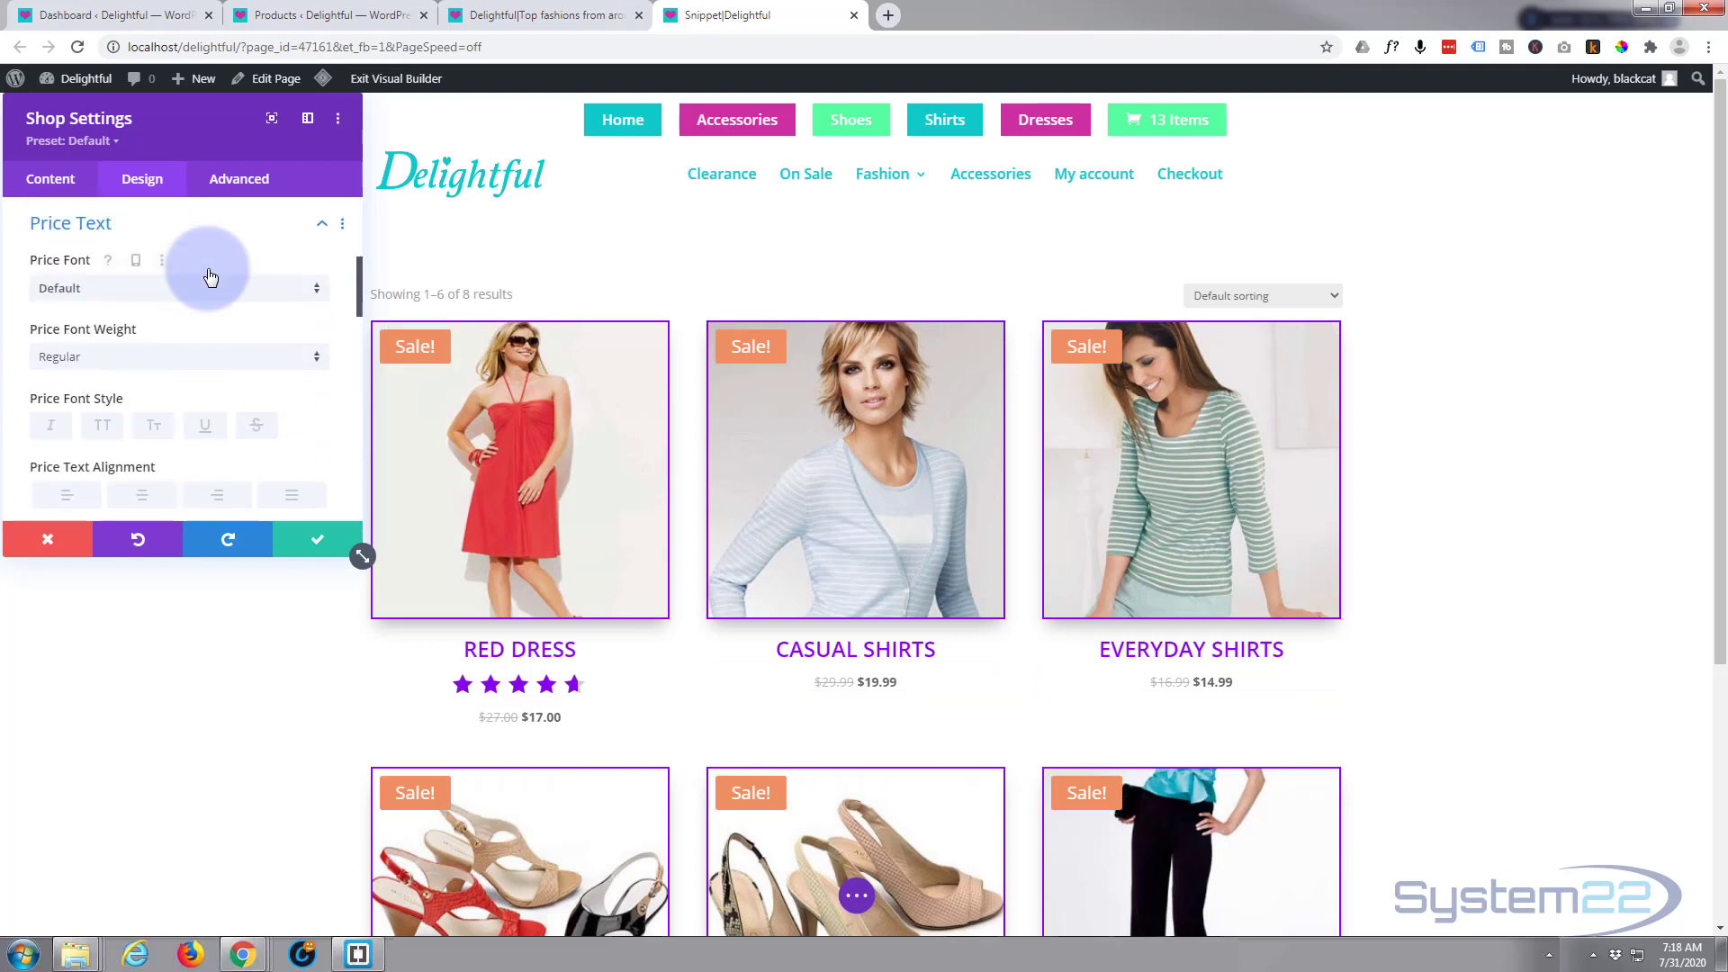
{"action": "scroll", "coordinate": [174, 387], "scroll_direction": "down", "scroll_amount": 2}
{"action": "scroll", "coordinate": [175, 387], "scroll_direction": "up", "scroll_amount": 1}
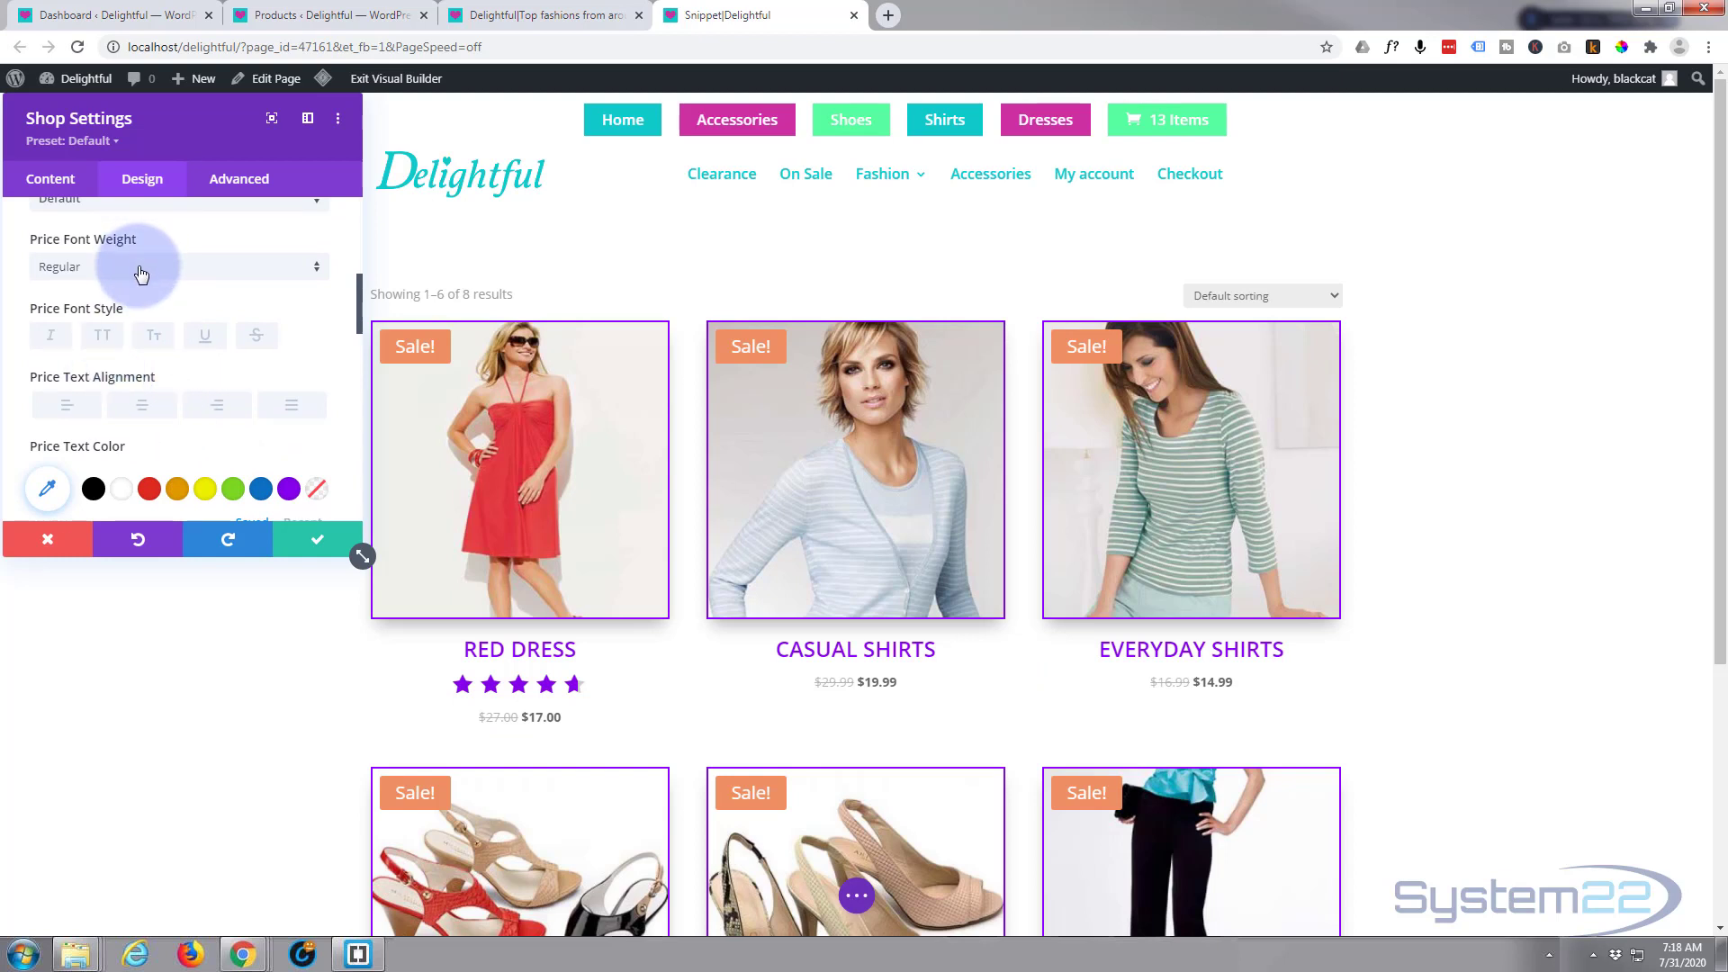
{"action": "left_click", "coordinate": [140, 268]}
{"action": "left_click", "coordinate": [87, 377]}
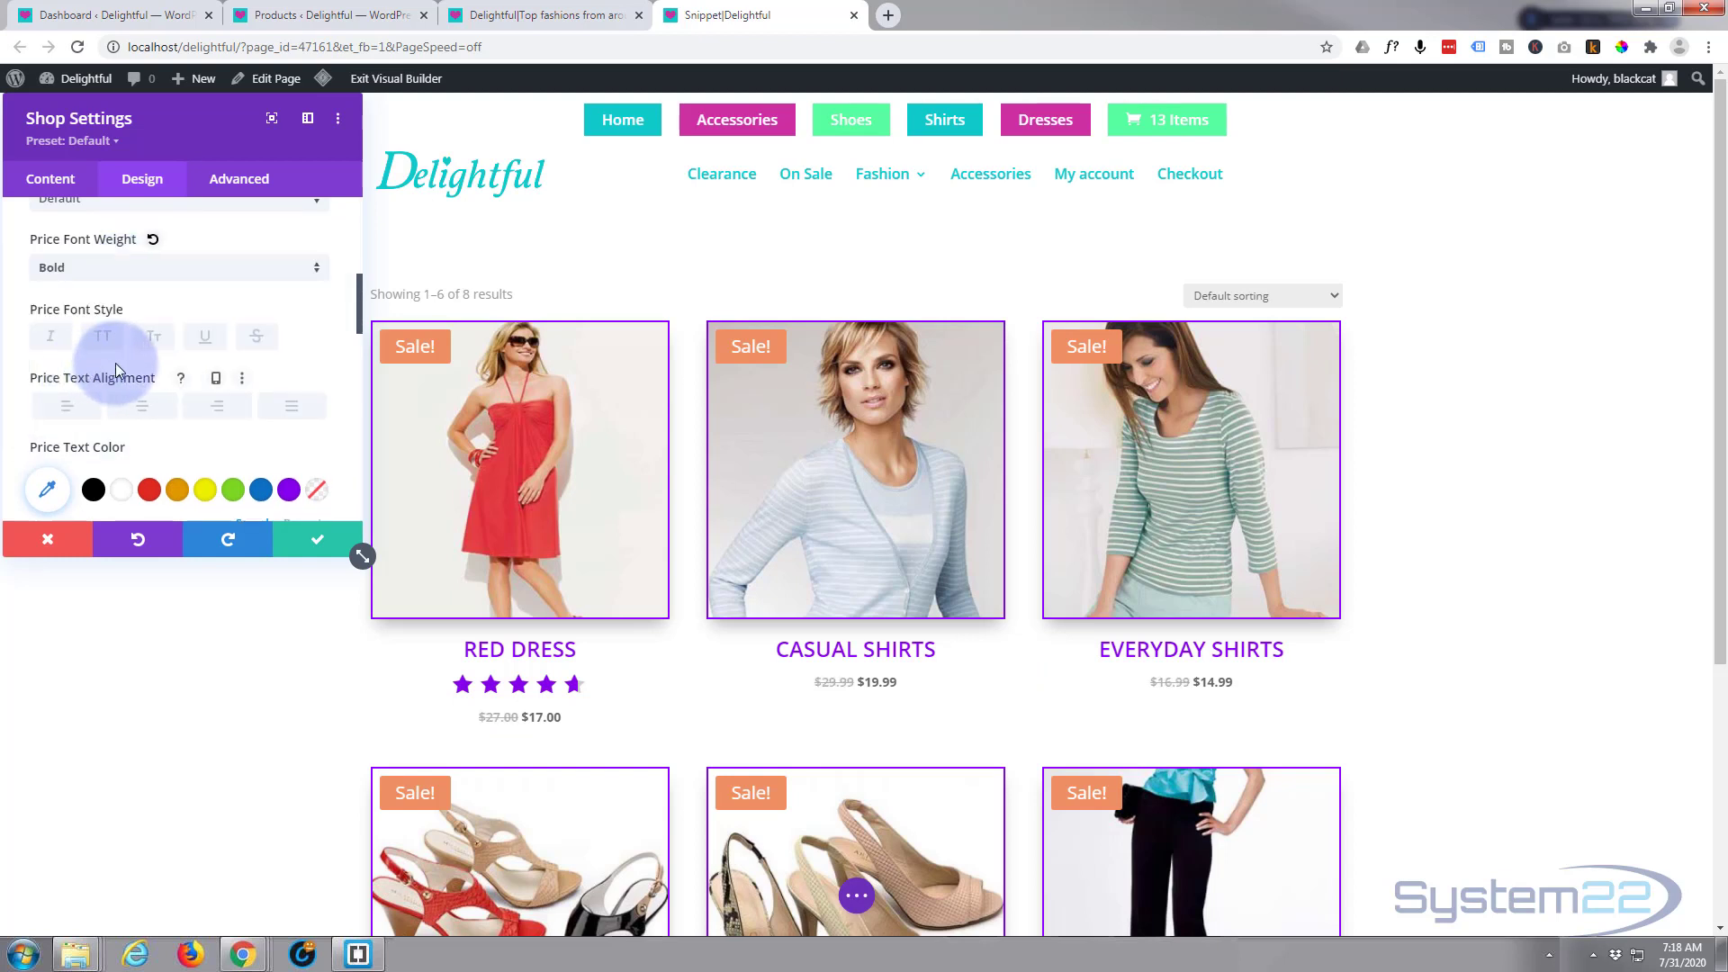
{"action": "scroll", "coordinate": [115, 364], "scroll_direction": "down", "scroll_amount": 2}
{"action": "left_click", "coordinate": [288, 310]}
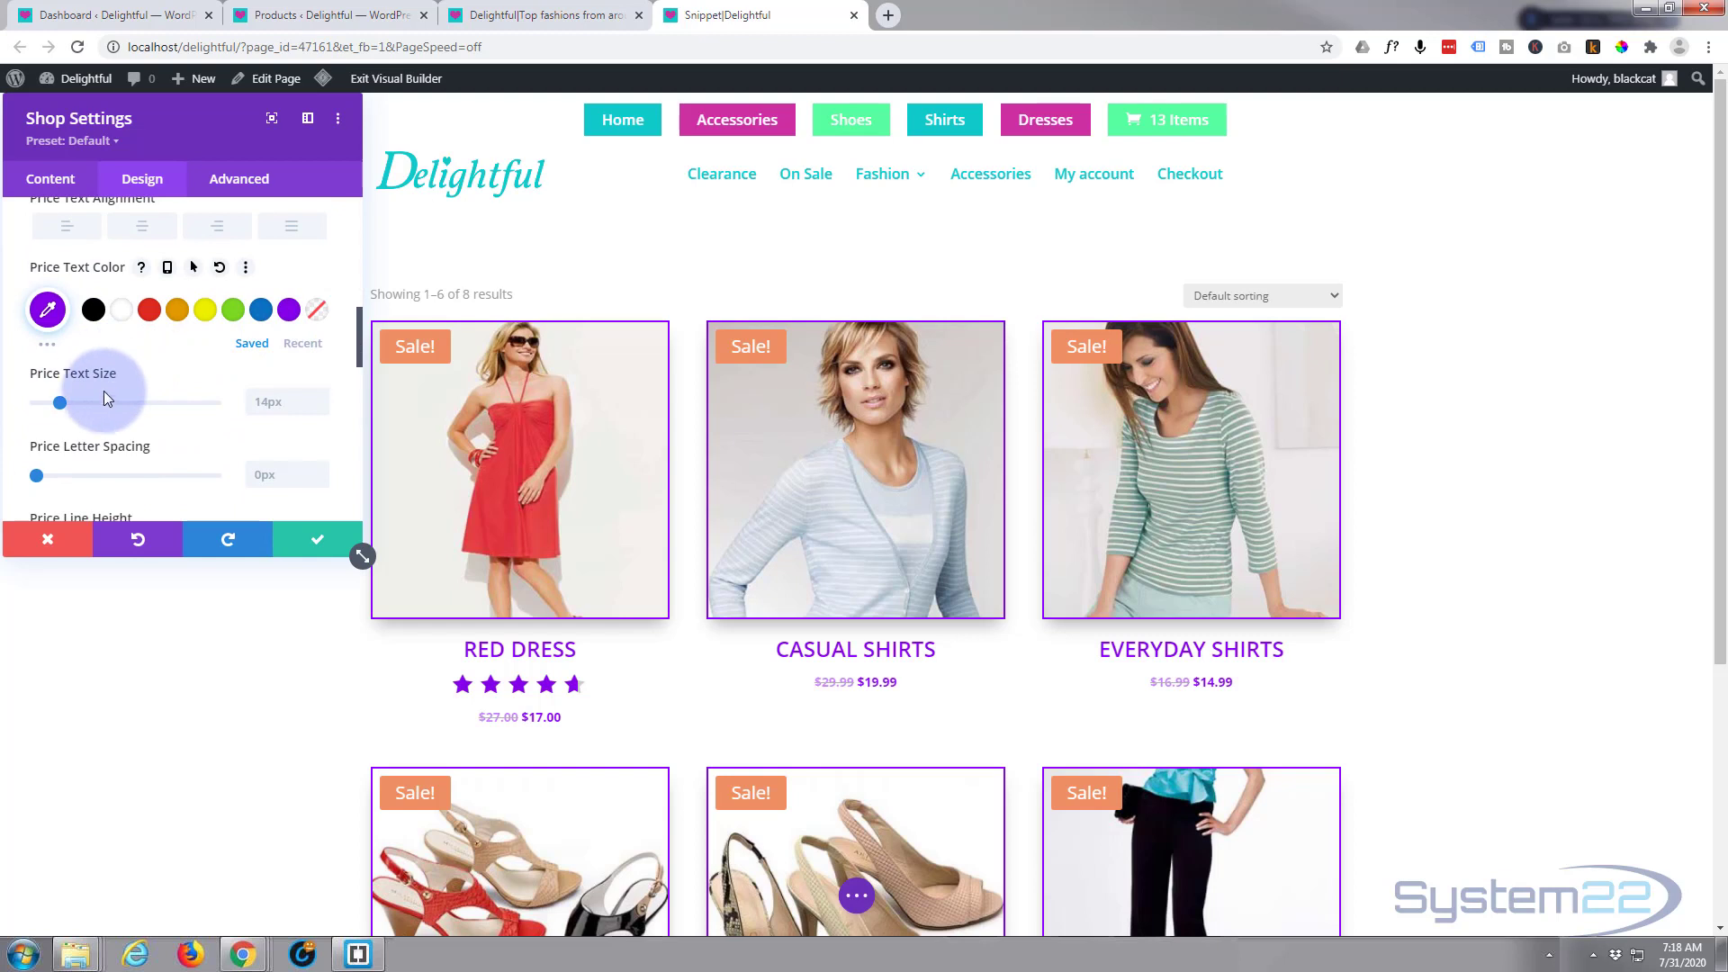
{"action": "left_click_drag", "start_coordinate": [63, 404], "coordinate": [77, 403]}
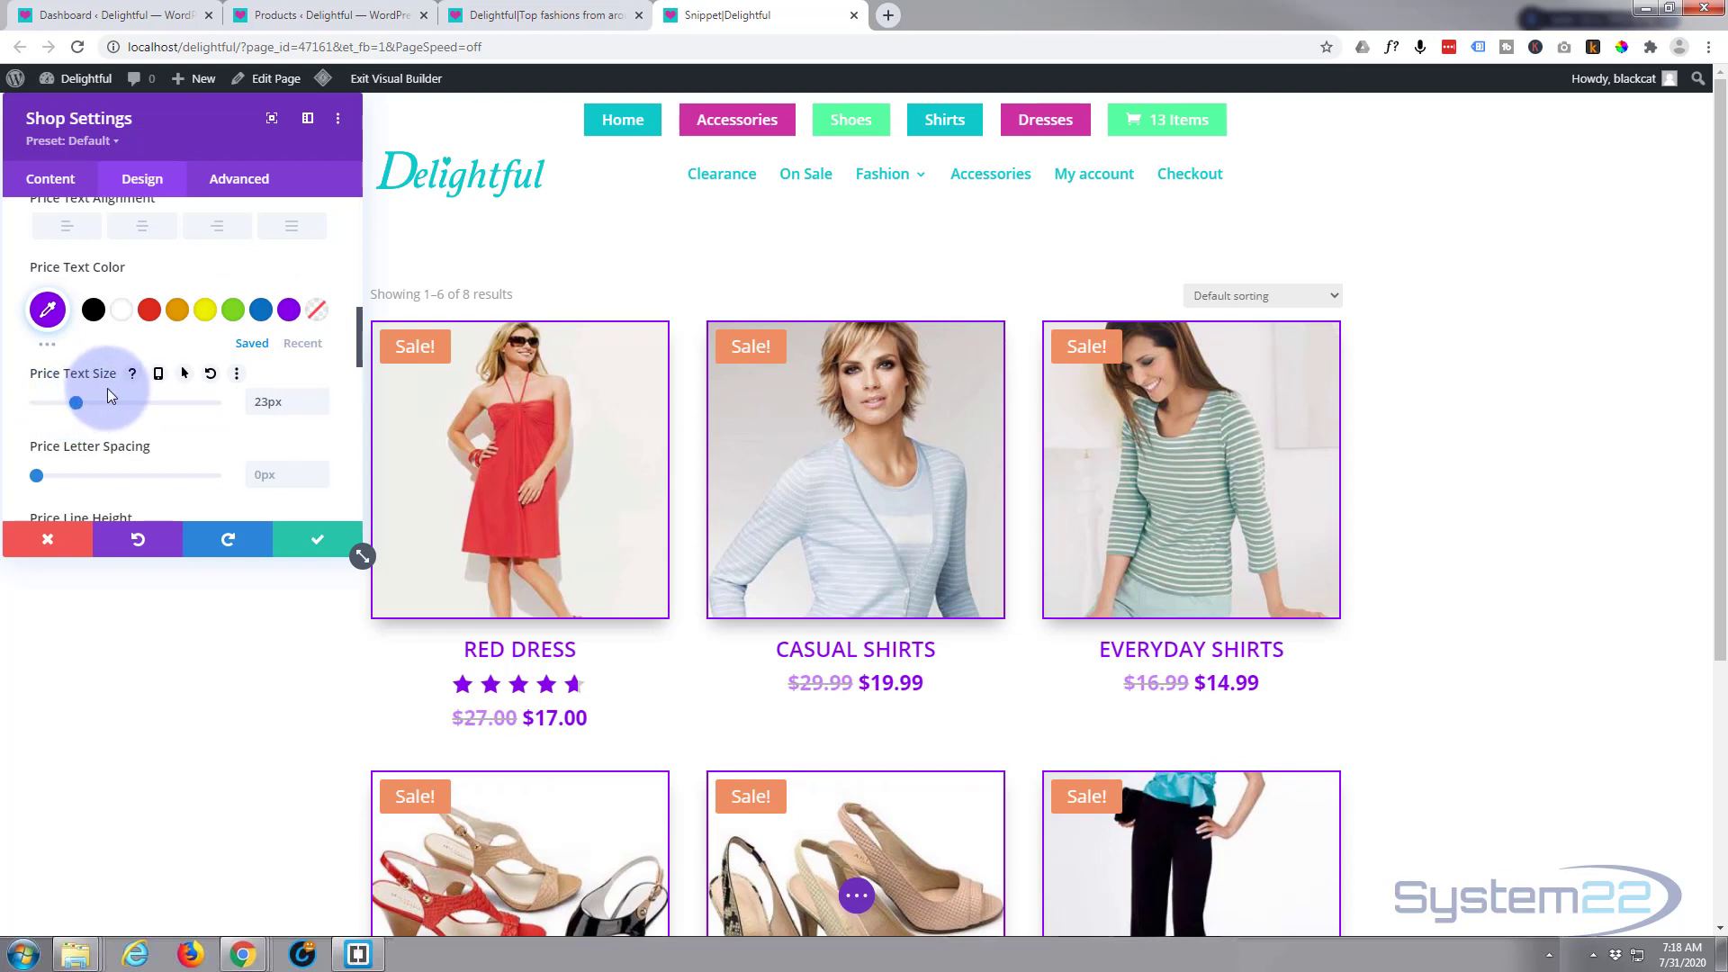
{"action": "scroll", "coordinate": [109, 387], "scroll_direction": "down", "scroll_amount": 1}
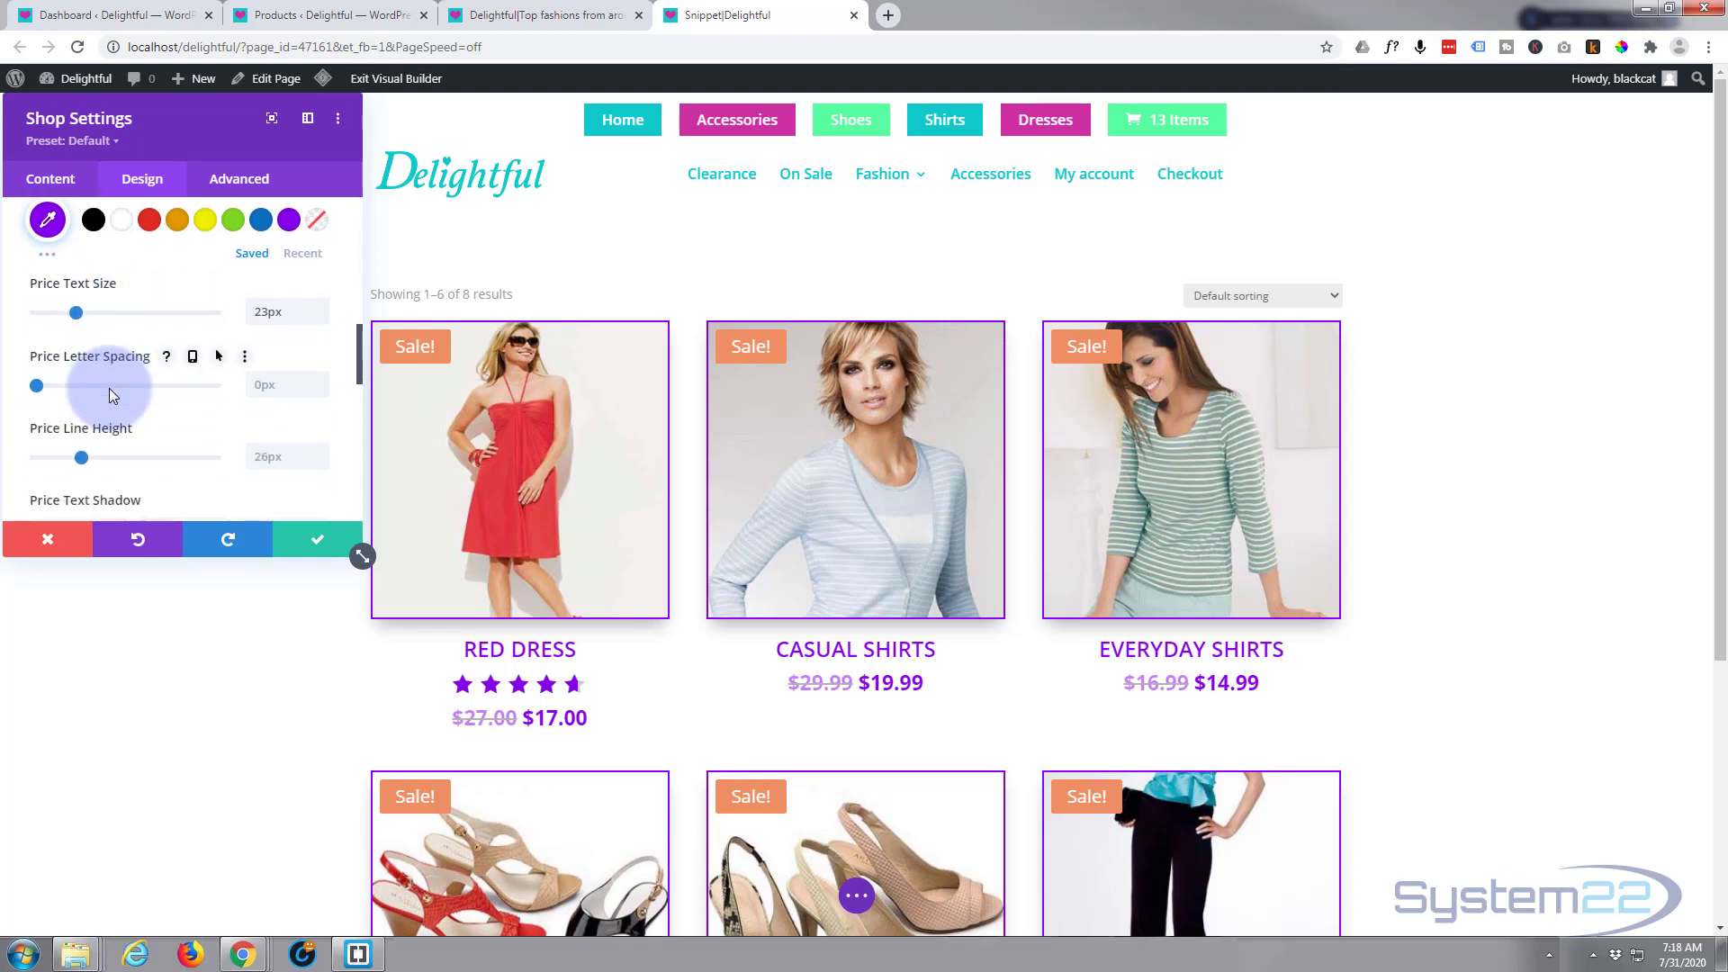
{"action": "scroll", "coordinate": [110, 388], "scroll_direction": "down", "scroll_amount": 2}
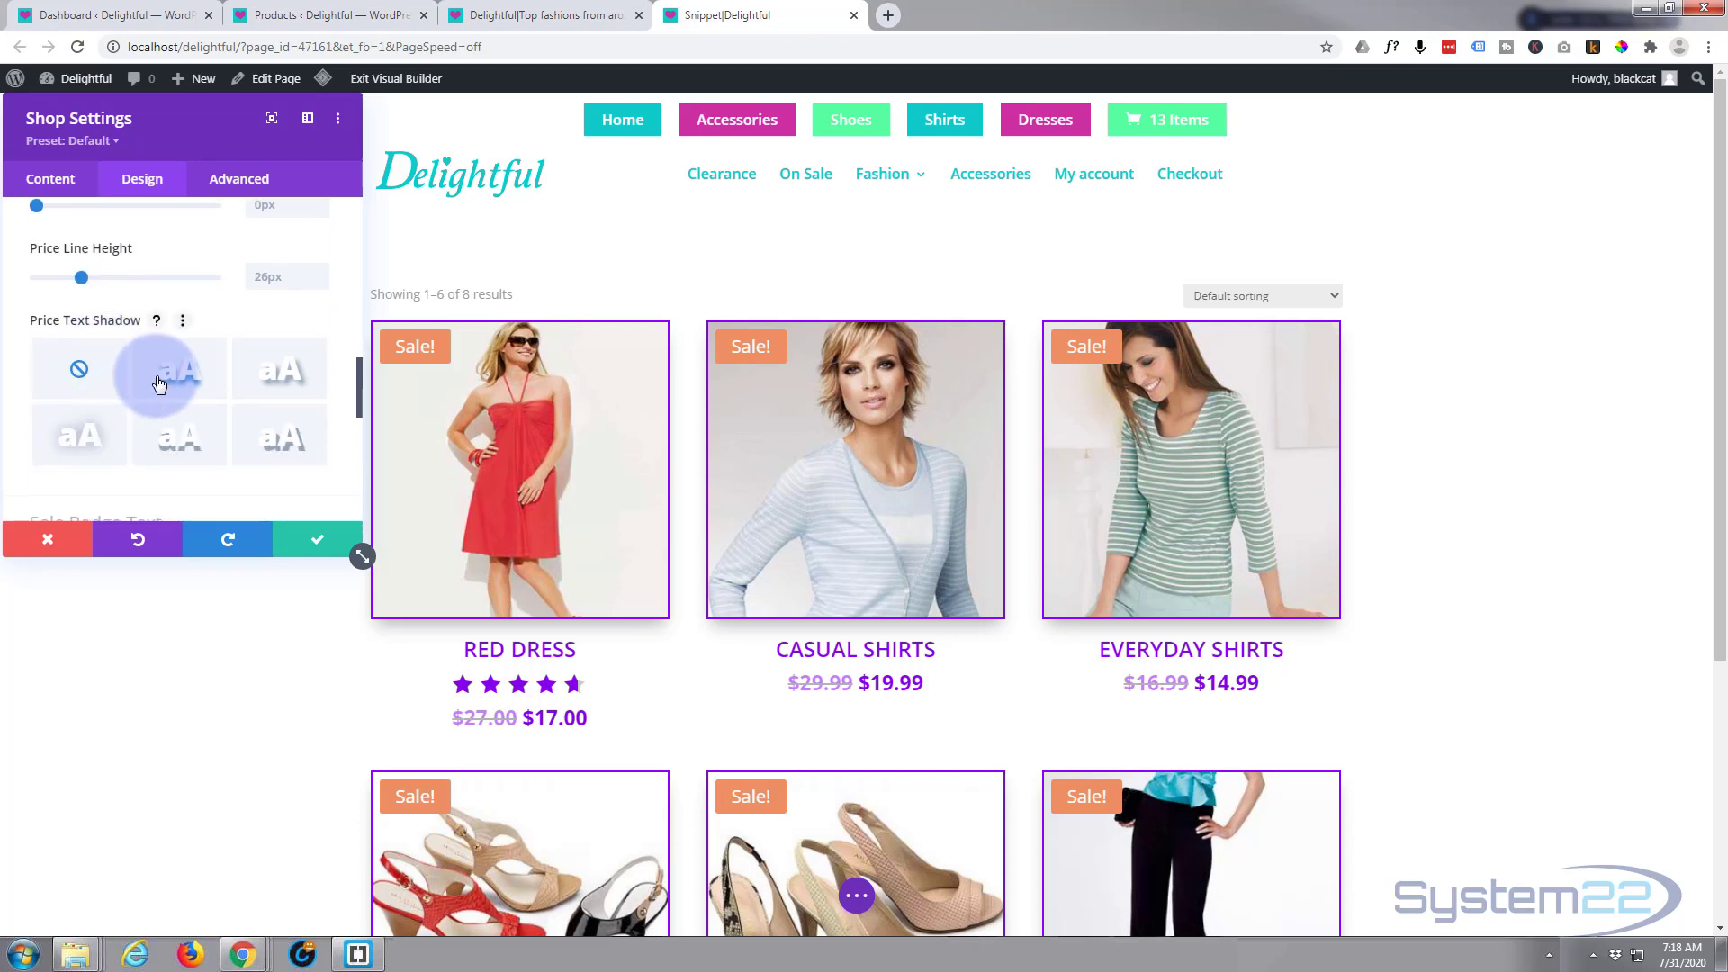
{"action": "left_click", "coordinate": [159, 383]}
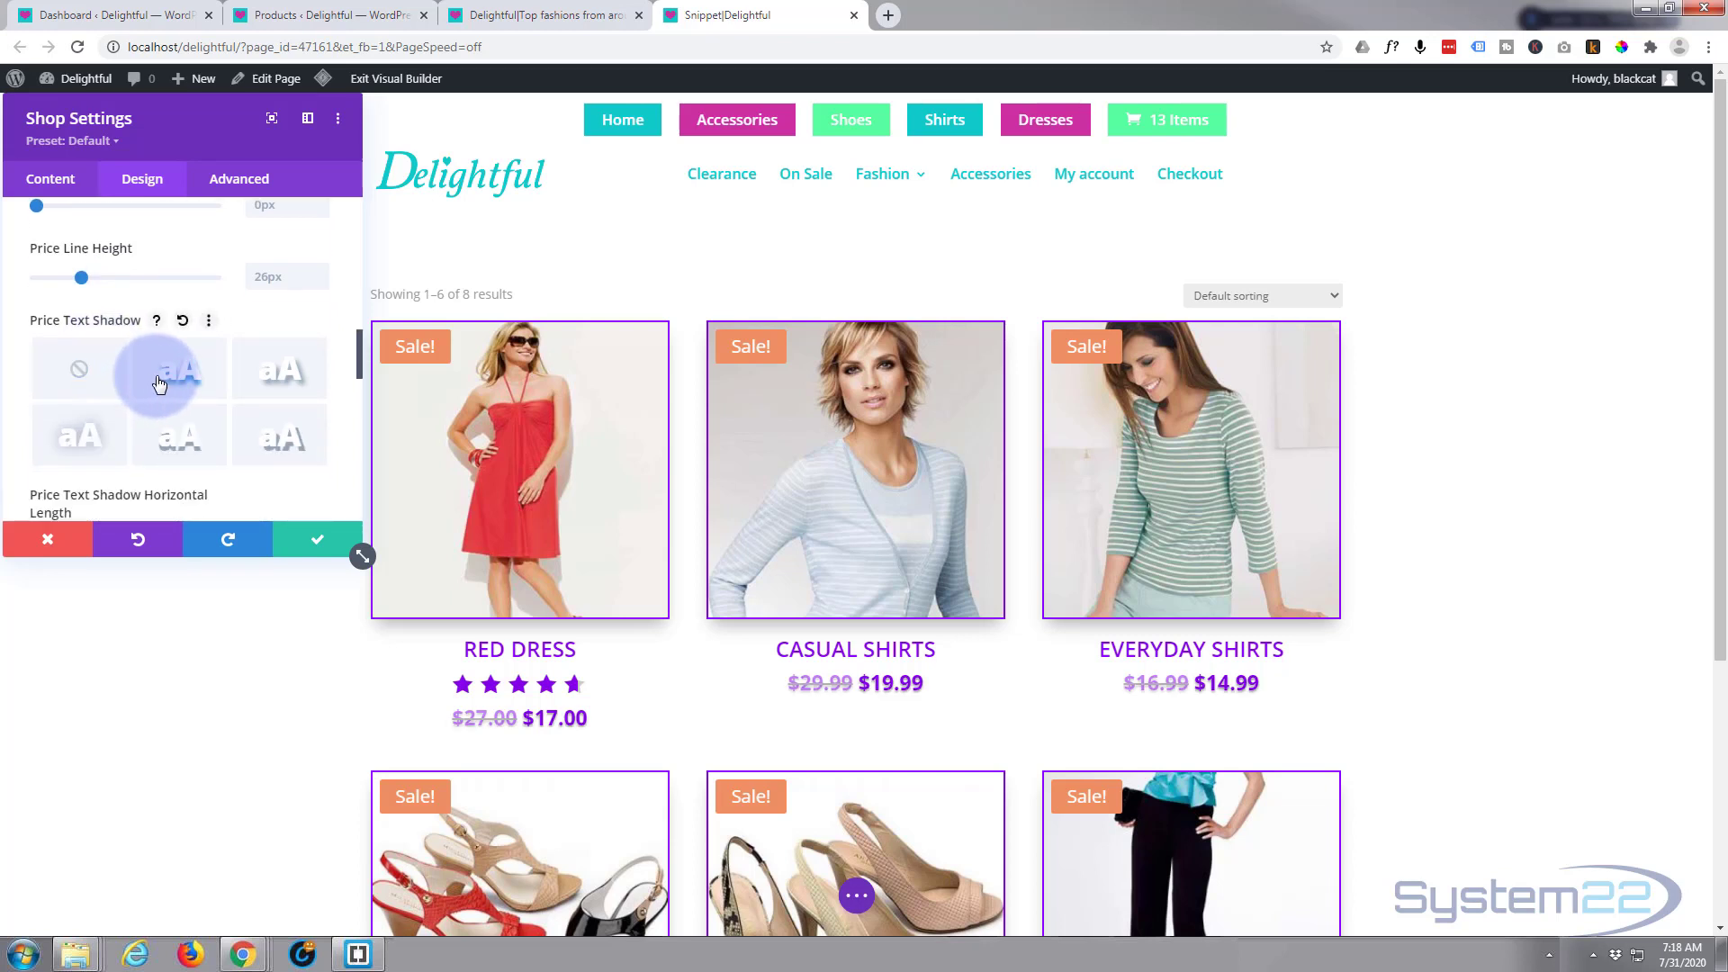
{"action": "left_click", "coordinate": [78, 371]}
{"action": "scroll", "coordinate": [71, 385], "scroll_direction": "down", "scroll_amount": 2}
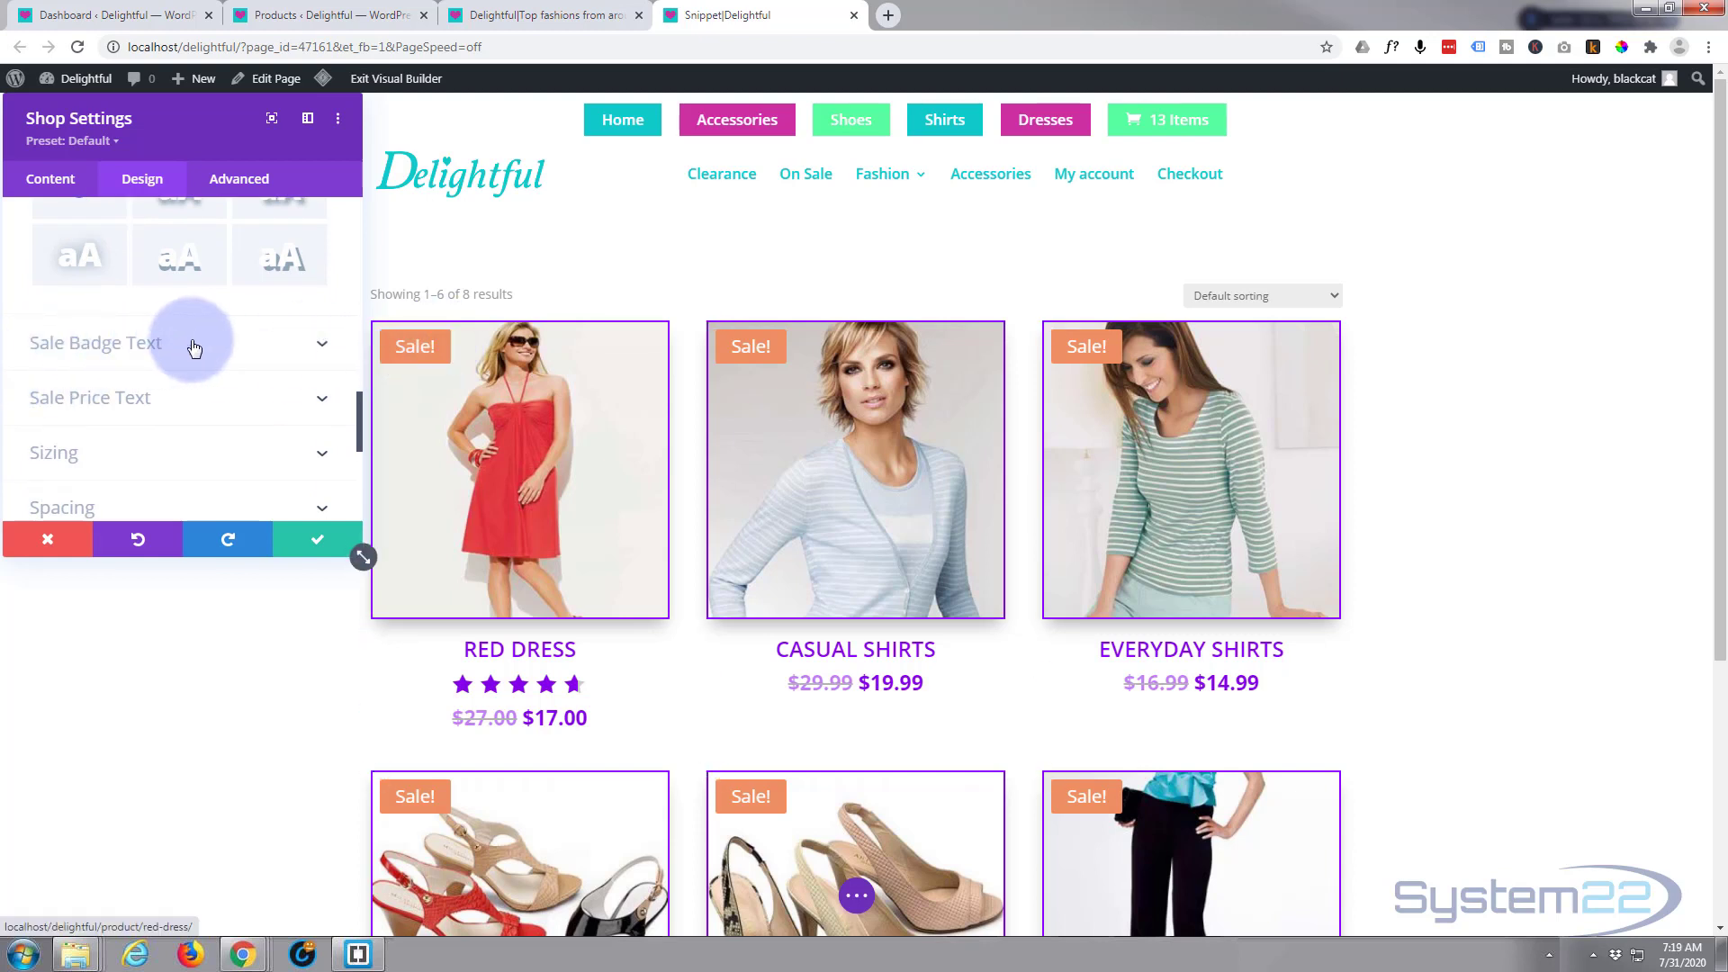
- Set the Sale Badge Color to purple #8300e9
{"action": "left_click", "coordinate": [225, 353]}
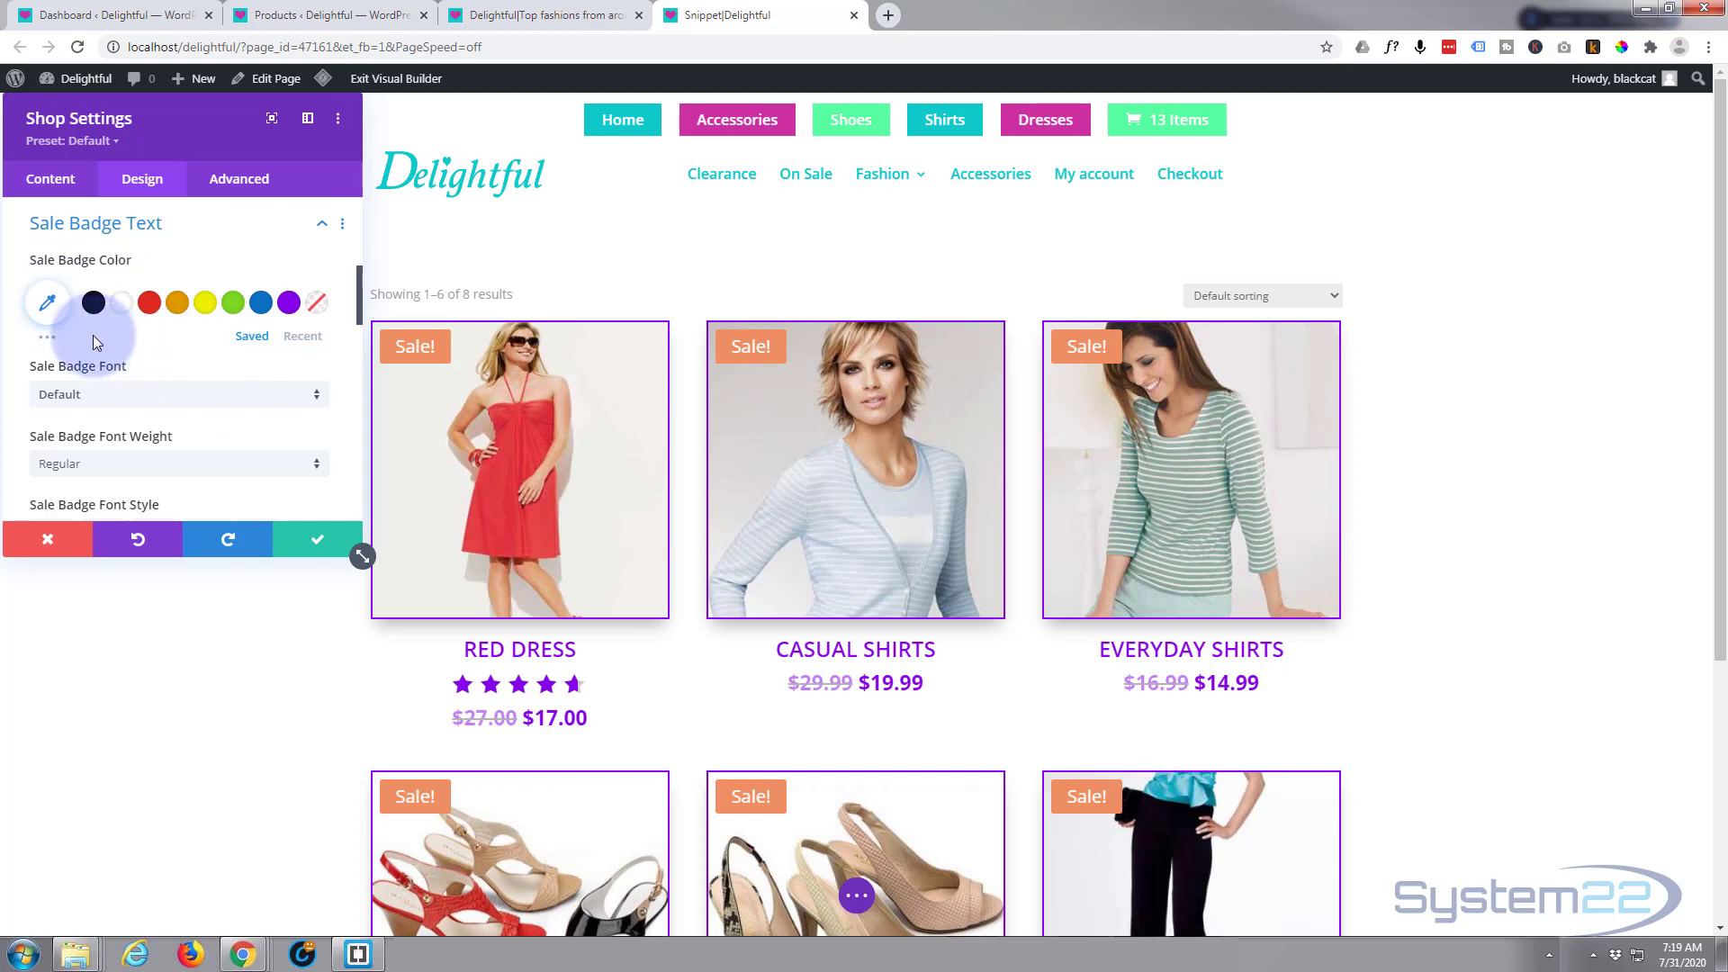
{"action": "left_click", "coordinate": [289, 306]}
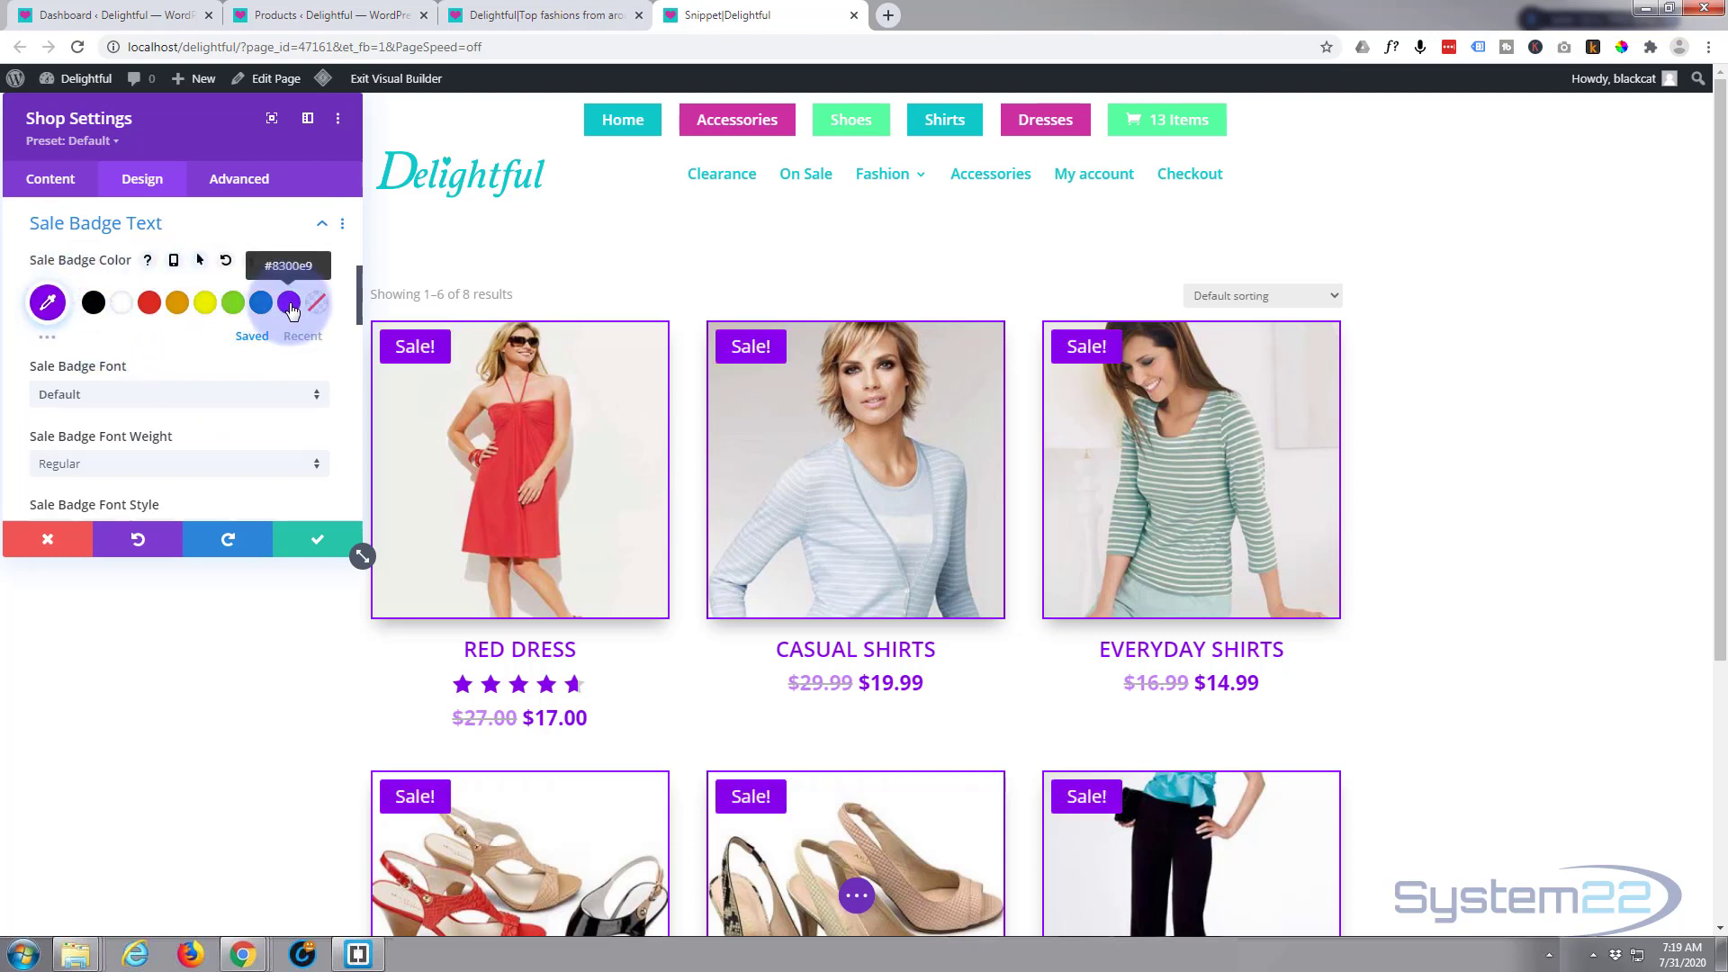
{"action": "scroll", "coordinate": [165, 358], "scroll_direction": "down", "scroll_amount": 2}
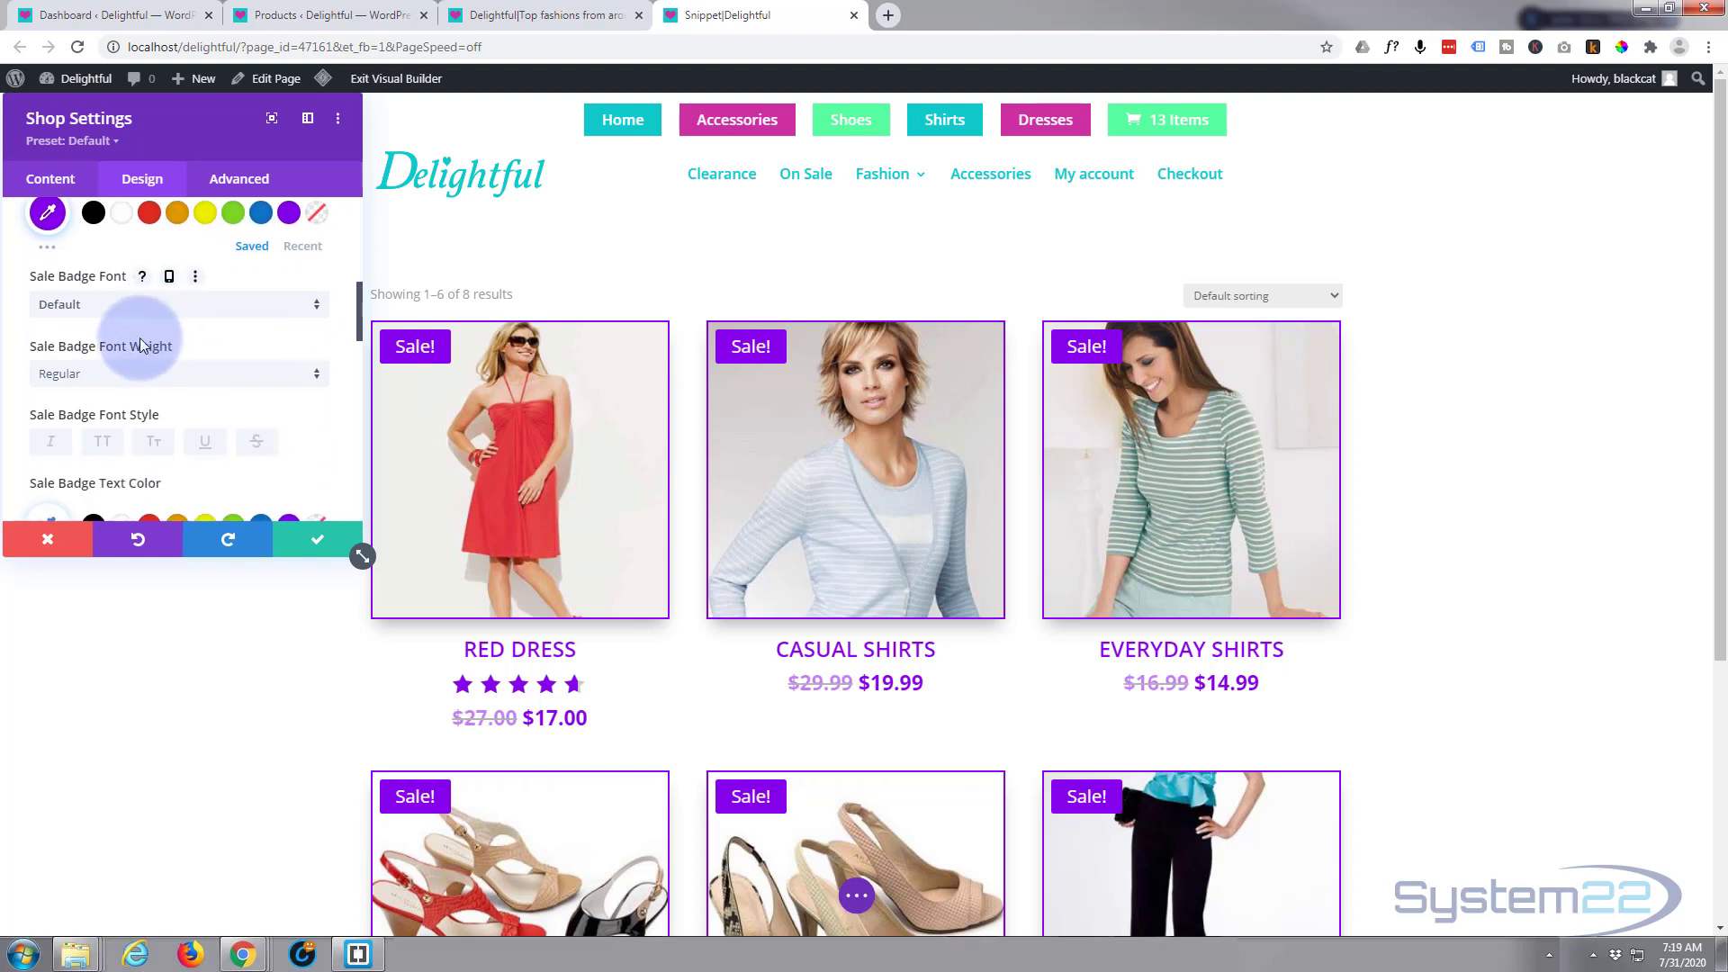
{"action": "scroll", "coordinate": [166, 385], "scroll_direction": "down", "scroll_amount": 2}
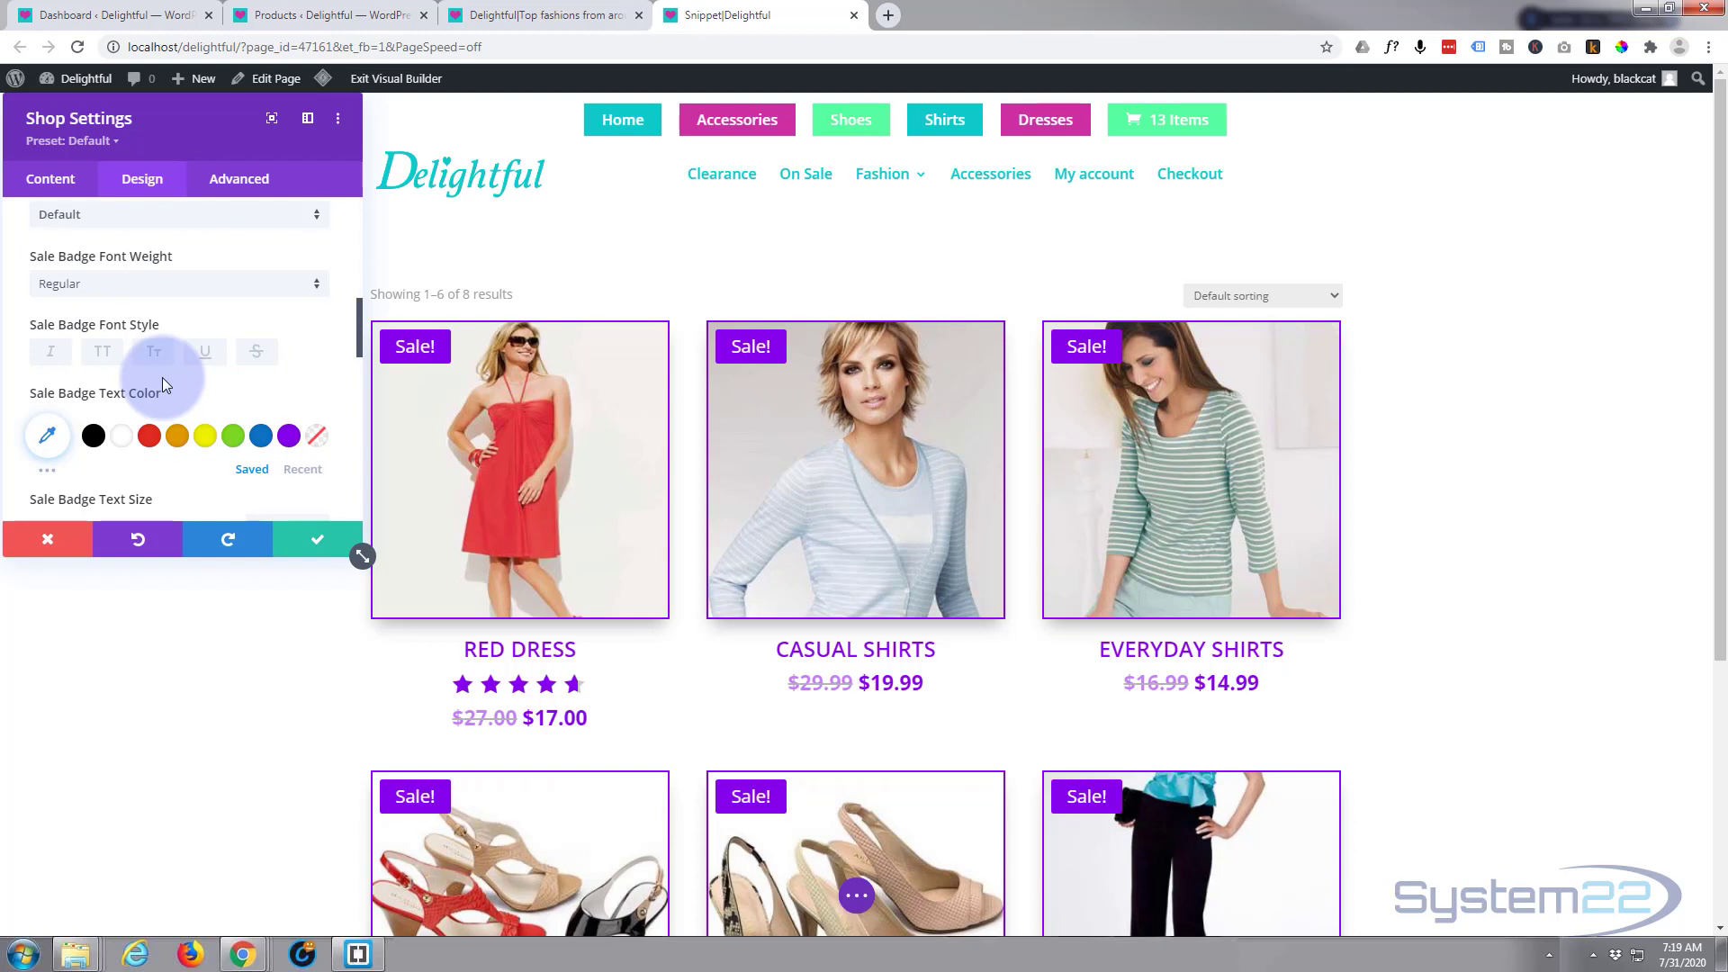
- Expand the Sale Price Text options further down the panel
{"action": "scroll", "coordinate": [170, 391], "scroll_direction": "down", "scroll_amount": 4}
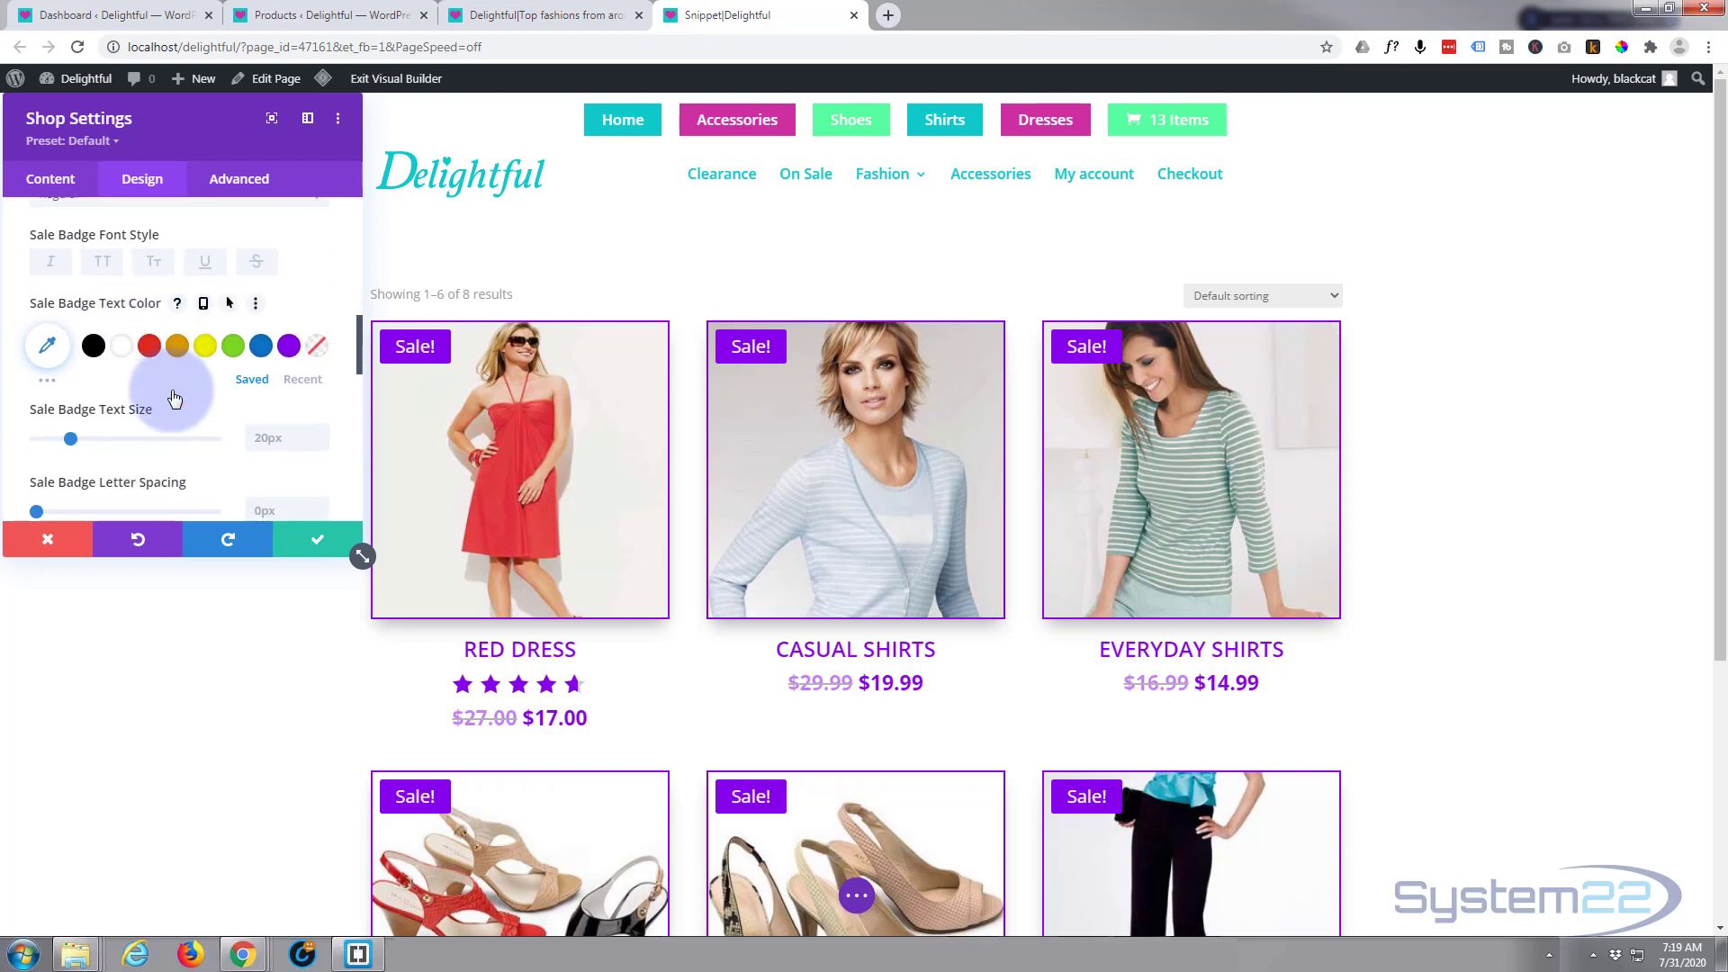
{"action": "scroll", "coordinate": [173, 397], "scroll_direction": "down", "scroll_amount": 6}
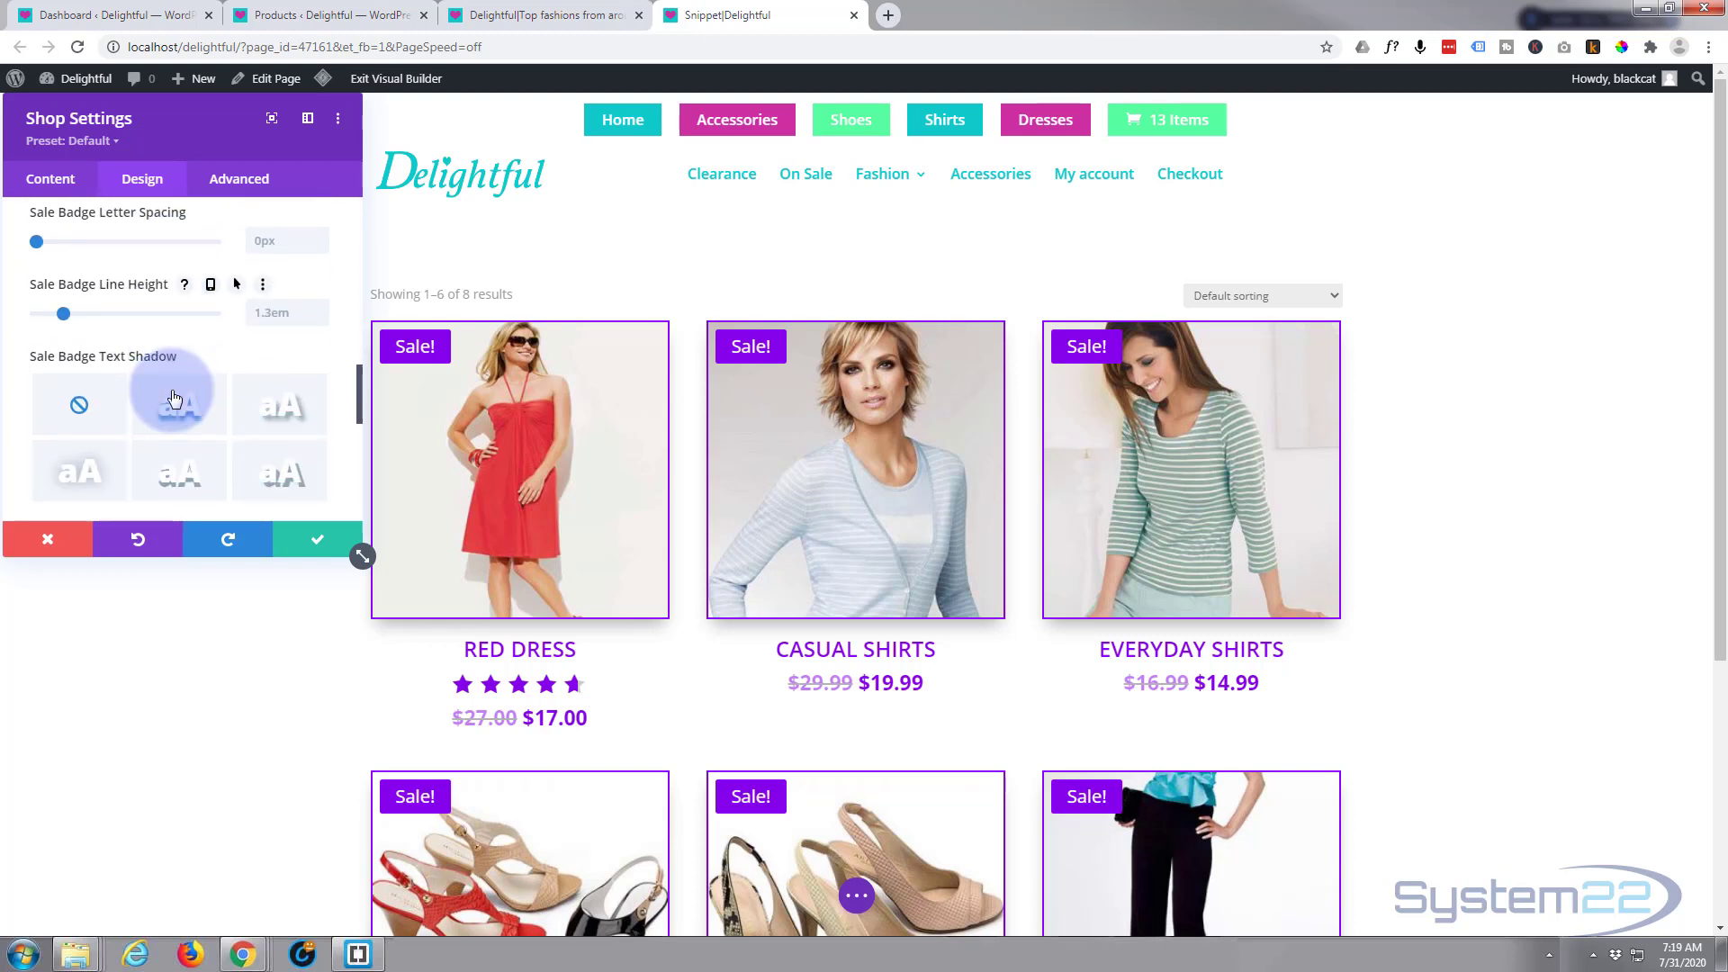
{"action": "scroll", "coordinate": [243, 297], "scroll_direction": "down", "scroll_amount": 4}
{"action": "left_click", "coordinate": [243, 290]}
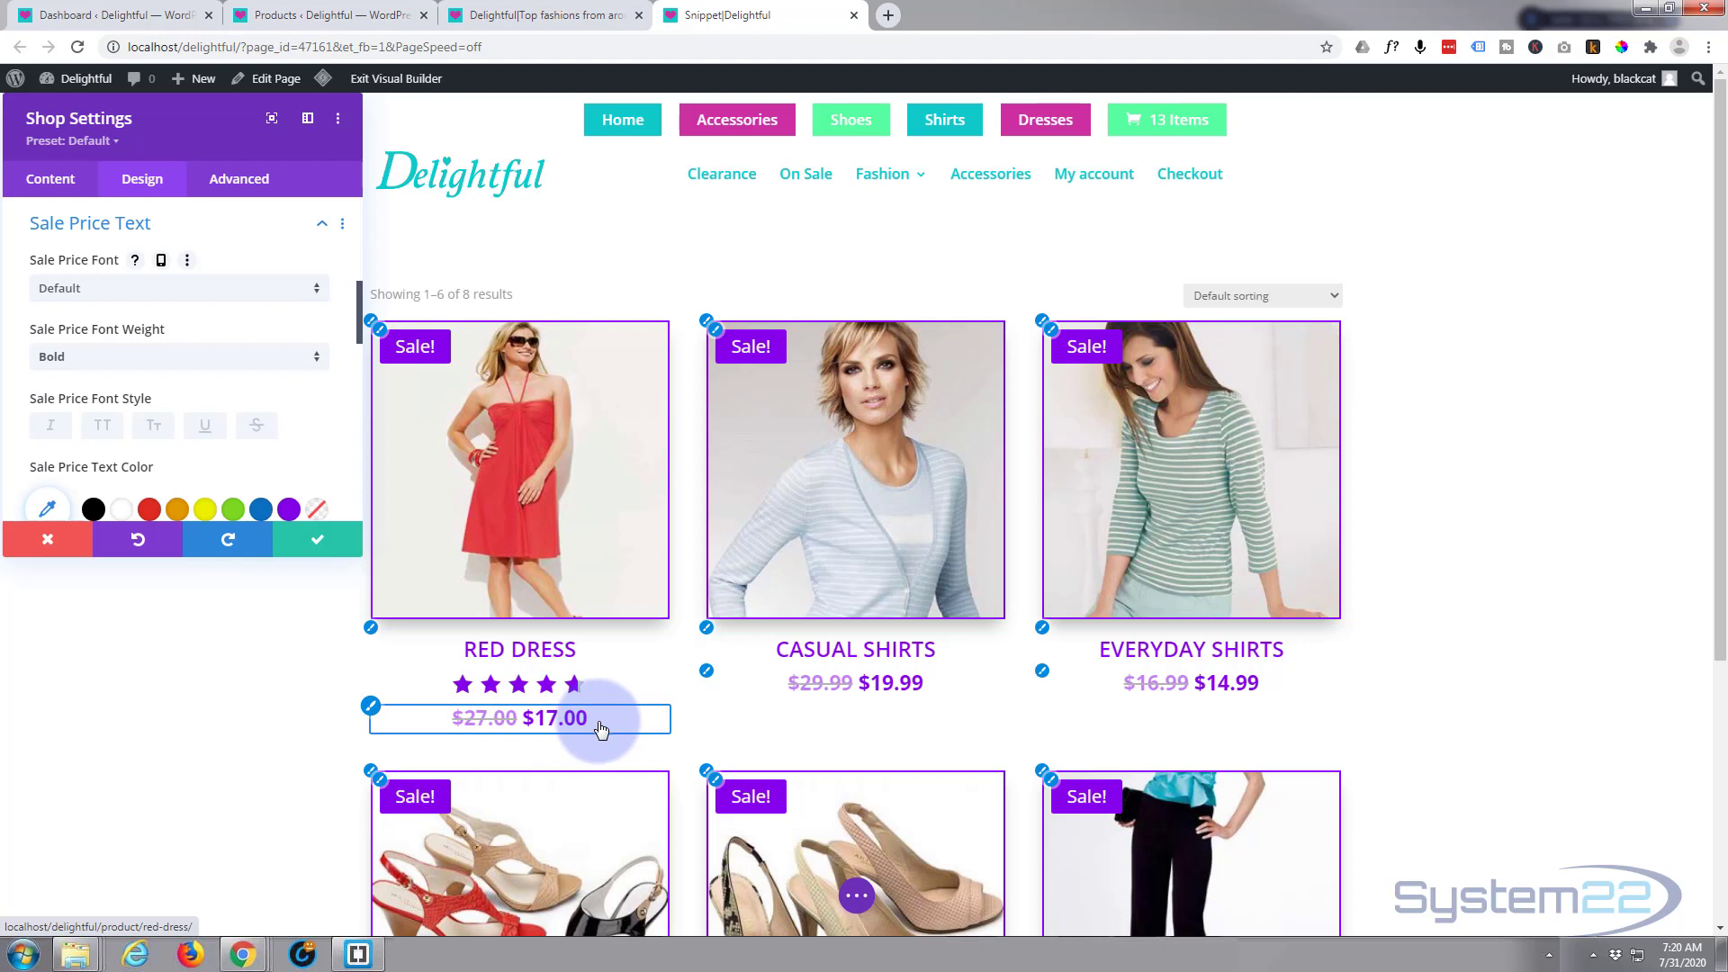
- Colour the sale prices green #7cda24 and keep their text shadow at none
{"action": "scroll", "coordinate": [213, 411], "scroll_direction": "down", "scroll_amount": 2}
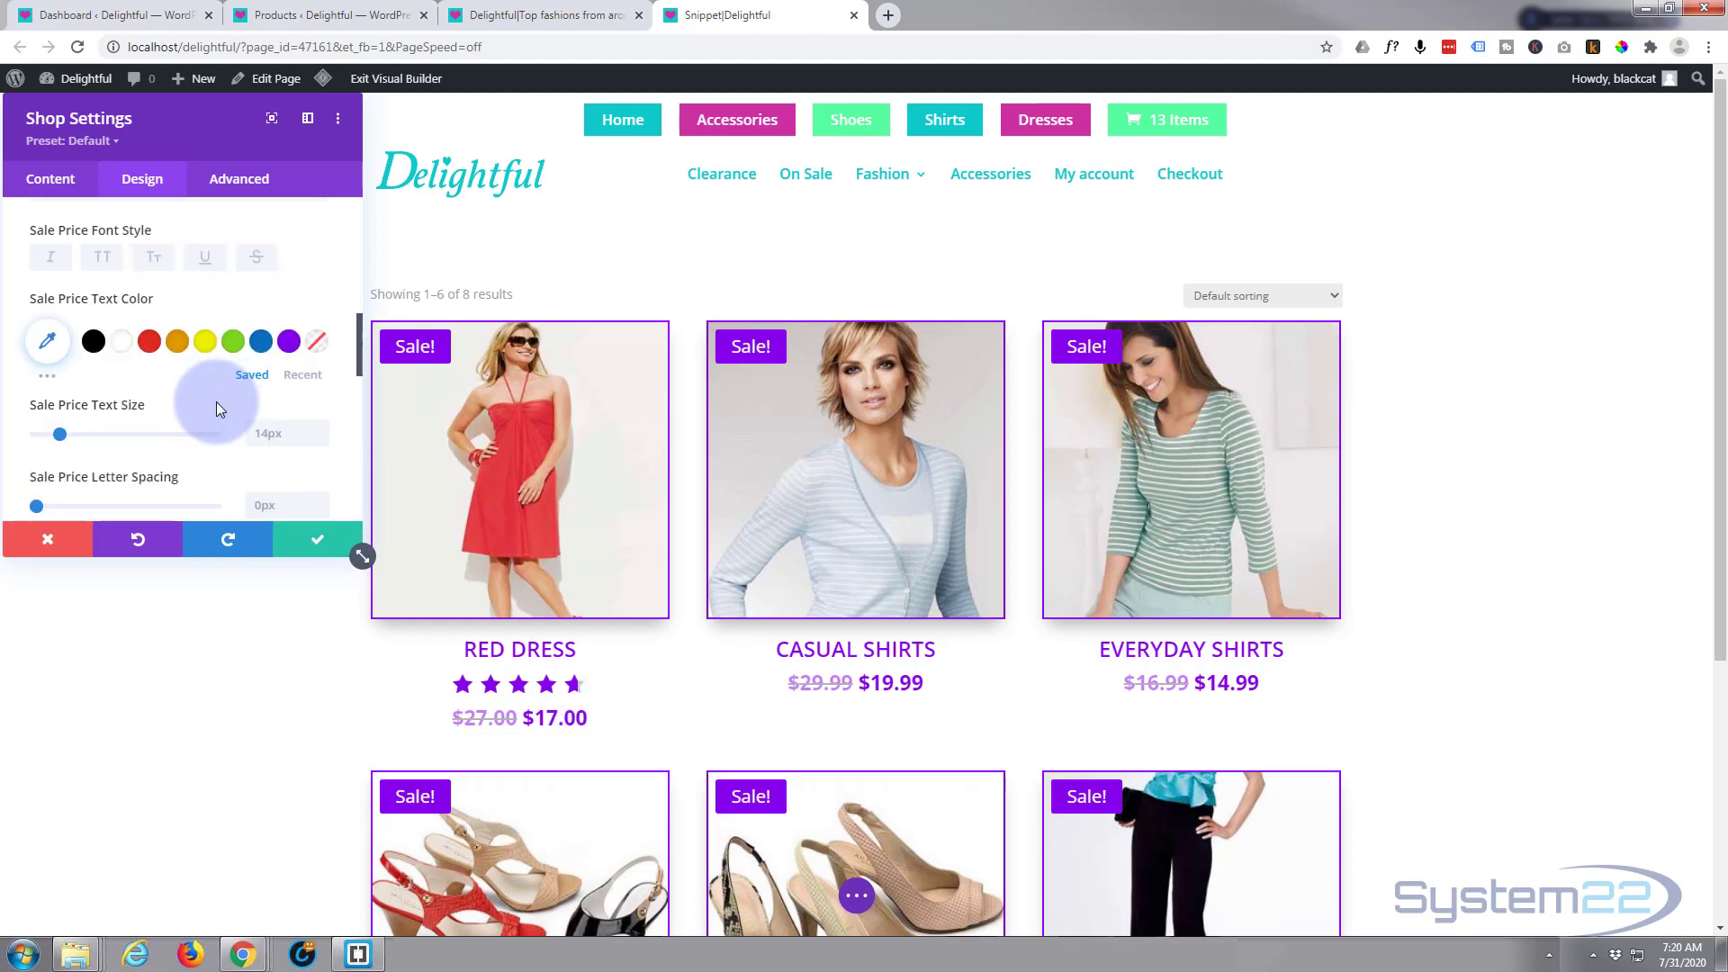
{"action": "left_click", "coordinate": [235, 332]}
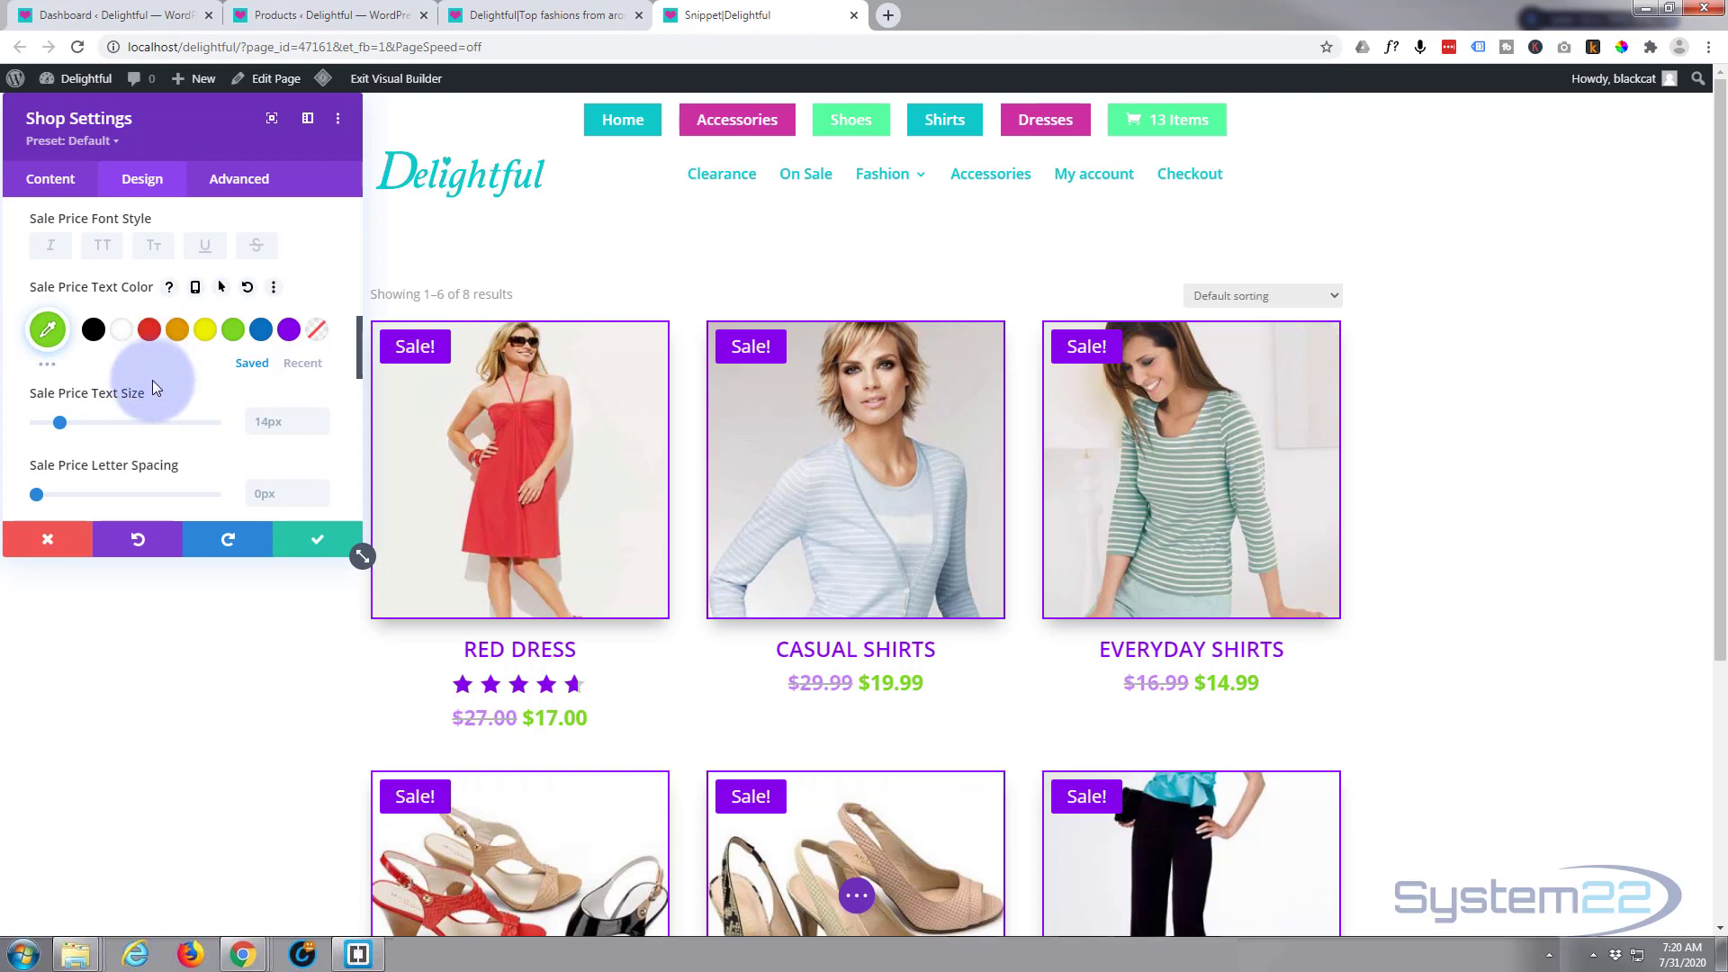
{"action": "scroll", "coordinate": [155, 383], "scroll_direction": "down", "scroll_amount": 3}
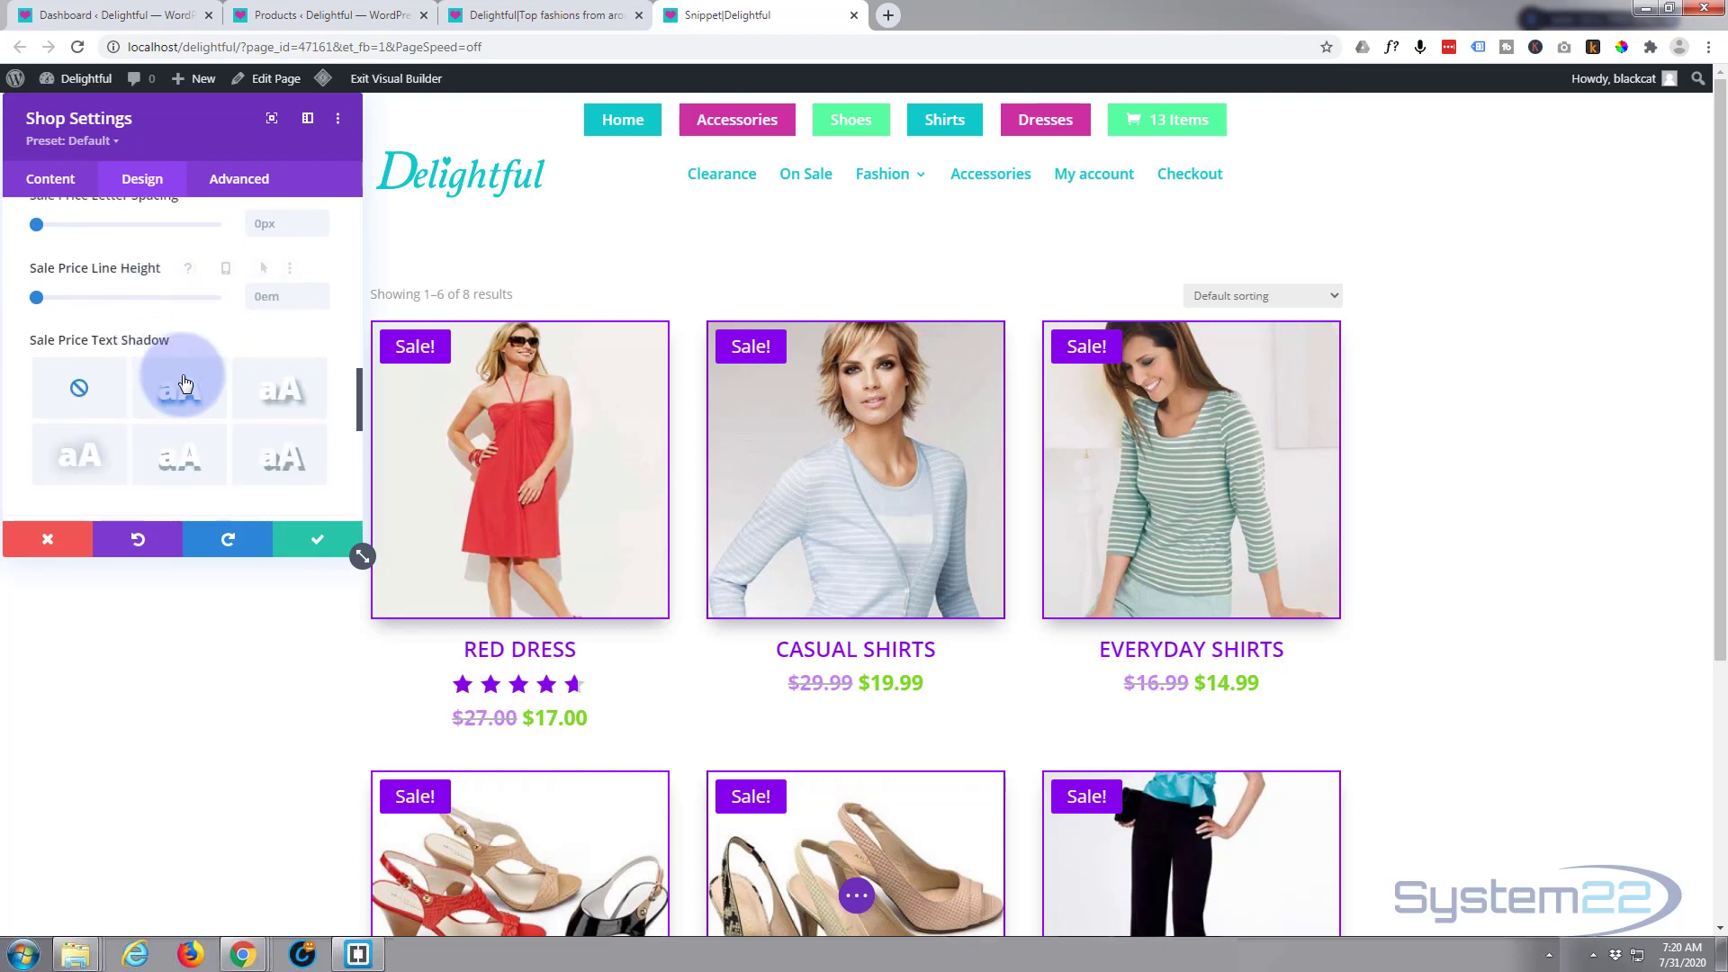
{"action": "left_click", "coordinate": [189, 388]}
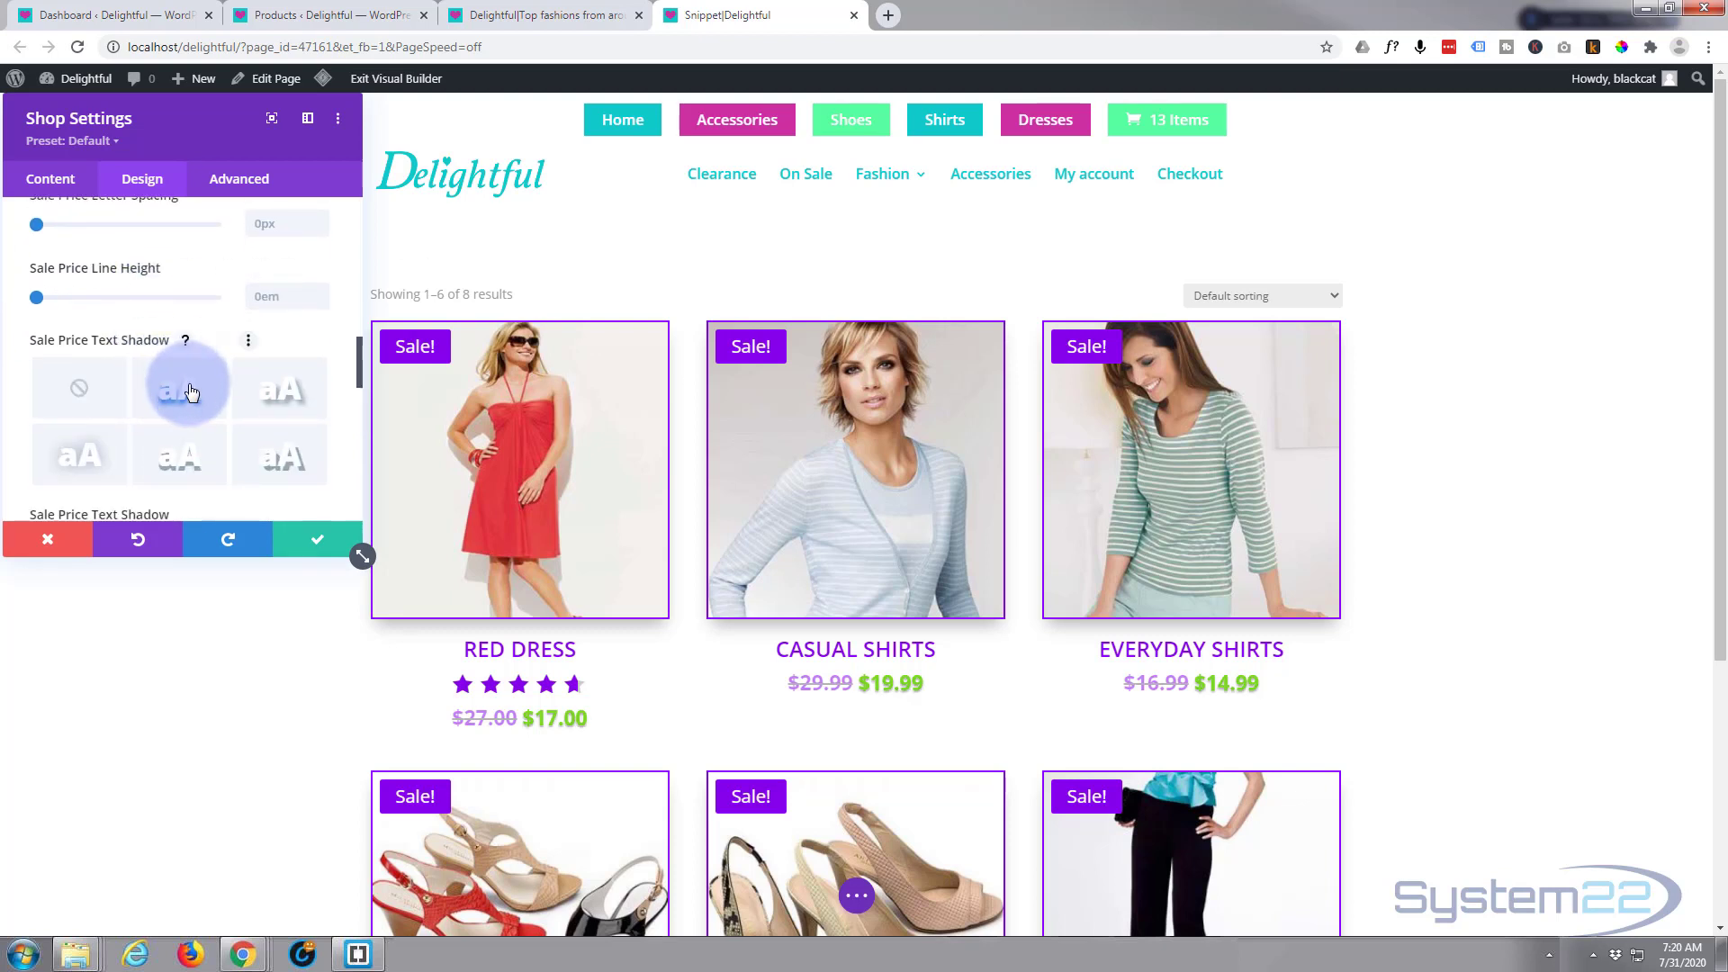
{"action": "left_click", "coordinate": [279, 388]}
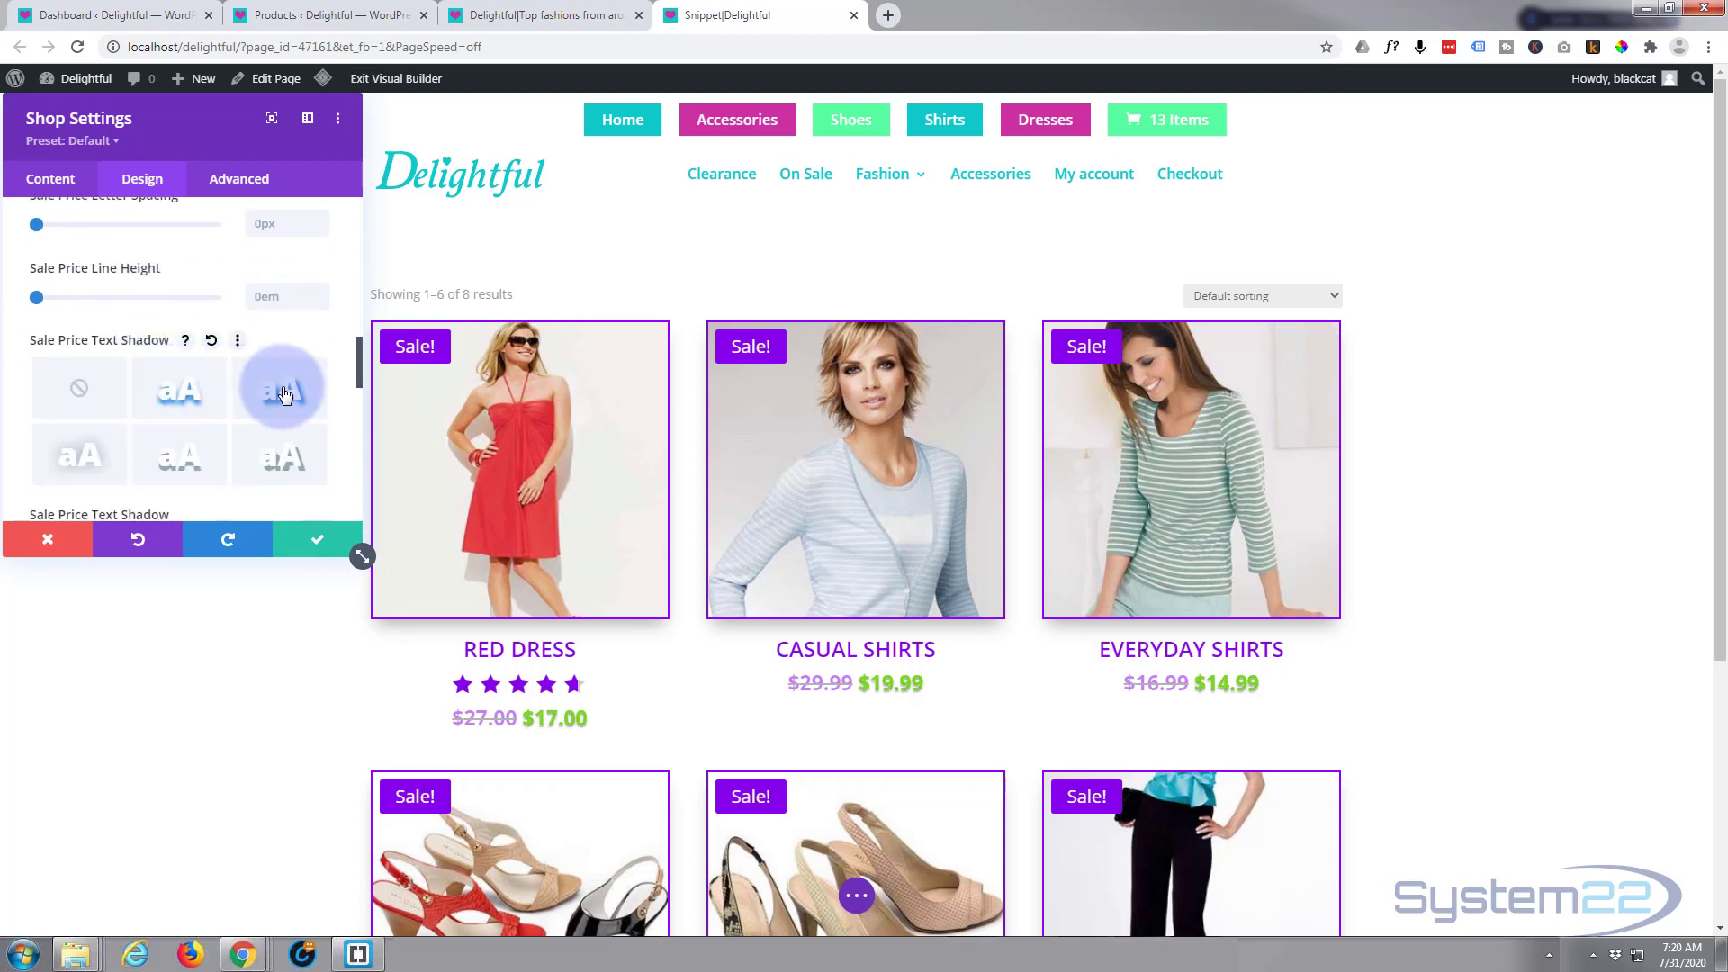
{"action": "left_click", "coordinate": [87, 389]}
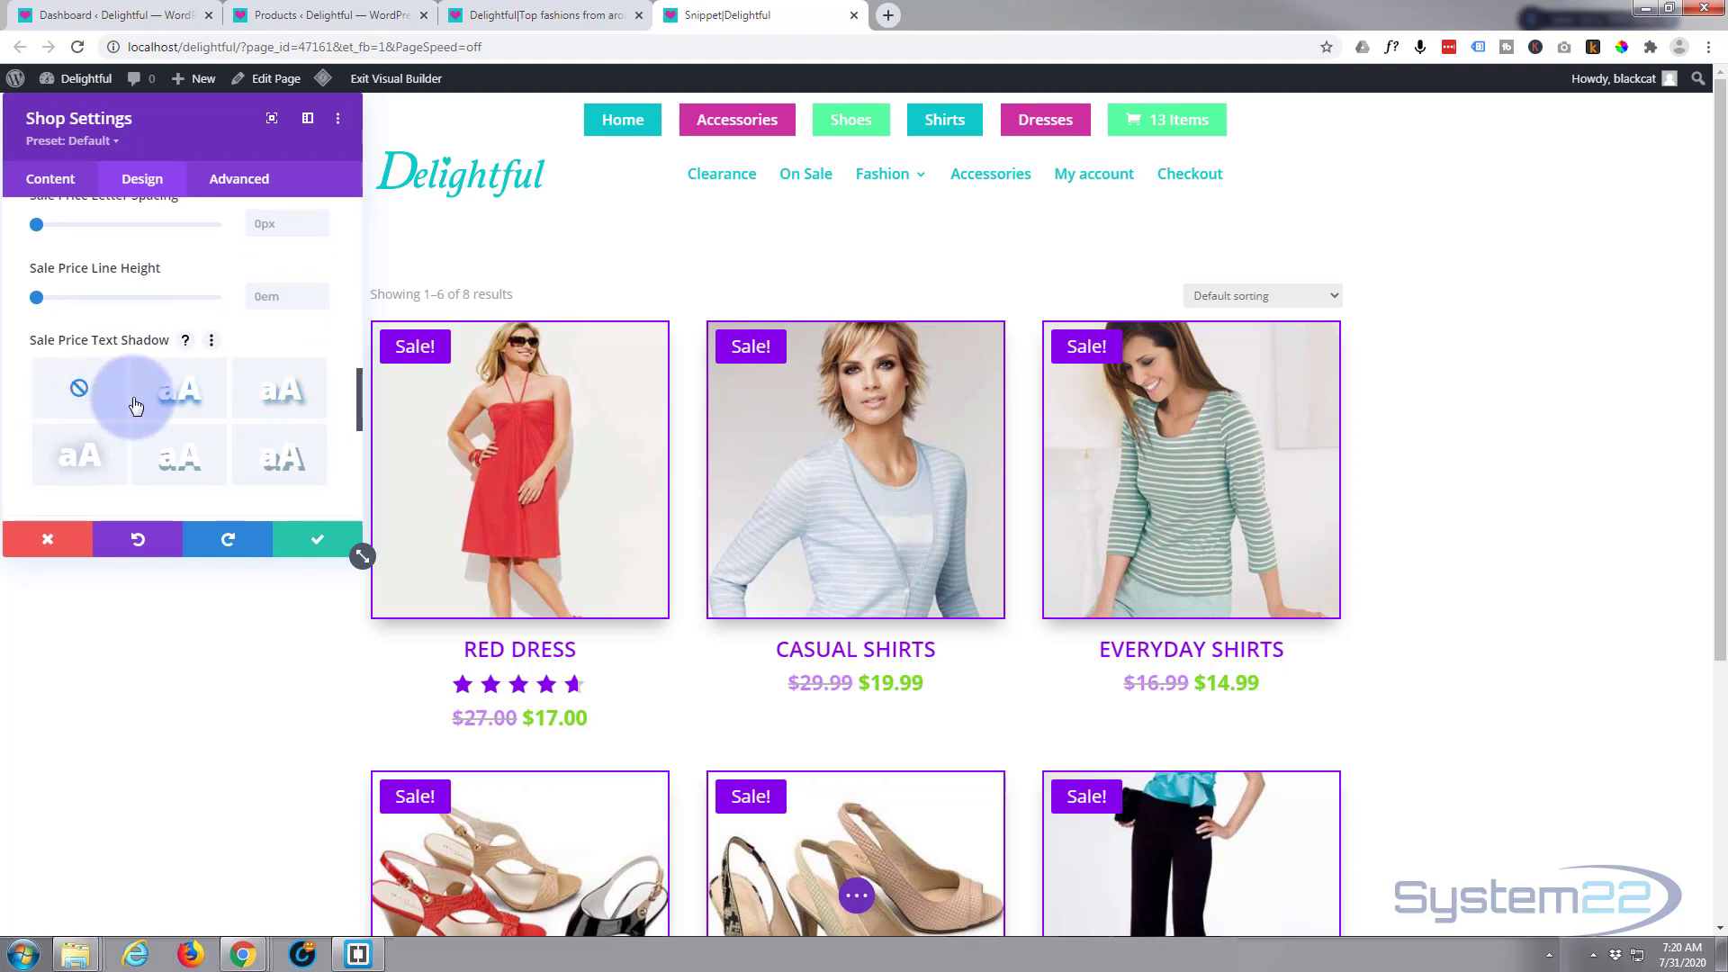
{"action": "scroll", "coordinate": [135, 404], "scroll_direction": "down", "scroll_amount": 3}
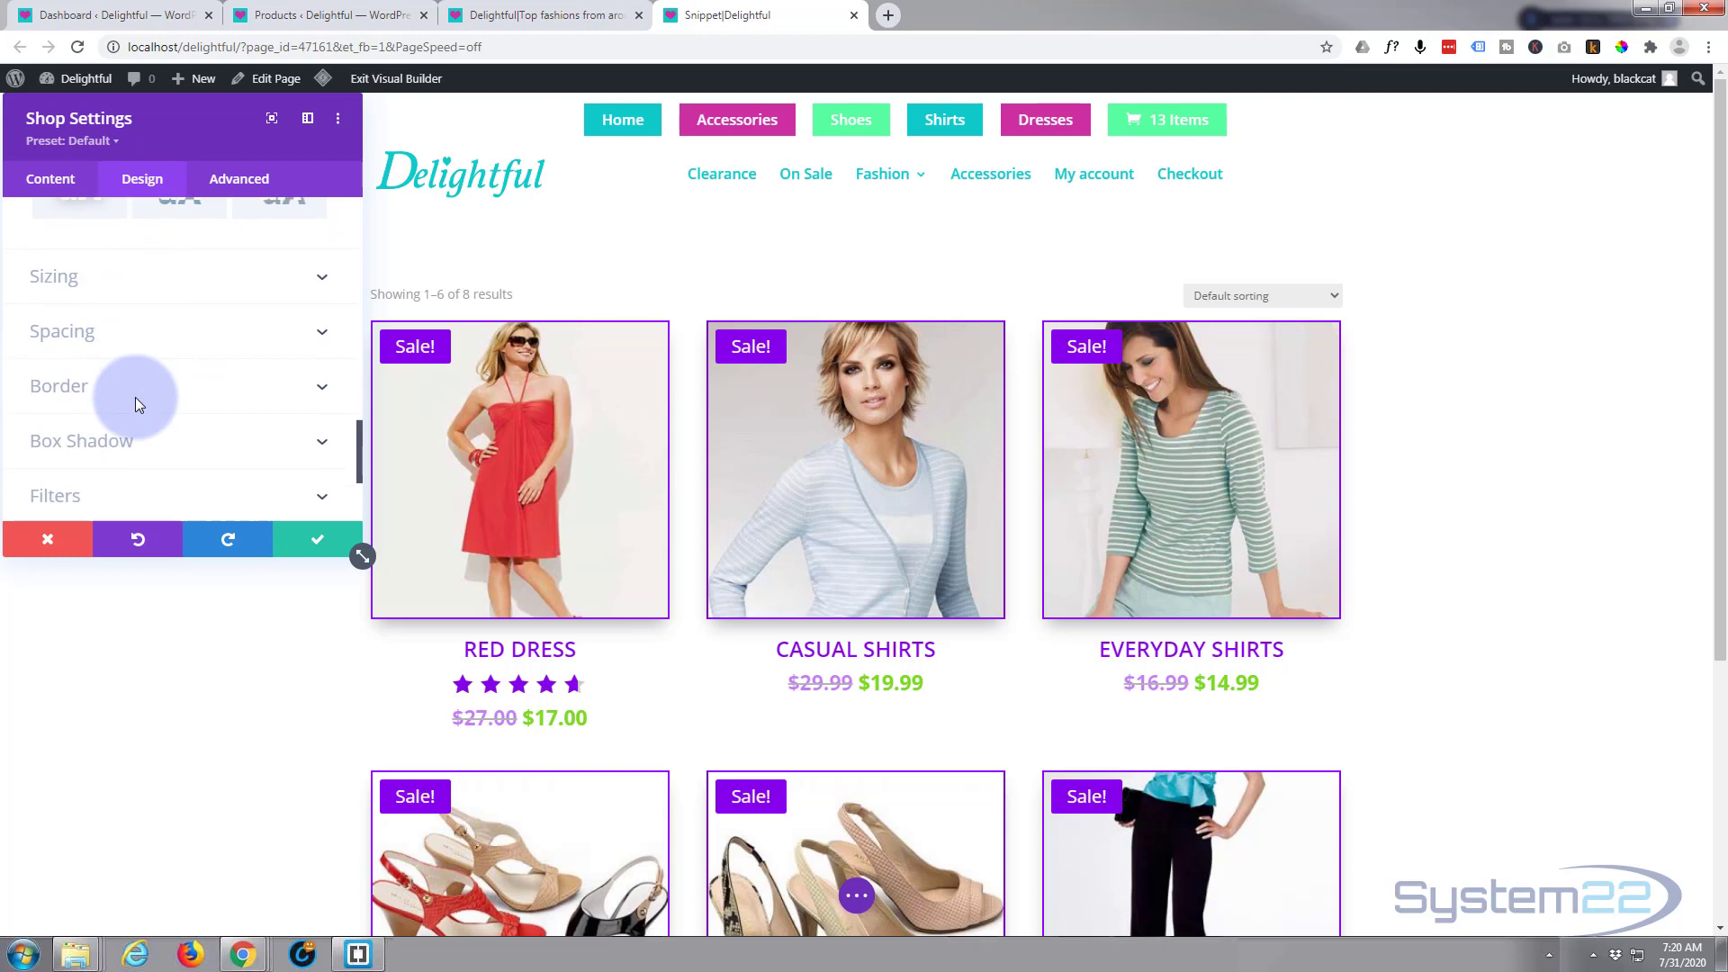
- Set the Shop module's alignment to center and its width back to 100%
{"action": "left_click", "coordinate": [201, 286]}
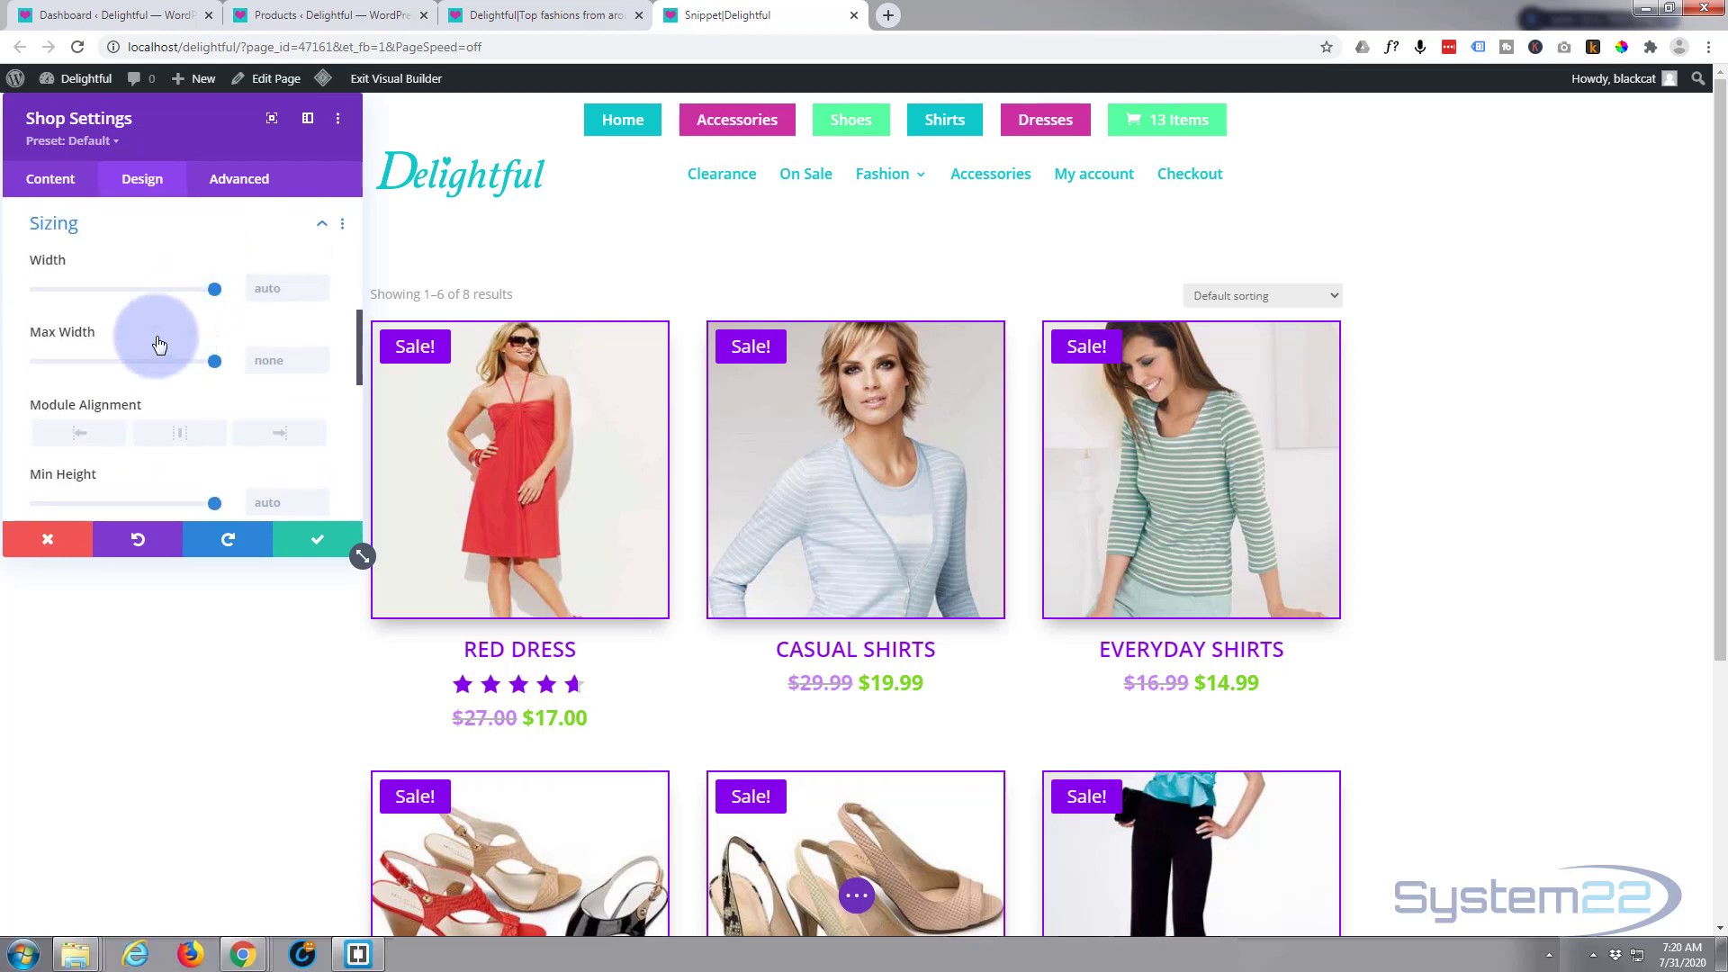
{"action": "left_click_drag", "start_coordinate": [213, 289], "coordinate": [164, 288]}
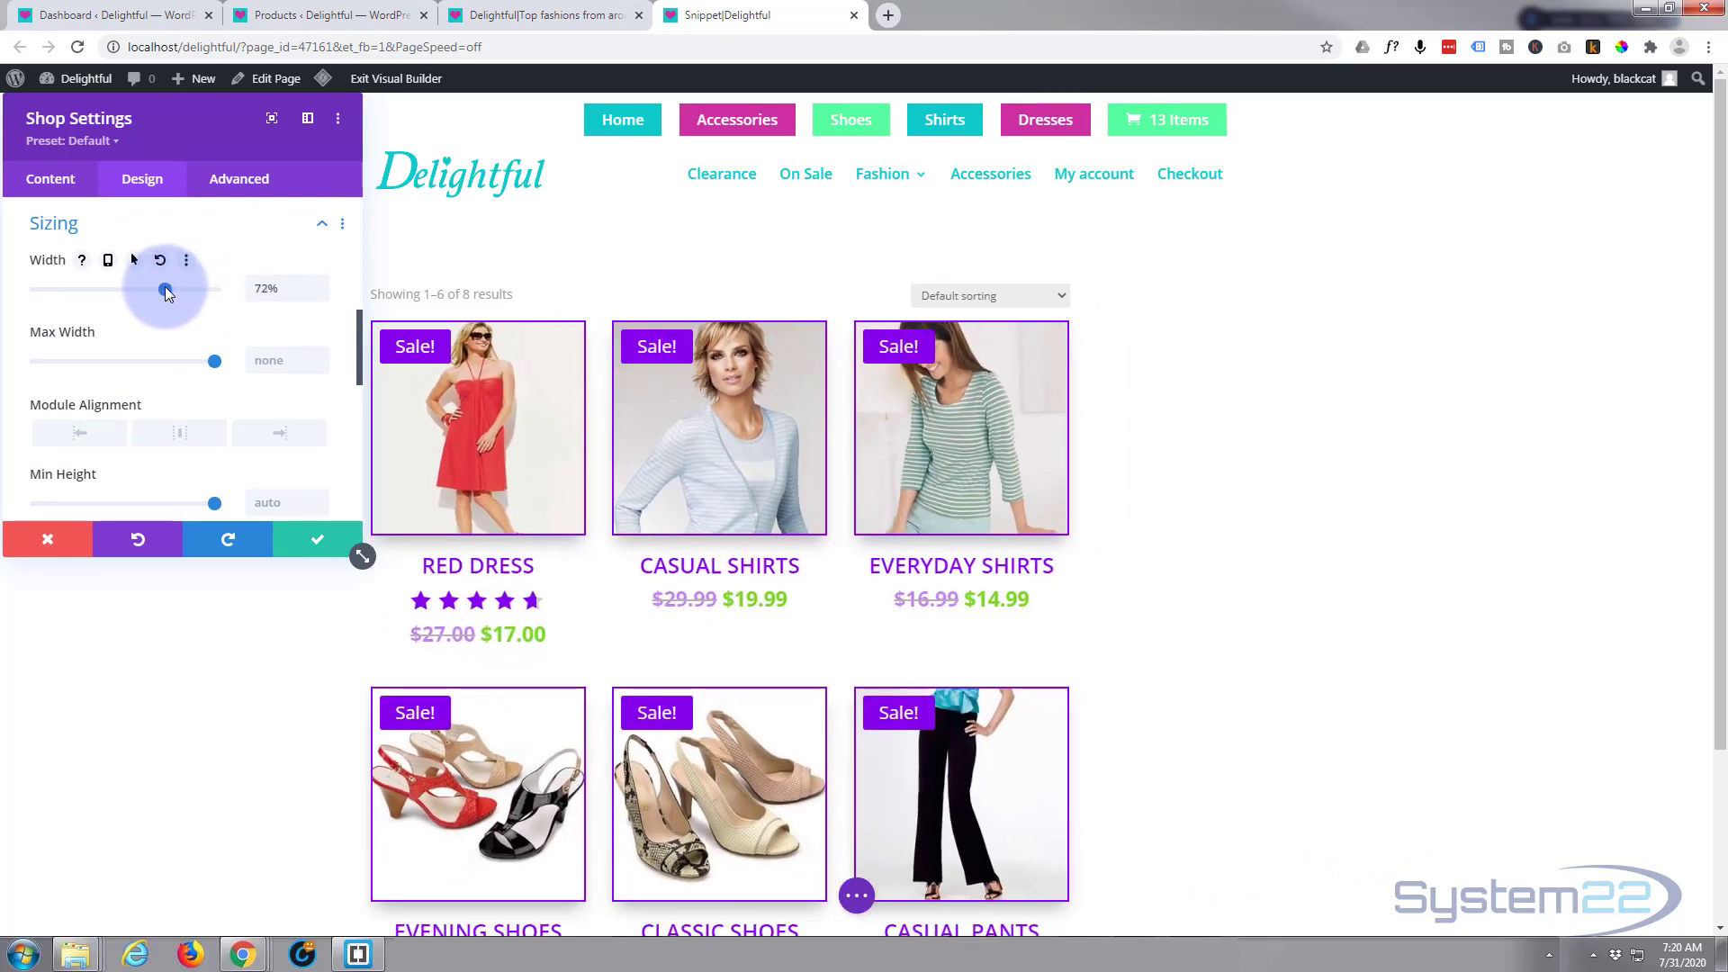
{"action": "left_click", "coordinate": [171, 436]}
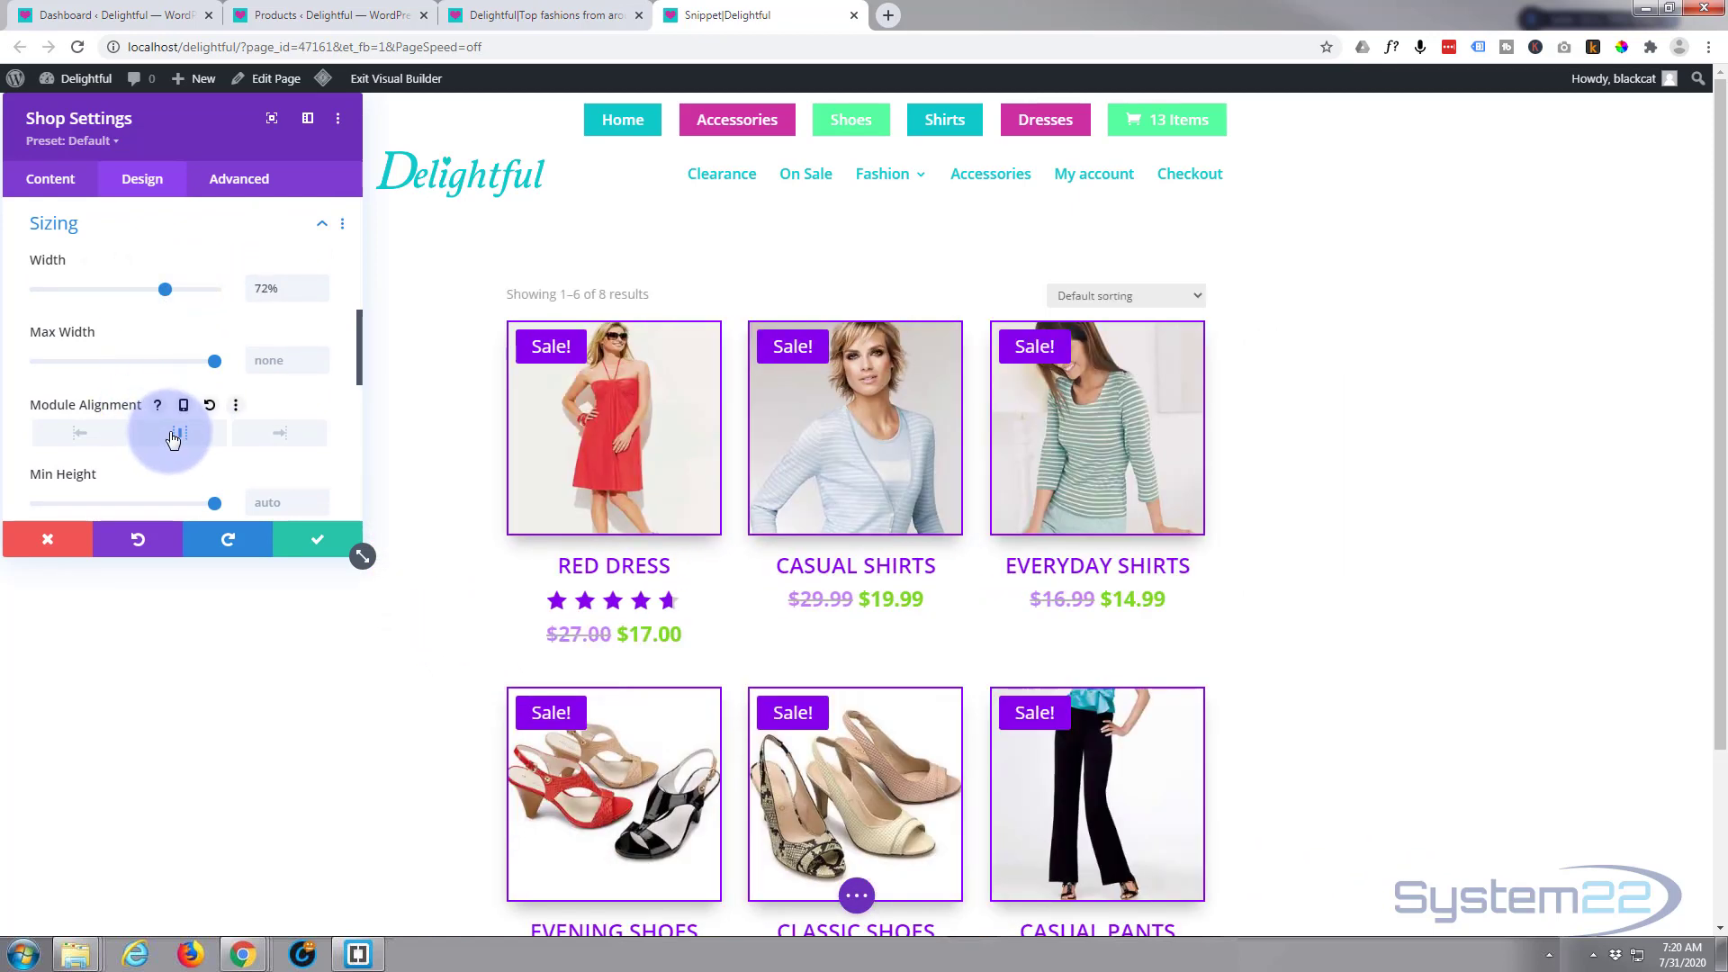
{"action": "left_click", "coordinate": [161, 288]}
{"action": "left_click_drag", "start_coordinate": [176, 290], "coordinate": [224, 289]}
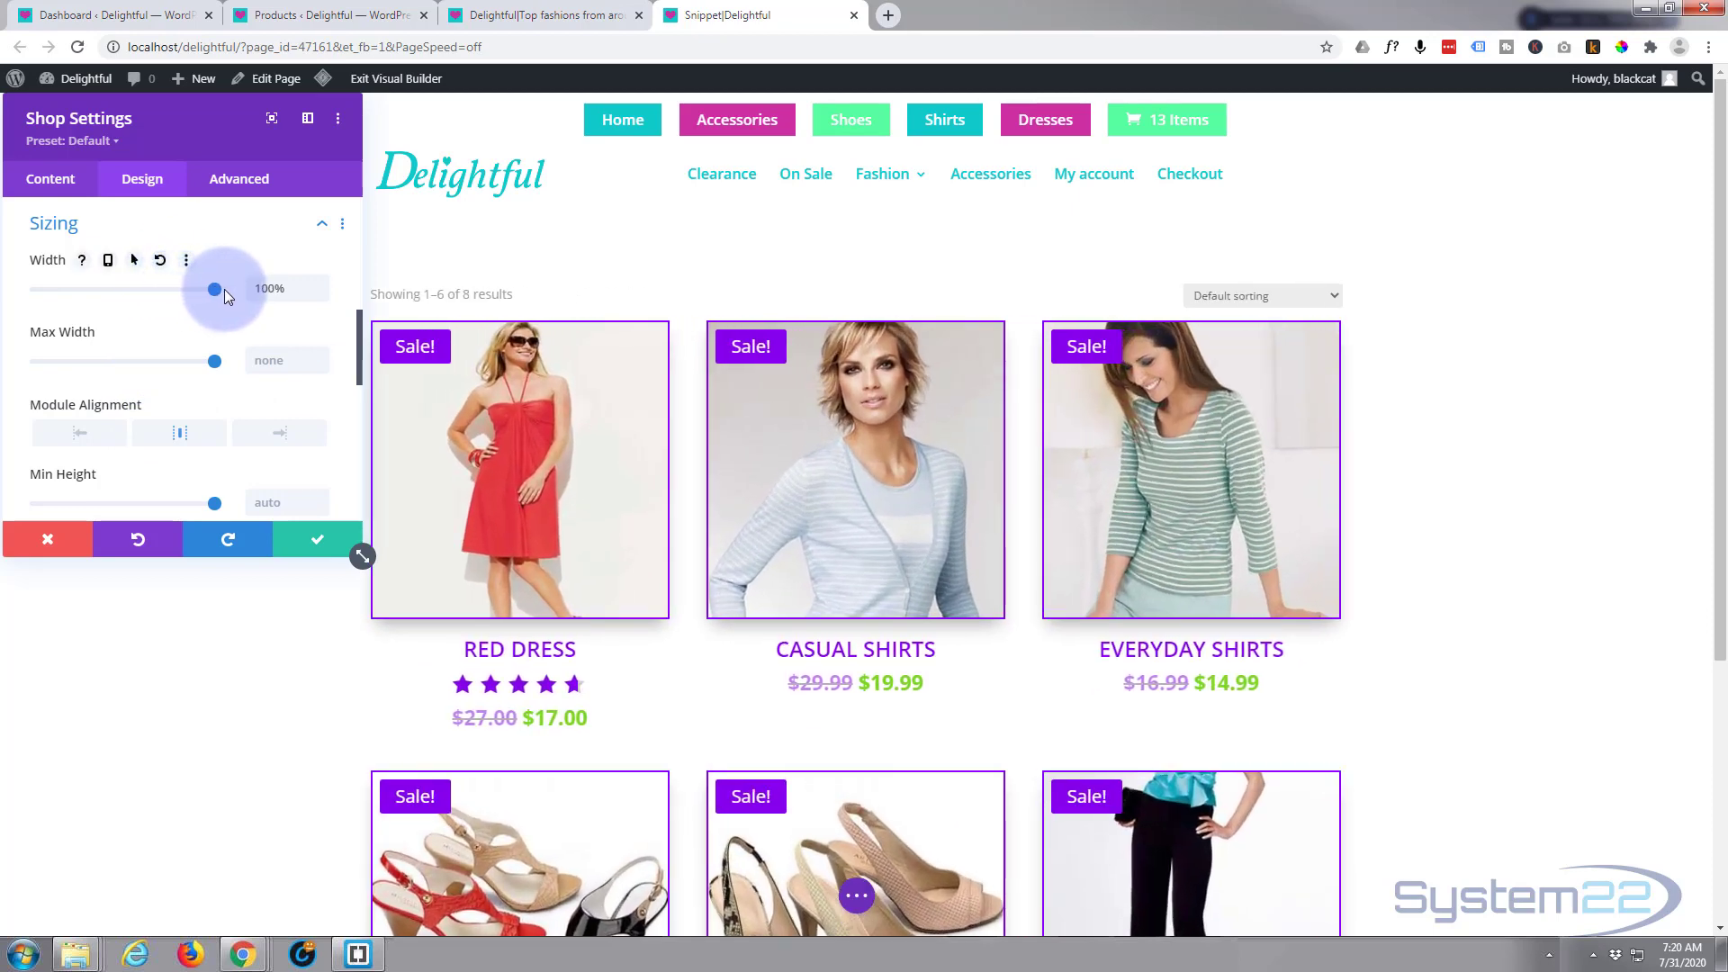
{"action": "scroll", "coordinate": [176, 367], "scroll_direction": "down", "scroll_amount": 5}
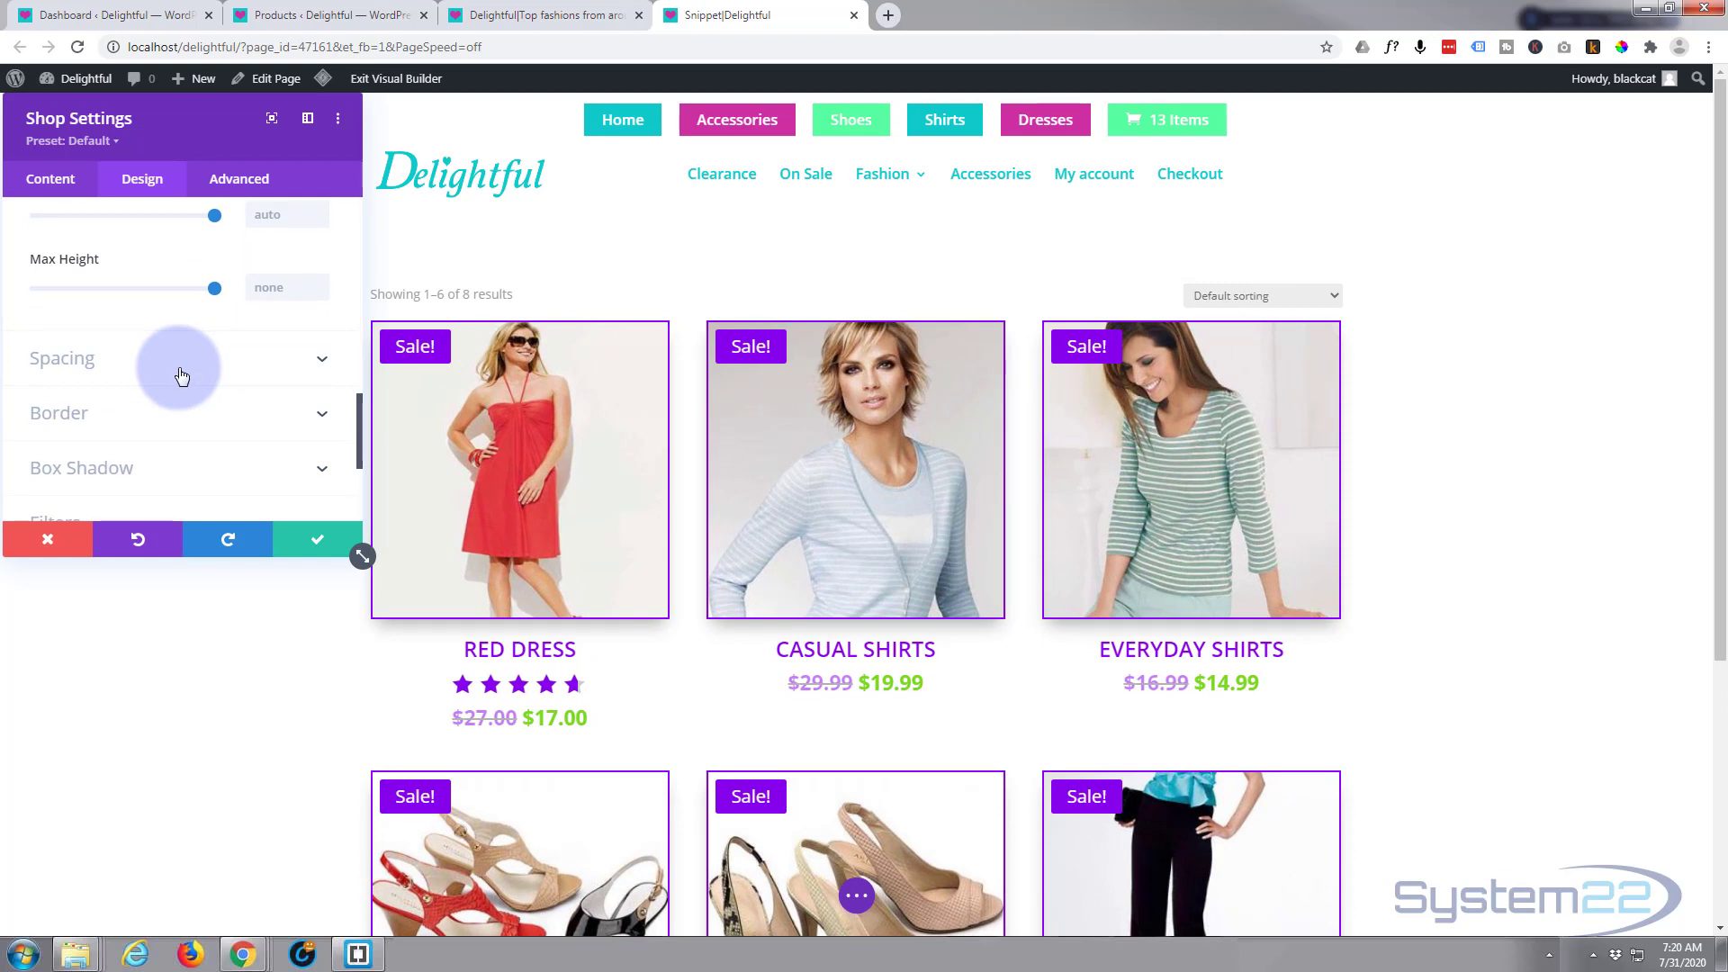
- Open the Spacing options, leaving margin and padding empty
{"action": "left_click", "coordinate": [181, 374]}
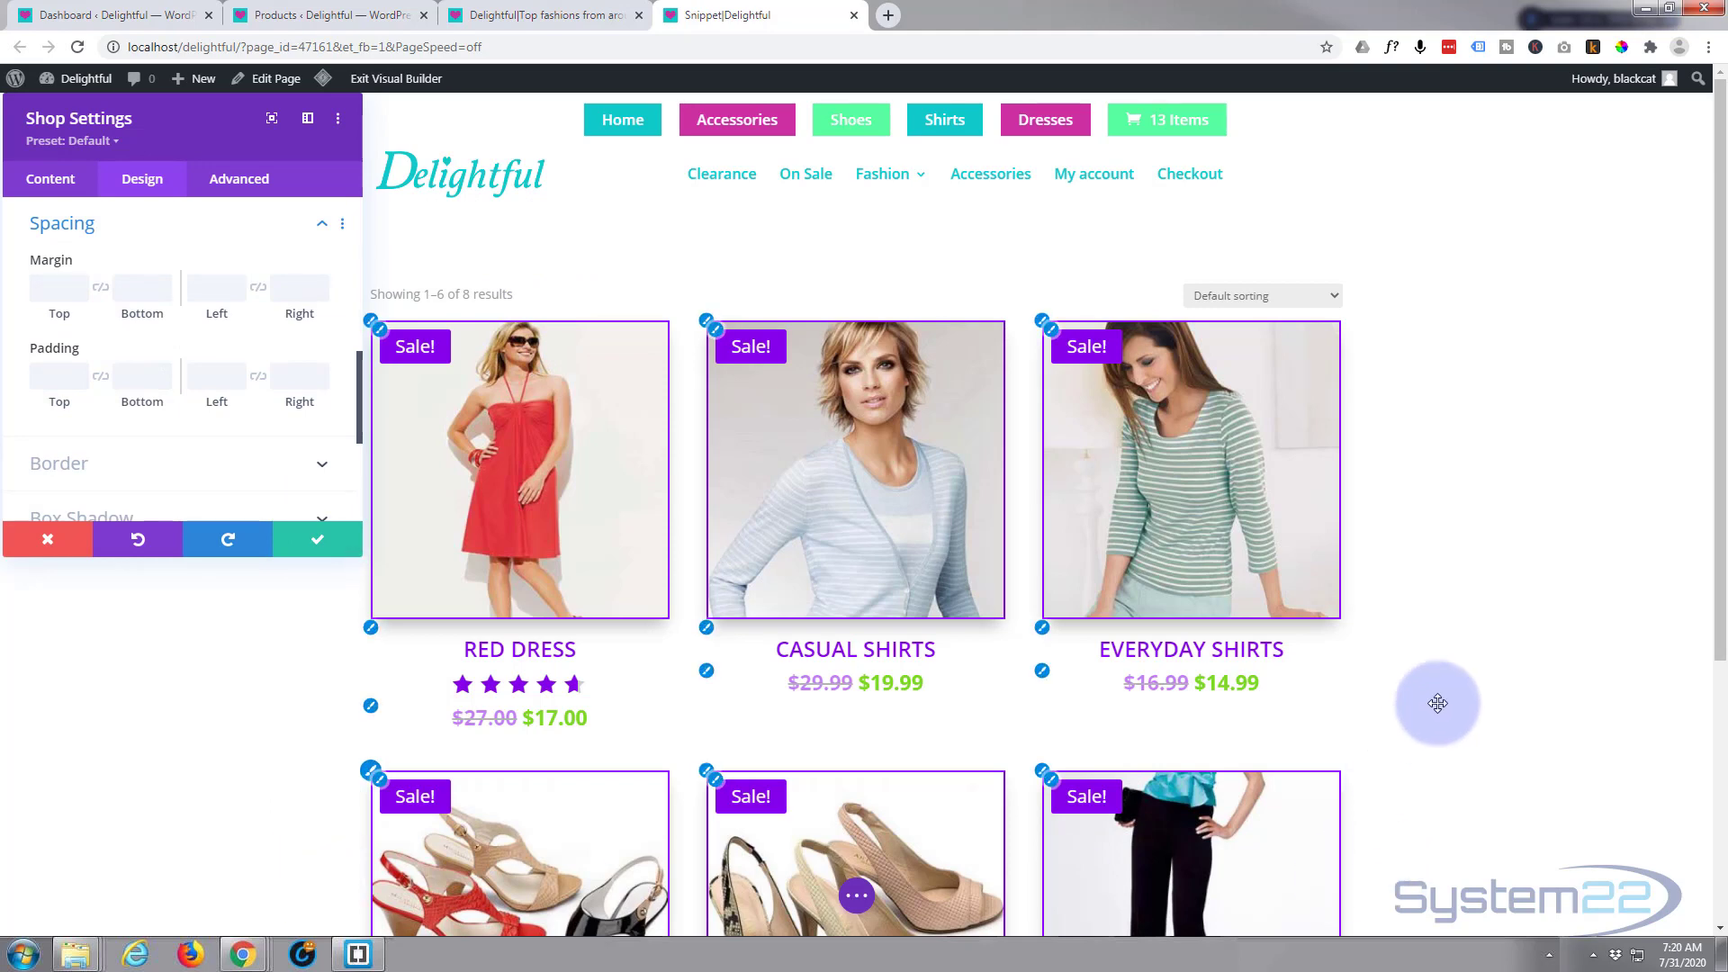
{"action": "scroll", "coordinate": [1439, 692], "scroll_direction": "down", "scroll_amount": 3}
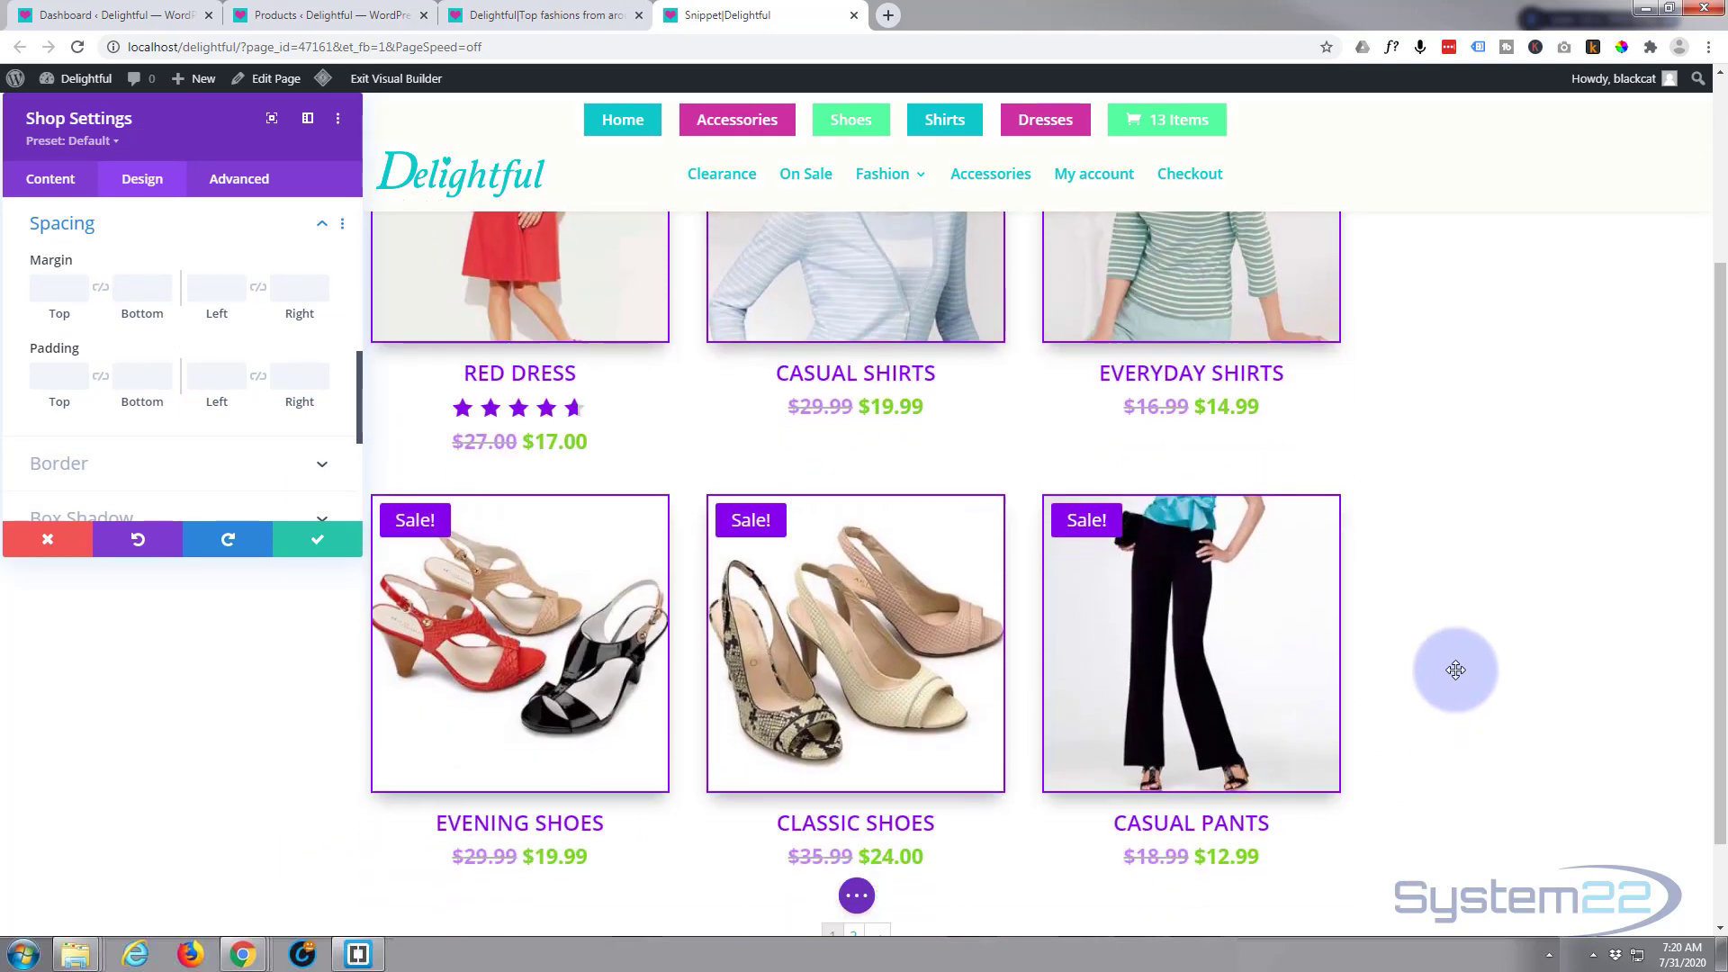
{"action": "scroll", "coordinate": [1458, 667], "scroll_direction": "up", "scroll_amount": 4}
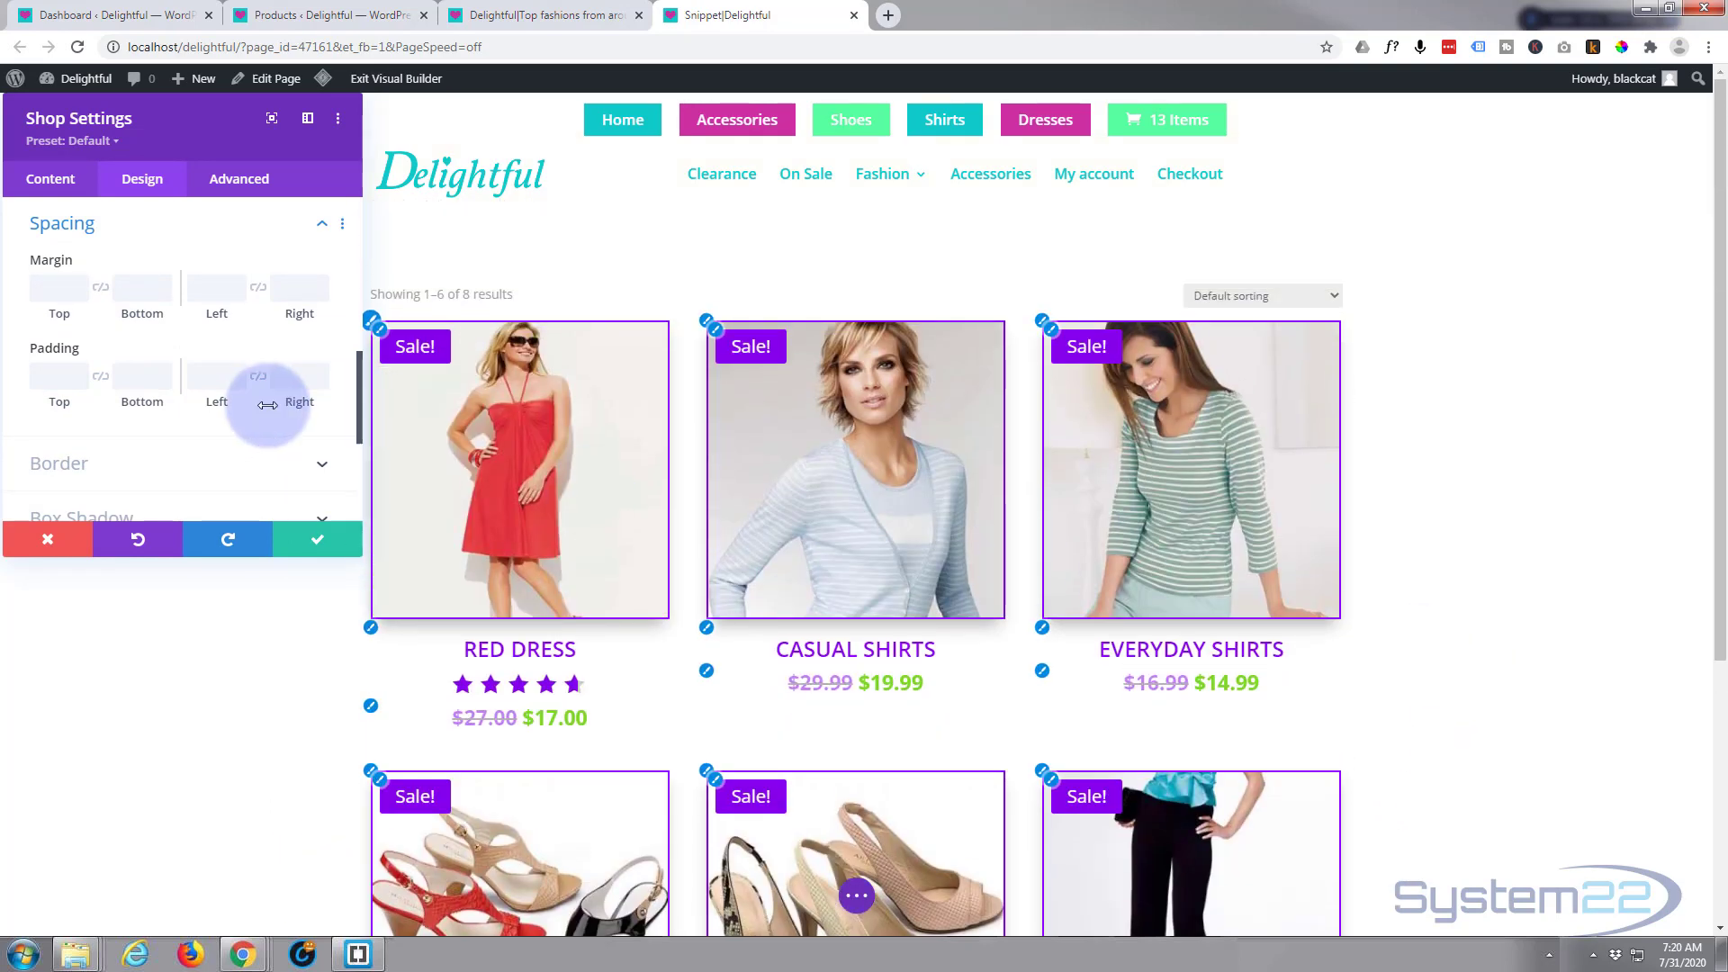
{"action": "scroll", "coordinate": [149, 410], "scroll_direction": "down", "scroll_amount": 2}
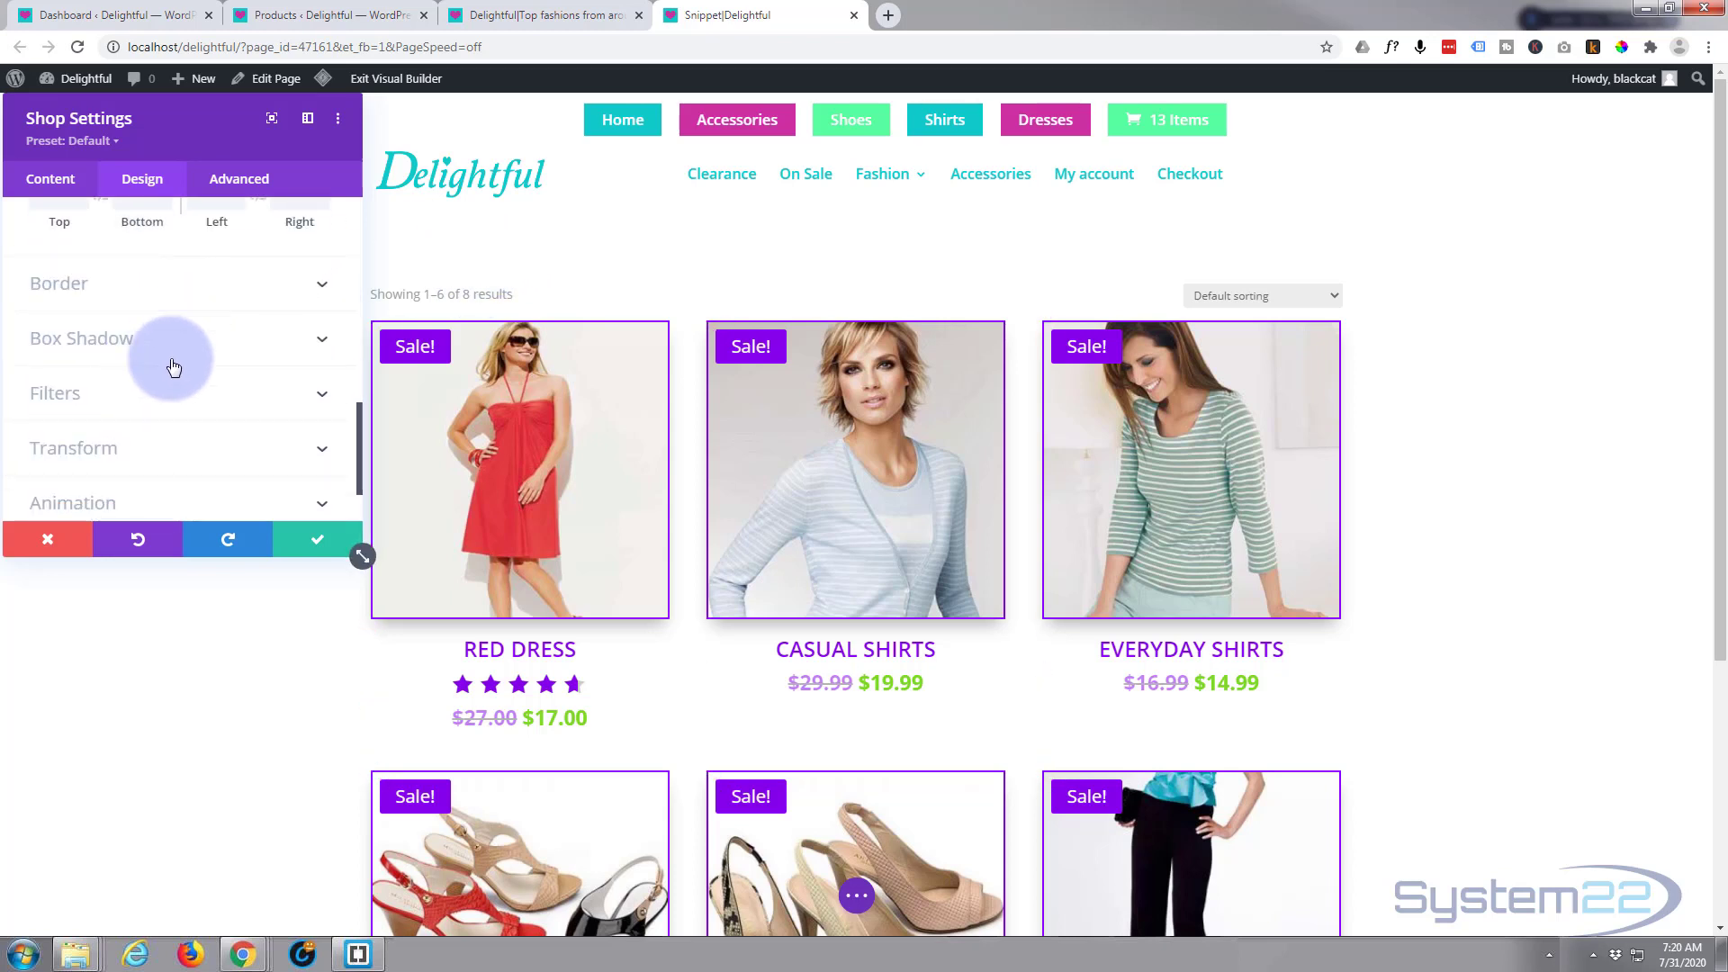
{"action": "scroll", "coordinate": [161, 435], "scroll_direction": "down", "scroll_amount": 2}
{"action": "scroll", "coordinate": [135, 450], "scroll_direction": "up", "scroll_amount": 4}
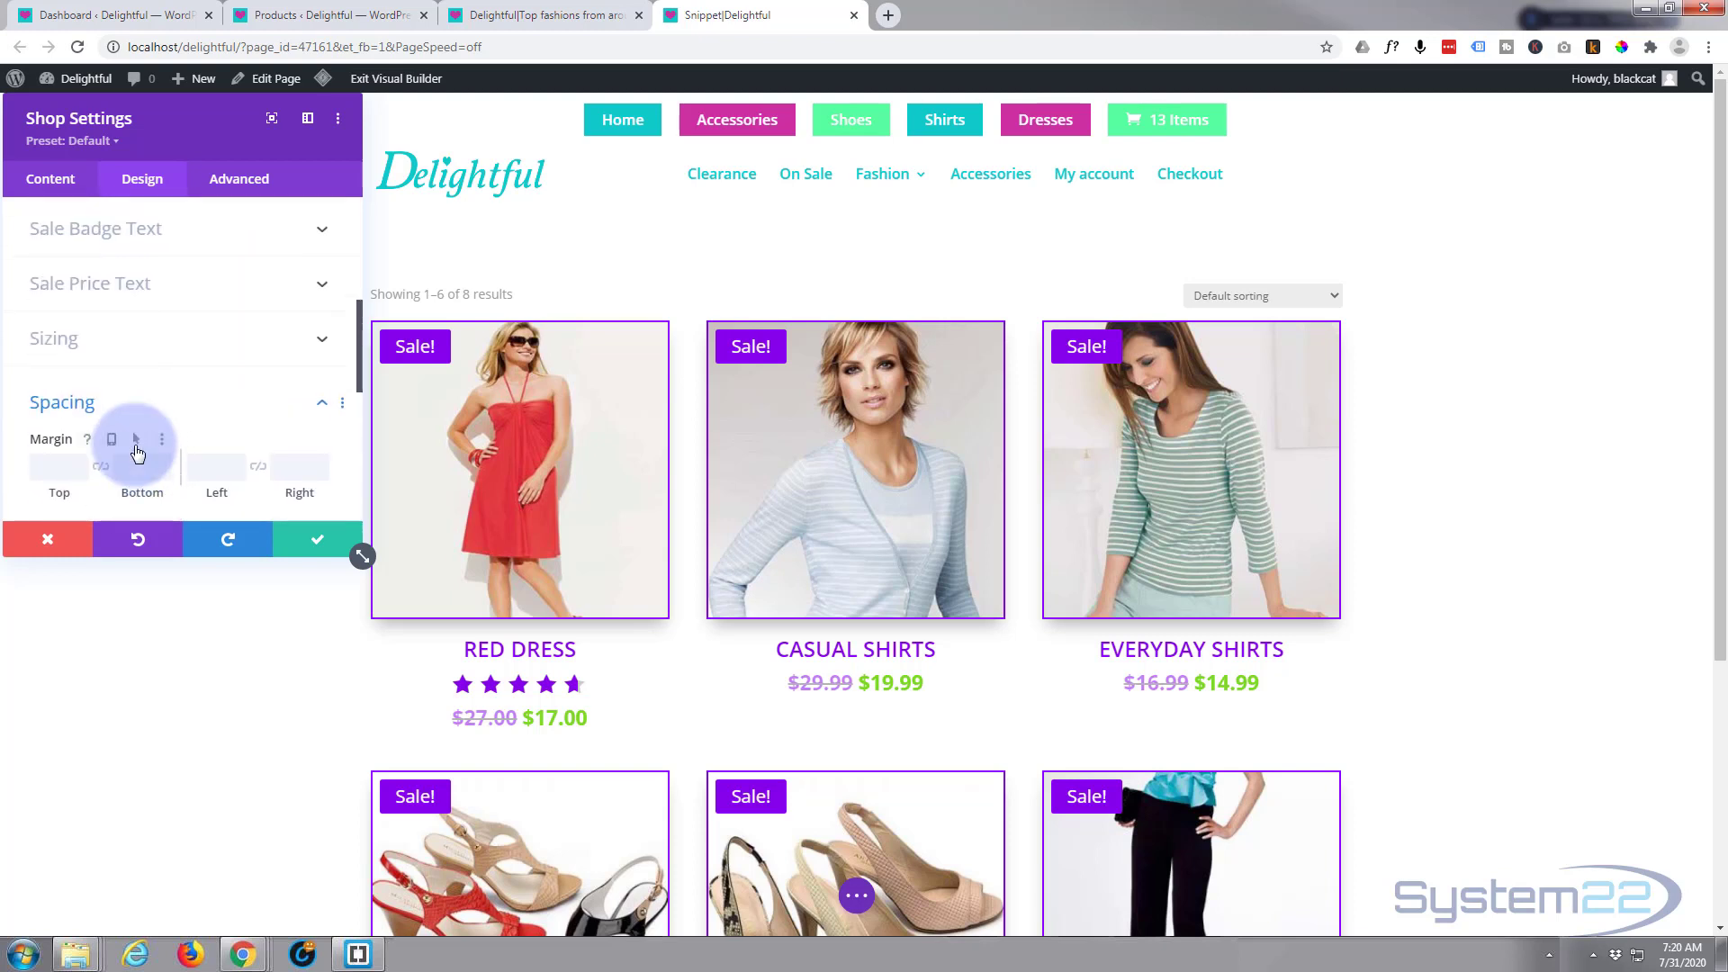
- Save the Shop module settings and save the page as a draft
{"action": "left_click", "coordinate": [312, 539]}
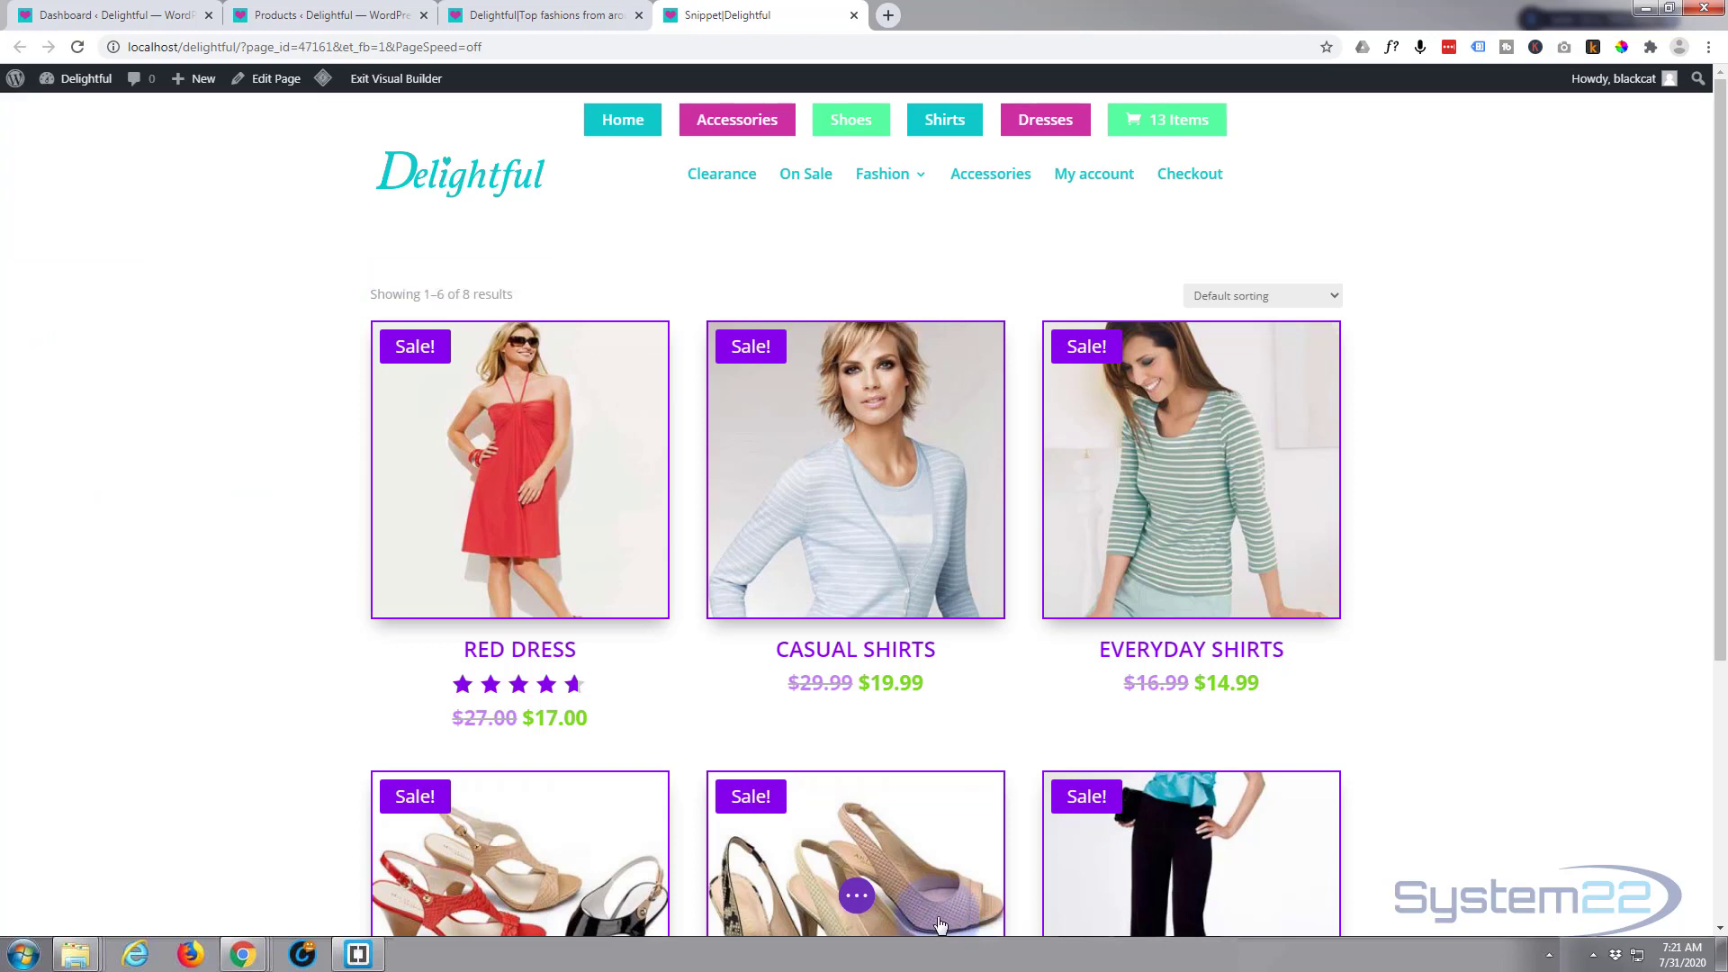
{"action": "left_click", "coordinate": [864, 895]}
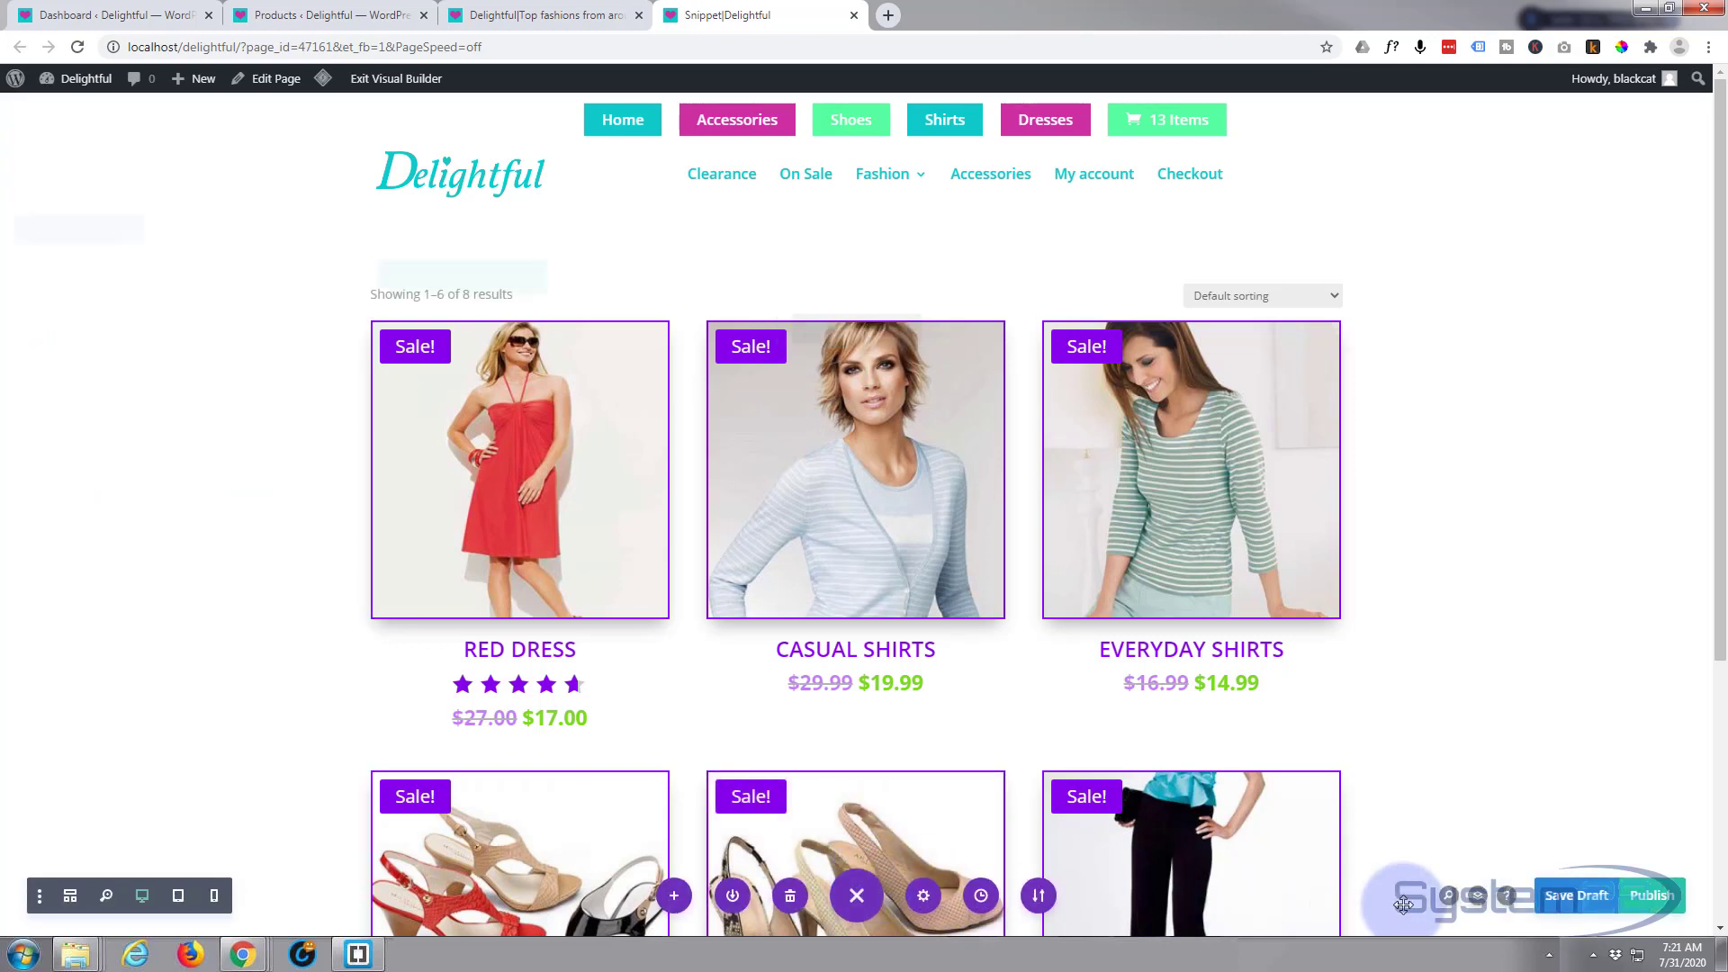
{"action": "left_click", "coordinate": [1575, 899]}
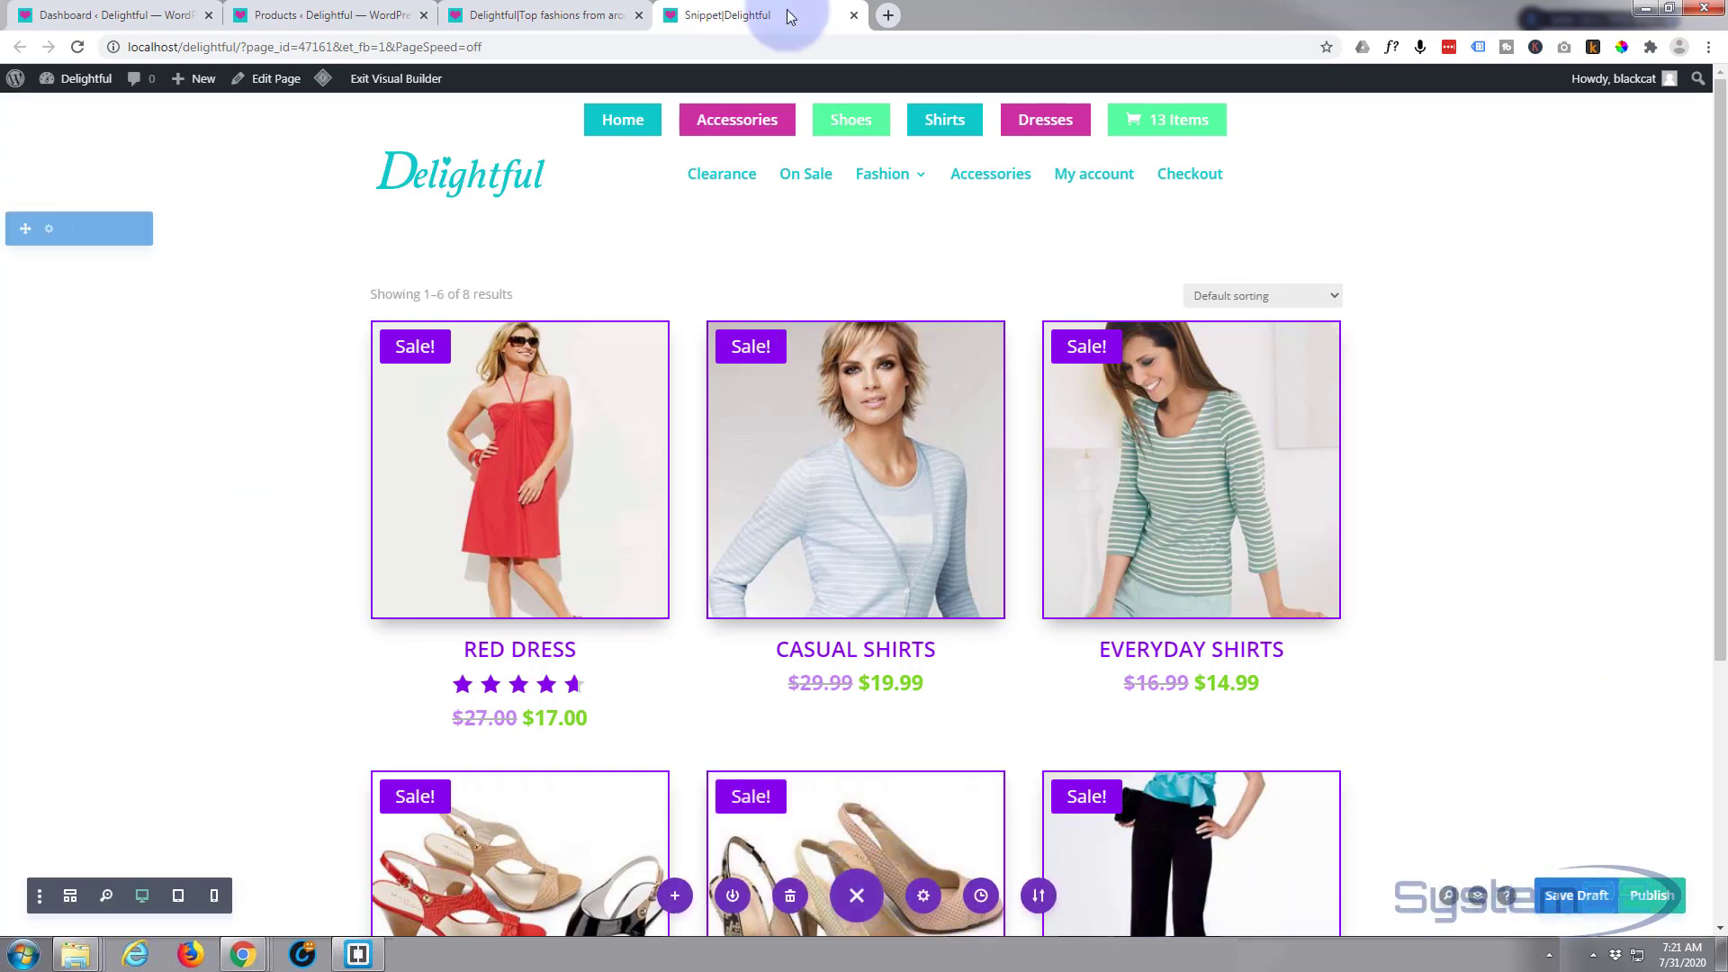
- Exit the Visual Builder and check the sorting dropdown, keeping default sorting
{"action": "left_click", "coordinate": [397, 79]}
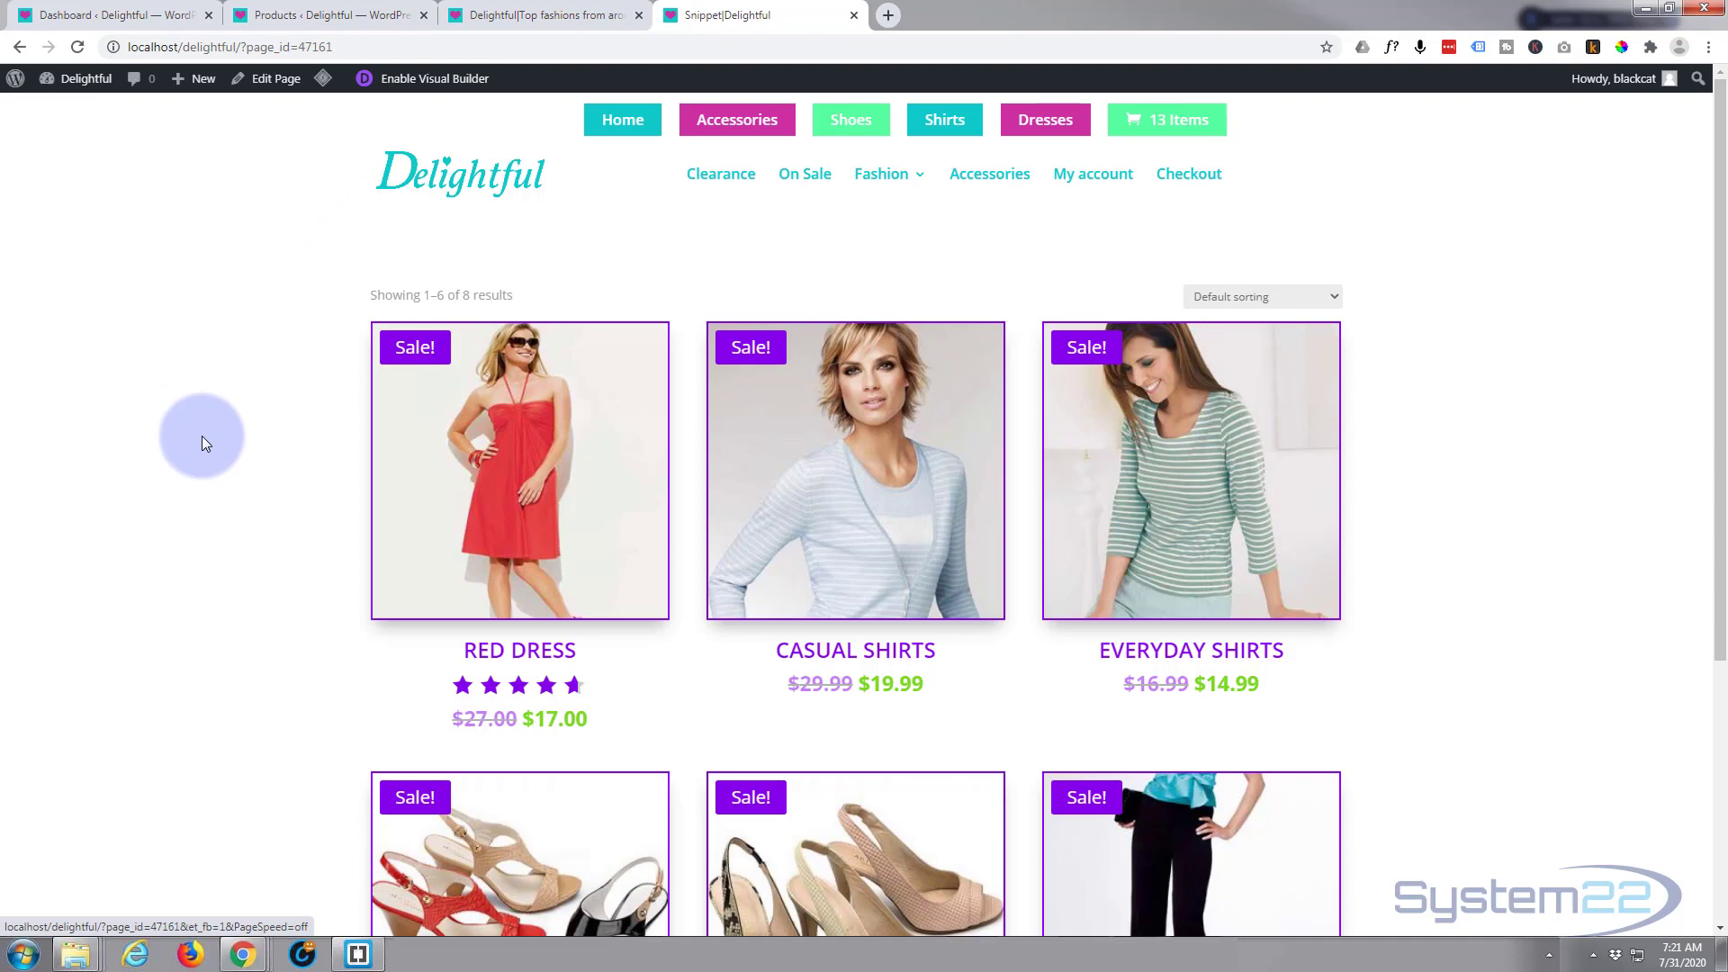
{"action": "scroll", "coordinate": [210, 431], "scroll_direction": "down", "scroll_amount": 4}
{"action": "scroll", "coordinate": [211, 430], "scroll_direction": "up", "scroll_amount": 4}
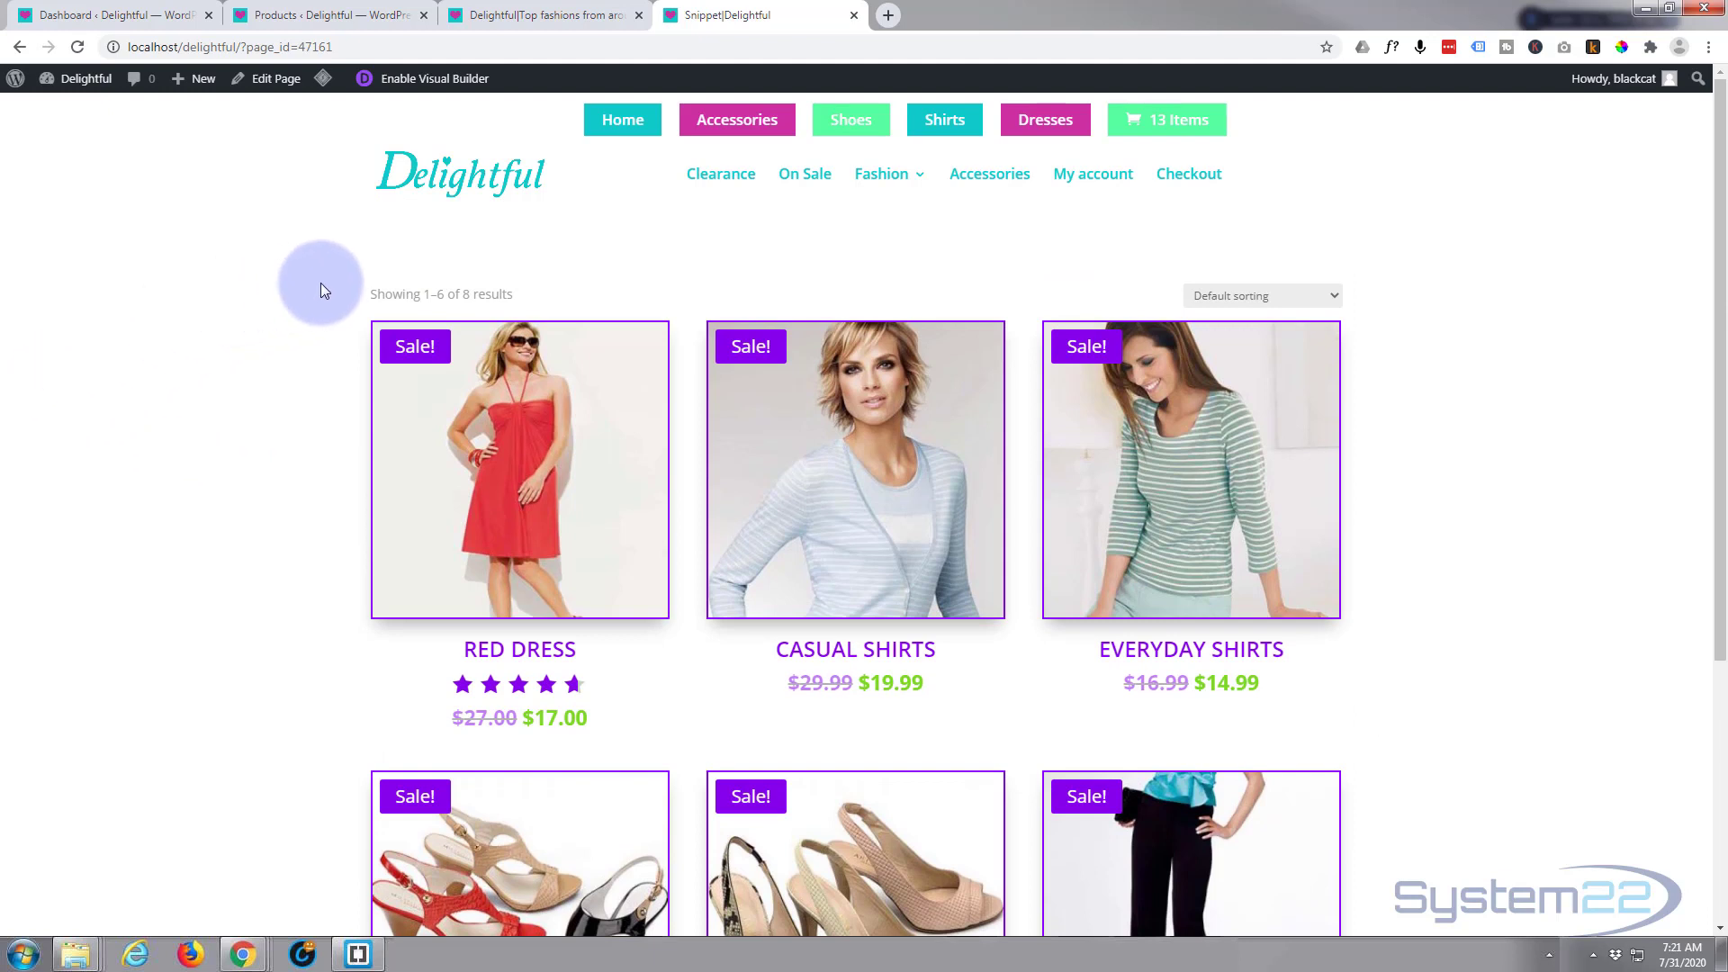
{"action": "left_click", "coordinate": [1293, 292]}
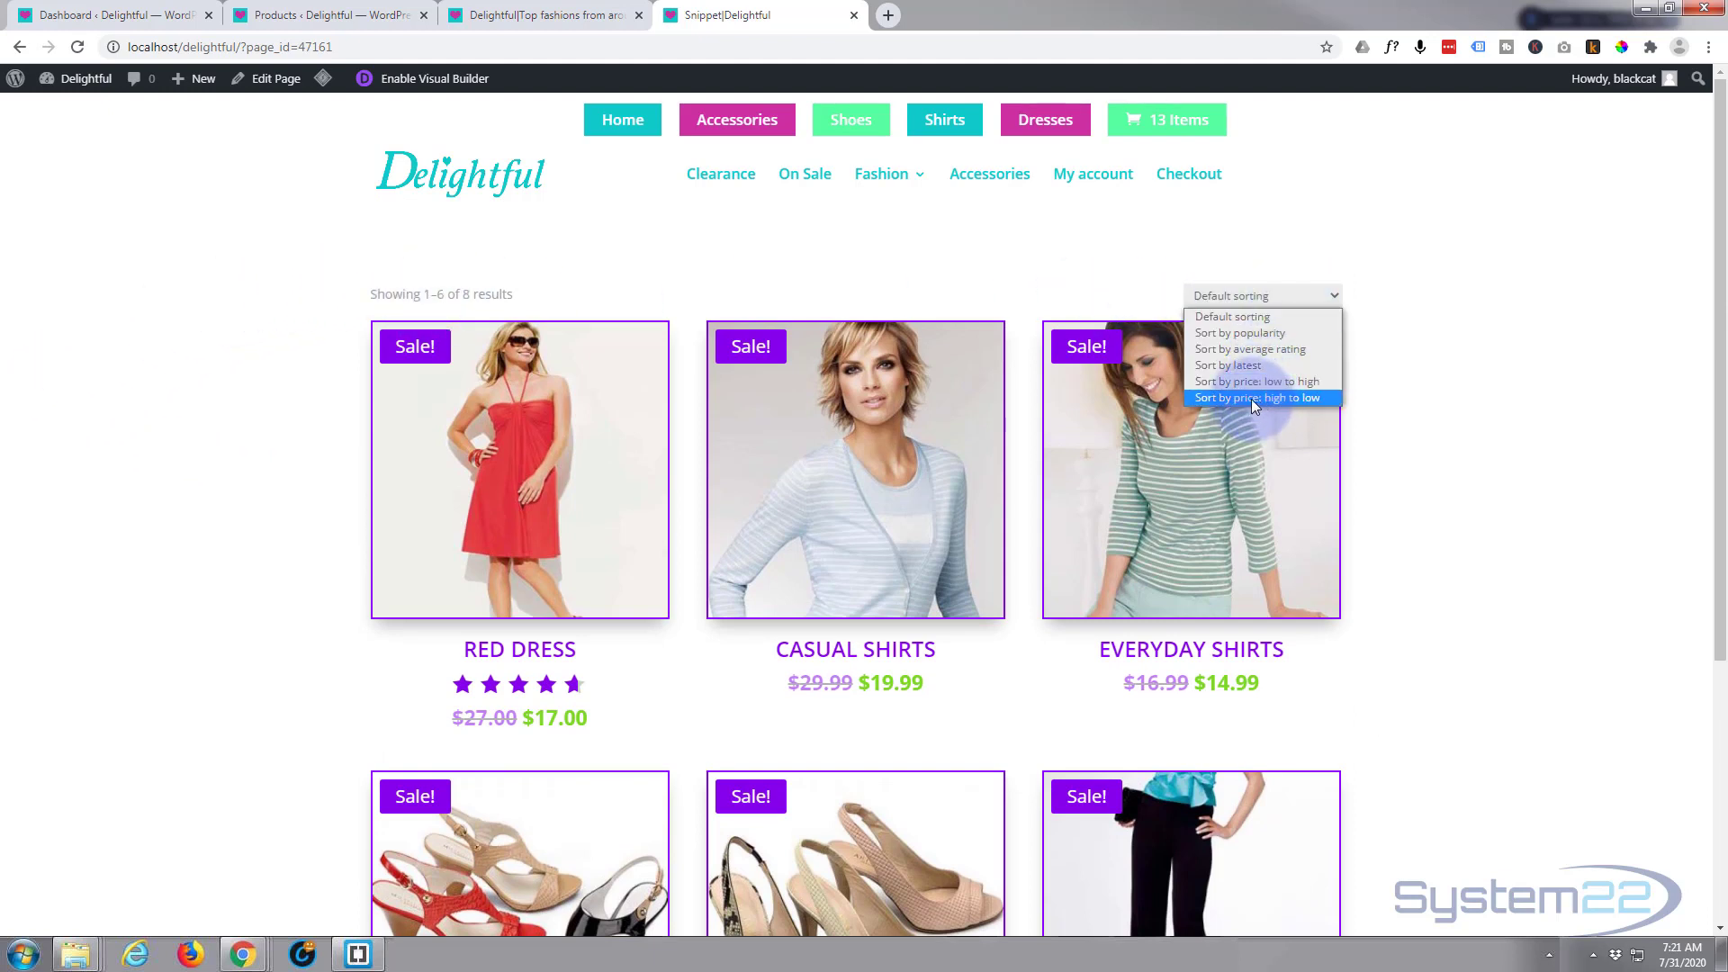
{"action": "left_click", "coordinate": [989, 261]}
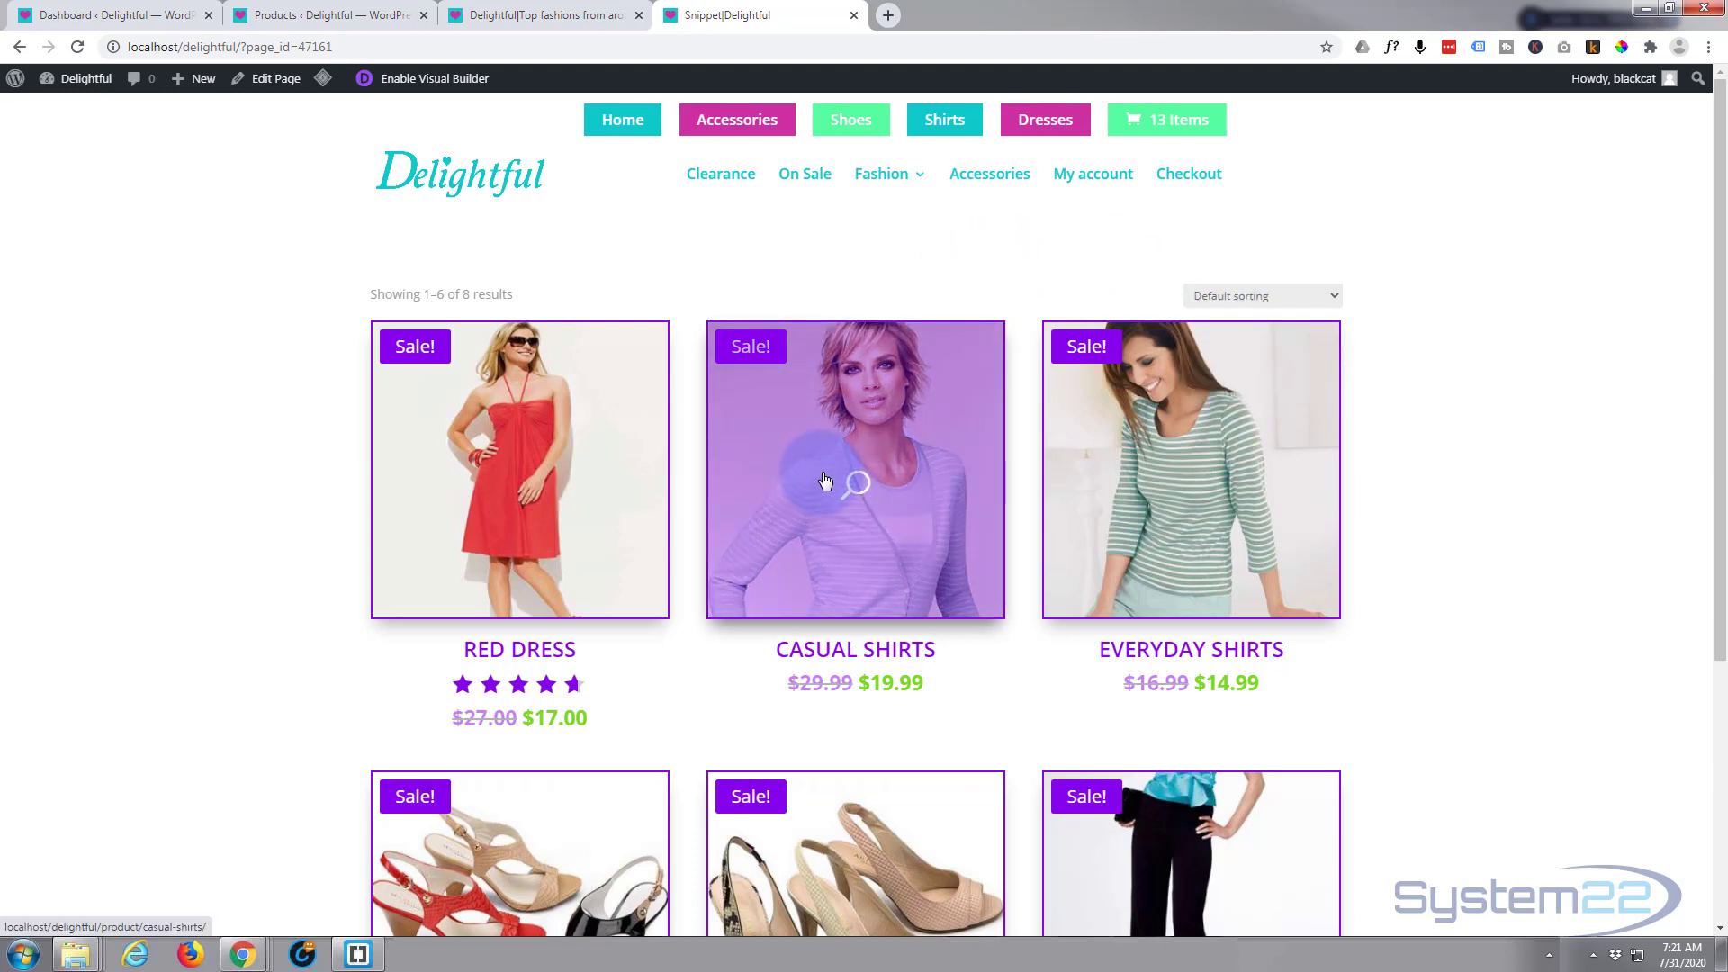
{"action": "scroll", "coordinate": [231, 458], "scroll_direction": "down", "scroll_amount": 2}
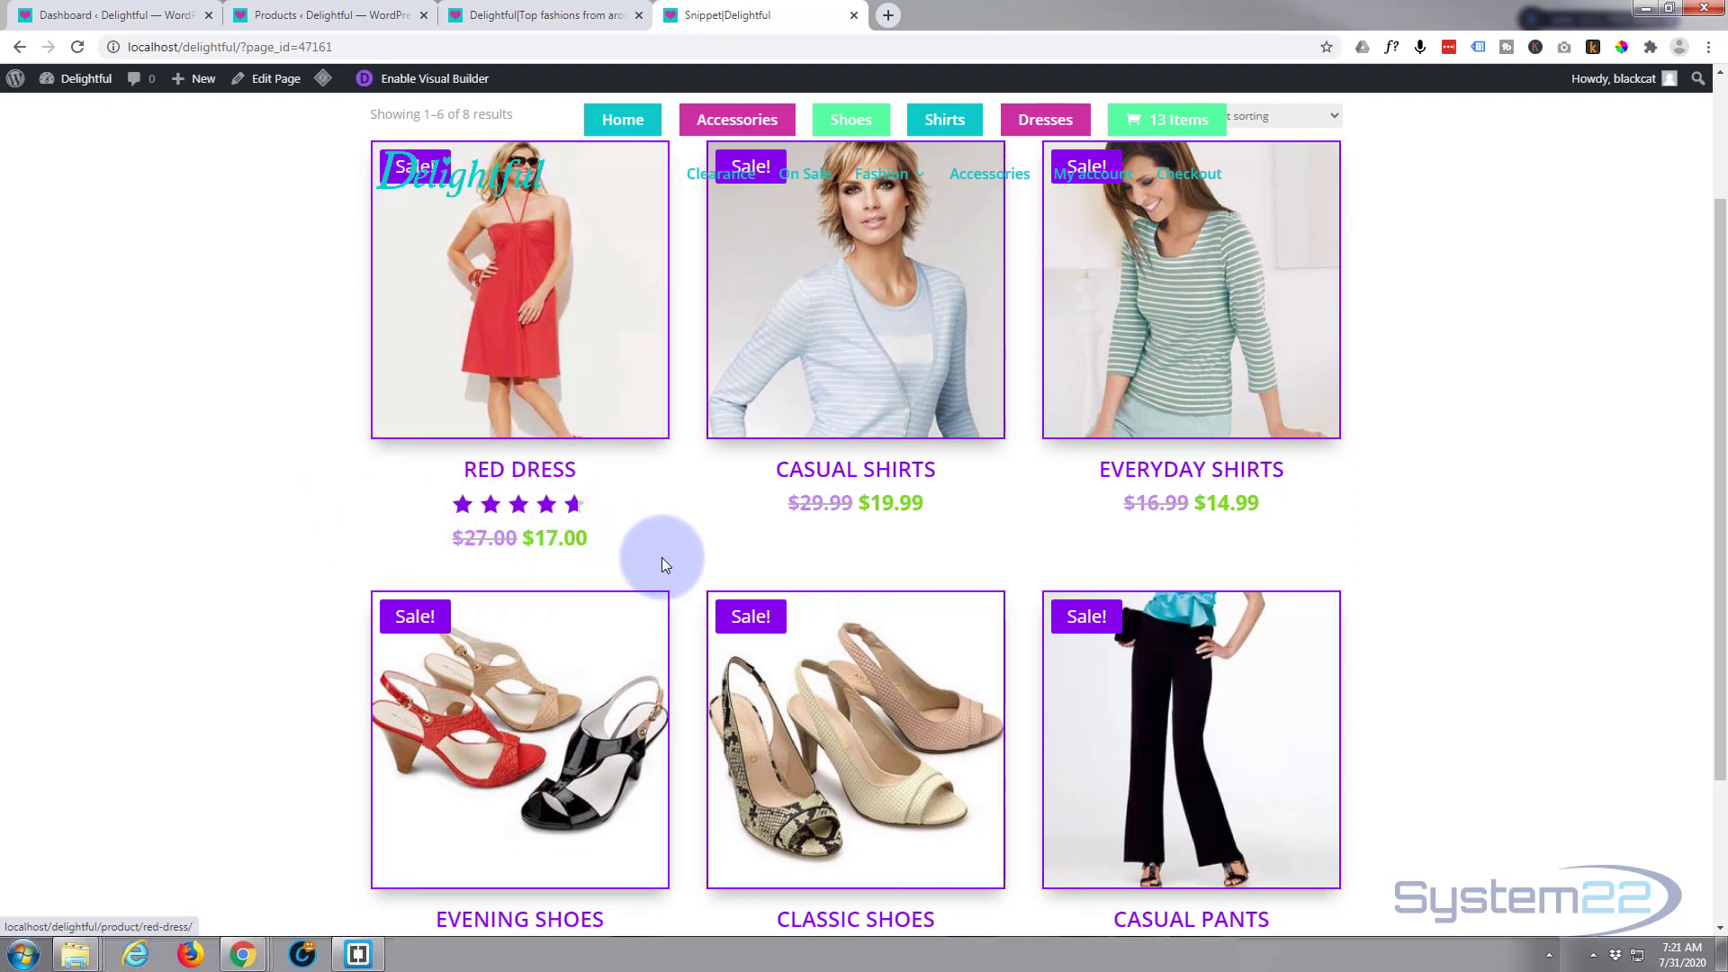
{"action": "scroll", "coordinate": [661, 562], "scroll_direction": "up", "scroll_amount": 2}
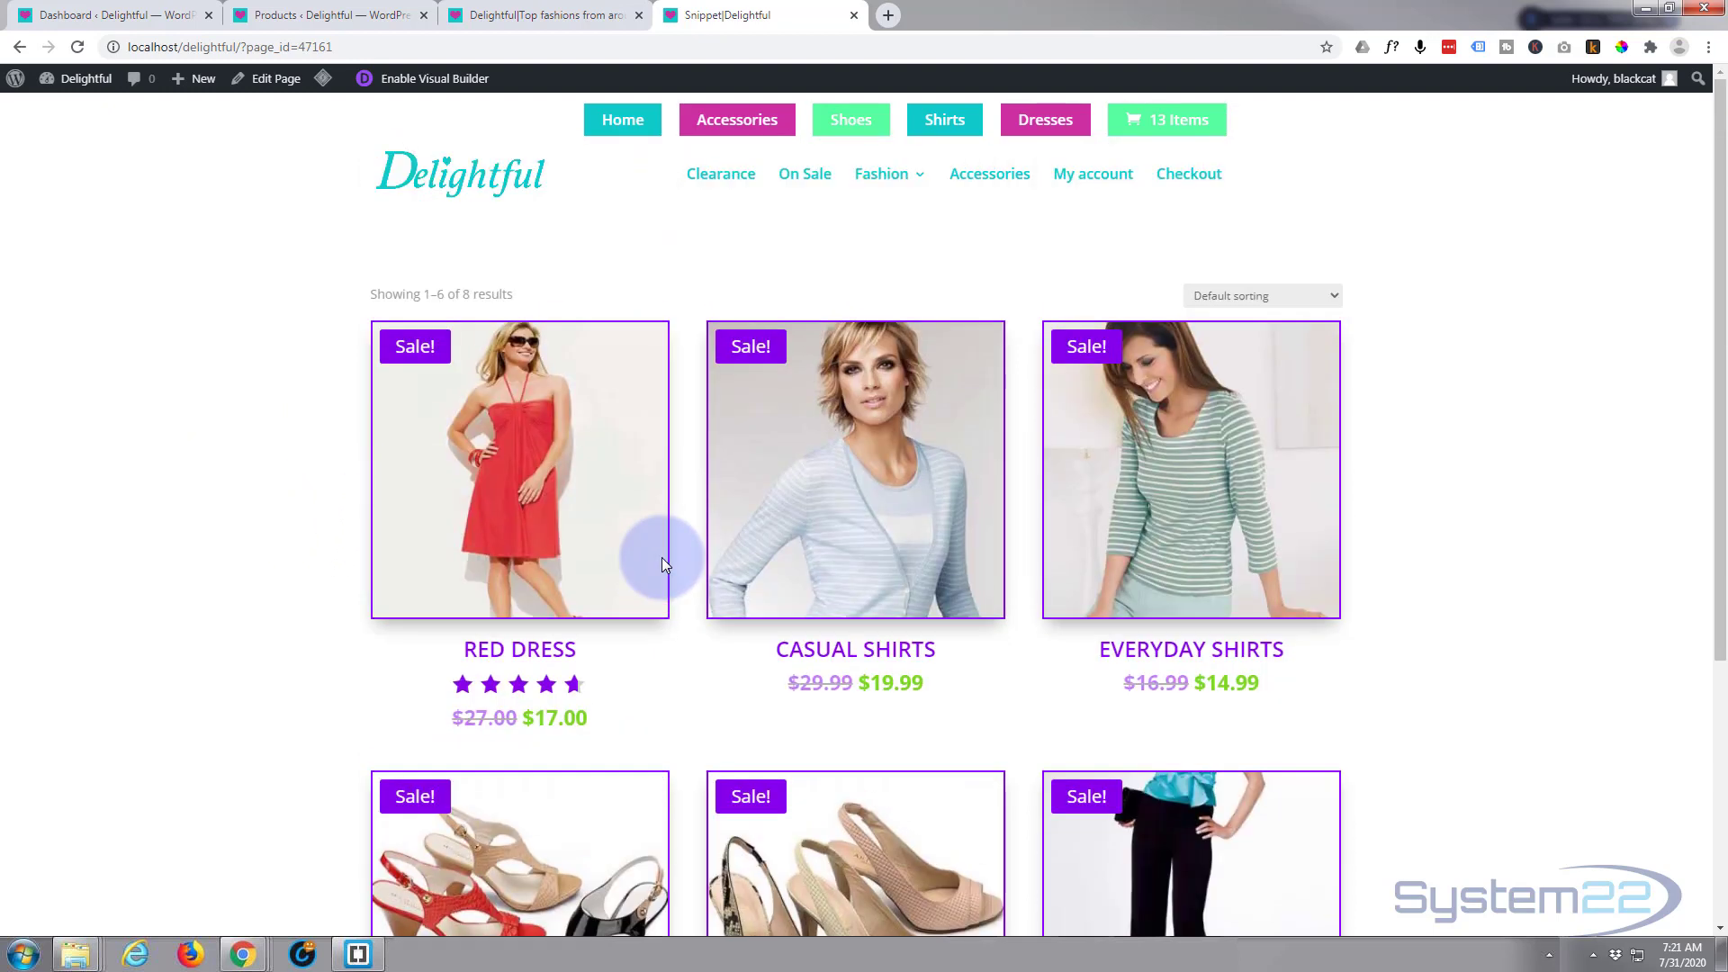
- Switch to the home page tab and scroll to the Top Sale Items grid showing Casual Pants, Casual Shirts and Classic Shoes
{"action": "left_click", "coordinate": [514, 18]}
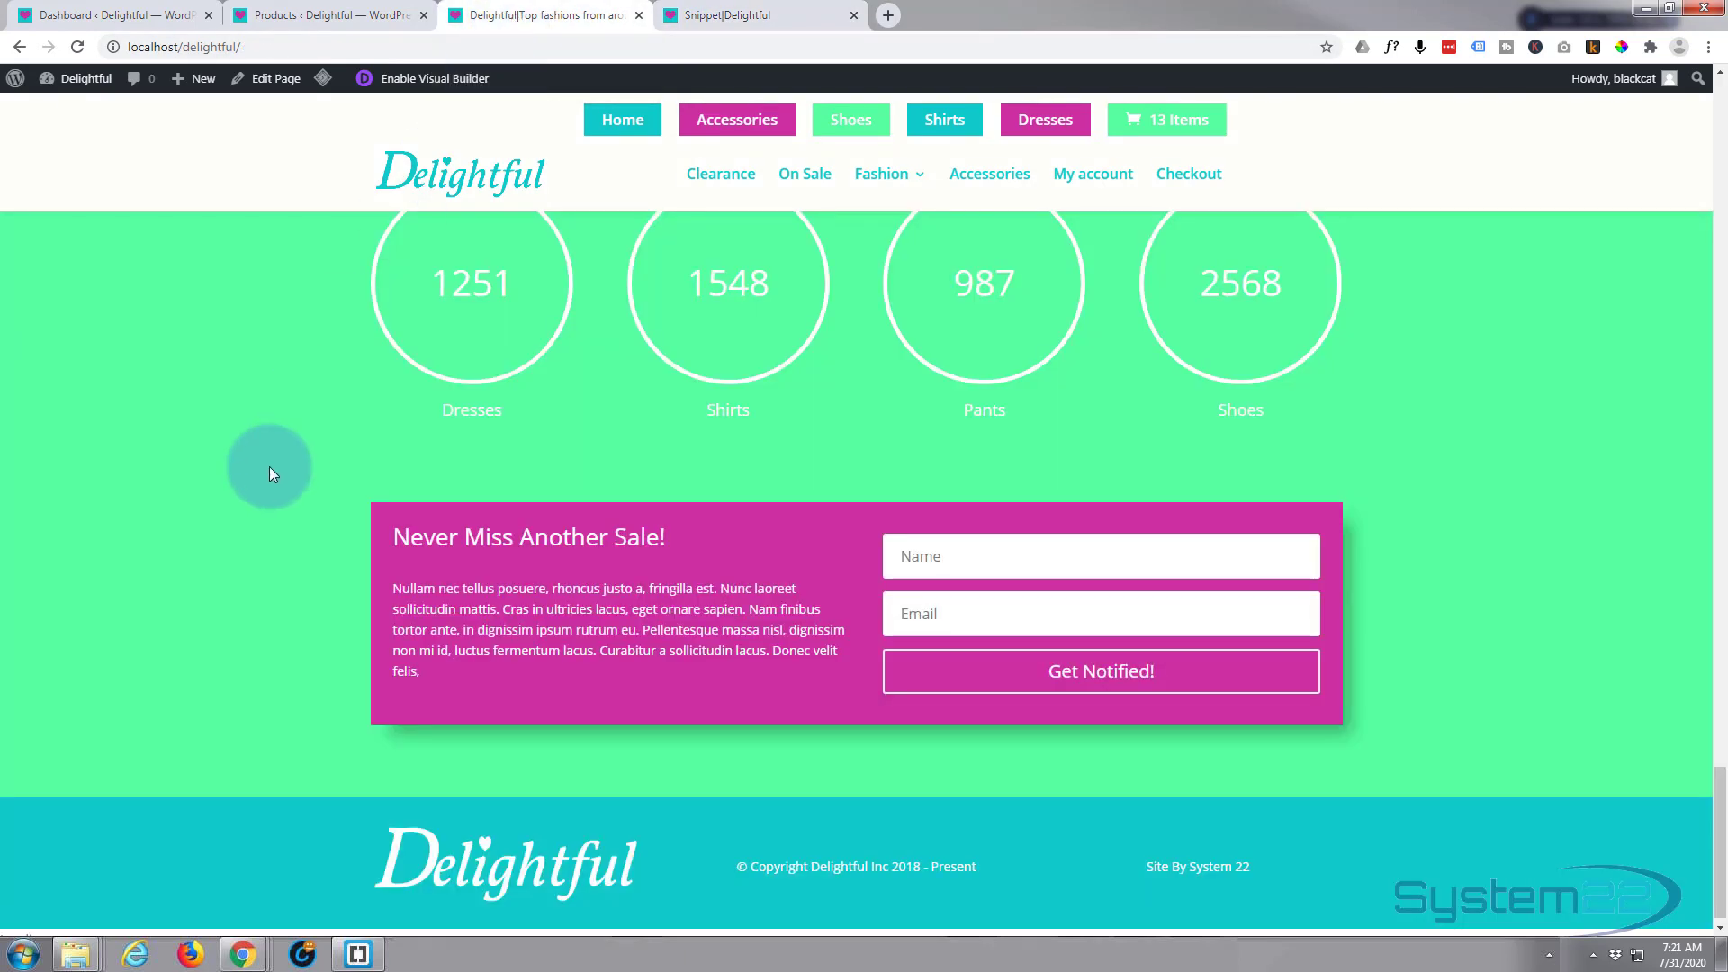
{"action": "scroll", "coordinate": [268, 466], "scroll_direction": "up", "scroll_amount": 8}
{"action": "scroll", "coordinate": [270, 466], "scroll_direction": "up", "scroll_amount": 3}
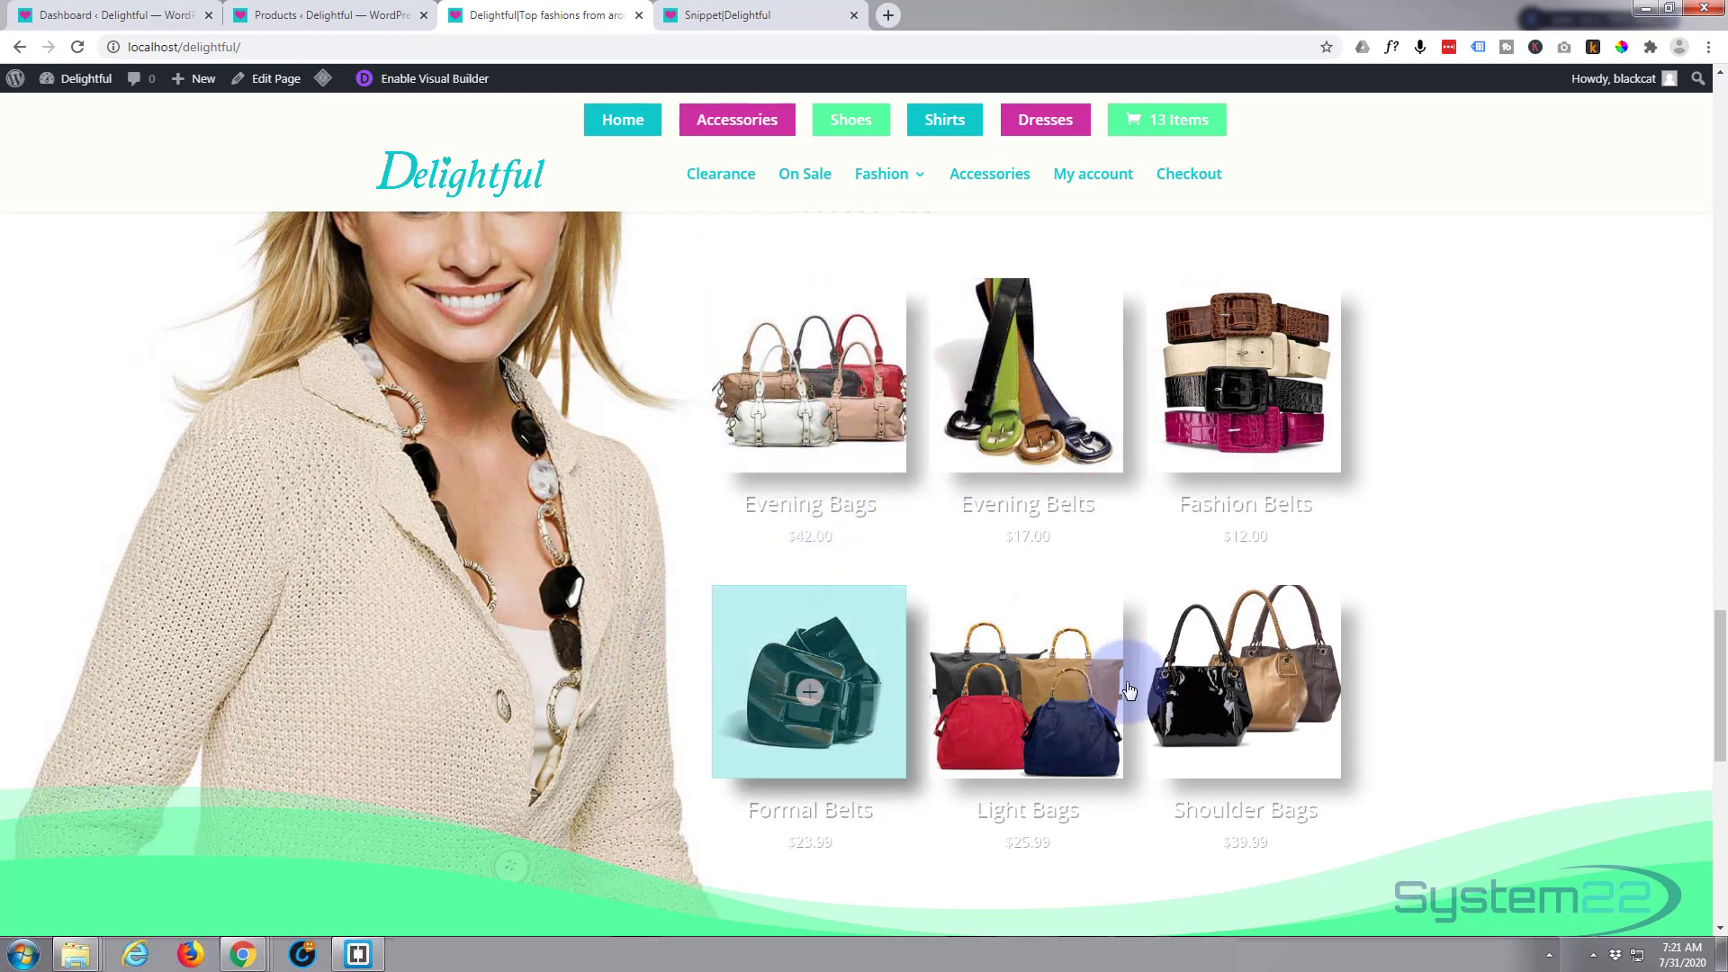
{"action": "scroll", "coordinate": [596, 588], "scroll_direction": "up", "scroll_amount": 8}
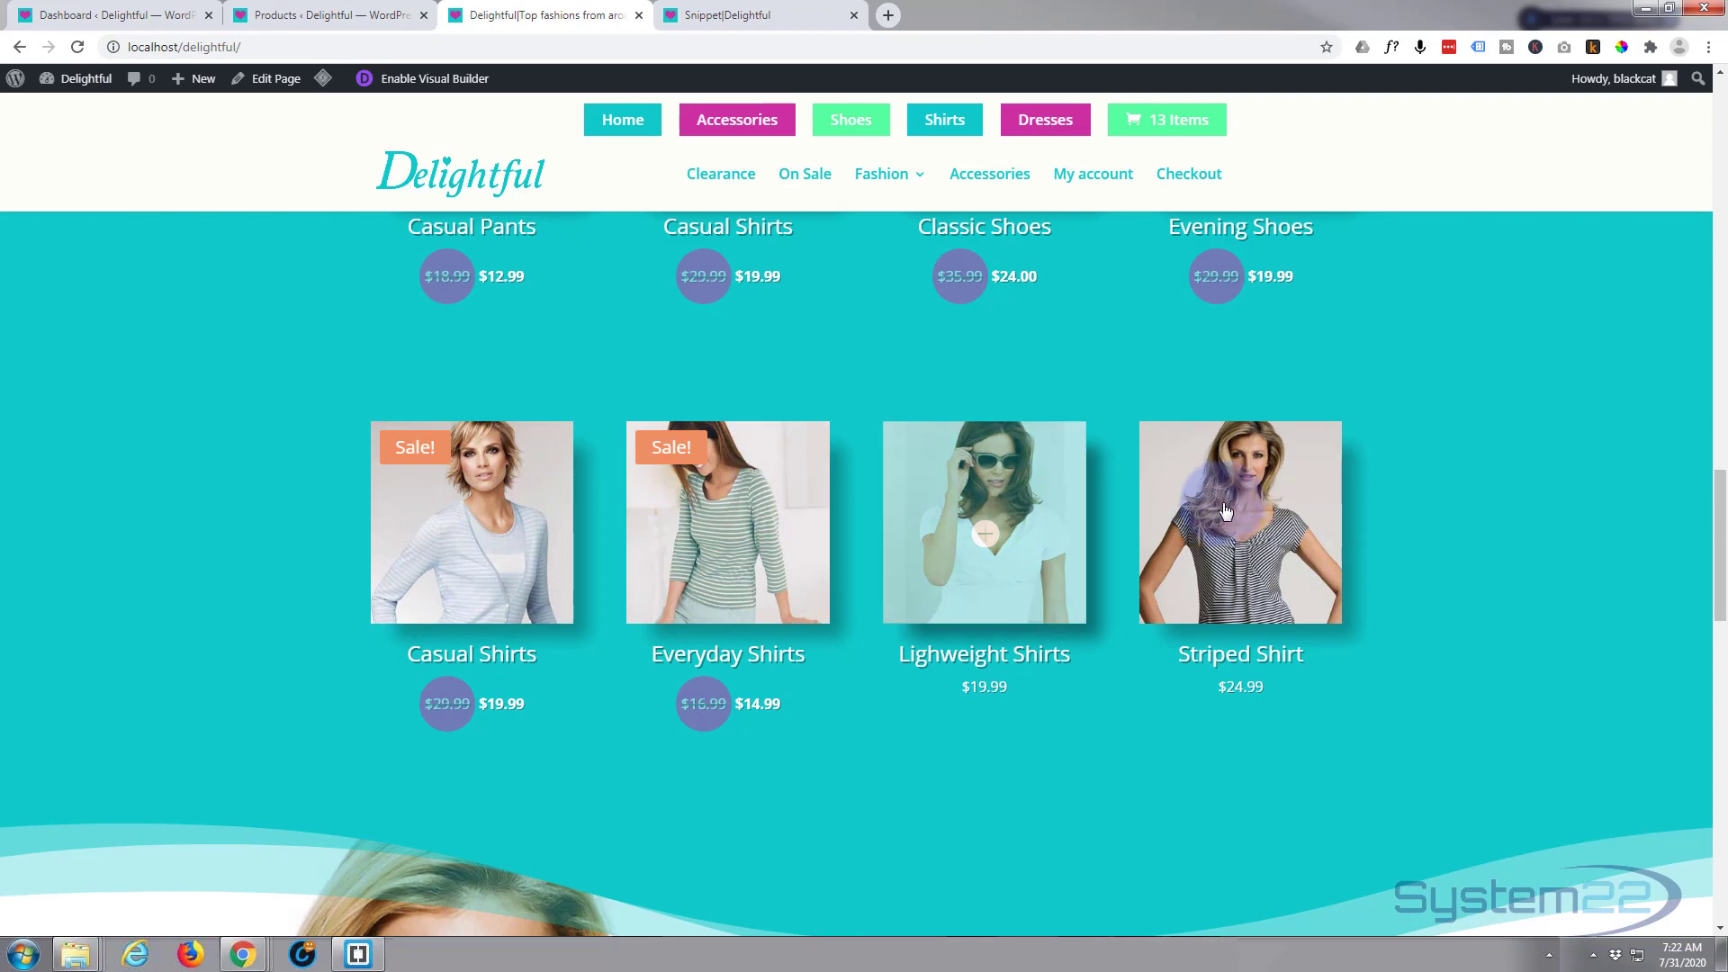
{"action": "scroll", "coordinate": [514, 599], "scroll_direction": "up", "scroll_amount": 5}
{"action": "scroll", "coordinate": [516, 596], "scroll_direction": "up", "scroll_amount": 10}
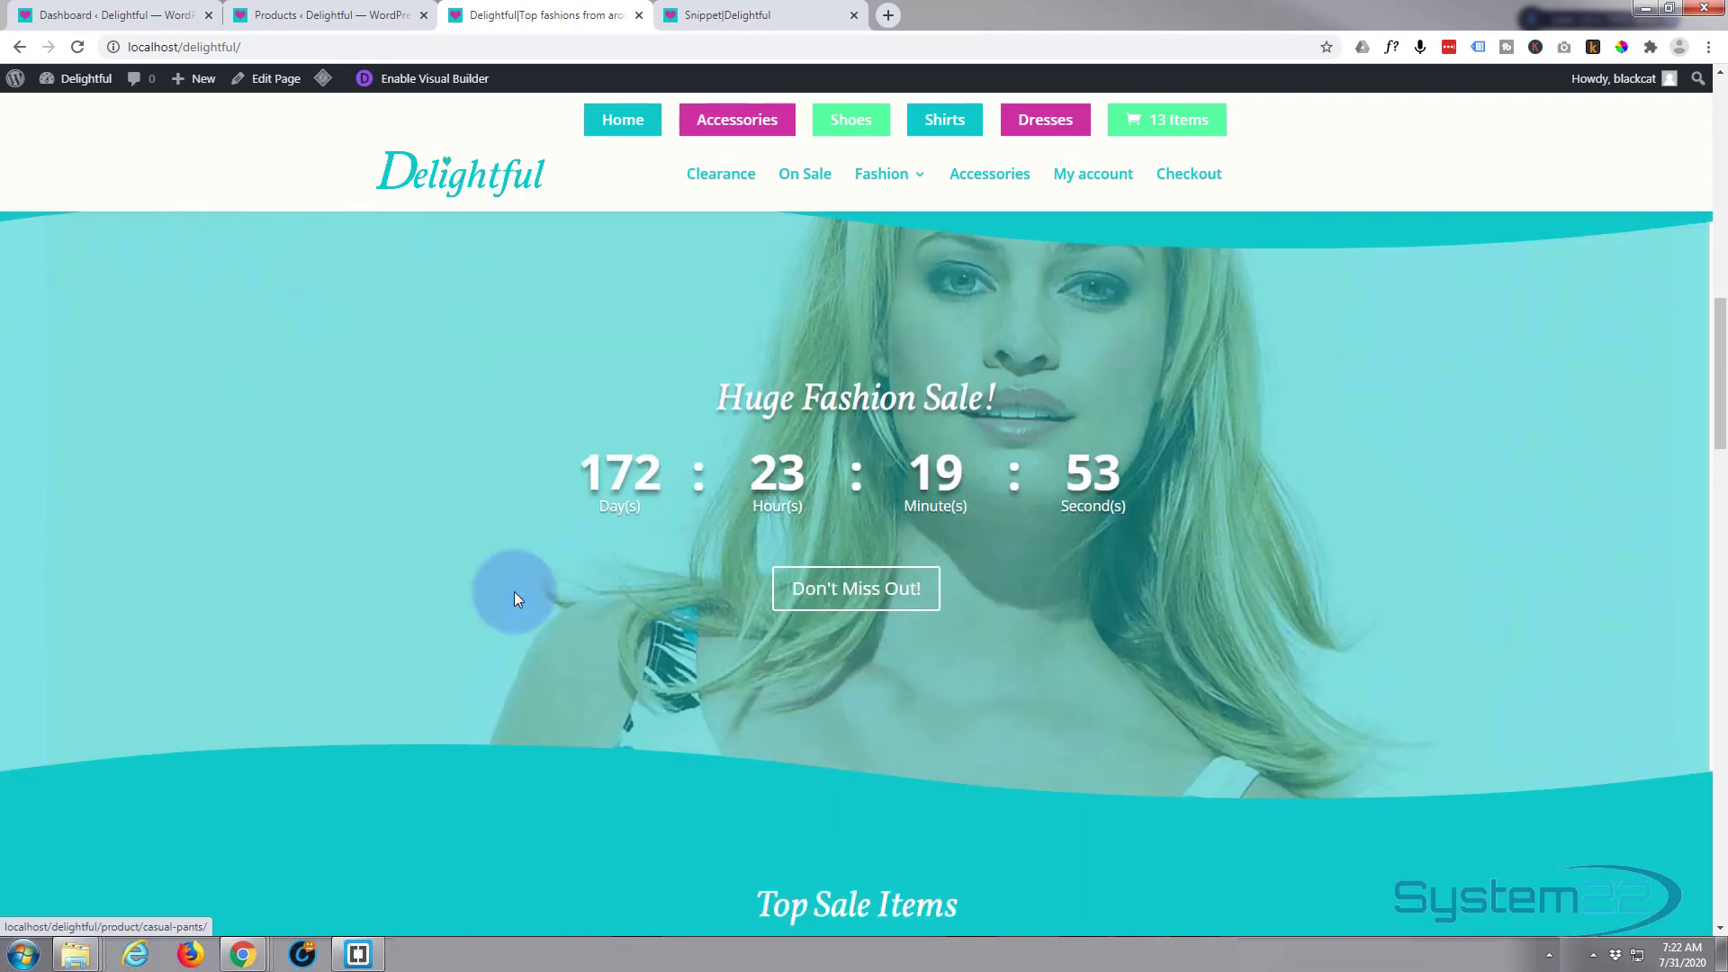
{"action": "scroll", "coordinate": [514, 599], "scroll_direction": "up", "scroll_amount": 4}
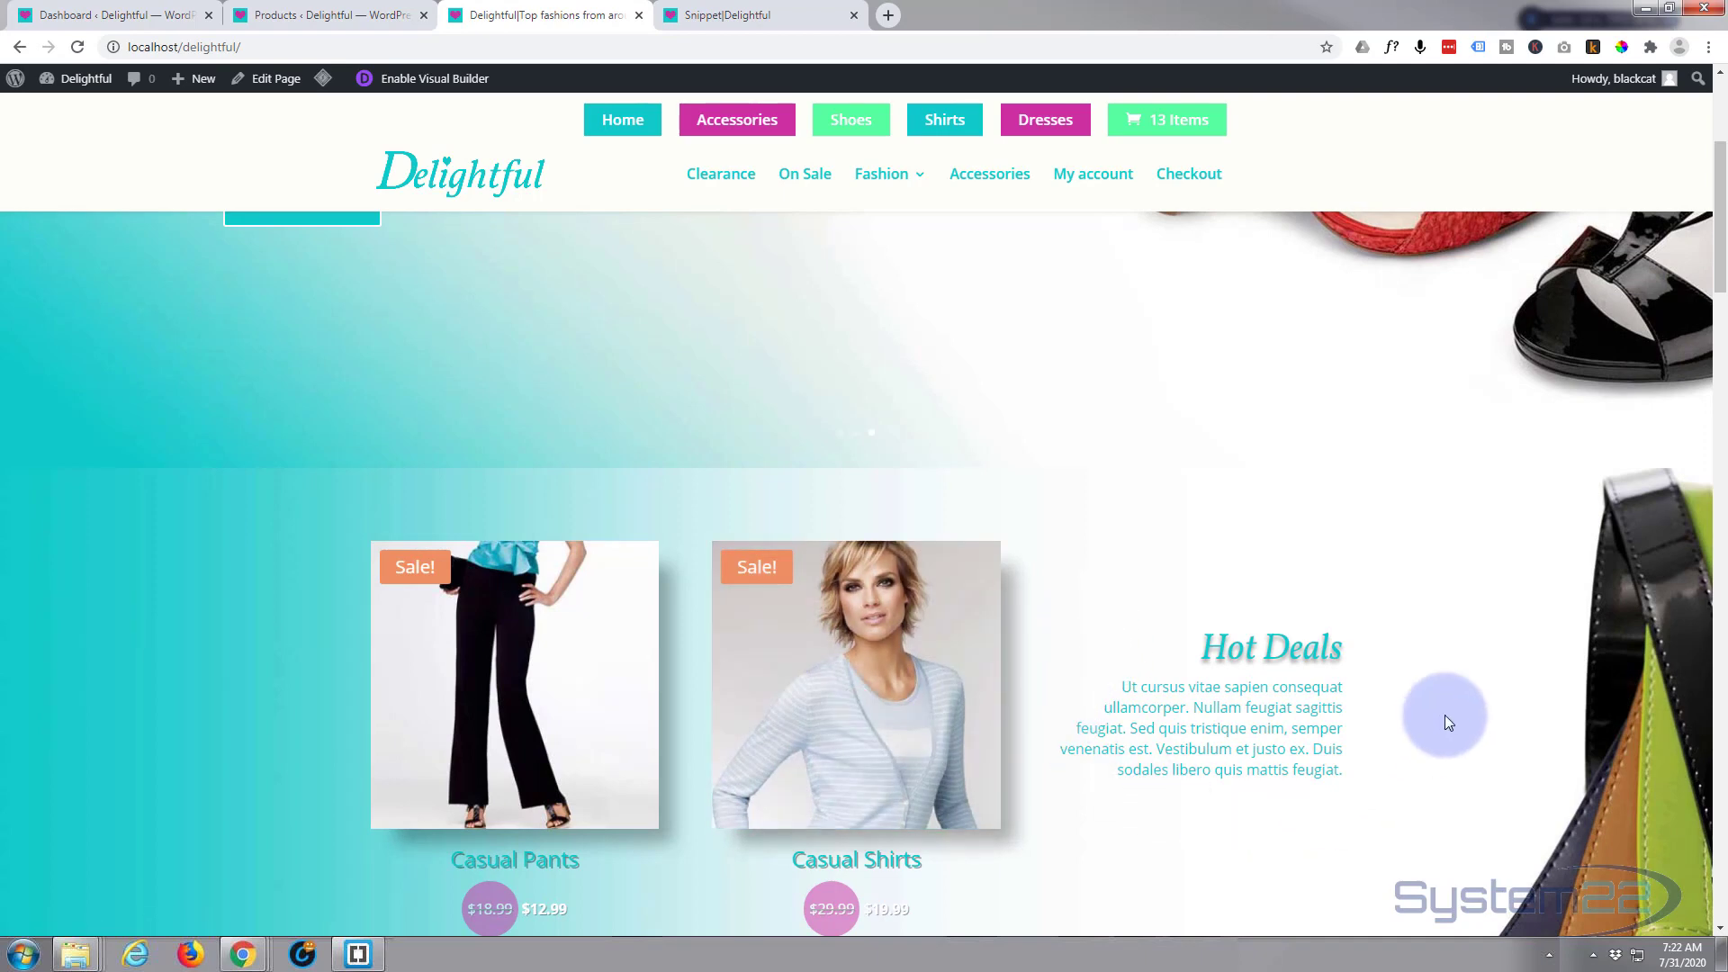
{"action": "scroll", "coordinate": [745, 591], "scroll_direction": "up", "scroll_amount": 4}
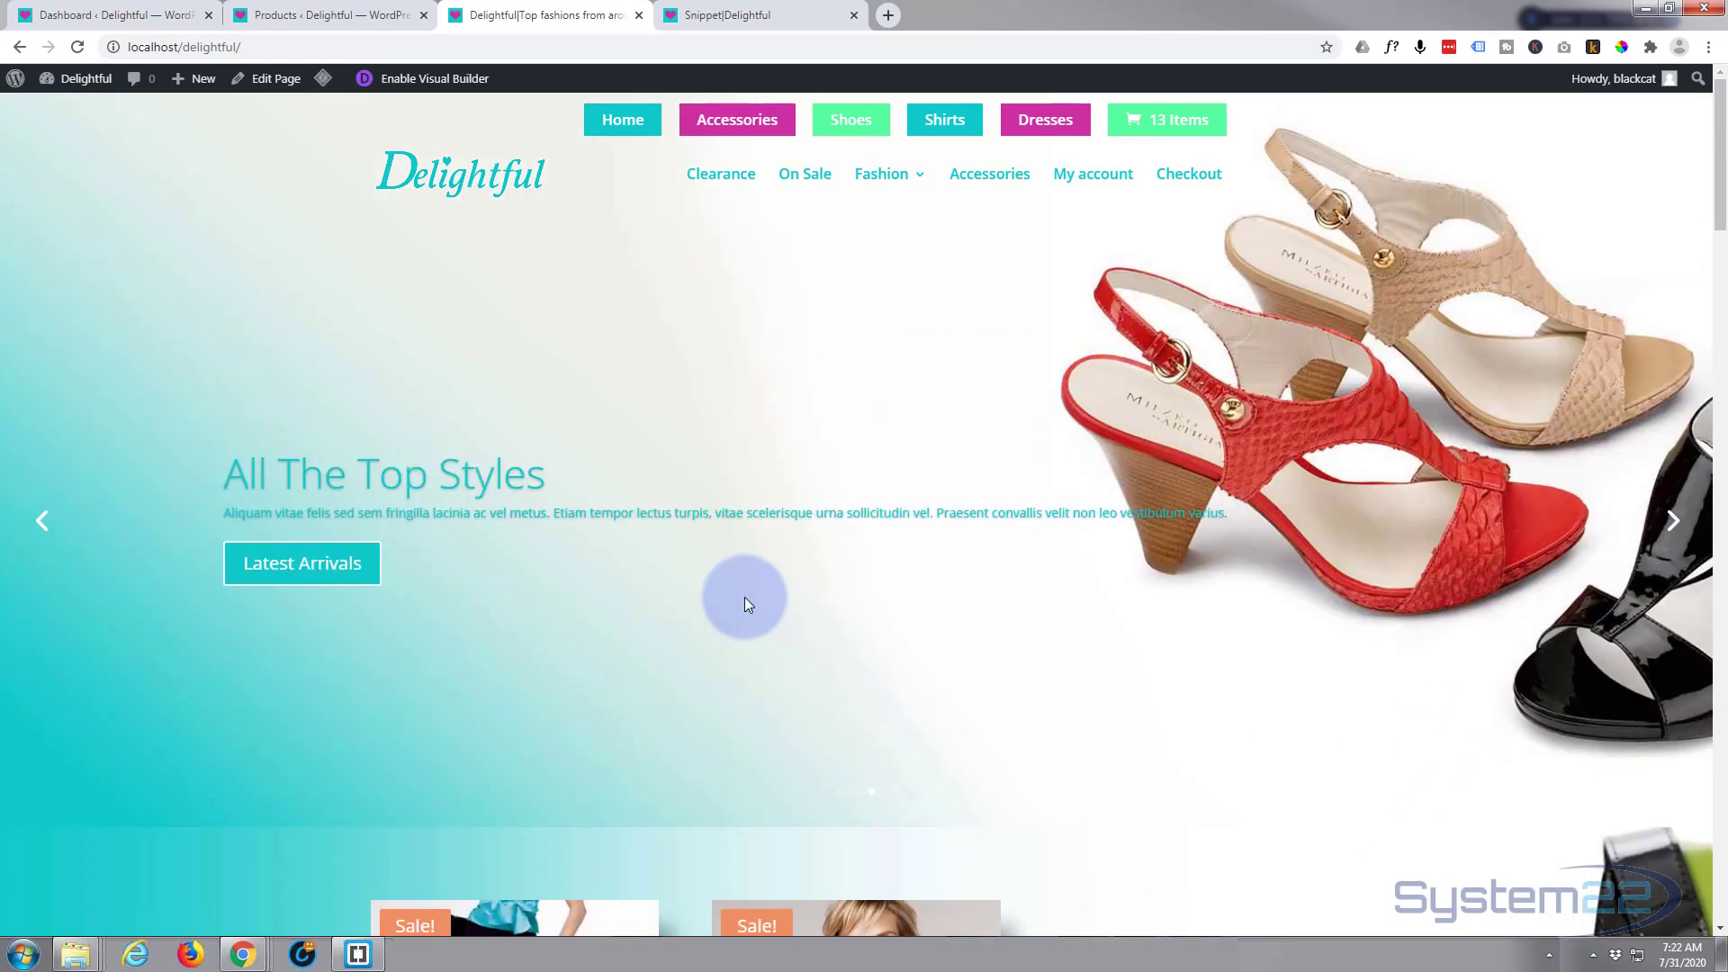
{"action": "scroll", "coordinate": [744, 596], "scroll_direction": "down", "scroll_amount": 2}
{"action": "scroll", "coordinate": [743, 597], "scroll_direction": "down", "scroll_amount": 10}
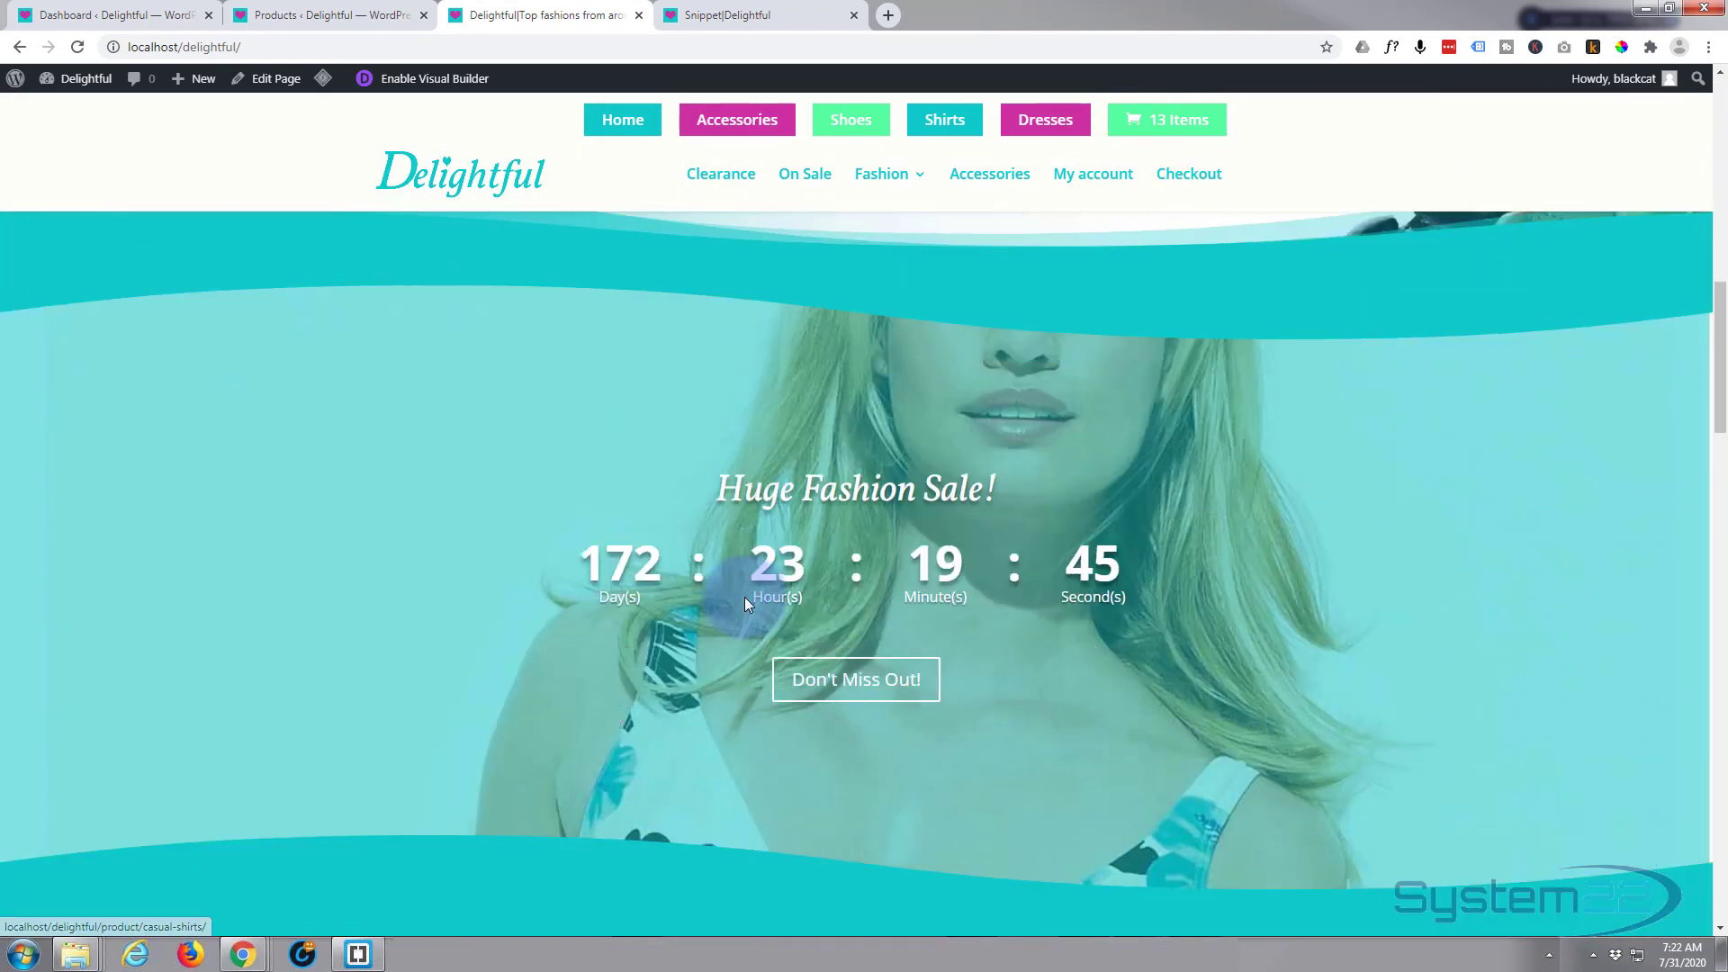
{"action": "scroll", "coordinate": [743, 596], "scroll_direction": "down", "scroll_amount": 6}
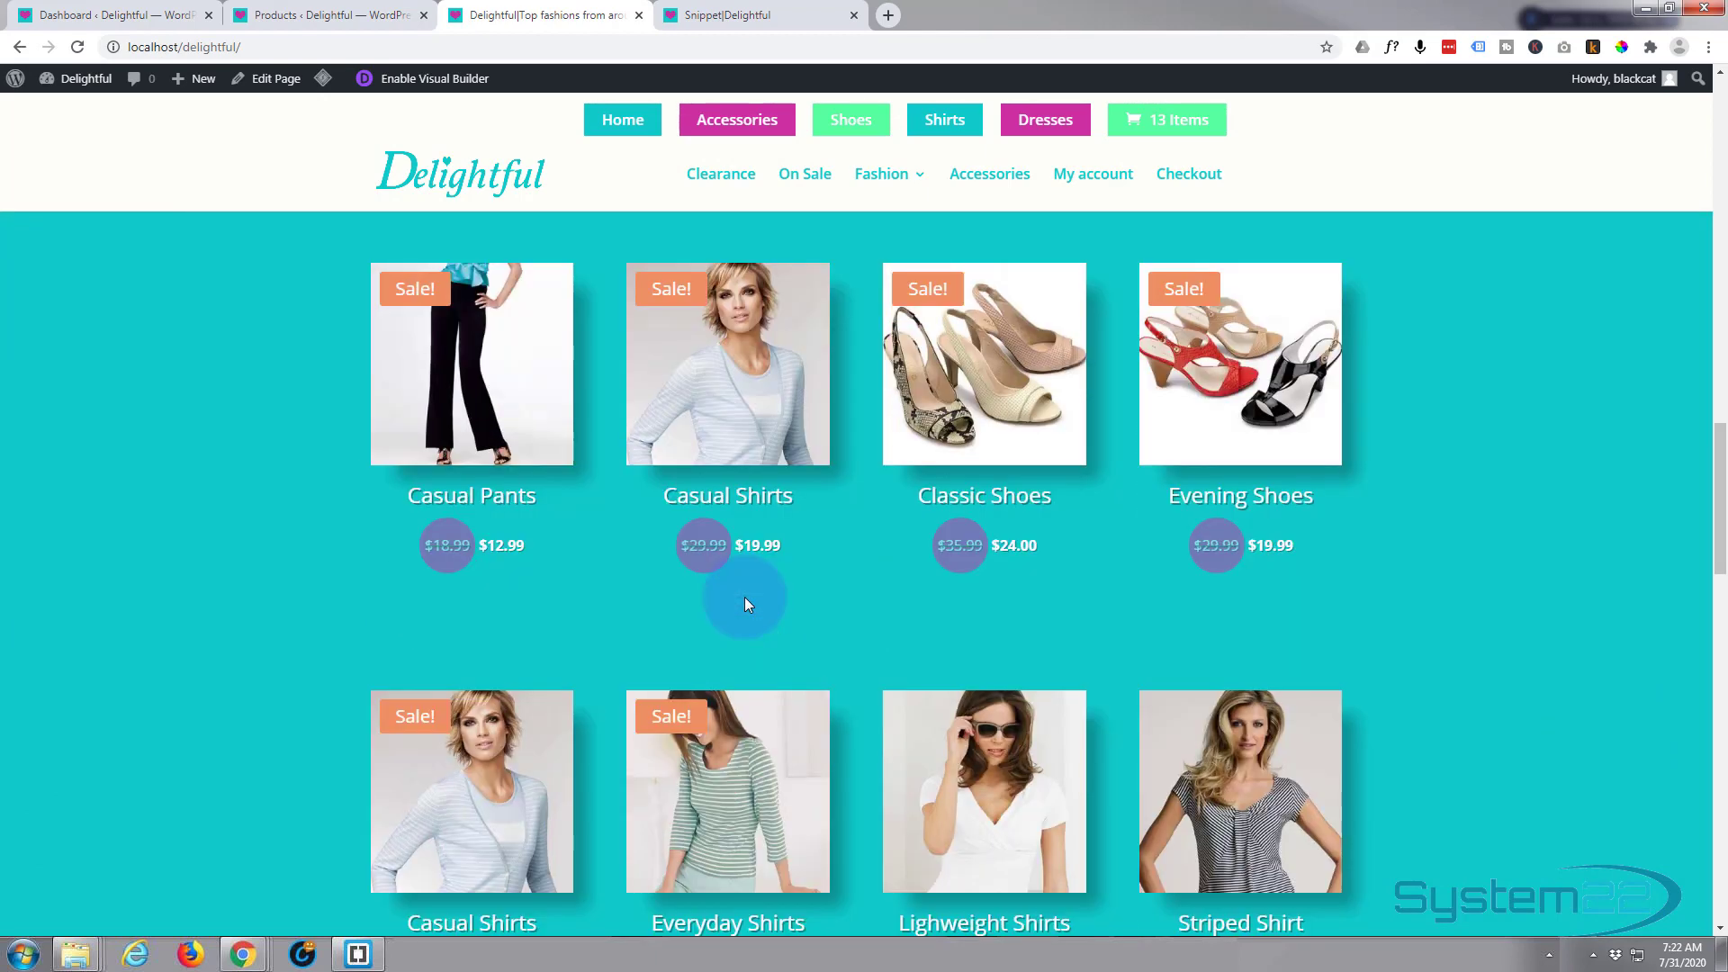